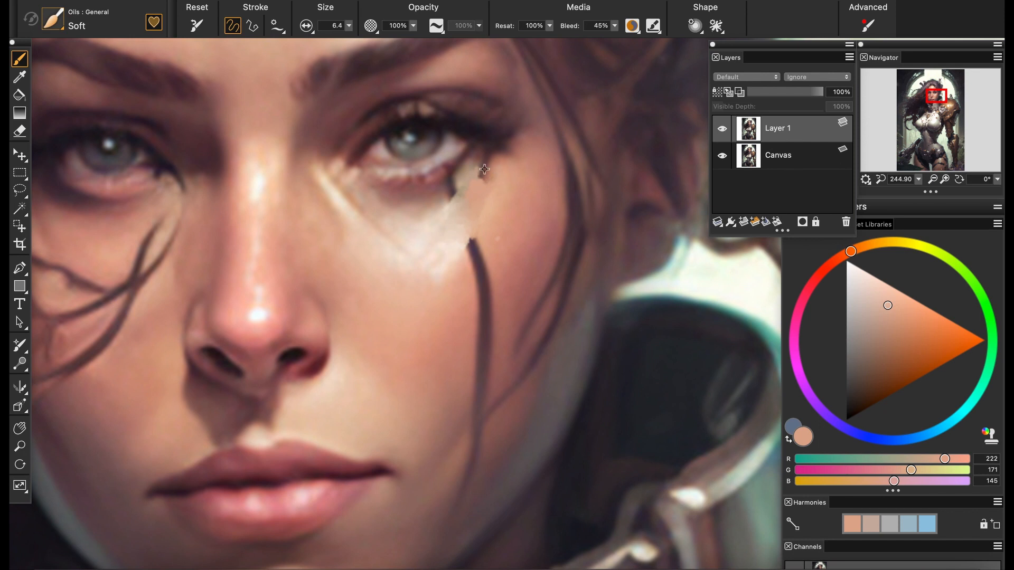
Paint over the dark strand below the outer corner of the right-hand eye with sampled skin tones, using the Soft oil brush at size 6.4
alt+click(484, 170)
mouse_move(484, 170)
mouse_down()
mouse_move(483, 209)
mouse_move(485, 168)
mouse_up()
alt+click(485, 181)
alt+click(487, 175)
alt+click(491, 159)
alt+click(489, 168)
alt+click(446, 200)
drag(449, 200, 480, 165)
alt+click(444, 177)
alt+click(483, 177)
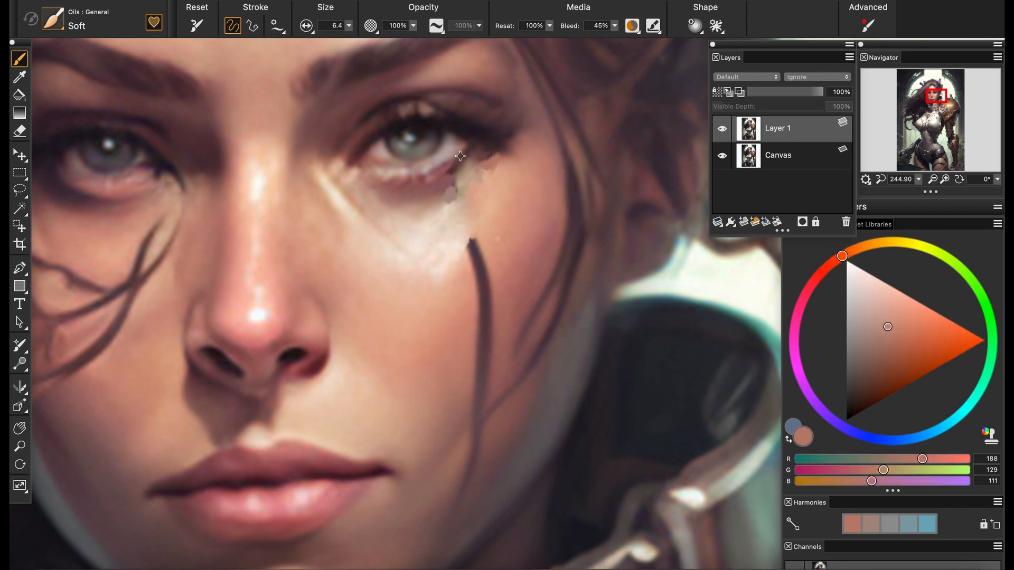
Smooth the repainted skin under the right-hand eye with the Grainy Water blender, reduced to size 5.1
alt+click(443, 227)
click(53, 19)
click(338, 211)
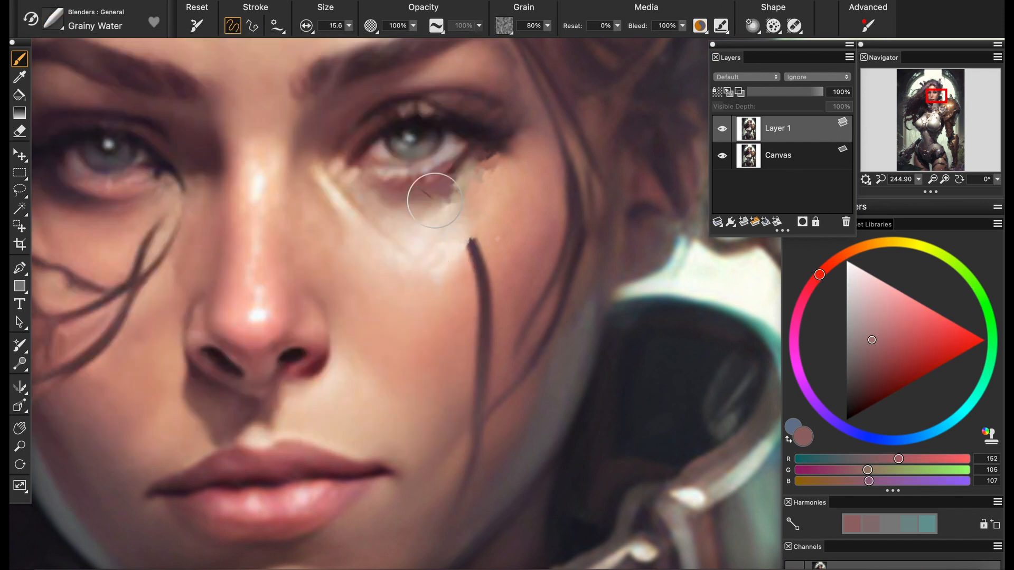
drag(430, 197, 478, 174)
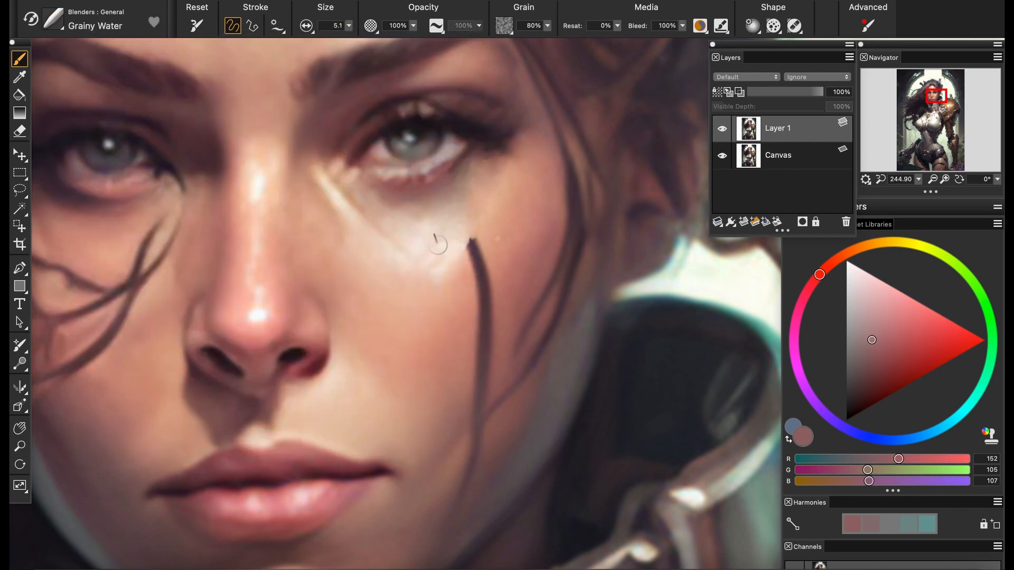
Cover the upper part of the vertical cheek strand with sampled skin tone, using the Soft oil brush at size 10.2
click(880, 179)
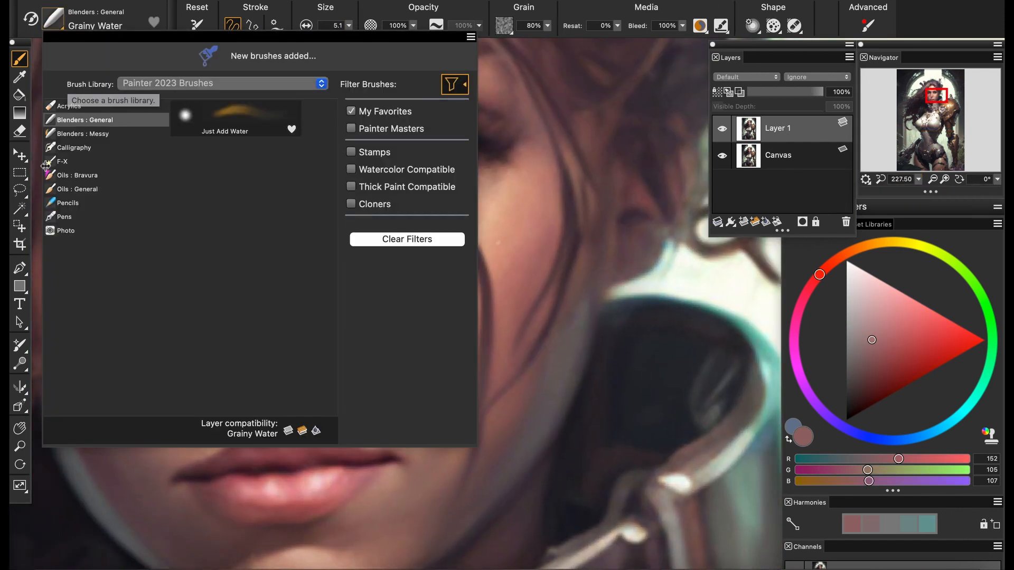
click(113, 101)
alt+click(471, 264)
click(349, 26)
drag(473, 260, 485, 269)
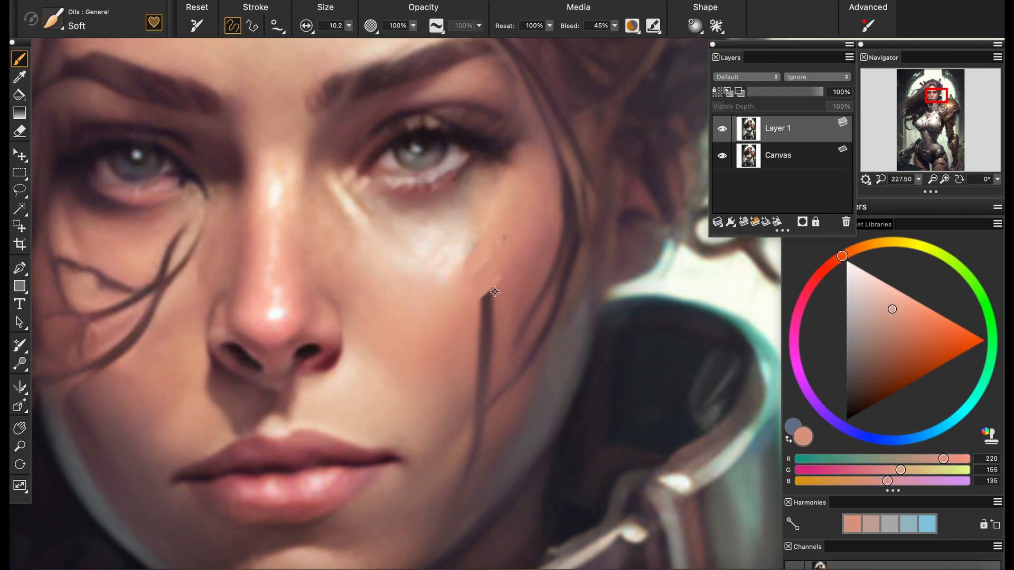
alt+click(495, 292)
drag(471, 323, 495, 291)
Continue covering the vertical cheek strand downward with matching sampled skin tones until it meets the outer curved strand
alt+click(446, 417)
alt+click(472, 363)
drag(474, 348, 497, 317)
drag(469, 375, 494, 348)
drag(472, 383, 492, 368)
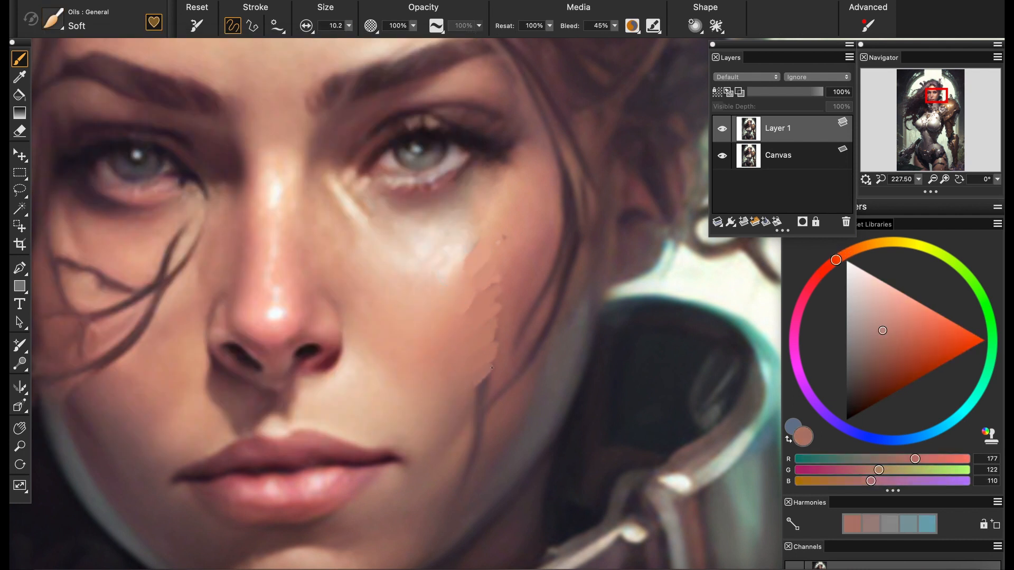
alt+click(491, 368)
drag(499, 314, 484, 375)
alt+click(496, 380)
Blend the repainted strip of cheek into the surrounding skin with the Grainy Water blender at size 5.1
click(53, 19)
click(77, 120)
click(238, 115)
drag(495, 295, 495, 247)
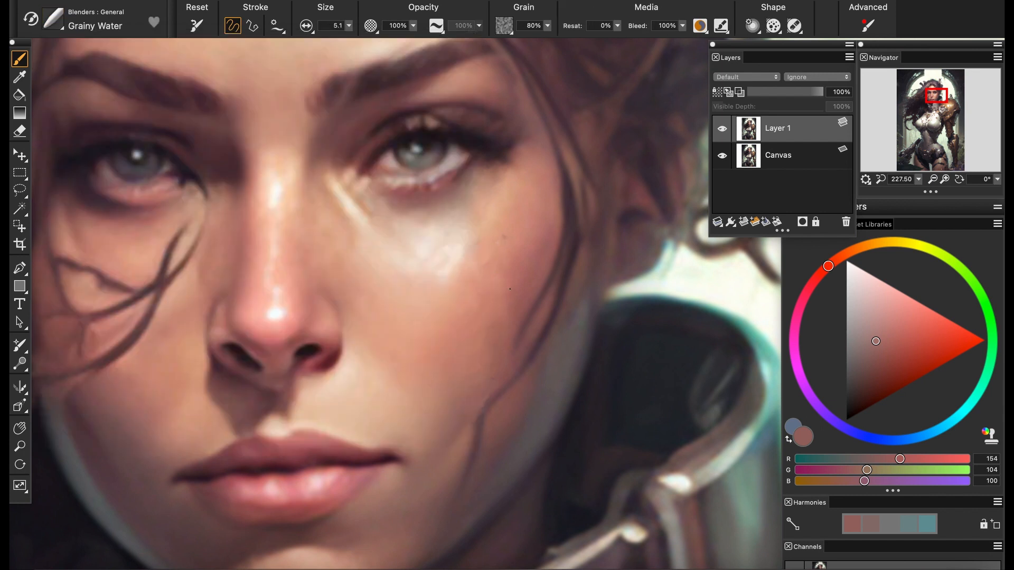
Touch up the skin beside the outer cheek strand with the Tapered Detail oil brush at size 4.9
click(918, 179)
drag(916, 191, 911, 191)
click(53, 19)
click(77, 175)
click(237, 115)
alt+click(502, 322)
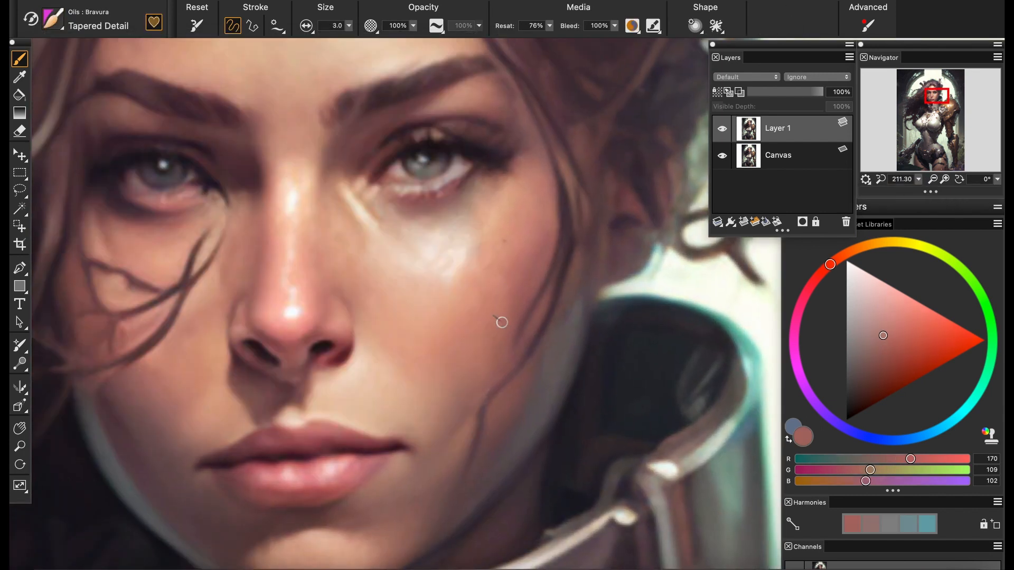
click(348, 25)
drag(338, 43, 322, 44)
alt+click(496, 325)
Extend the outer cheek strand with thin dark hair strokes in a sampled hair color, setting the brush size to 1.4
drag(471, 375, 414, 343)
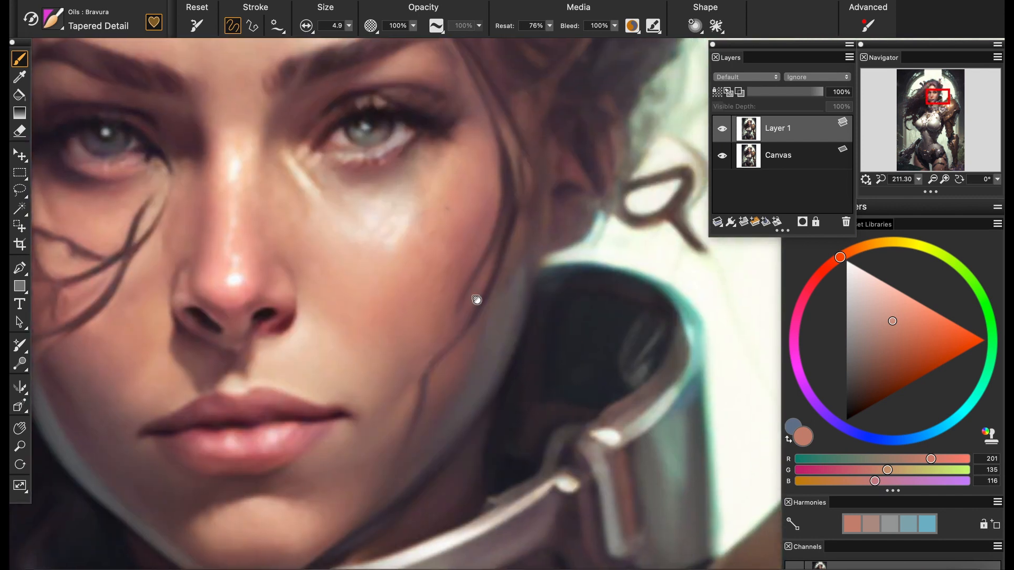
alt+click(507, 181)
click(349, 25)
drag(342, 42, 328, 44)
drag(459, 300, 455, 339)
alt+click(491, 256)
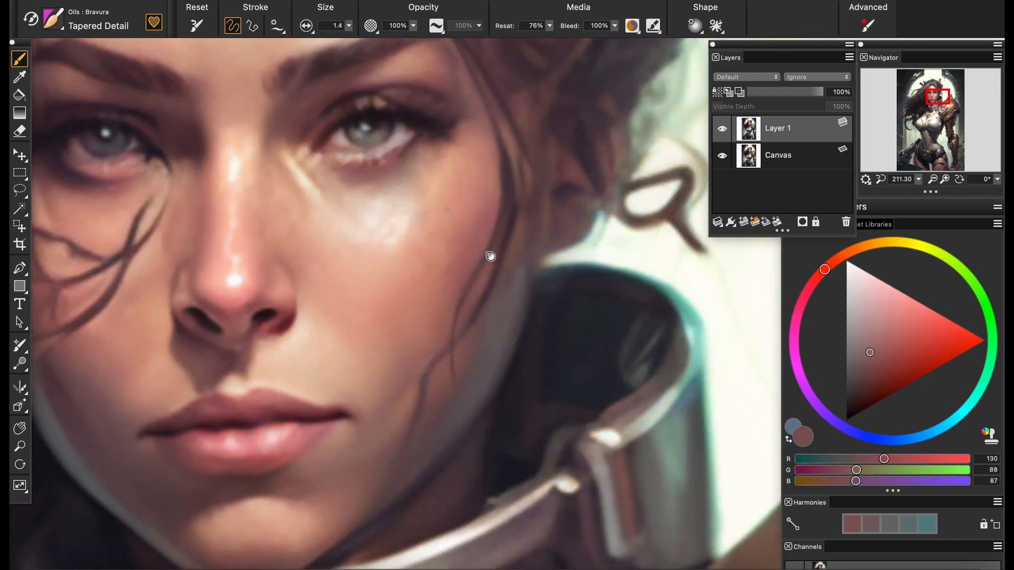
alt+click(498, 240)
drag(496, 222, 474, 316)
Paint over the short stray strand between the mouth corner and jaw with sampled skin tones at brush size 2.8
scroll(499, 220, down, 5)
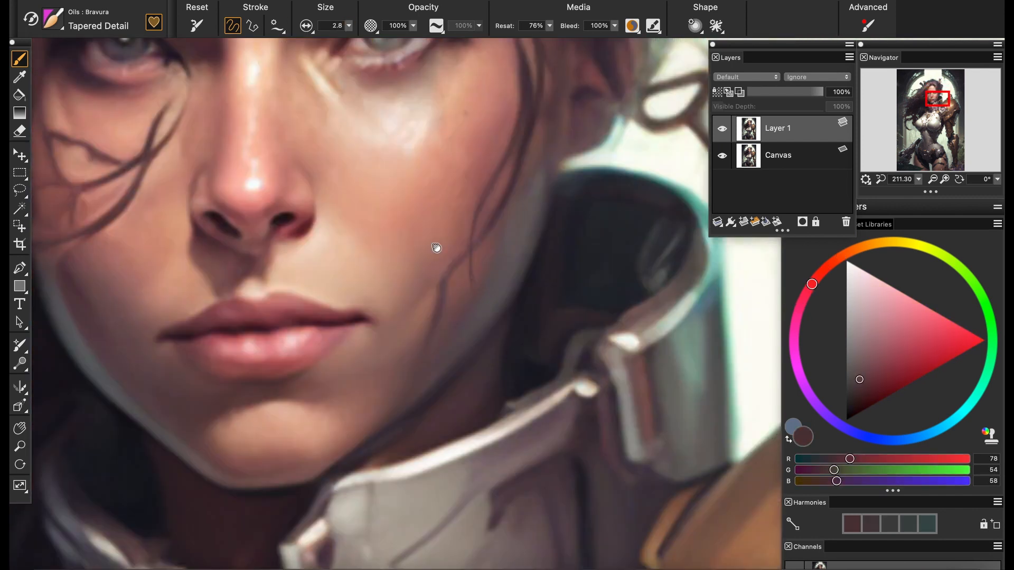
alt+click(442, 293)
drag(893, 191, 912, 185)
alt+click(412, 270)
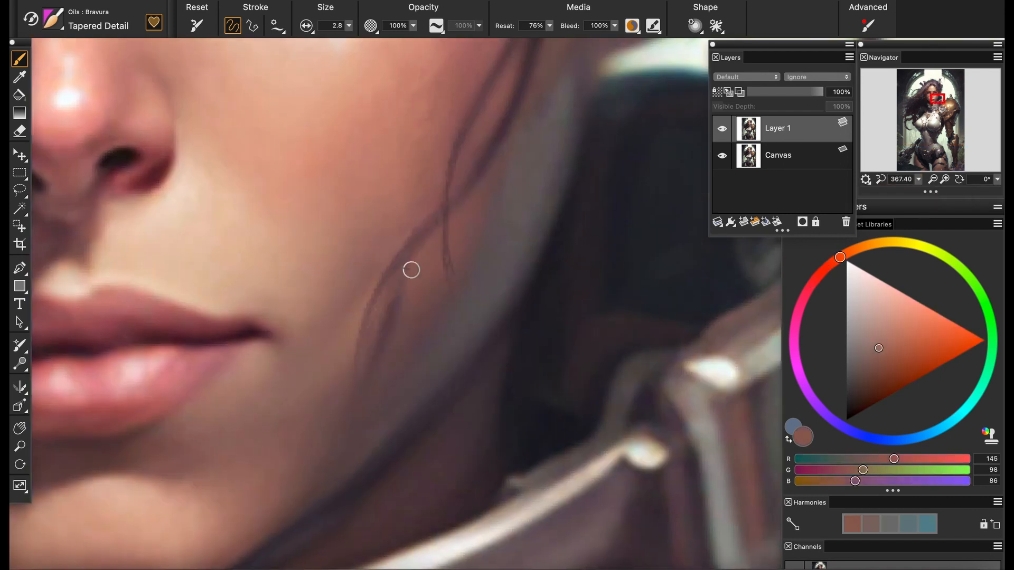
drag(397, 298, 388, 332)
alt+click(388, 333)
alt+click(385, 333)
alt+click(383, 337)
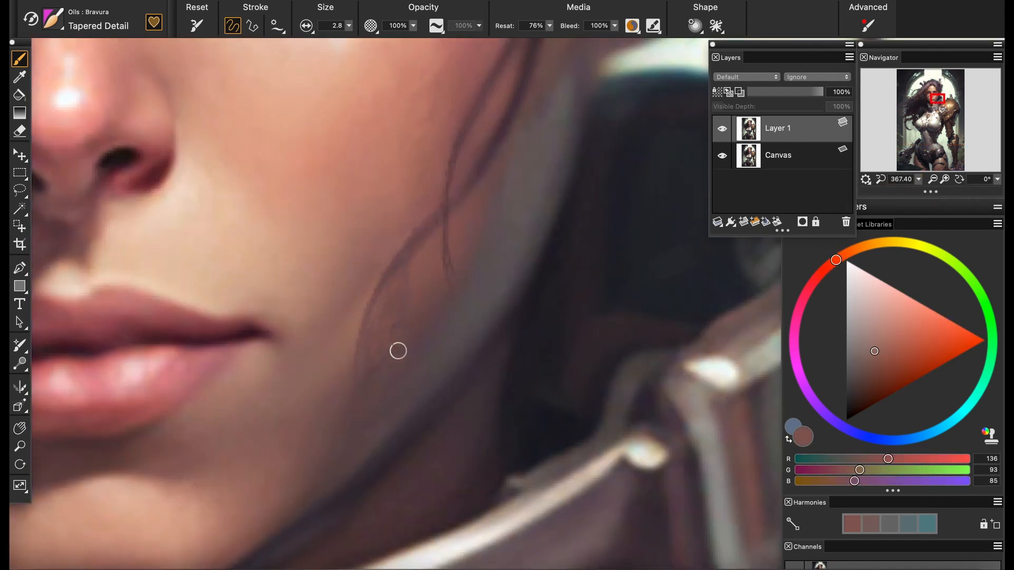
Even out the skin around the removed jaw strand with darker sampled tones at brush size 5.1
alt+click(409, 273)
alt+click(357, 398)
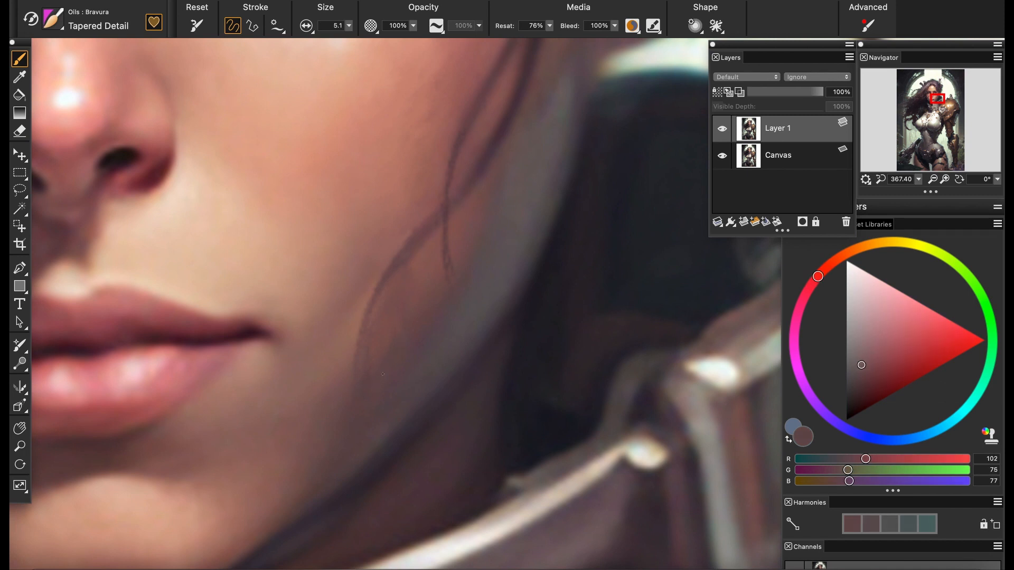
alt+click(385, 334)
alt+click(417, 339)
Shorten the left-hand nostril by painting sampled skin color over its lower inner end at brush size 1.8
mouse_move(246, 294)
mouse_down()
mouse_move(623, 367)
mouse_move(623, 434)
mouse_up()
key(super+plus)
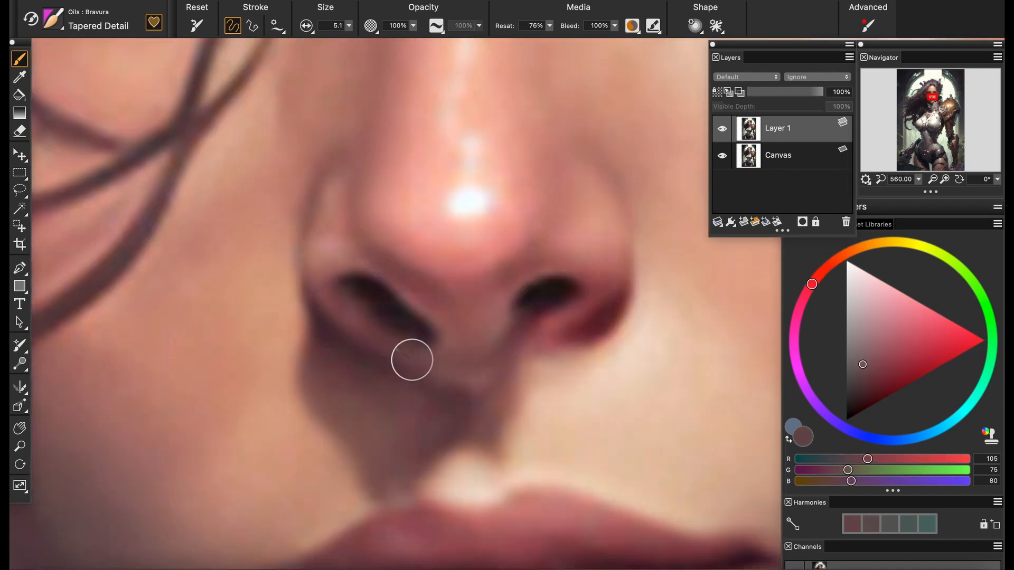
alt+click(411, 308)
drag(348, 25, 332, 28)
mouse_move(412, 311)
mouse_down()
mouse_move(412, 350)
mouse_move(441, 342)
mouse_move(423, 330)
mouse_move(423, 350)
mouse_move(405, 339)
mouse_up()
alt+click(424, 323)
alt+click(397, 345)
alt+click(493, 344)
Refine the lower edge of the left-hand nostril with sampled tones at brush size 2.7
scroll(397, 338, down, 10)
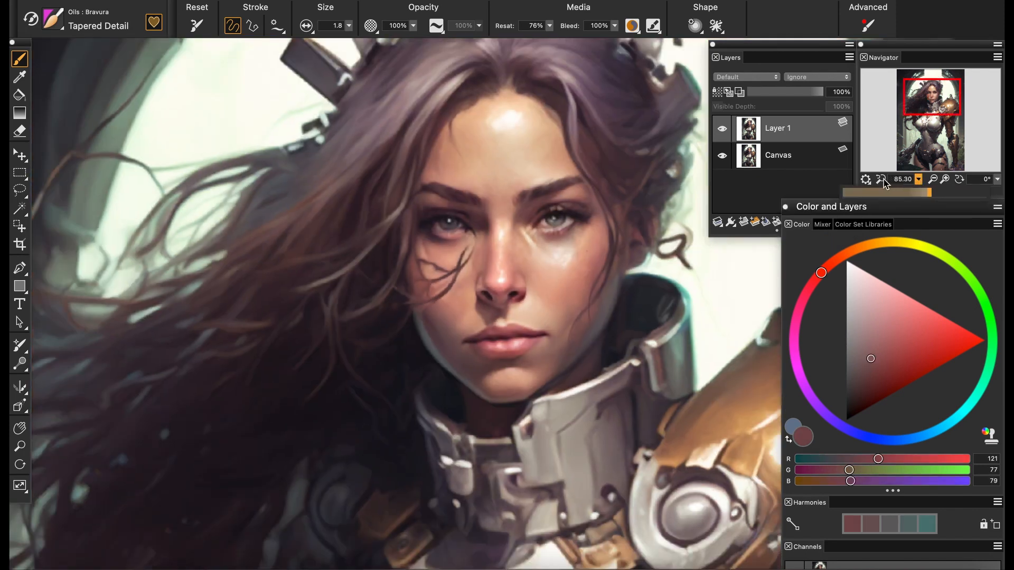
scroll(391, 364, up, 10)
alt+click(394, 342)
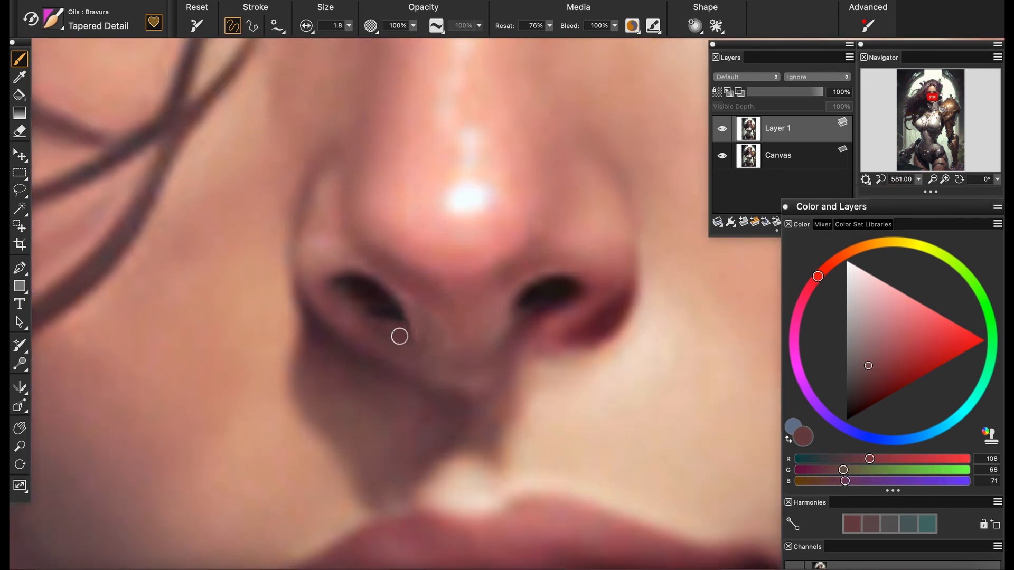
key(bracketright)
alt+click(411, 328)
scroll(336, 404, down, 10)
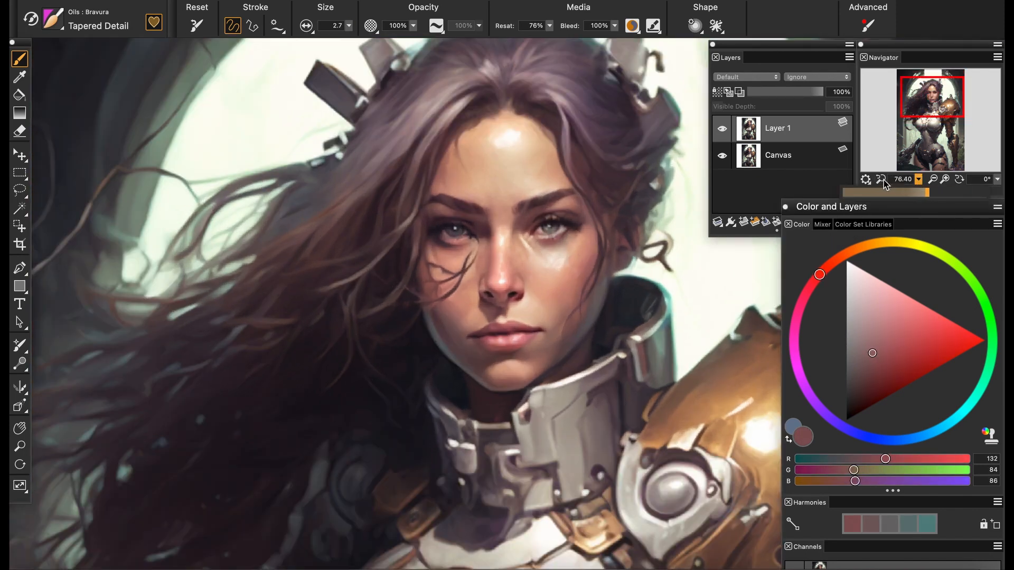
Soften the skin below the left-hand nostril and darken the inner edge of the right-hand nostril
scroll(387, 327, up, 11)
alt+click(387, 327)
alt+click(529, 331)
drag(379, 343, 395, 356)
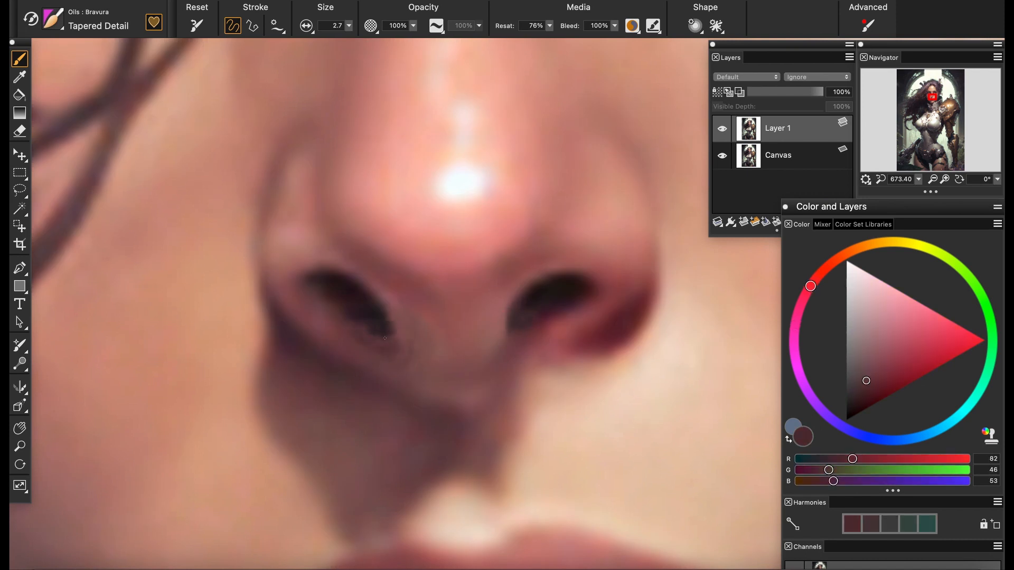
alt+click(528, 305)
Touch up the upper contour of the left-hand nose wing with a sampled skin tone
scroll(527, 307, down, 10)
scroll(520, 297, up, 8)
alt+click(375, 210)
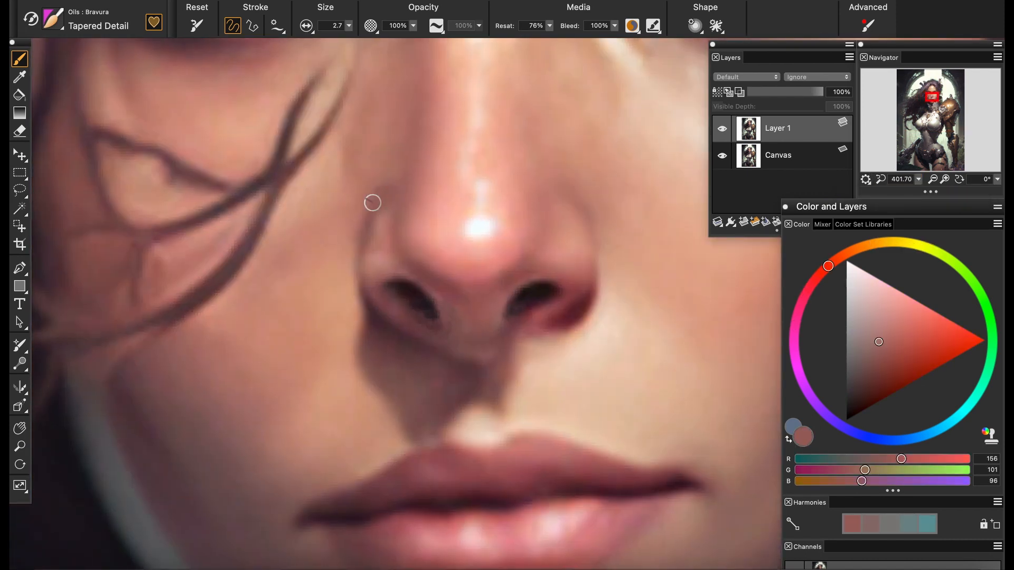
alt+click(373, 201)
alt+click(367, 196)
Cover the upper ends of the two strands below the left-hand eye's inner corner with sampled skin tone at brush size 5.2
drag(399, 398, 388, 288)
mouse_move(918, 179)
mouse_down()
mouse_move(896, 189)
mouse_move(917, 189)
mouse_up()
mouse_move(393, 82)
mouse_down()
mouse_move(482, 333)
mouse_move(296, 329)
mouse_up()
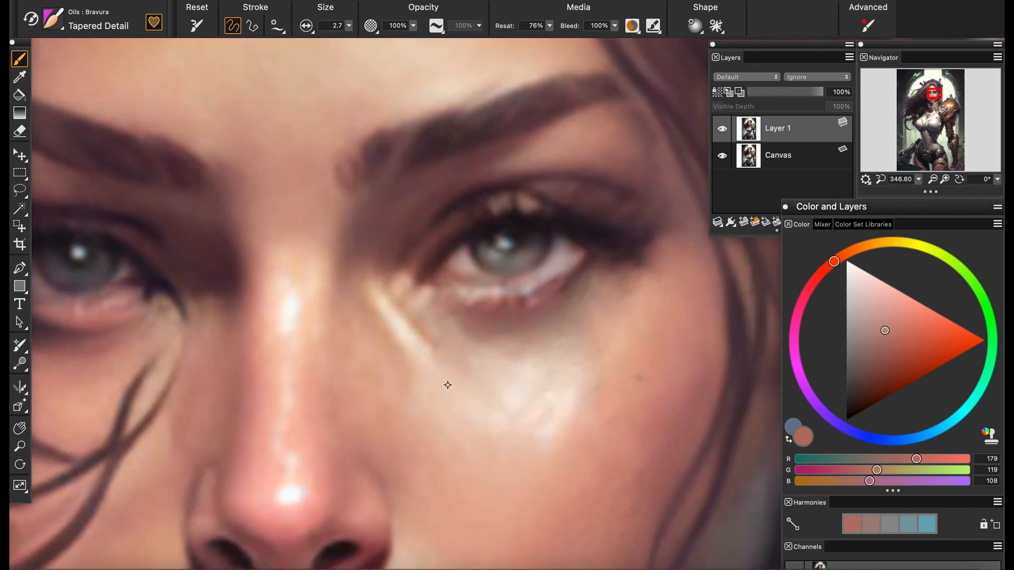
mouse_move(150, 370)
mouse_down()
mouse_move(500, 267)
mouse_move(483, 258)
mouse_up()
scroll(496, 317, up, 4)
alt+click(471, 264)
alt+click(486, 268)
drag(348, 26, 321, 36)
alt+click(475, 235)
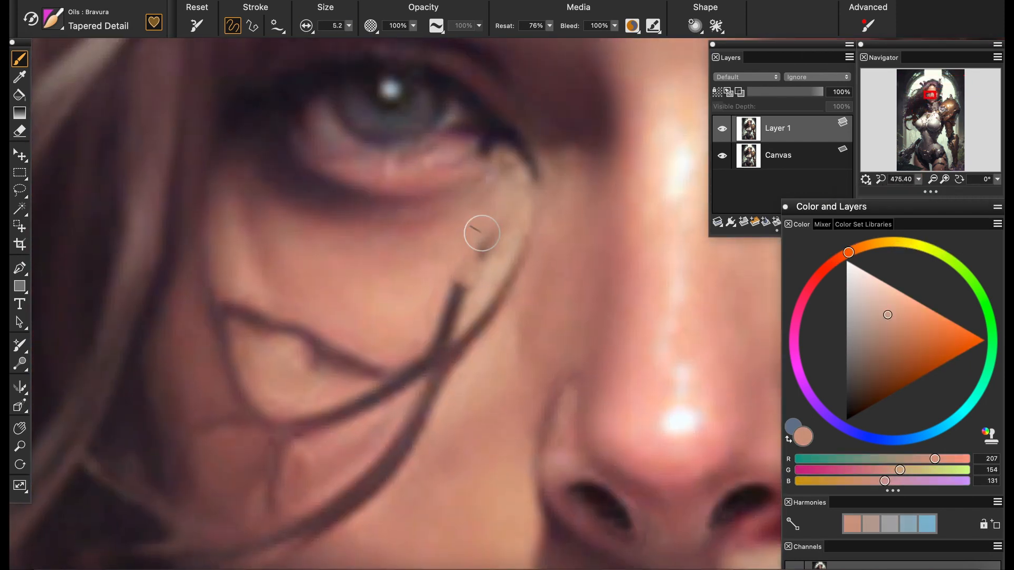
drag(480, 233, 487, 250)
alt+click(513, 285)
alt+click(521, 275)
mouse_move(511, 282)
mouse_down()
mouse_move(527, 240)
mouse_move(513, 255)
mouse_up()
Paint the two strands beside the nose away down to the point where they cross
alt+click(475, 290)
mouse_move(468, 302)
mouse_down()
mouse_move(433, 287)
mouse_move(449, 325)
mouse_up()
drag(453, 298, 462, 283)
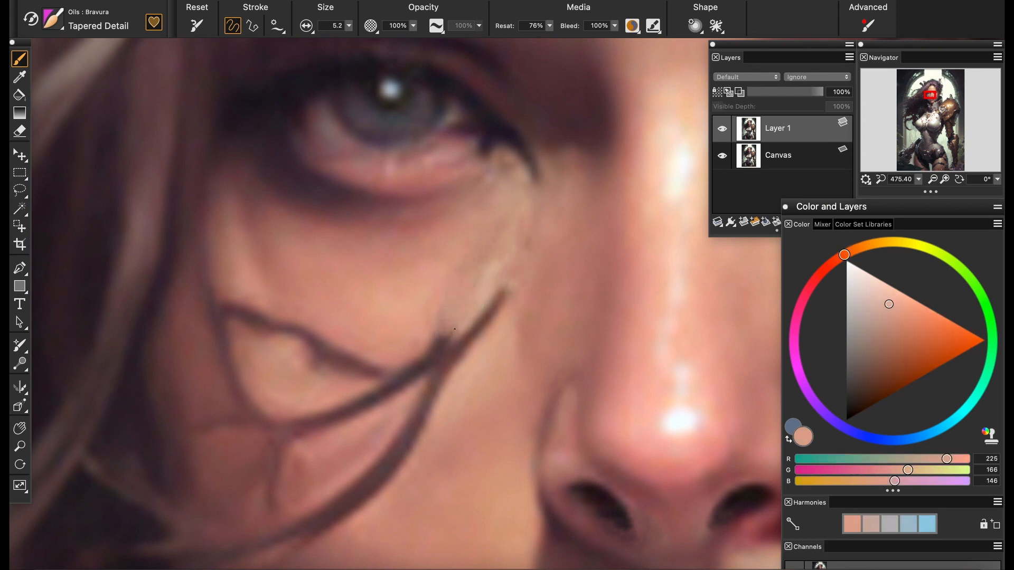
drag(449, 325, 441, 338)
drag(470, 330, 486, 320)
alt+click(496, 334)
Cover the dark vertical strand on the outer left-hand cheek with sampled reddish skin tones
scroll(493, 285, down, 3)
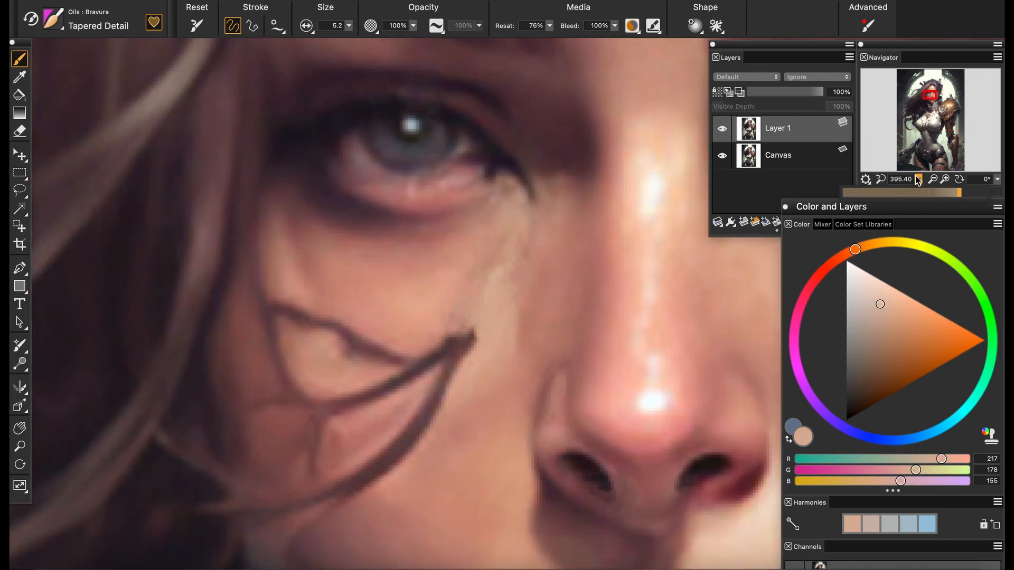
alt+click(493, 284)
drag(392, 295, 449, 253)
alt+click(321, 312)
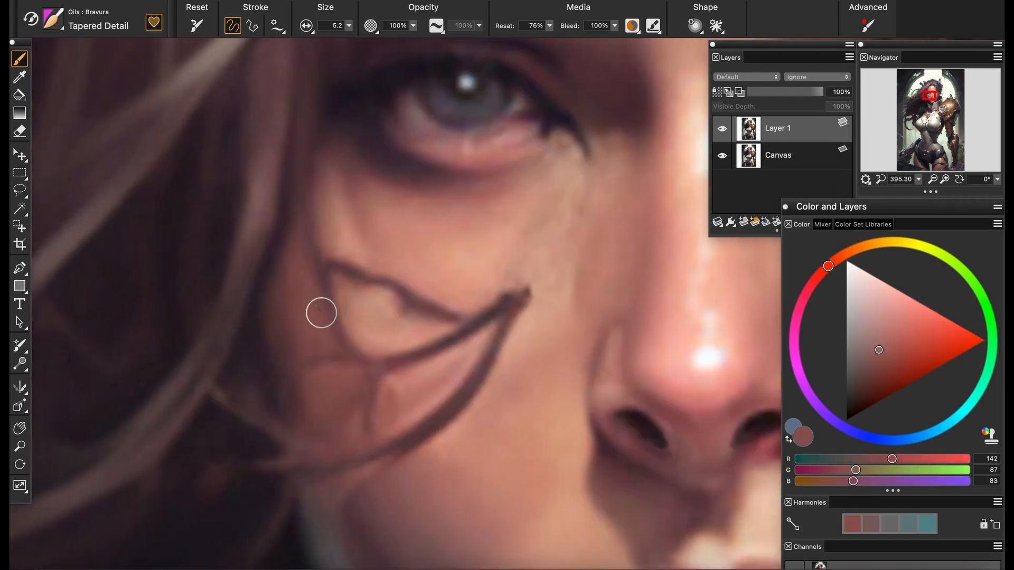
alt+click(317, 283)
mouse_move(345, 310)
mouse_down()
mouse_move(350, 321)
mouse_move(333, 308)
mouse_up()
alt+click(321, 298)
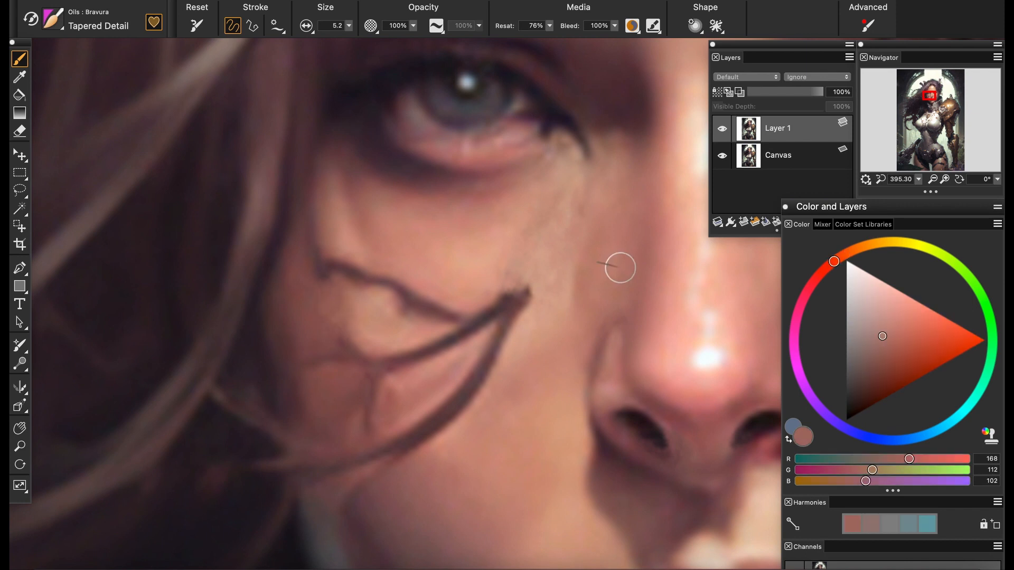
Paint over the outer part of the crooked strand on the left-hand cheek with matching sampled skin tones
drag(621, 268, 679, 343)
alt+click(357, 317)
alt+click(380, 311)
mouse_move(365, 301)
mouse_down()
mouse_move(368, 342)
mouse_move(359, 234)
mouse_move(335, 245)
mouse_move(348, 224)
mouse_move(329, 246)
mouse_up()
alt+click(385, 342)
alt+click(438, 358)
alt+click(359, 234)
alt+click(324, 264)
alt+click(360, 233)
alt+click(323, 248)
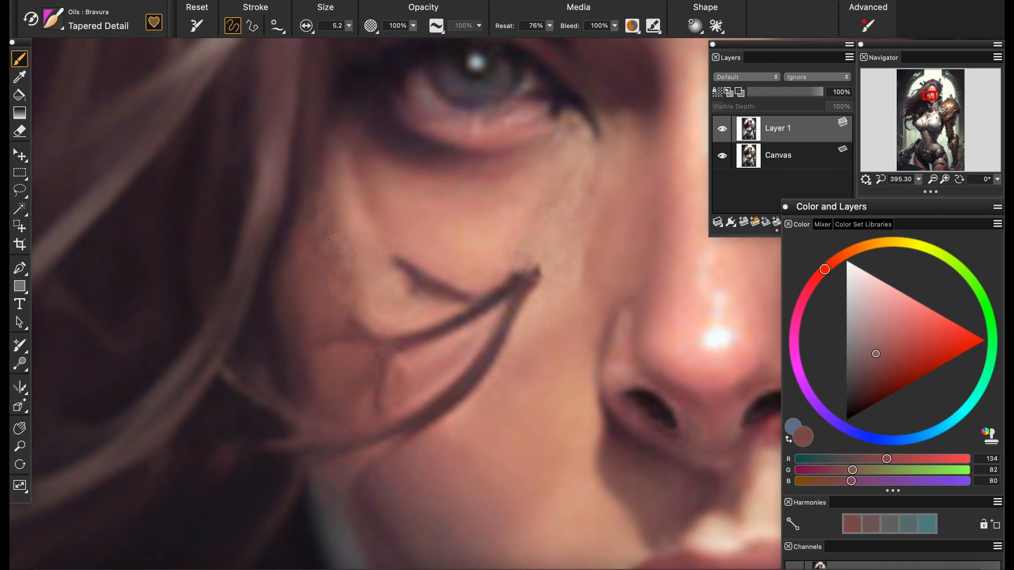
Trim the joined tip of the two curved cheek strands by covering it with sampled skin tone
alt+click(502, 222)
alt+click(531, 300)
mouse_move(496, 281)
mouse_down()
mouse_move(519, 270)
mouse_move(515, 292)
mouse_move(539, 272)
mouse_up()
alt+click(546, 268)
alt+click(544, 269)
alt+click(506, 264)
Cover the remaining short branch above the curved cheek strands with sampled skin tones
alt+click(439, 258)
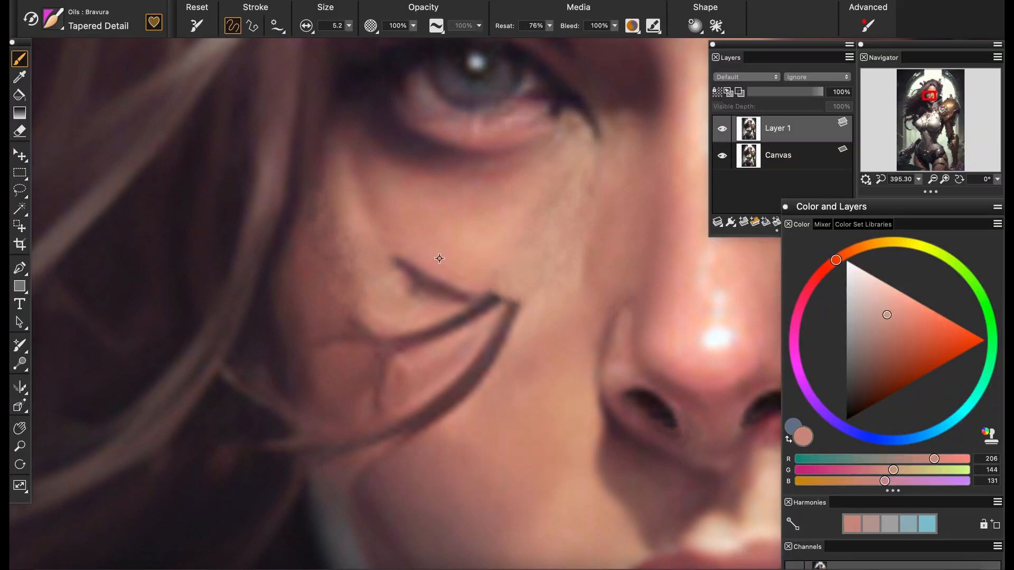
alt+click(439, 259)
mouse_move(449, 285)
mouse_down()
mouse_move(419, 267)
mouse_move(420, 308)
mouse_up()
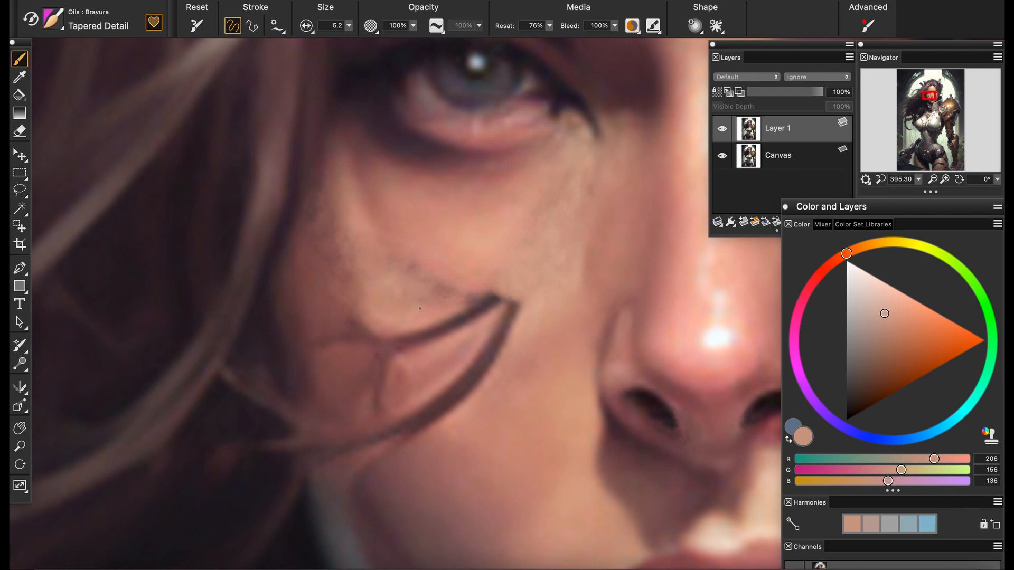
alt+click(447, 257)
Soften the skin shading along the hairline of the left-hand cheek with sampled tones
scroll(425, 242, down, 10)
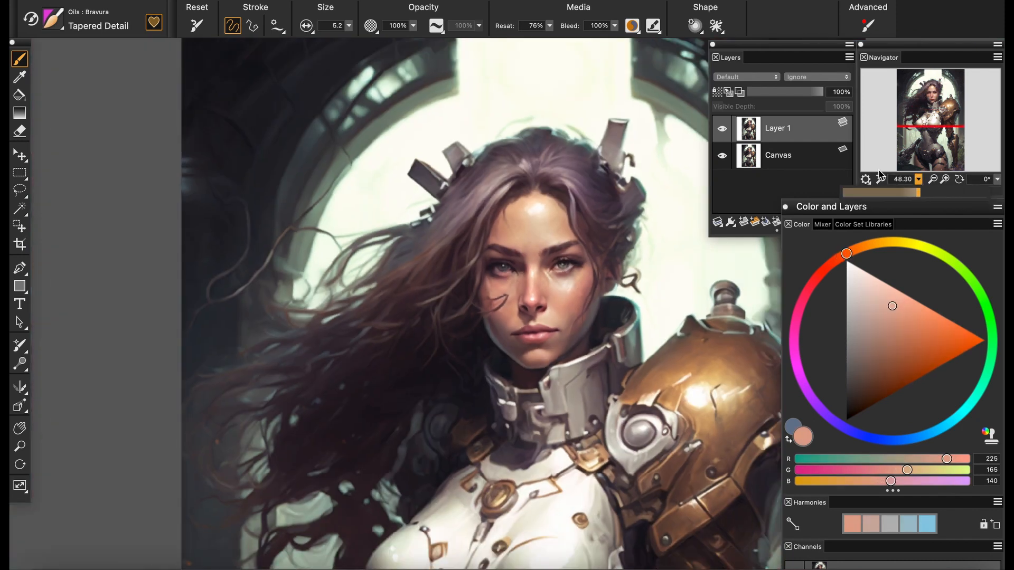
scroll(425, 241, up, 10)
alt+click(333, 242)
alt+click(311, 225)
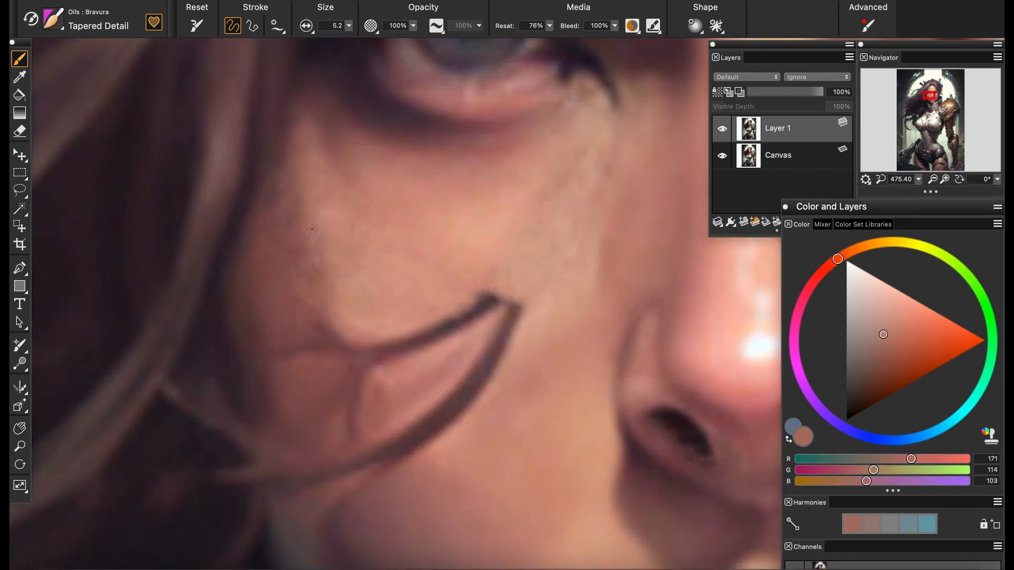
alt+click(295, 114)
alt+click(300, 131)
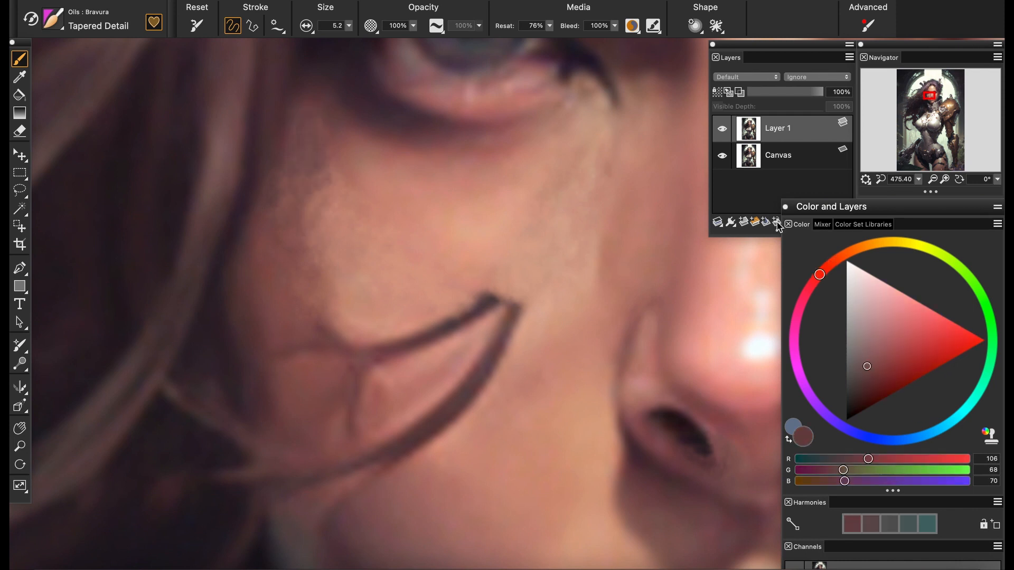
drag(918, 180, 915, 181)
click(53, 20)
click(96, 121)
click(248, 212)
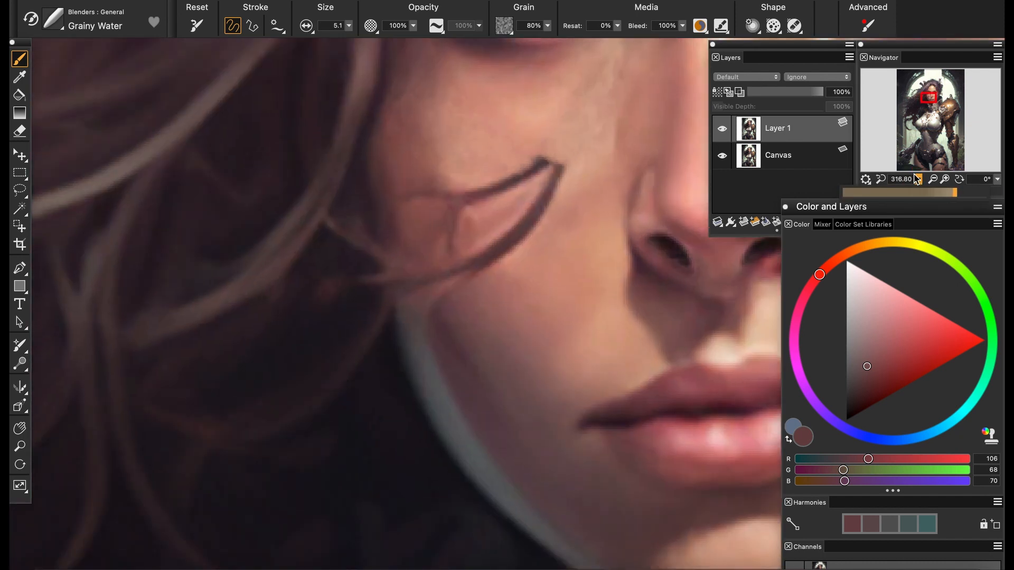
Switch to the Soft oil brush and save the painting
click(52, 20)
click(79, 203)
click(226, 136)
key(super+s)
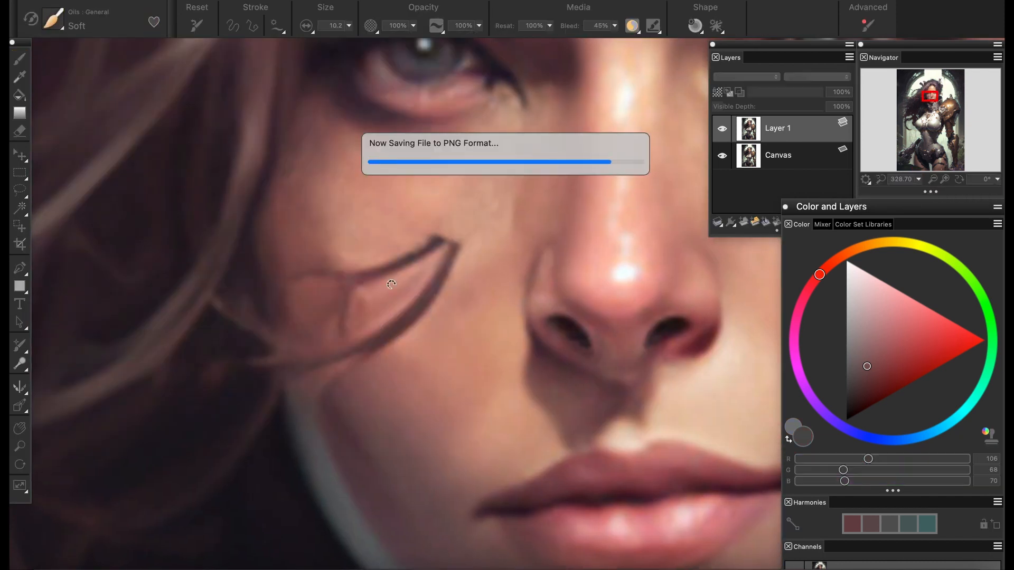
Paint sampled skin tone over the upper of the two curved hair strands on the left-hand cheek
alt+click(383, 240)
mouse_move(394, 264)
mouse_down()
mouse_move(378, 253)
mouse_move(426, 239)
mouse_move(435, 256)
mouse_up()
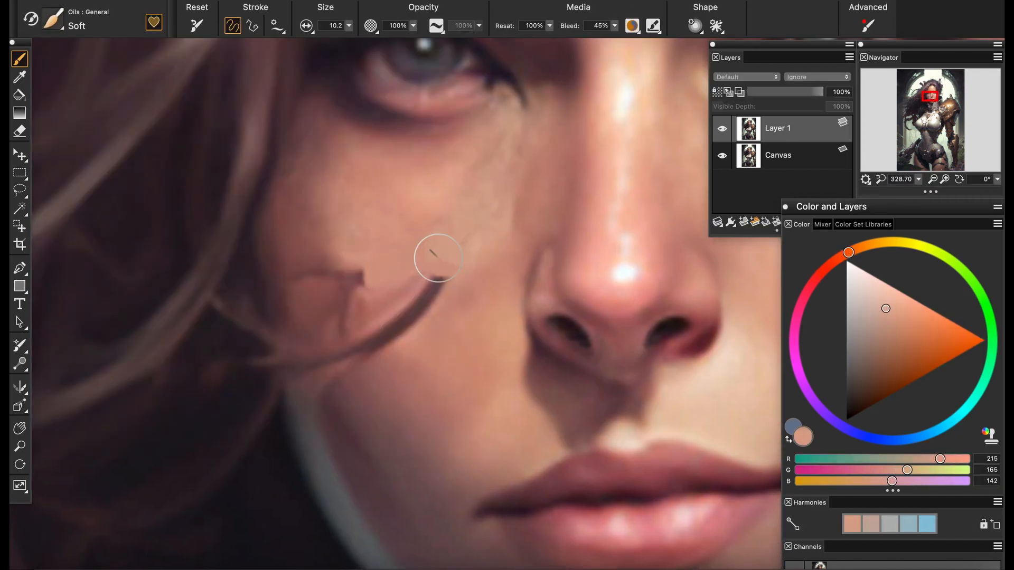
alt+click(431, 272)
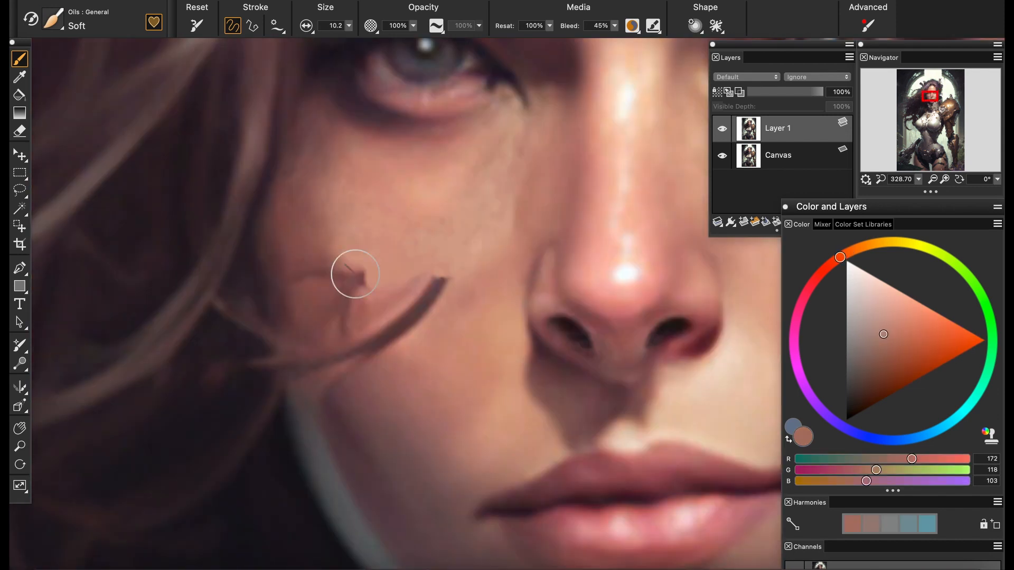
Cover the leftover stub and faint horizontal strand near the cheek's hairline with sampled reddish skin tones
alt+click(351, 271)
mouse_move(350, 271)
mouse_down()
mouse_move(289, 308)
mouse_move(300, 379)
mouse_move(288, 275)
mouse_up()
alt+click(327, 288)
alt+click(275, 273)
alt+click(294, 312)
Paint sampled skin tones over the middle and hairline end of the lower curved cheek strand
alt+click(414, 346)
drag(391, 306, 394, 328)
alt+click(361, 322)
mouse_move(371, 351)
mouse_down()
mouse_move(364, 330)
mouse_move(361, 373)
mouse_move(344, 350)
mouse_up()
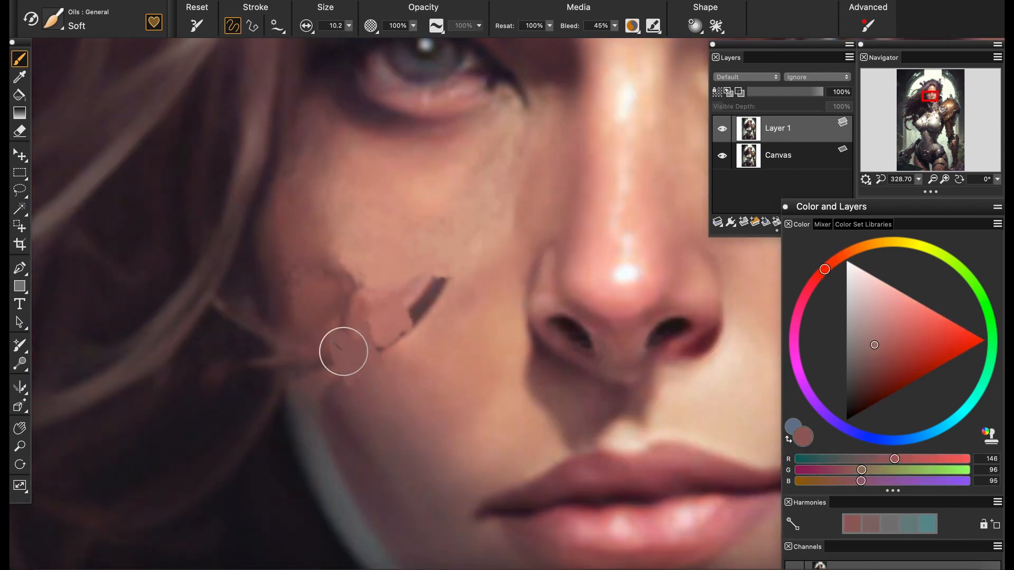
Cover the remaining dark tip of the lower curved cheek strand with sampled skin tones
alt+click(429, 271)
mouse_move(438, 281)
mouse_down()
mouse_move(388, 267)
mouse_move(456, 301)
mouse_move(414, 305)
mouse_move(440, 296)
mouse_move(424, 308)
mouse_move(439, 310)
mouse_move(427, 304)
mouse_move(437, 317)
mouse_move(418, 396)
mouse_move(404, 299)
mouse_move(381, 311)
mouse_move(402, 323)
mouse_move(384, 349)
mouse_up()
alt+click(422, 263)
alt+click(450, 292)
alt+click(442, 306)
alt+click(426, 304)
alt+click(407, 317)
alt+click(397, 323)
alt+click(391, 335)
Even out the patchy skin between the cheek and the hairline with sampled mid and shadow tones
alt+click(355, 295)
drag(347, 302, 343, 323)
alt+click(330, 333)
alt+click(331, 359)
mouse_move(342, 389)
mouse_down()
mouse_move(339, 370)
mouse_move(323, 362)
mouse_move(348, 265)
mouse_up()
alt+click(331, 374)
alt+click(329, 404)
Blend the repainted cheek with the Grainy Water blender and check the face at a smaller view scale
click(53, 19)
click(142, 120)
click(238, 169)
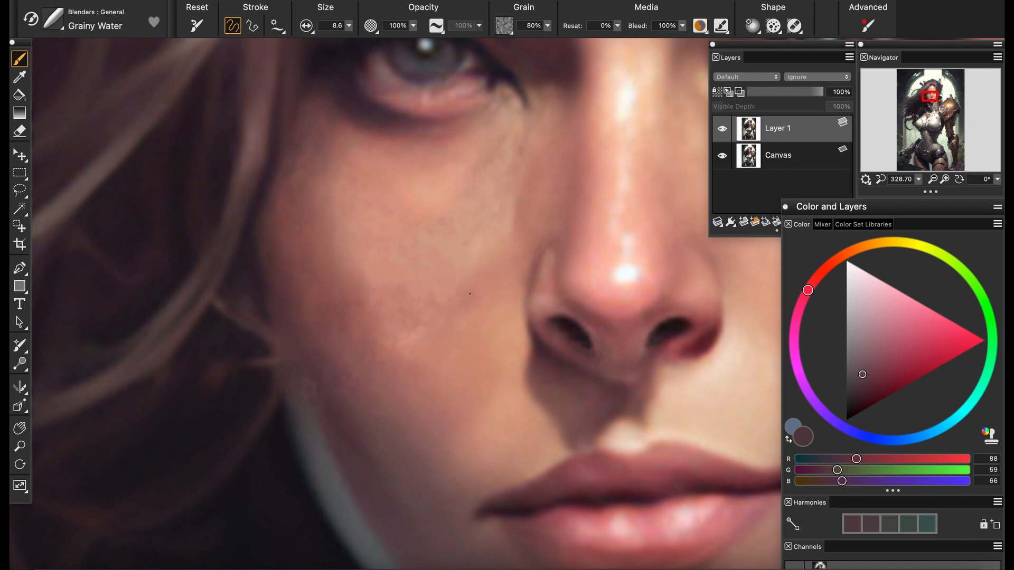
scroll(470, 294, down, 10)
scroll(470, 294, up, 10)
scroll(503, 299, down, 10)
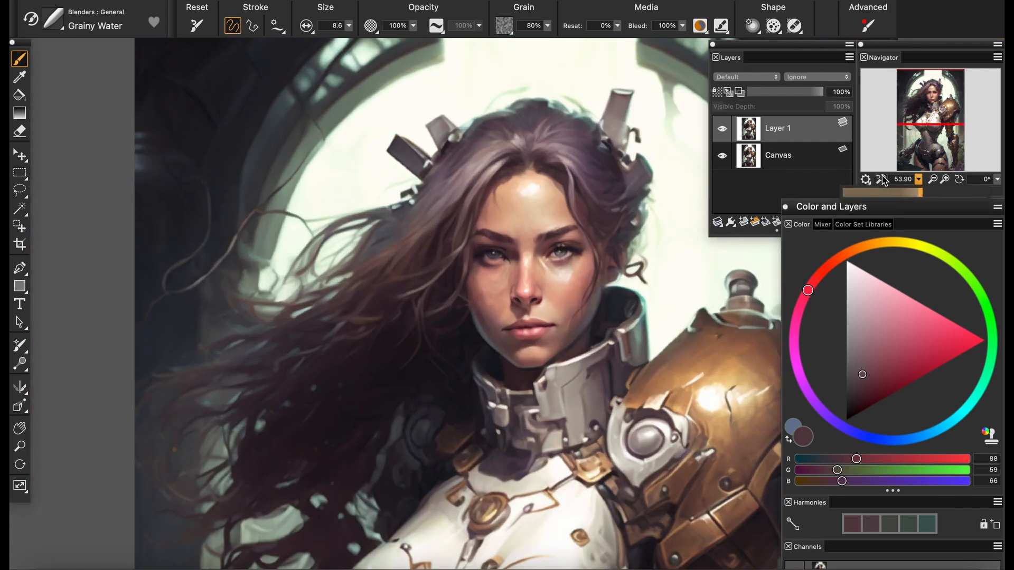
scroll(502, 298, up, 10)
Retouch the uneven patch on the lower left-hand cheek with sampled skin tones and the Soft oil brush
click(53, 19)
click(79, 189)
click(238, 106)
alt+click(421, 336)
alt+click(410, 346)
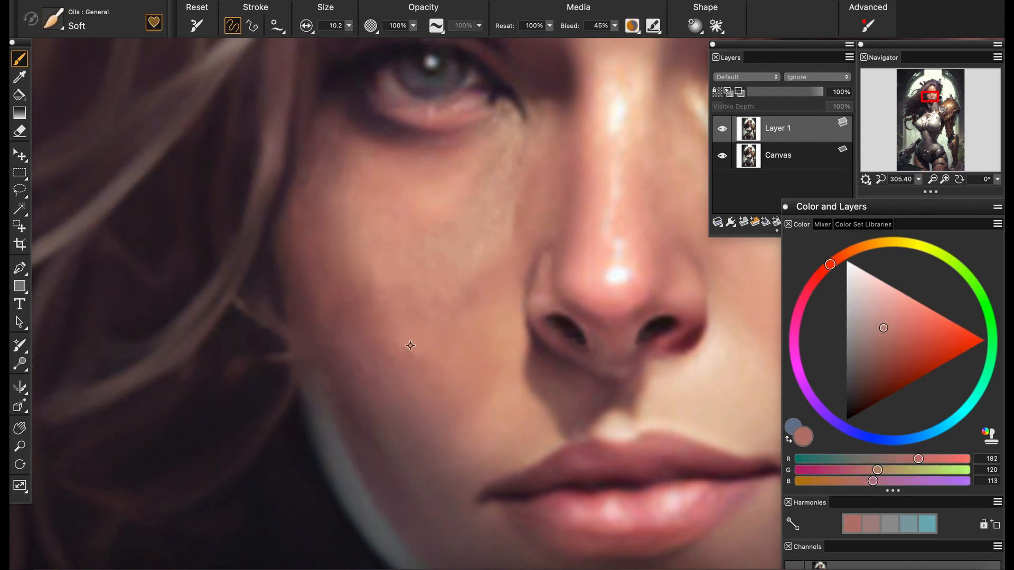
alt+click(409, 350)
alt+click(406, 362)
alt+click(408, 352)
Add sampled lighter and darker skin tones across the middle of the left-hand cheek
alt+click(380, 296)
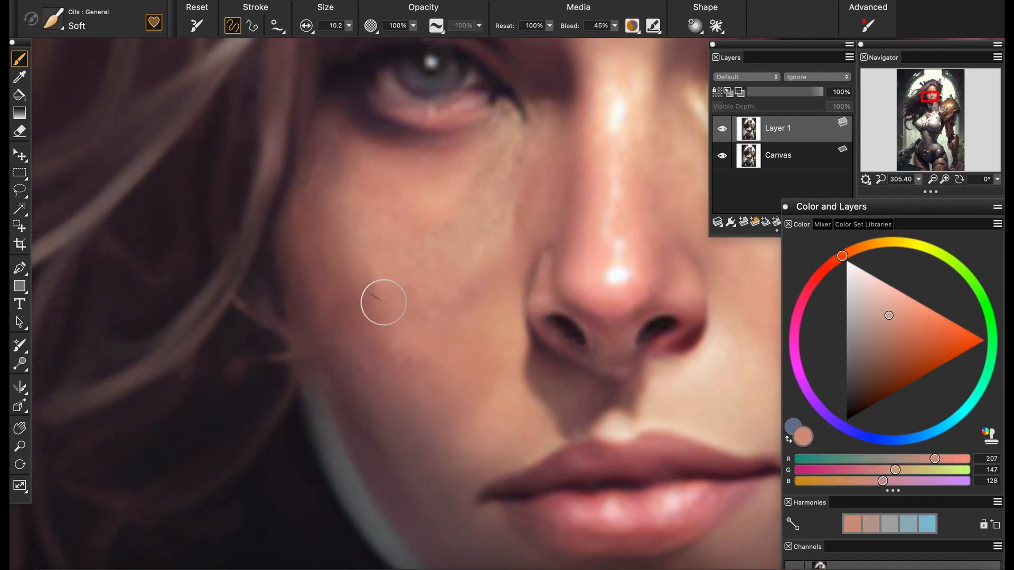
alt+click(411, 343)
alt+click(387, 349)
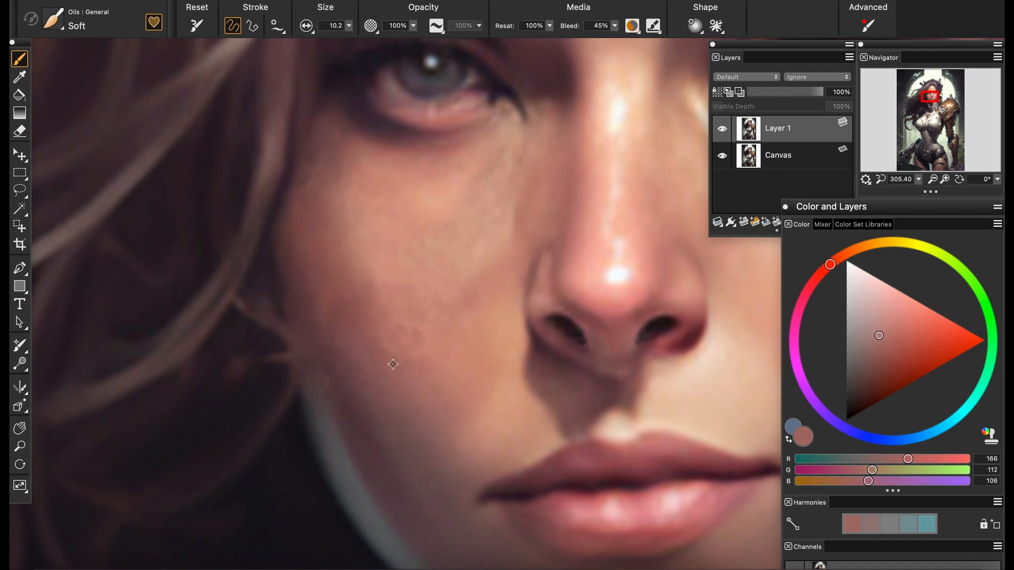
alt+click(404, 356)
click(918, 179)
mouse_move(955, 193)
mouse_down()
mouse_move(921, 192)
mouse_move(954, 192)
mouse_up()
alt+click(381, 300)
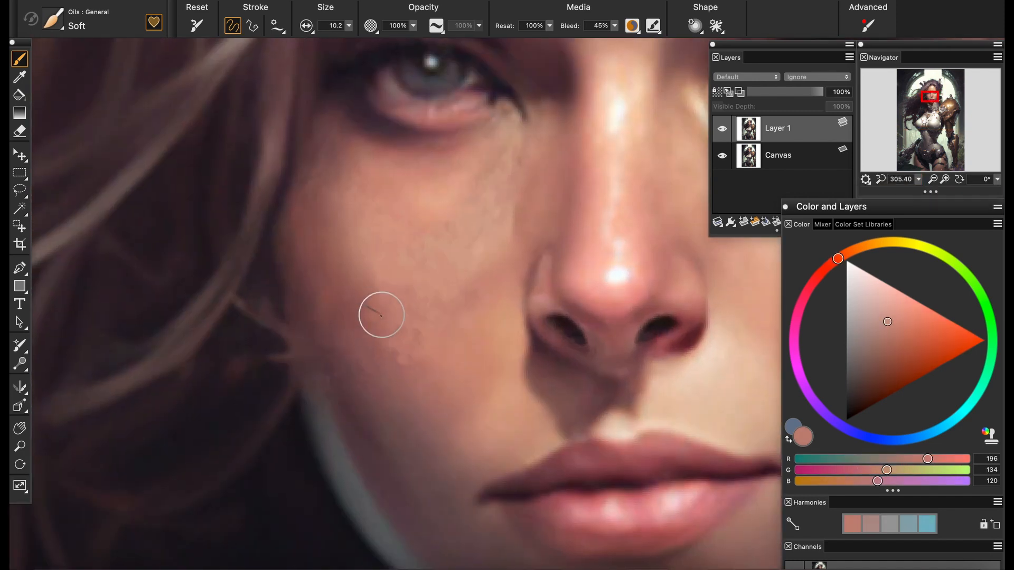
Smooth the retouched cheek skin with the Grainy Water blender
click(53, 19)
click(79, 120)
click(235, 119)
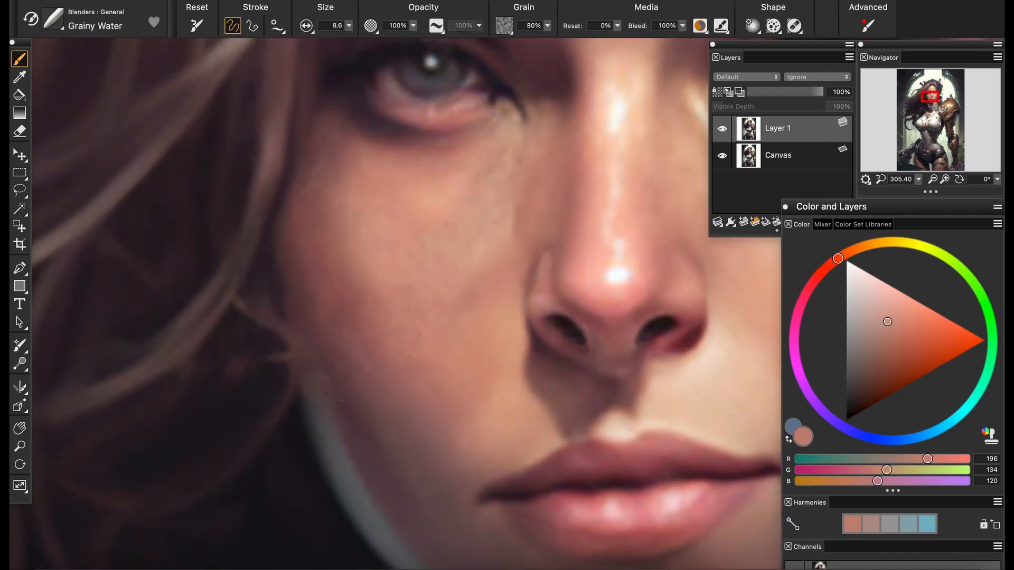
Cover the wisps beside the left-hand cheek's edge with sampled near-black tones and the Soft oil brush
click(109, 22)
click(80, 176)
click(235, 119)
alt+click(281, 319)
alt+click(294, 410)
mouse_move(294, 402)
mouse_down()
mouse_move(278, 318)
mouse_move(286, 347)
mouse_up()
alt+click(274, 288)
click(851, 399)
alt+click(280, 360)
alt+click(281, 406)
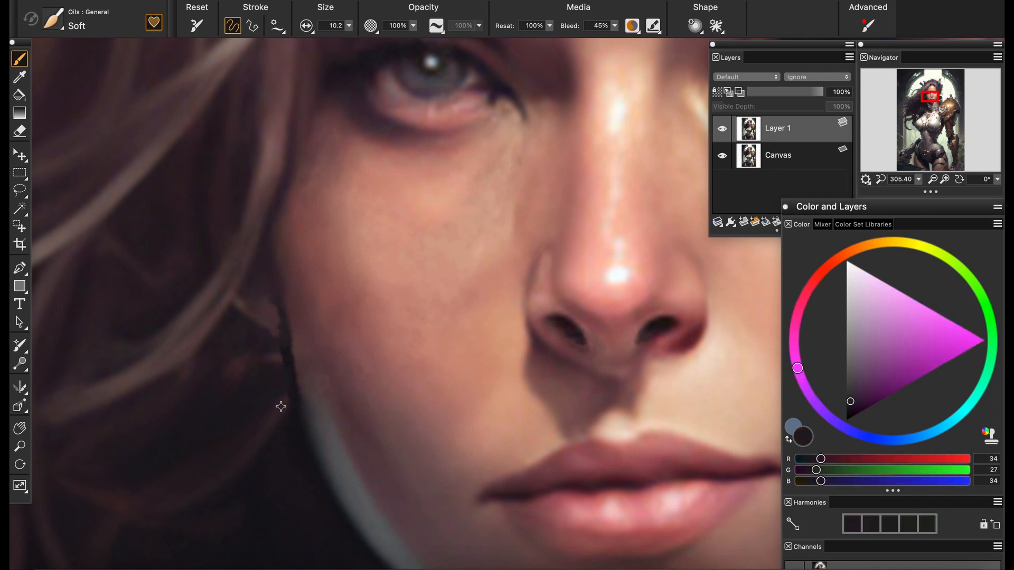
alt+click(273, 347)
alt+click(267, 422)
Sharpen Layer 1 slightly with the Gaussian aperture, judging the effect on the left-hand eye
mouse_move(918, 179)
mouse_down()
mouse_move(898, 189)
mouse_move(917, 189)
mouse_up()
mouse_move(567, 205)
mouse_down()
mouse_move(373, 306)
mouse_move(320, 396)
mouse_up()
scroll(545, 305, up, 4)
scroll(252, 288, up, 13)
drag(343, 299, 336, 377)
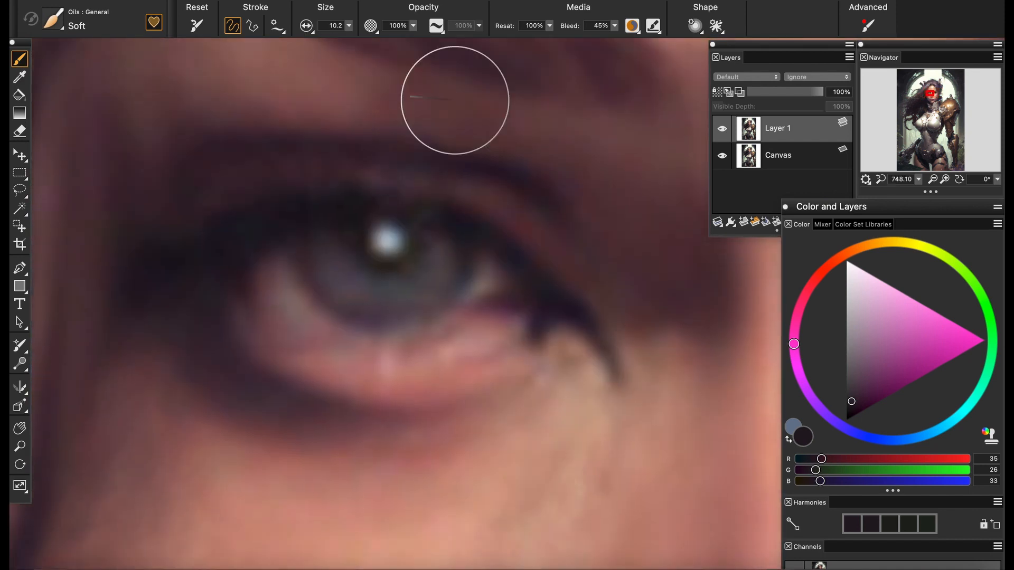
click(438, 1)
click(464, 27)
drag(574, 97, 762, 132)
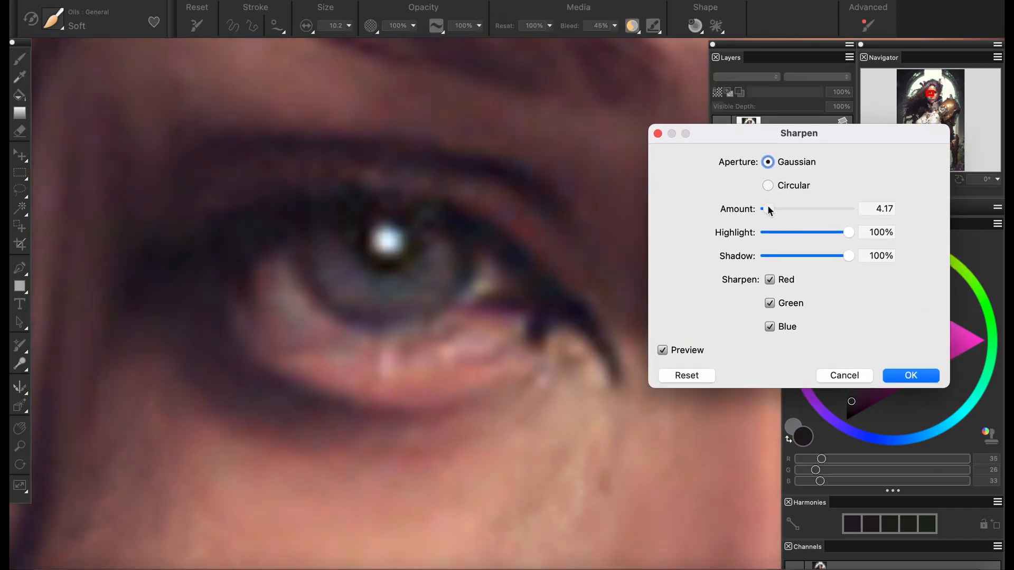
drag(769, 210, 767, 209)
click(663, 350)
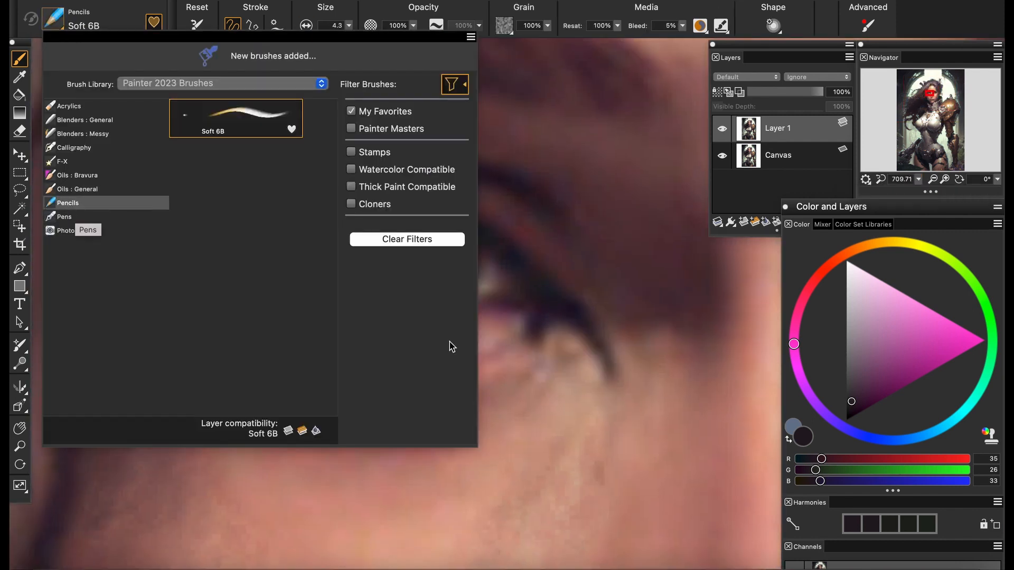
Draw fine dark lines along the left-hand eye's lower lid with the Soft 6B pencil and sampled colors
alt+click(536, 337)
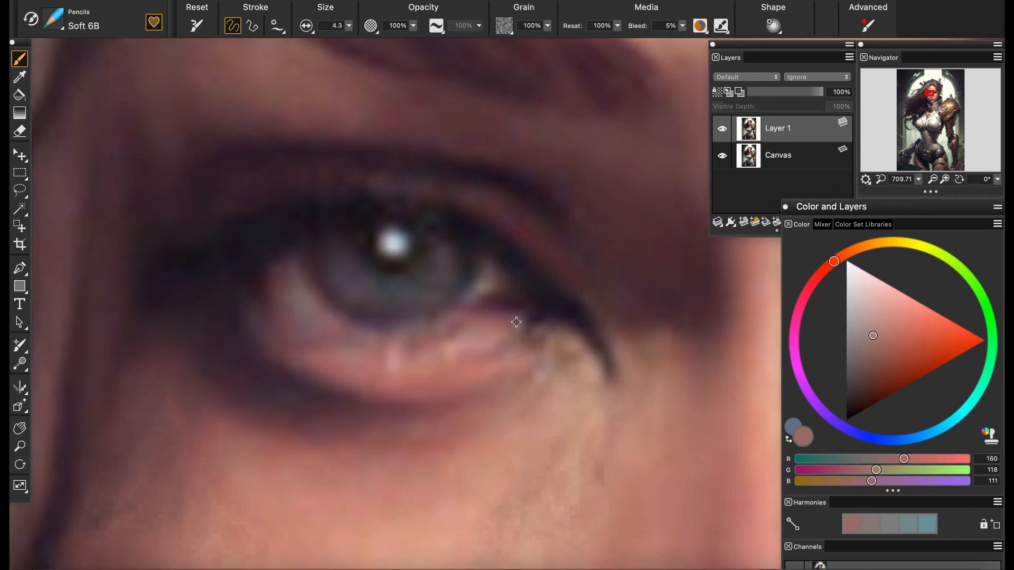
alt+click(516, 322)
alt+click(464, 350)
alt+click(259, 288)
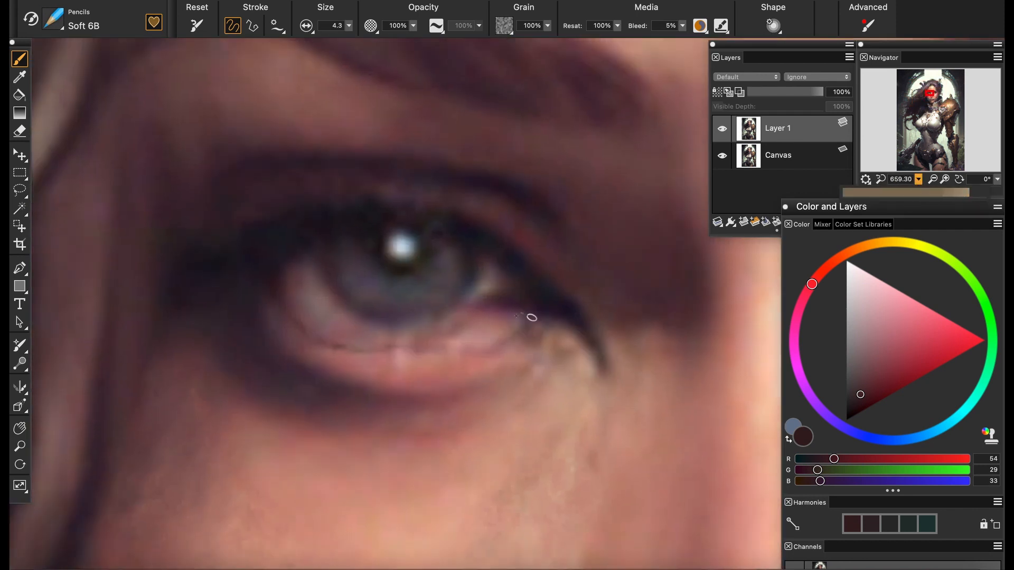
alt+click(381, 364)
Soften the left-hand eye's lower lid with sampled pink tones and the Soft oil brush at size 5.1
click(52, 19)
click(151, 192)
click(249, 119)
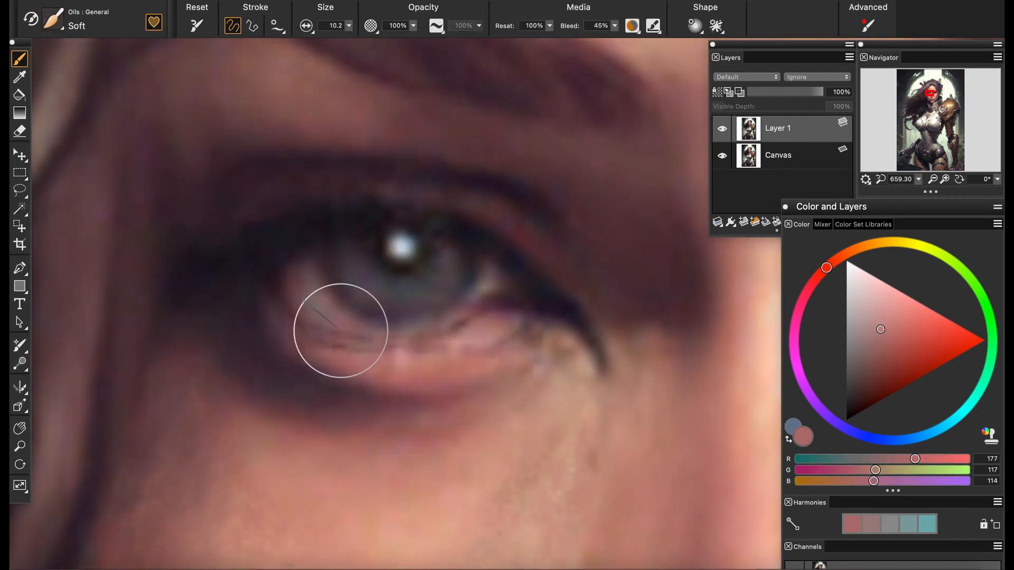
click(348, 26)
alt+click(401, 359)
alt+click(383, 365)
mouse_move(460, 346)
mouse_down()
mouse_move(383, 355)
mouse_move(306, 340)
mouse_up()
alt+click(296, 333)
alt+click(298, 333)
mouse_move(919, 180)
mouse_down()
mouse_move(880, 185)
mouse_move(911, 185)
mouse_up()
alt+click(394, 356)
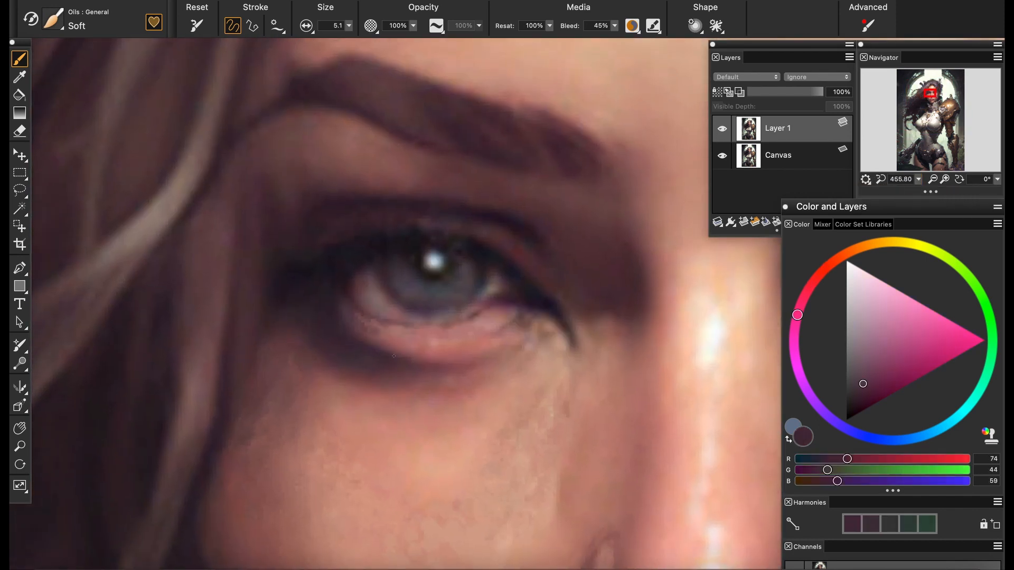
Define the lower edge of the left-hand eye's lower lid with sampled shadow and skin tones
alt+click(434, 363)
alt+click(417, 363)
alt+click(431, 363)
mouse_move(458, 362)
mouse_down()
mouse_move(437, 361)
mouse_move(522, 344)
mouse_up()
alt+click(491, 349)
alt+click(487, 350)
alt+click(483, 367)
alt+click(508, 346)
alt+click(522, 350)
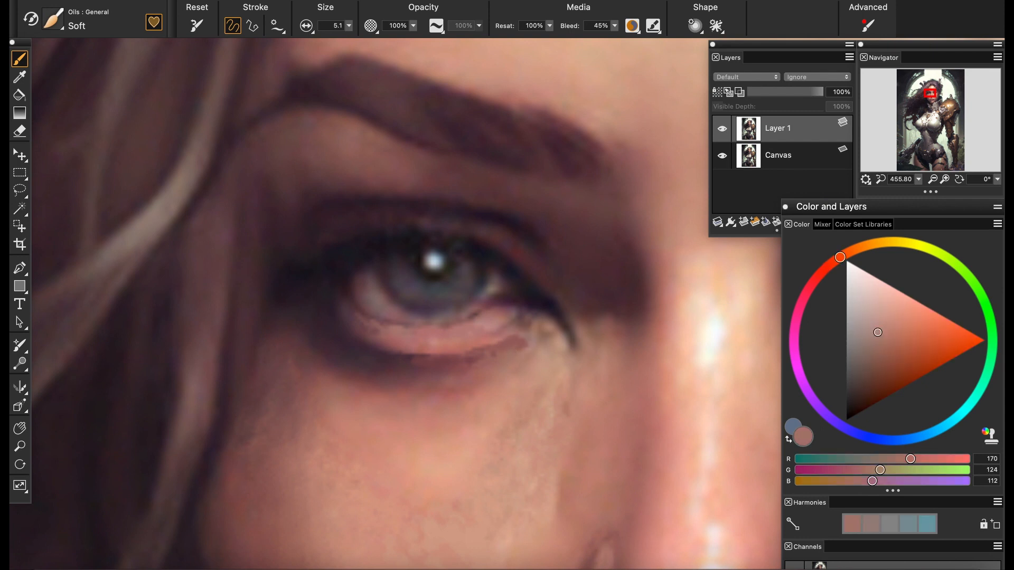
Touch up the lower lid's outer corner, and draw dark upper eyelashes with the Soft 6B pencil at size 3.6
mouse_move(918, 180)
mouse_down()
mouse_move(881, 185)
mouse_move(915, 185)
mouse_move(883, 185)
mouse_move(905, 185)
mouse_up()
alt+click(327, 339)
alt+click(348, 335)
click(52, 19)
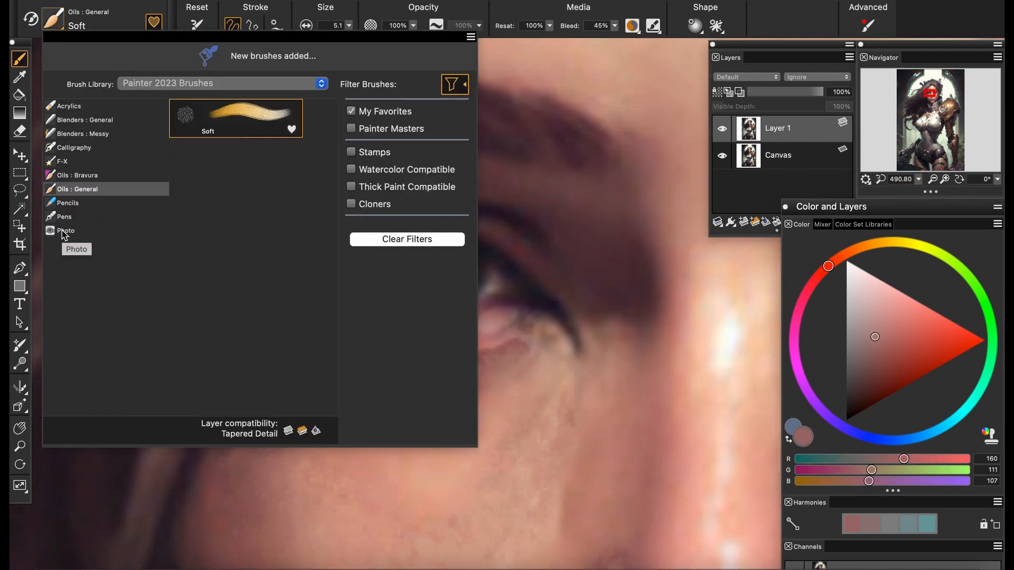
click(67, 203)
click(531, 249)
alt+click(370, 222)
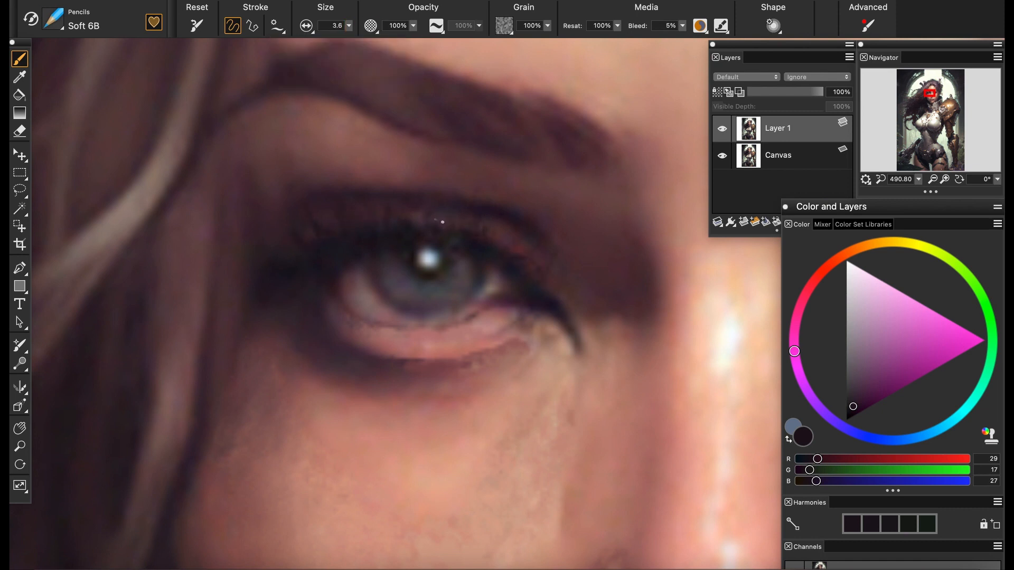
Add fine texture and shadow strokes beneath the left-hand eye's lower lid with sampled tones
mouse_move(918, 179)
mouse_down()
mouse_move(886, 185)
mouse_move(922, 184)
mouse_up()
alt+click(394, 396)
drag(510, 361, 374, 392)
alt+click(352, 400)
drag(410, 389, 317, 383)
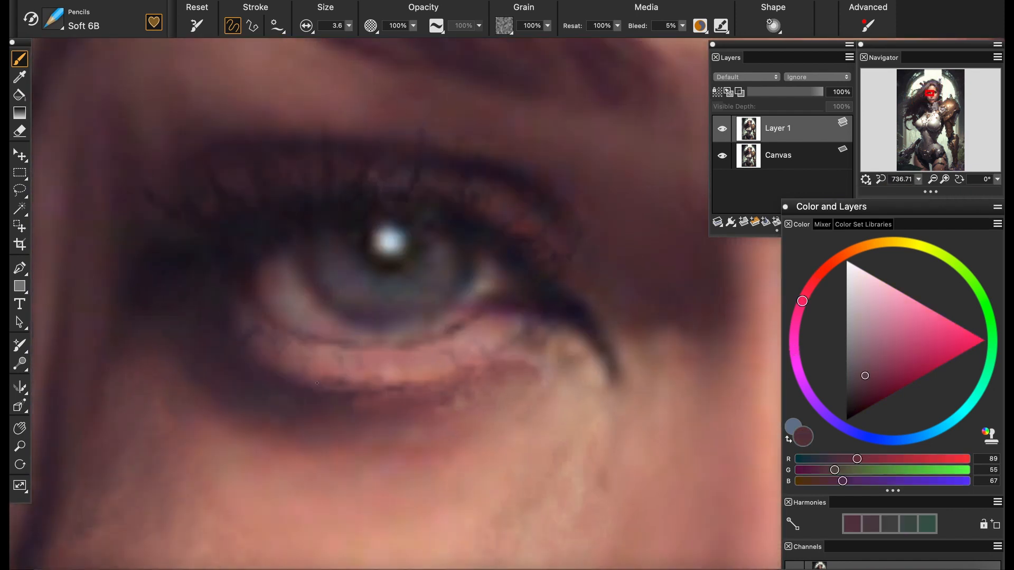
alt+click(516, 361)
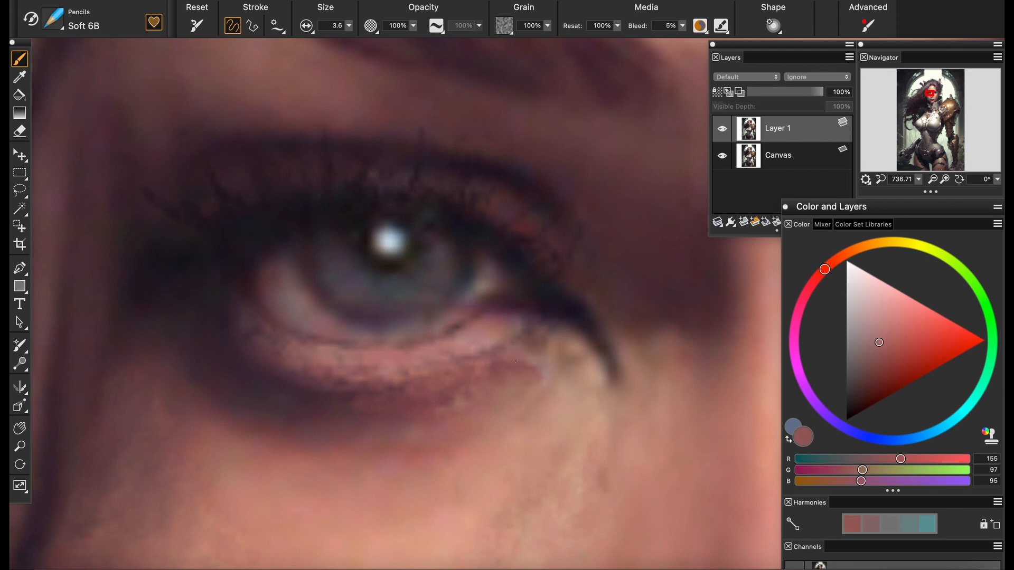
alt+click(285, 378)
drag(361, 388, 289, 376)
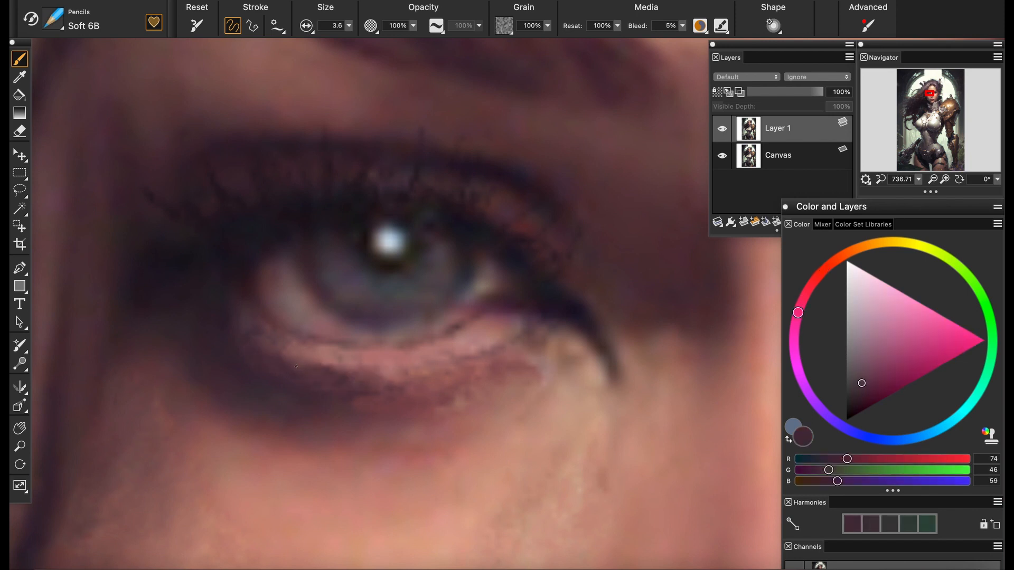
Refine the right-hand eye with a pale blue-gray tone in the iris and a dark tone at the inner corner
scroll(426, 380, down, 10)
scroll(469, 295, up, 5)
drag(676, 311, 423, 335)
scroll(423, 335, up, 5)
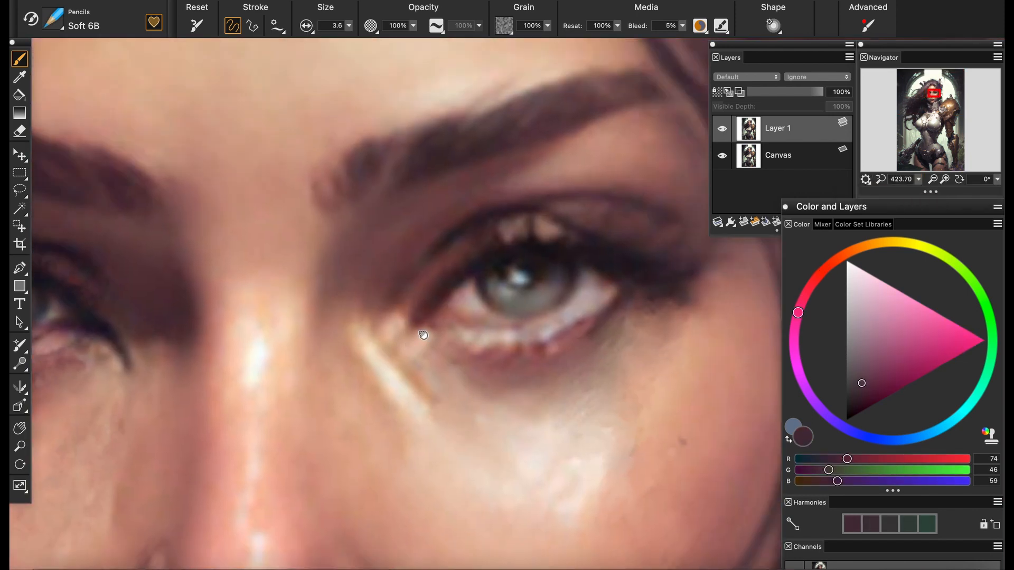
alt+click(598, 316)
alt+click(552, 285)
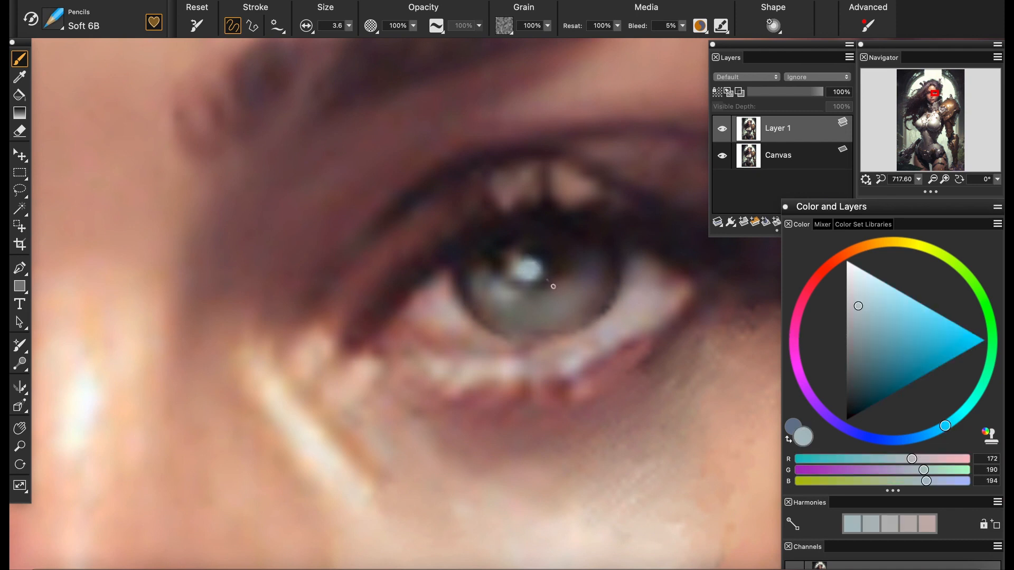
alt+click(405, 288)
alt+click(400, 352)
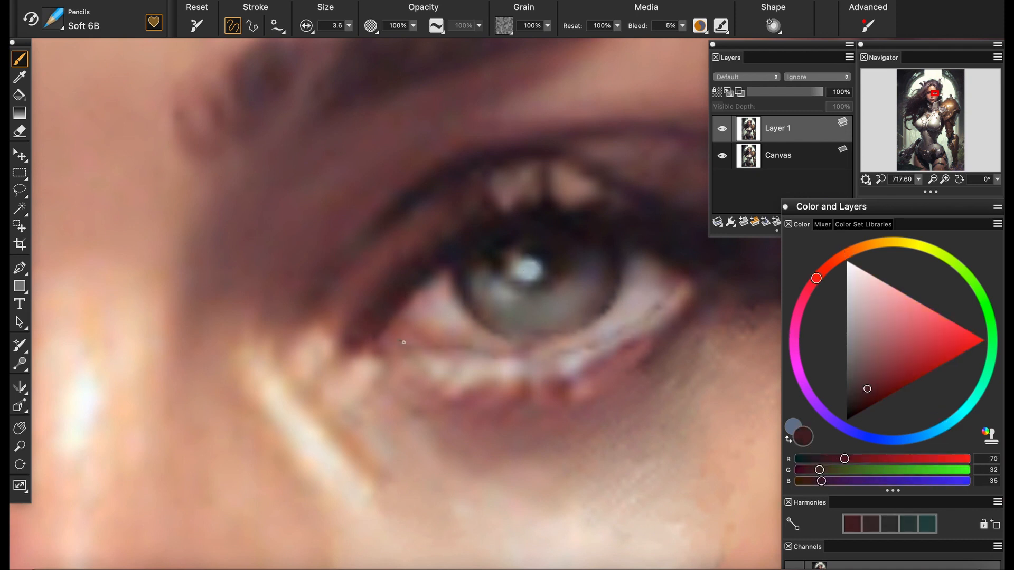
Paint over the dark hooked line at the left-hand eye's inner corner with sampled tones
drag(921, 181, 888, 206)
scroll(153, 296, up, 5)
alt+click(453, 333)
drag(461, 317, 447, 293)
alt+click(441, 286)
alt+click(445, 291)
alt+click(444, 330)
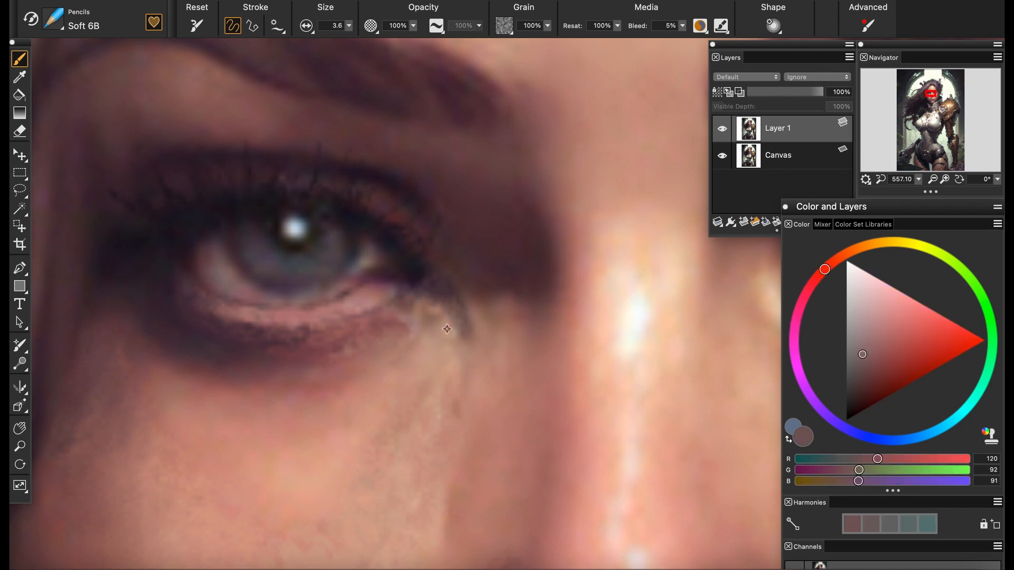
Rework the skin and shadow around the left-hand eye's tear duct with sampled tones
alt+click(471, 322)
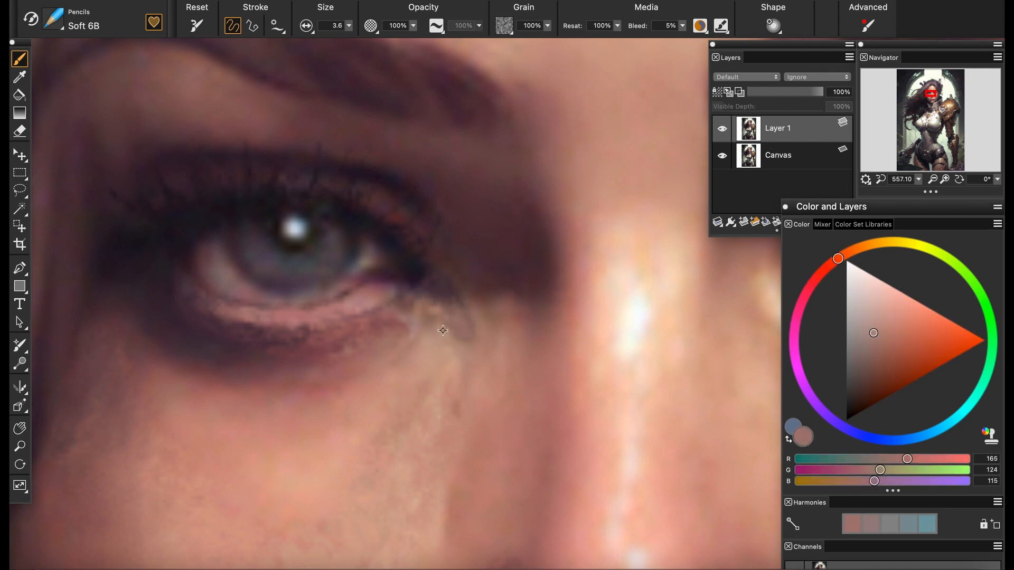
alt+click(443, 300)
alt+click(394, 292)
alt+click(396, 317)
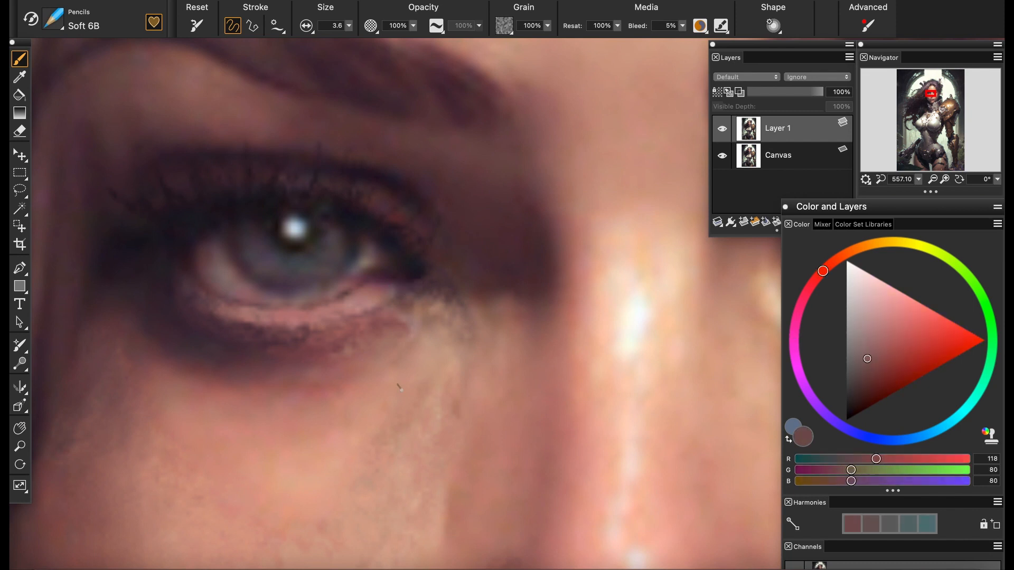
Blend the skin beneath the left-hand eye with the Grainy Water blender
mouse_move(919, 180)
mouse_down()
mouse_move(890, 180)
mouse_move(911, 181)
mouse_up()
click(53, 19)
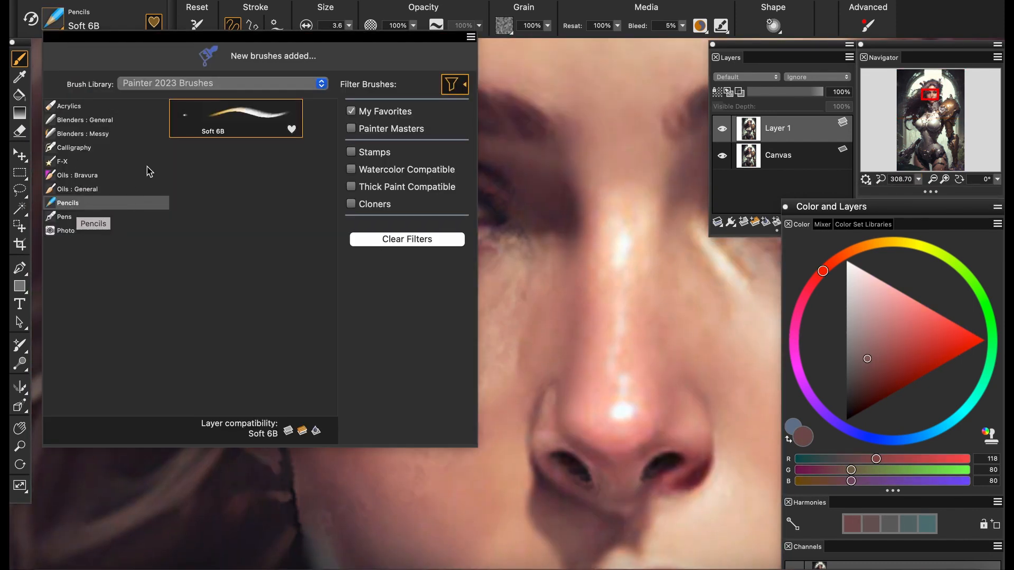
click(87, 120)
click(514, 299)
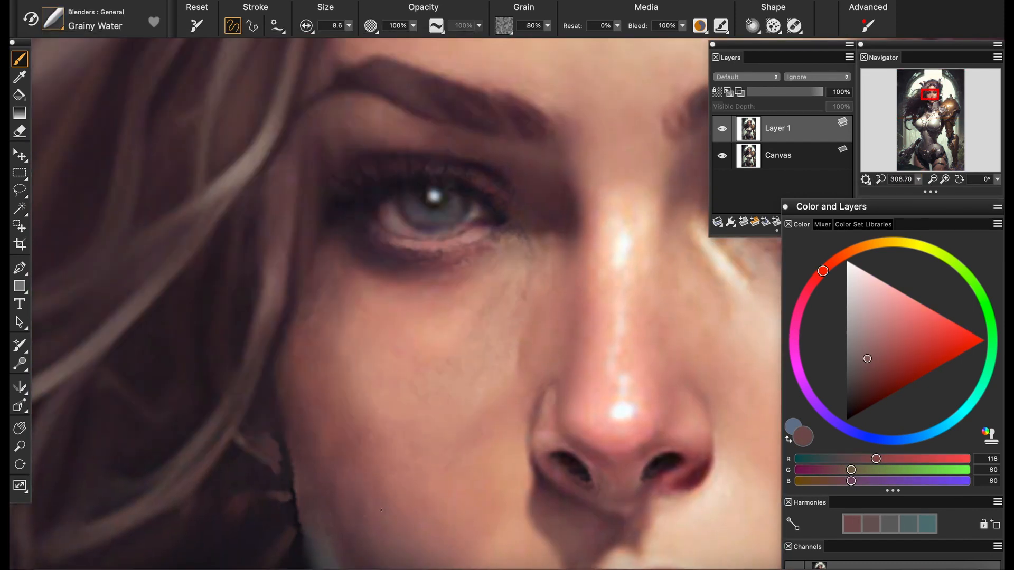
Add a new layer above Layer 1 and switch the brush to straight-line strokes
drag(918, 179, 899, 181)
click(743, 223)
click(252, 25)
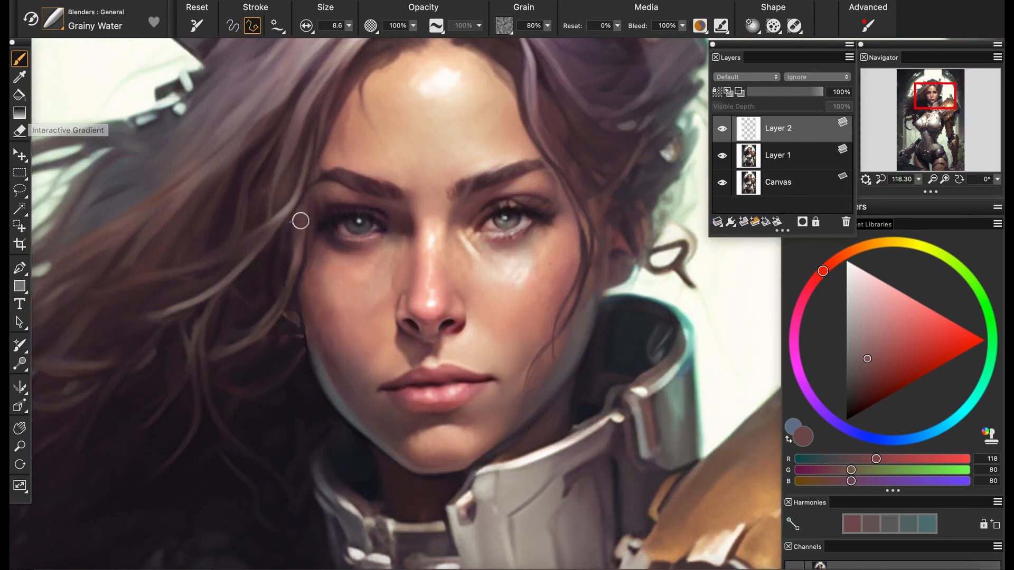
drag(299, 220, 341, 262)
Set up the Soft 6B pencil with pure red and a brush size of 18.4
click(53, 19)
click(69, 204)
click(984, 341)
click(348, 26)
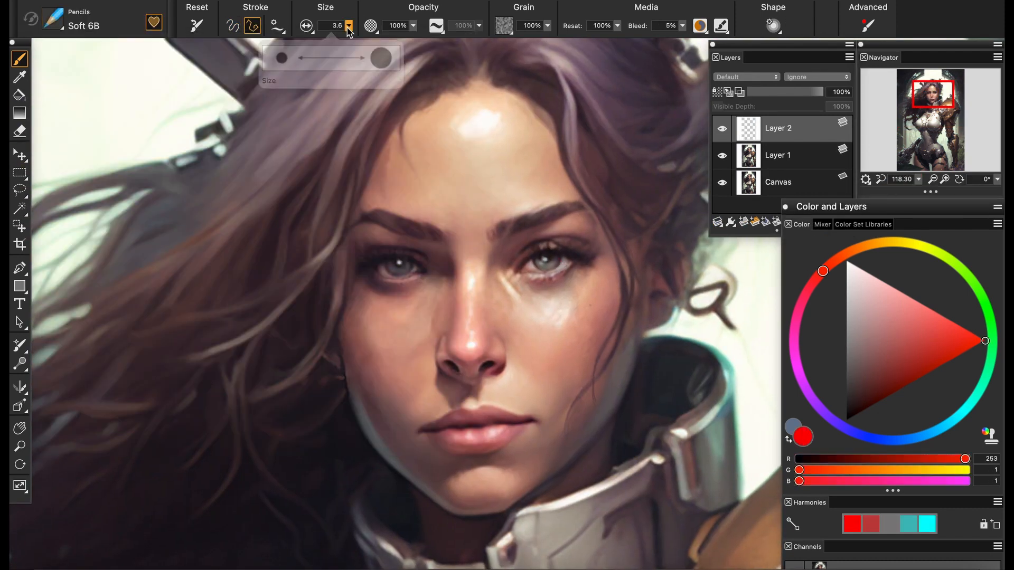
click(318, 58)
click(468, 77)
click(550, 239)
key(super+z)
key(super+z)
Draw a straight red guide line down the middle of the face from the hairline to below the chin
click(743, 222)
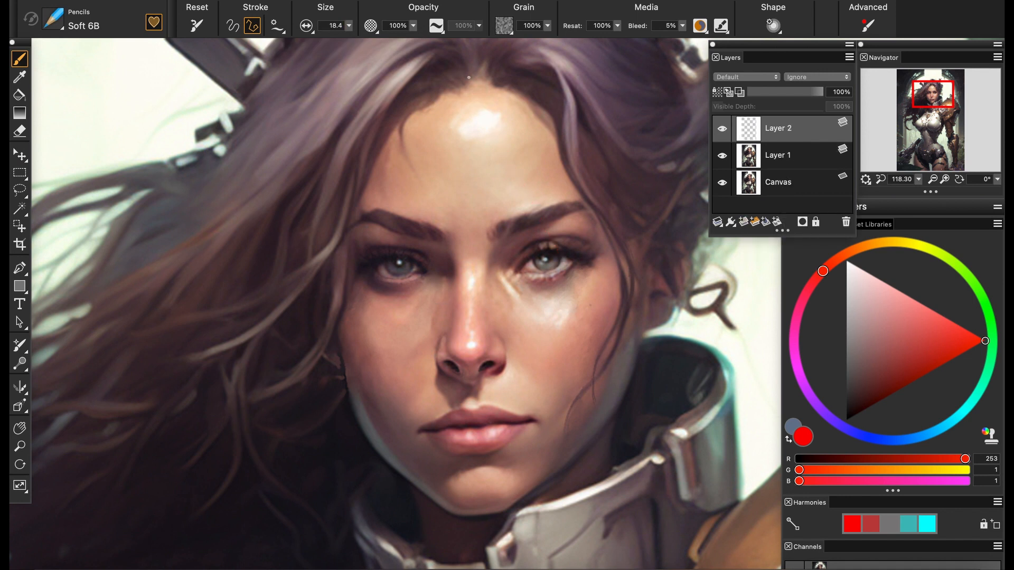
click(466, 527)
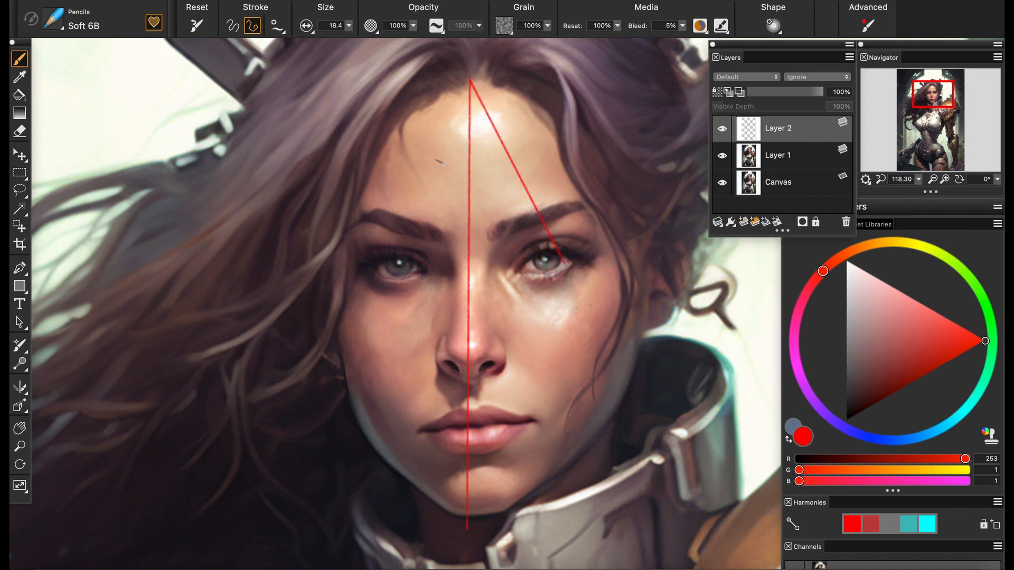
Lasso the lower face around the mouth, chin and left-hand jaw, passing just beneath the nose
drag(919, 179, 924, 180)
drag(933, 95, 930, 98)
mouse_move(919, 179)
mouse_down()
mouse_move(900, 182)
mouse_move(919, 181)
mouse_up()
click(19, 190)
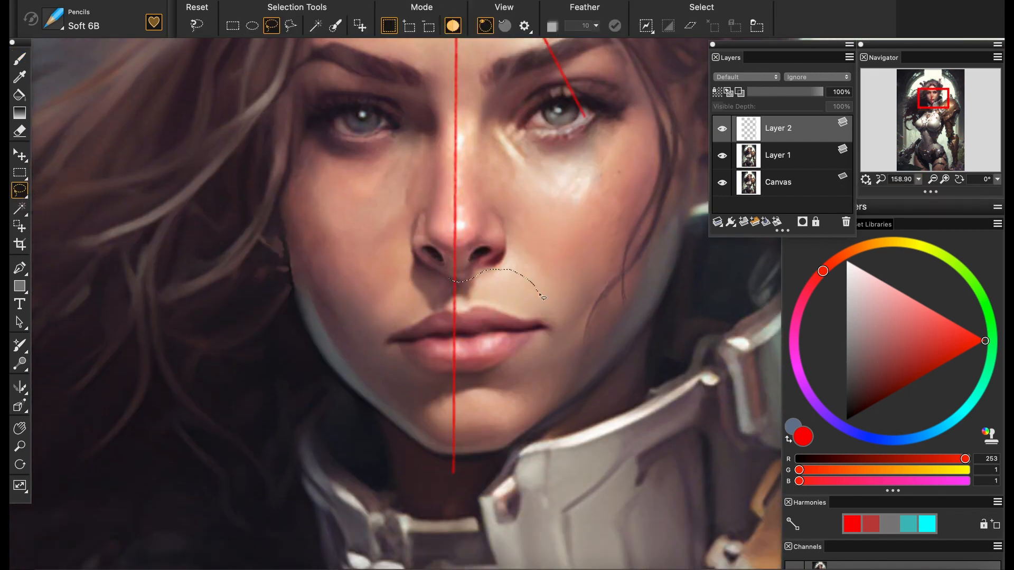
drag(335, 266, 449, 277)
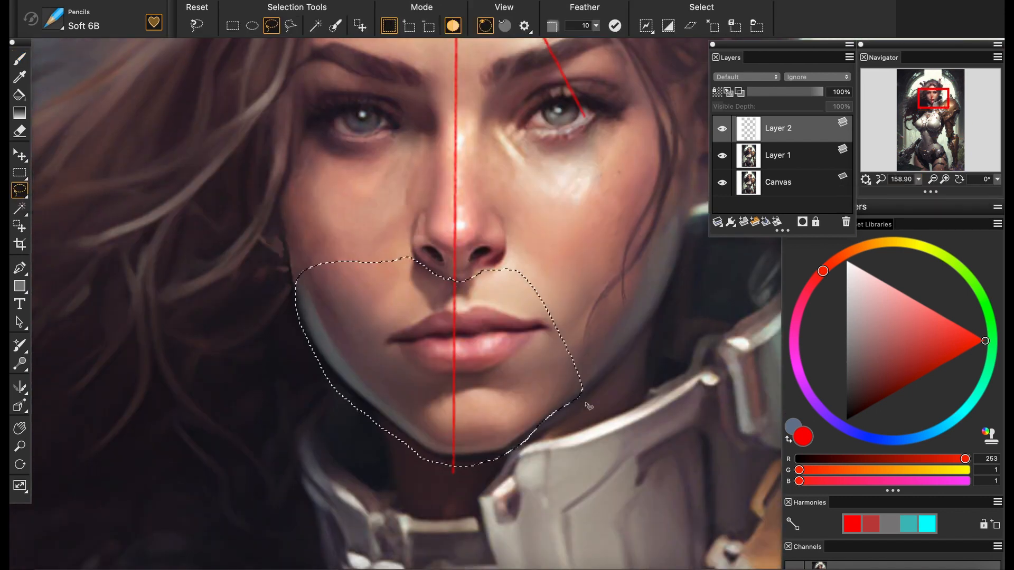
Shift the selected lower face on Layer 1 slightly left to centre it on the guide line, and deselect it
click(20, 154)
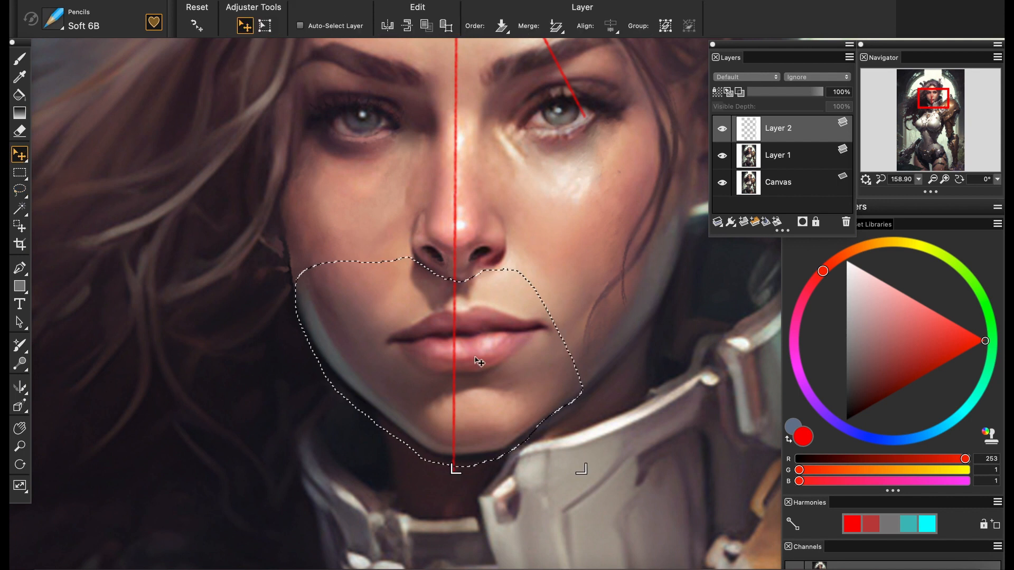
click(795, 153)
drag(488, 375, 479, 376)
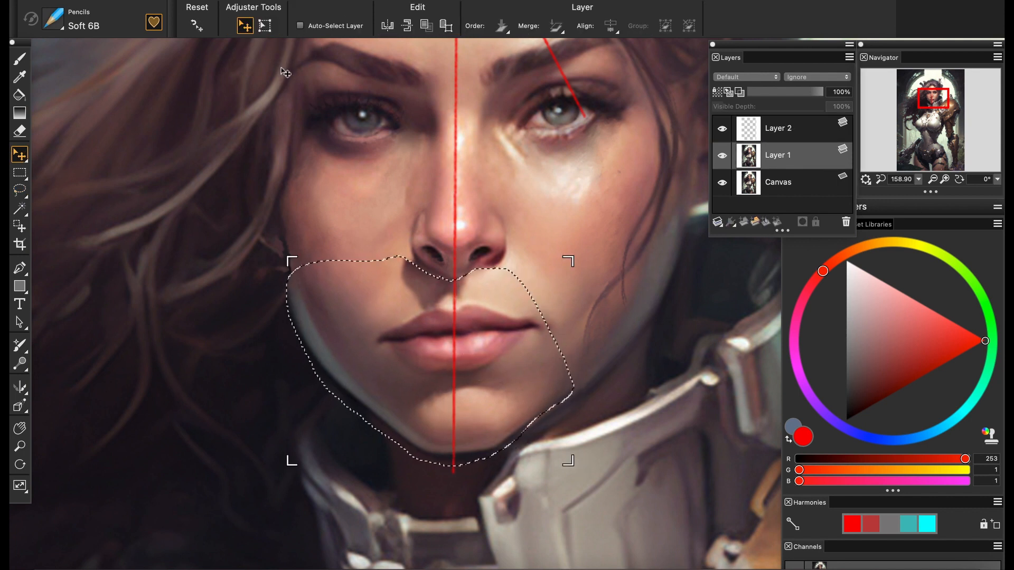
click(334, 2)
click(343, 21)
Hide the Canvas layer and Layer 2, and set up the Oils Soft brush with freehand strokes
click(722, 182)
mouse_move(918, 180)
mouse_down()
mouse_move(918, 192)
mouse_move(952, 193)
mouse_up()
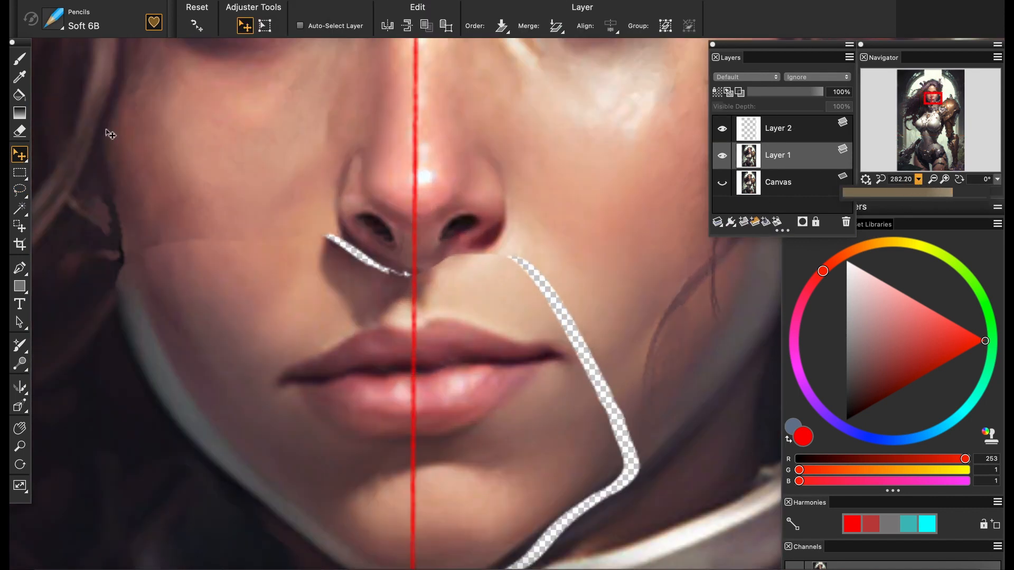
click(20, 59)
click(53, 19)
click(76, 189)
click(254, 119)
click(233, 26)
click(722, 128)
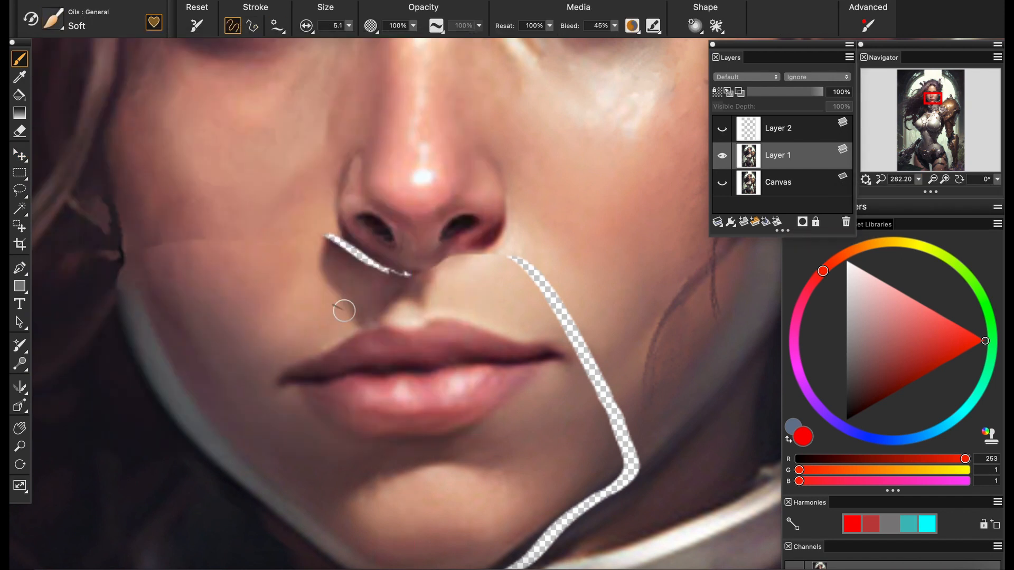
Fill the transparent gap beneath the left-hand nostril with sampled shadow tones
alt+click(368, 278)
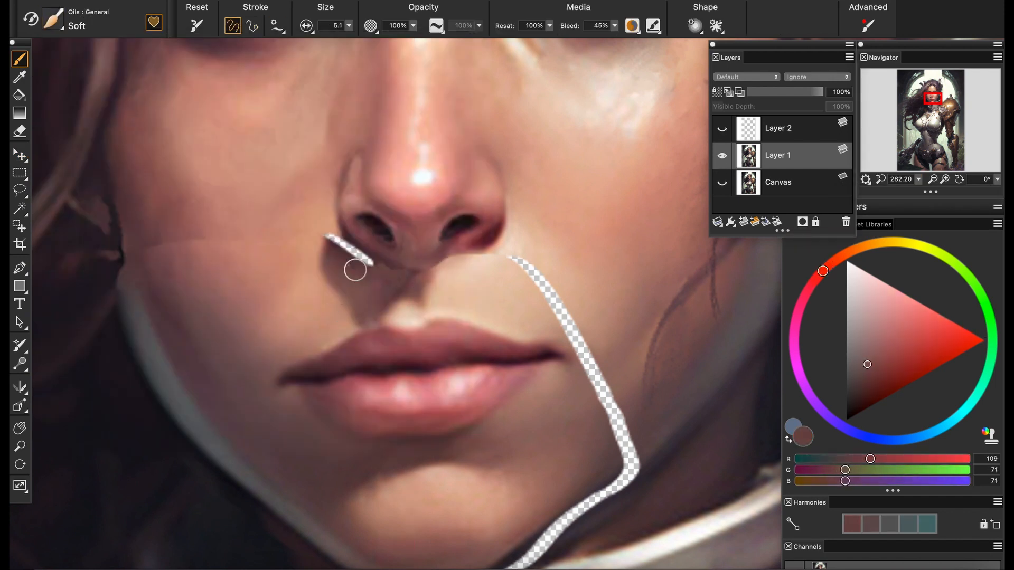
alt+click(371, 260)
alt+click(323, 233)
drag(325, 237, 332, 240)
alt+click(343, 255)
Blend the patched shadow beneath the nose with the Grainy Water blender at size 3.6
click(52, 19)
click(82, 120)
click(254, 119)
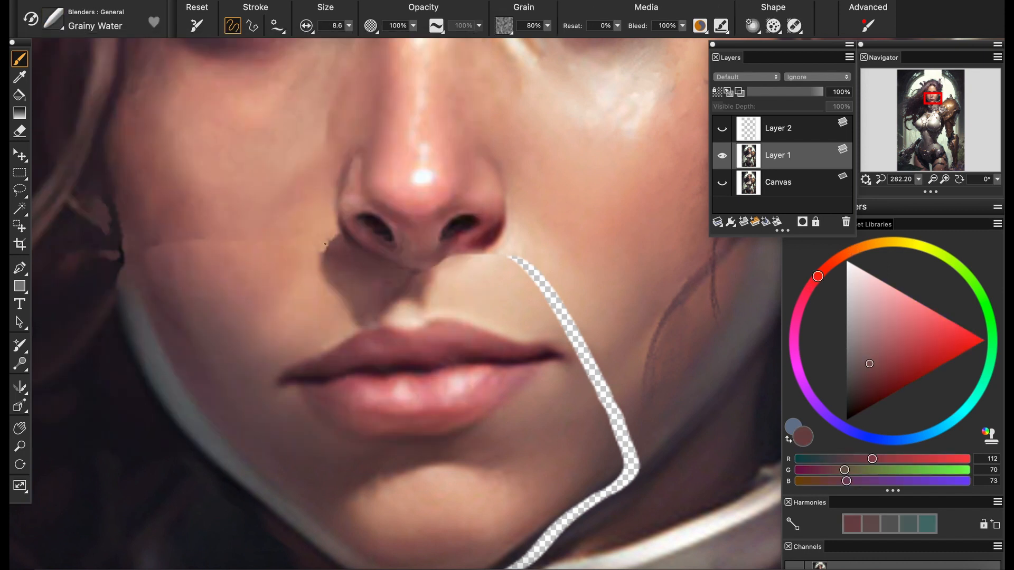
click(348, 25)
click(288, 65)
Blend away the seam across the left-hand cheek and jaw edge with the blender size raised to 8.9
click(918, 179)
mouse_move(904, 194)
mouse_down()
mouse_move(877, 194)
mouse_move(901, 195)
mouse_up()
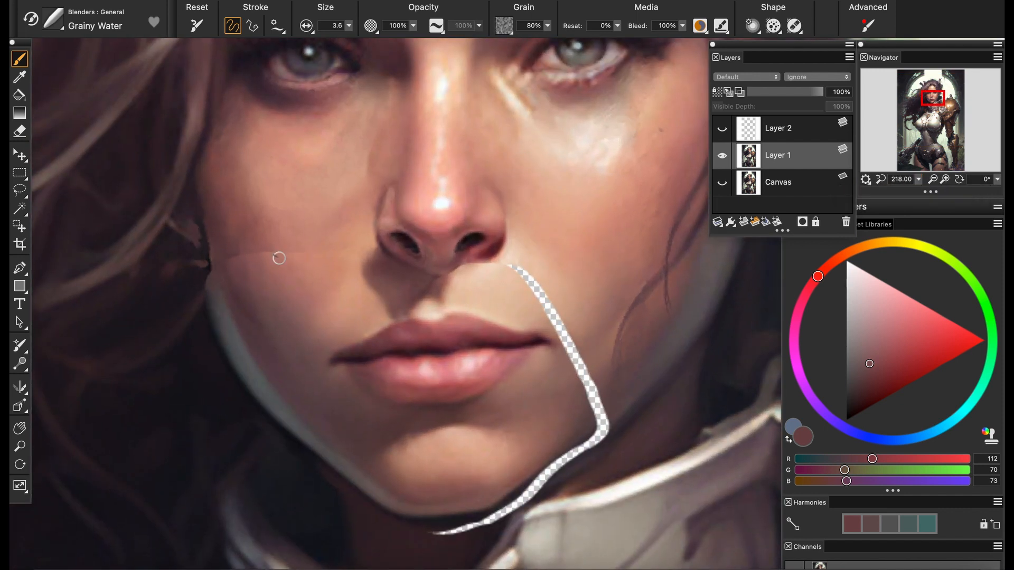
click(349, 25)
click(295, 64)
click(349, 25)
click(298, 43)
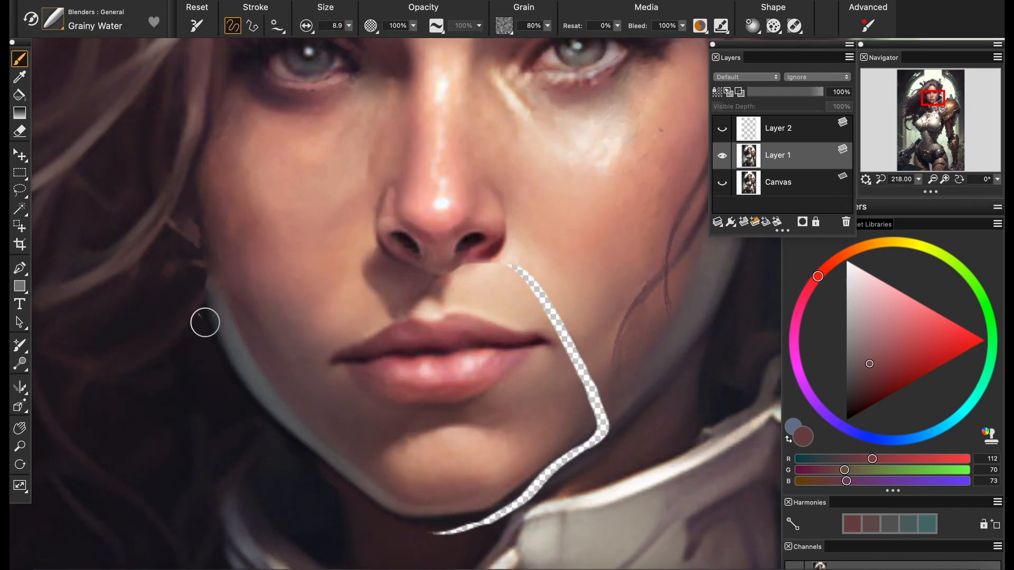
click(349, 26)
Cover the seam beneath the nose and right-hand nostril with sampled light skin tones using the Oils Soft brush, and save
click(52, 19)
click(238, 137)
alt+click(482, 284)
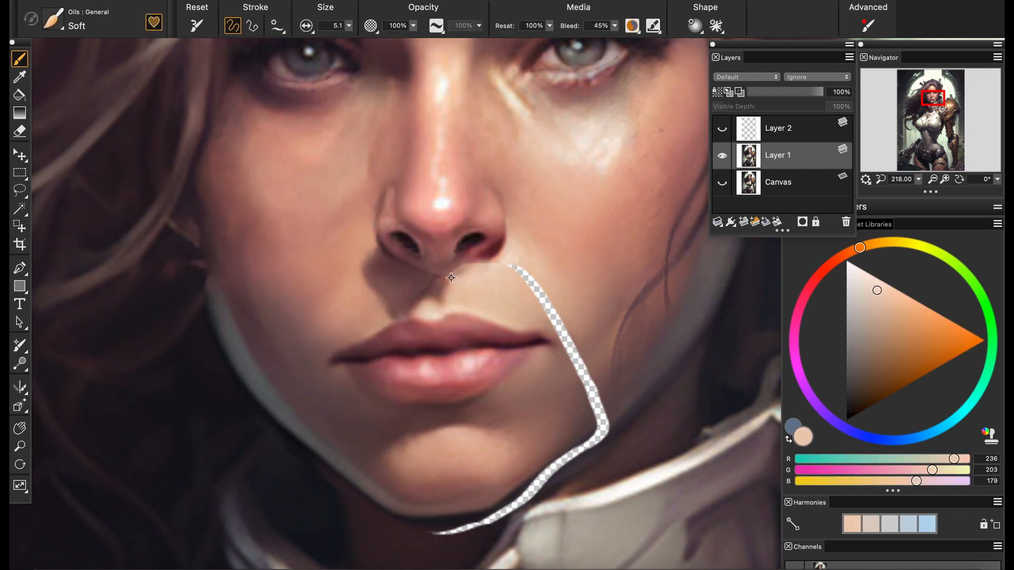
alt+click(440, 278)
alt+click(459, 269)
mouse_move(440, 278)
mouse_down()
mouse_move(502, 268)
mouse_move(511, 256)
mouse_move(496, 265)
mouse_move(528, 272)
mouse_move(560, 324)
mouse_up()
alt+click(491, 267)
alt+click(460, 267)
alt+click(502, 267)
key(ctrl+s)
Fill the transparent gap between the right-hand nostril and the mouth corner with sampled skin tones
alt+click(547, 283)
alt+click(549, 290)
alt+click(556, 306)
alt+click(560, 317)
alt+click(557, 315)
Fill the transparent gap beneath the chin and along the right-hand jawline with sampled dark shadow tones
click(918, 180)
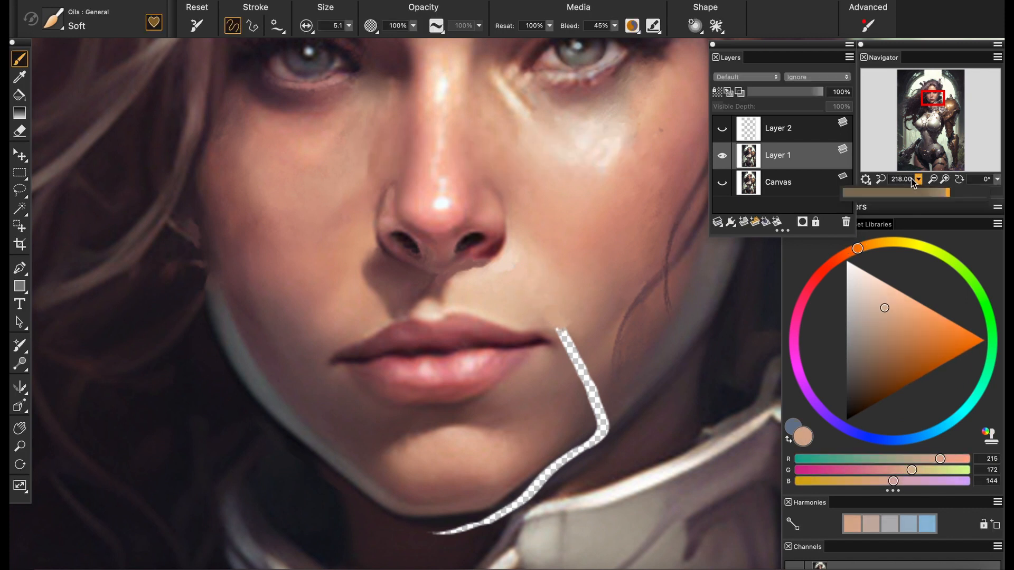
mouse_move(946, 192)
mouse_down()
mouse_move(894, 192)
mouse_move(948, 192)
mouse_up()
drag(491, 411, 499, 296)
alt+click(458, 418)
drag(446, 427, 481, 418)
alt+click(500, 407)
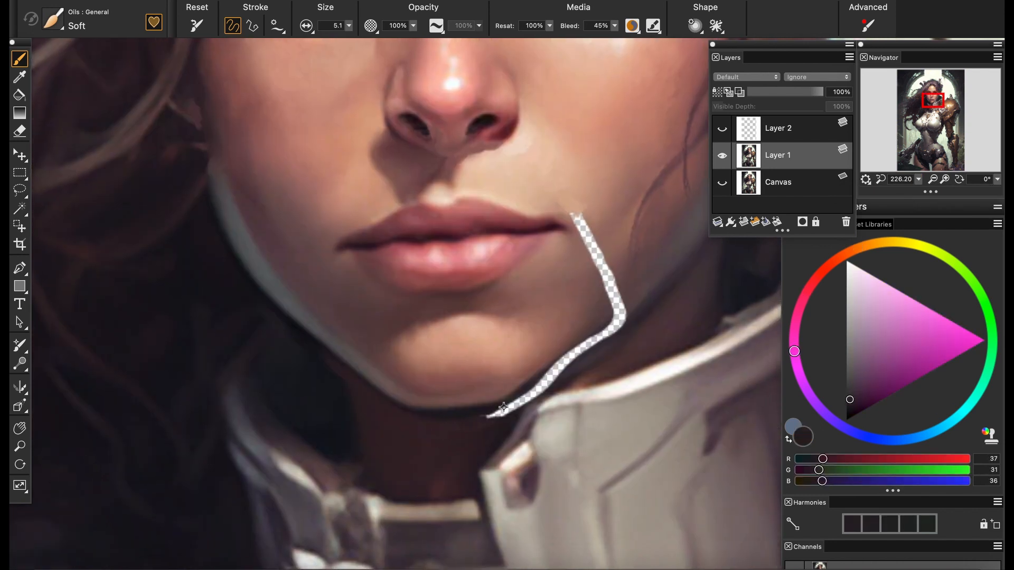
drag(549, 361, 581, 345)
alt+click(578, 349)
alt+click(556, 382)
mouse_move(536, 394)
mouse_down()
mouse_move(548, 389)
mouse_move(536, 397)
mouse_up()
alt+click(513, 418)
Close the gap at the right-hand jaw corner and rework the jaw edge with sampled skin and shadow tones
drag(504, 297, 398, 305)
alt+click(480, 347)
alt+click(507, 333)
drag(506, 319, 519, 325)
alt+click(509, 327)
alt+click(506, 342)
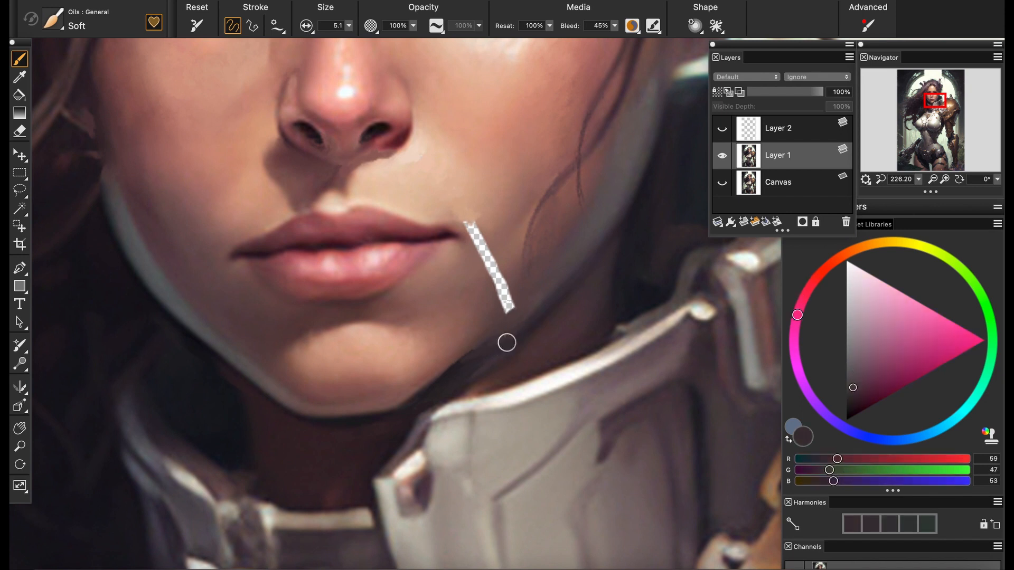
alt+click(482, 354)
Fill the remaining gap between the right-hand mouth corner and the jaw with sampled skin tones, and save
alt+click(479, 252)
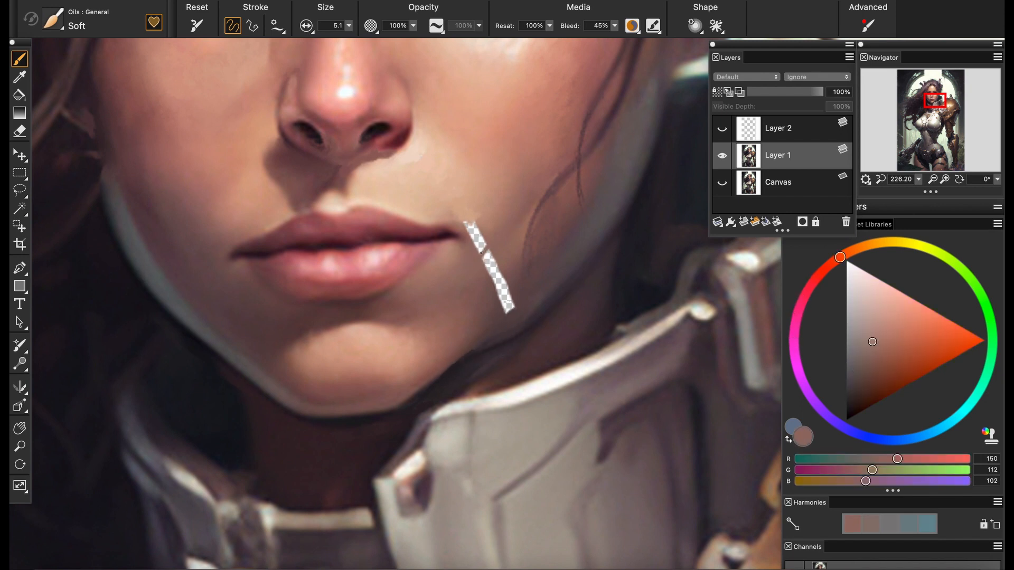
alt+click(485, 225)
drag(467, 232, 473, 217)
alt+click(485, 283)
drag(487, 279, 501, 264)
alt+click(508, 252)
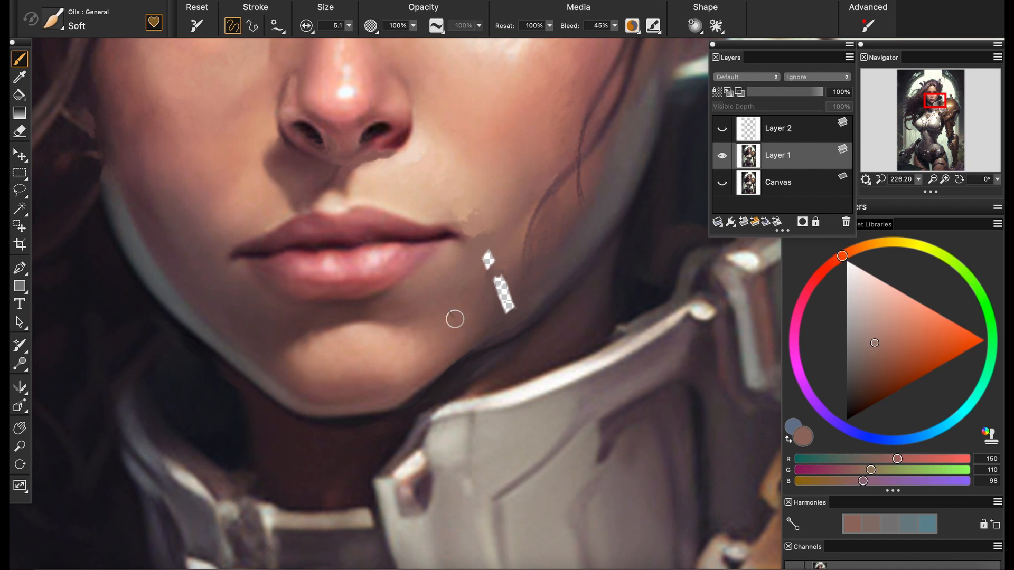
alt+click(493, 299)
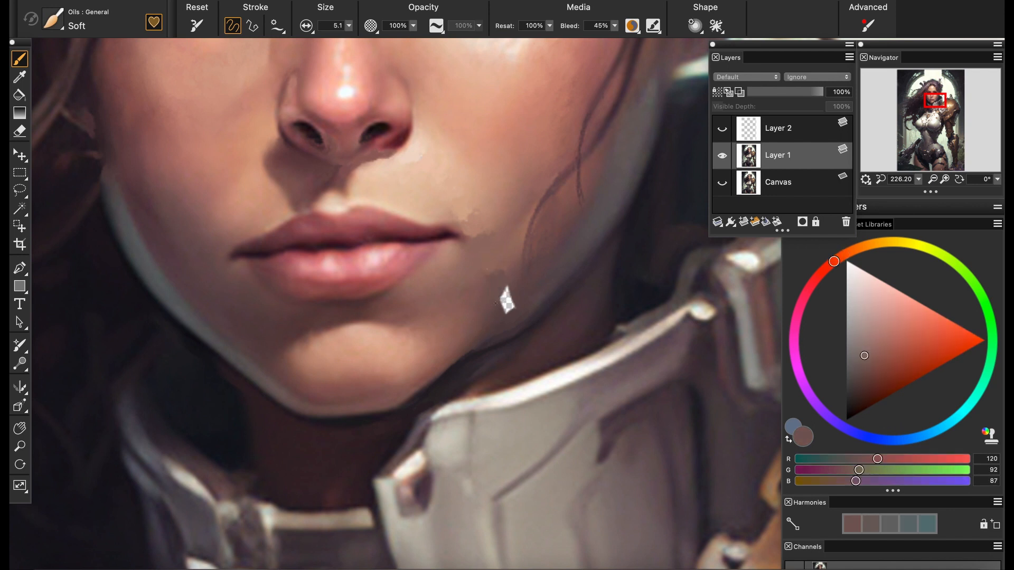
alt+click(514, 298)
key(super+s)
key(super+Tab)
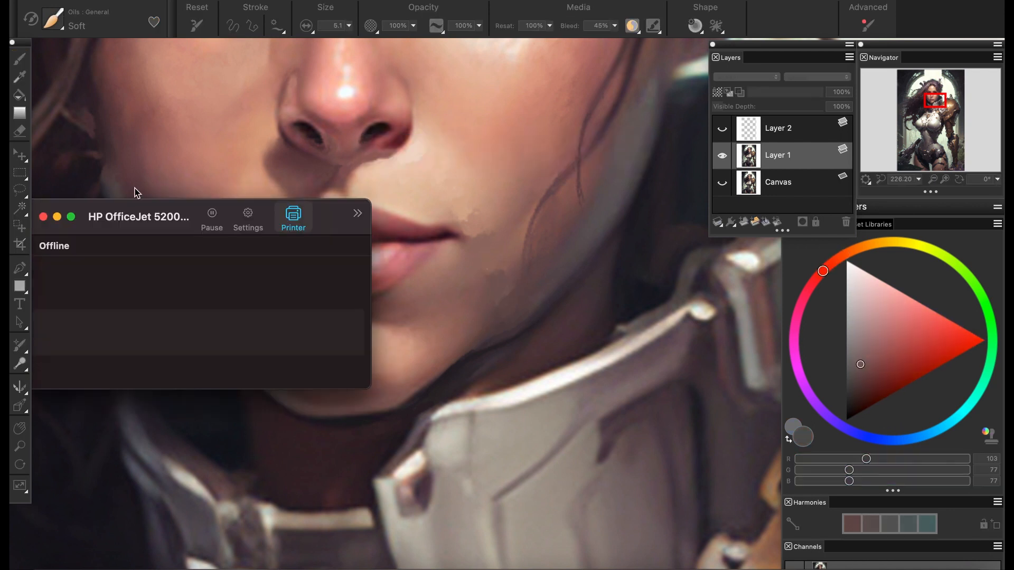
click(136, 192)
Blend the patched skin around the right-hand mouth corner, cheek and nose with the Grainy Water blender
click(53, 19)
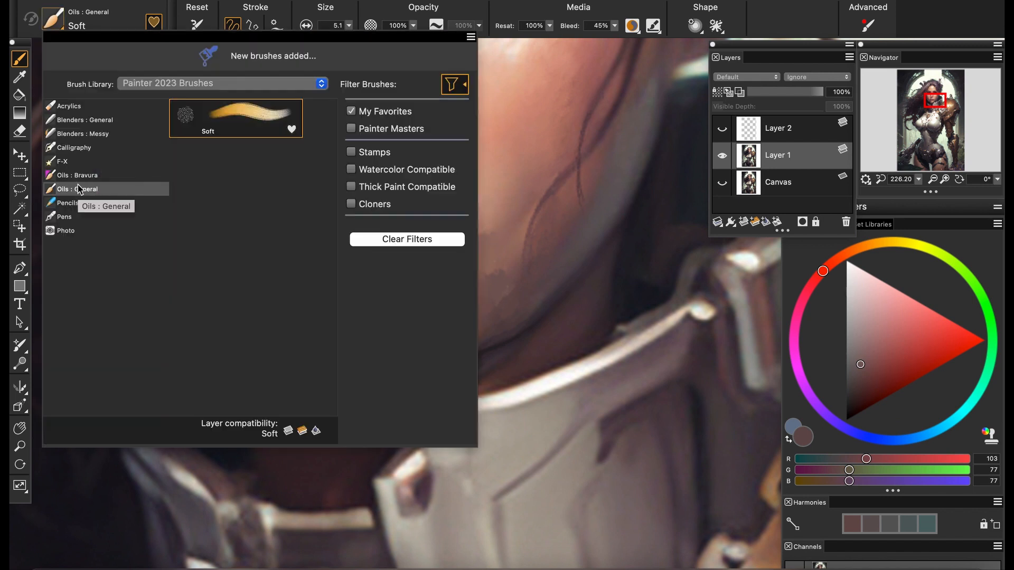
click(74, 120)
click(231, 118)
drag(489, 232, 497, 283)
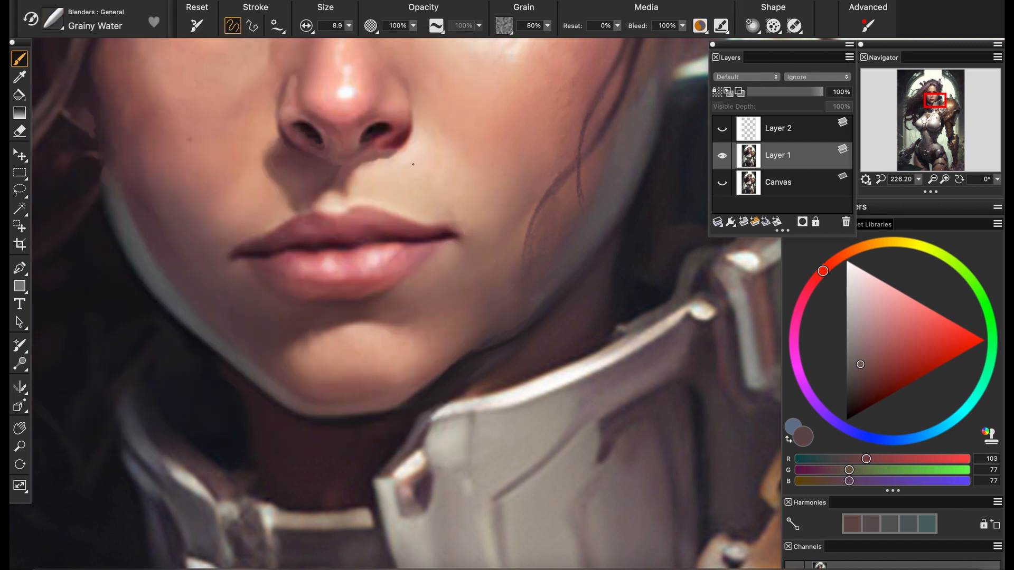
scroll(310, 164, up, 3)
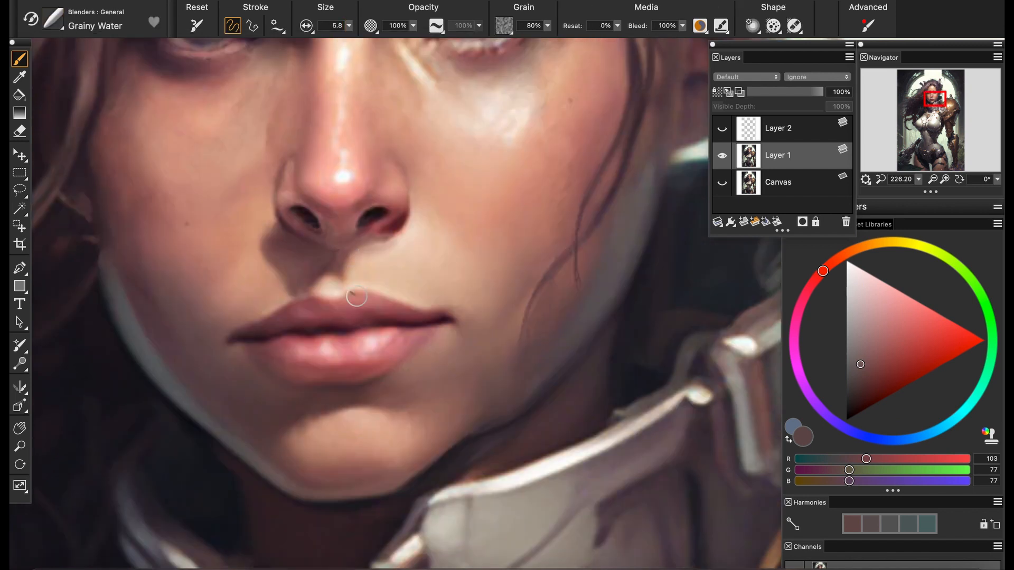
scroll(353, 296, up, 5)
Show the red guide layer and extend the philtrum shadow past the guide line with sampled reddish brown using the Oils Soft brush
drag(918, 180, 911, 190)
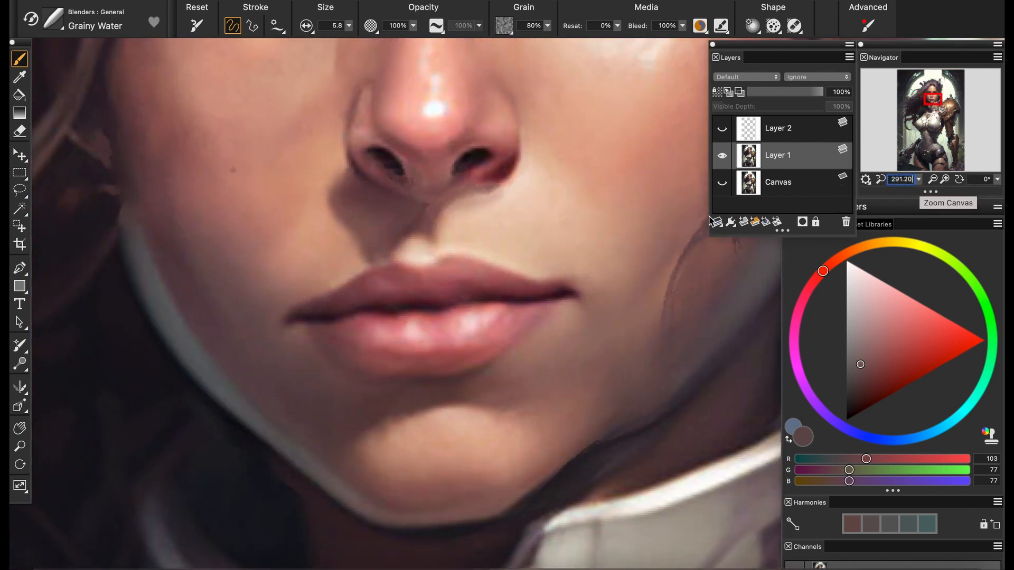
click(19, 191)
click(722, 130)
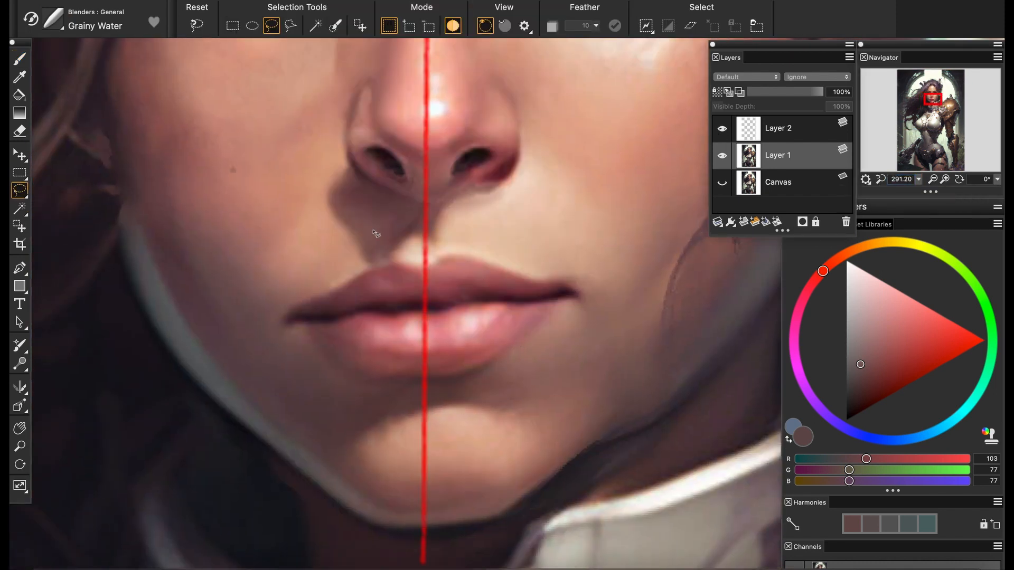
click(16, 64)
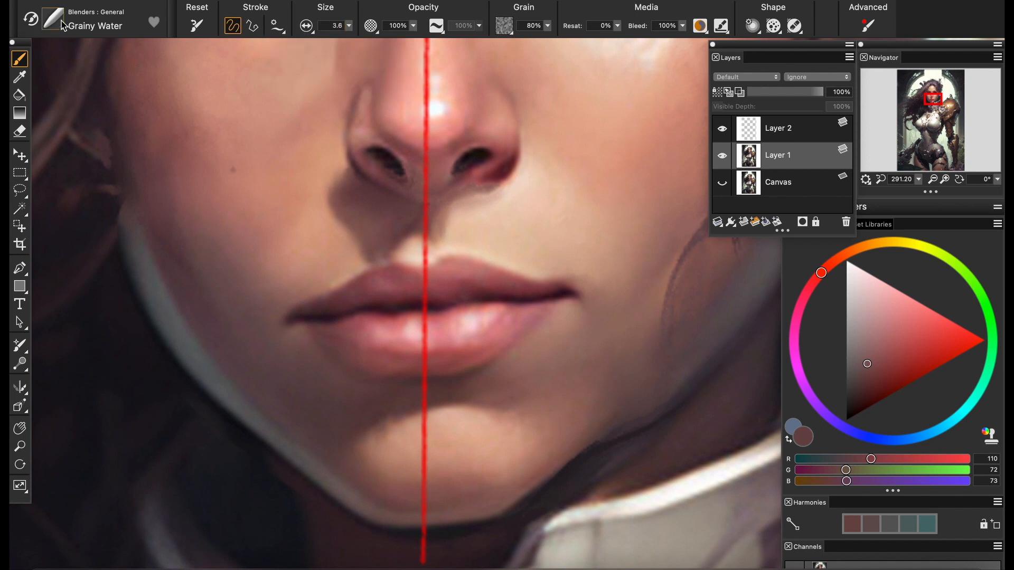
click(62, 25)
click(360, 312)
alt+click(436, 225)
alt+click(438, 228)
alt+click(426, 216)
drag(439, 230, 437, 212)
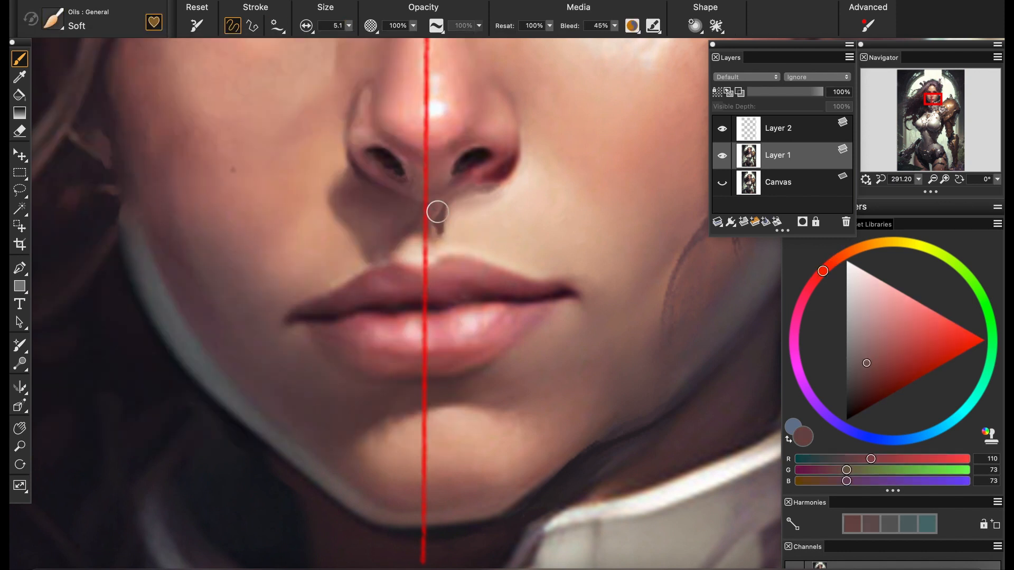
alt+click(441, 229)
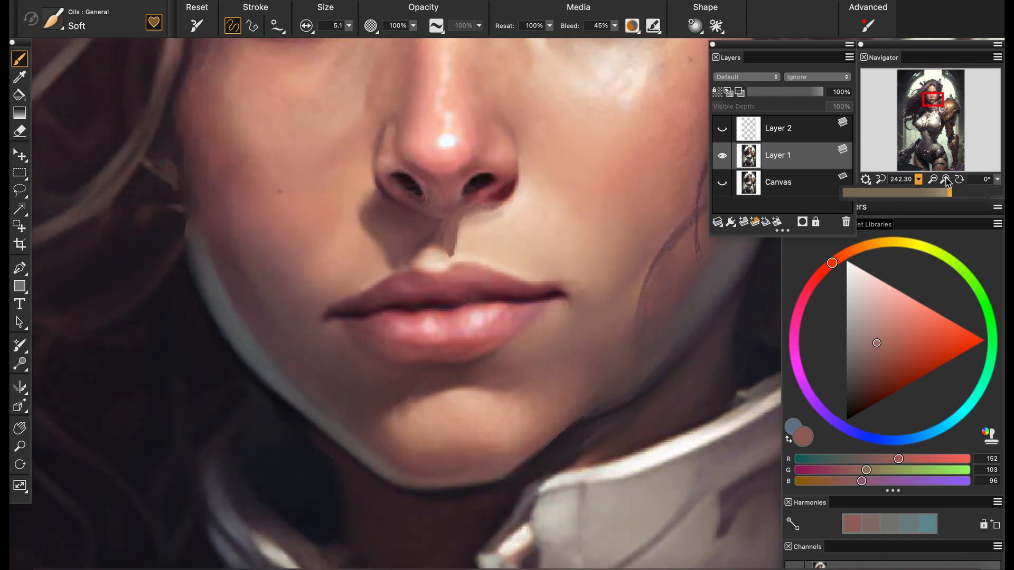
Hide the guide layer and blend the philtrum shadow with the Grainy Water blender at size 3.6
click(62, 26)
click(84, 139)
click(232, 120)
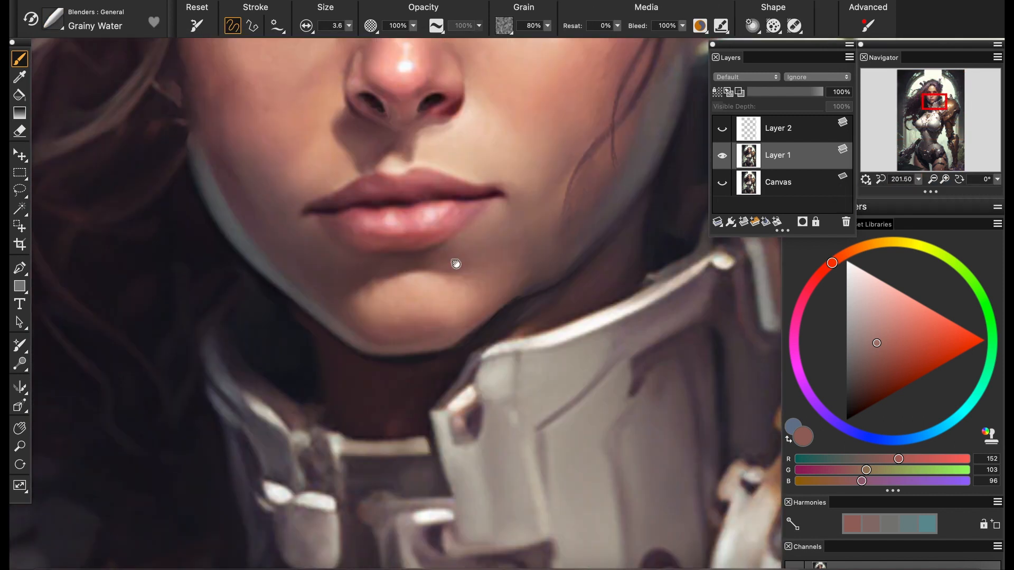
Repaint the right-hand jaw edge beside the chin with sampled skin and shadow tones using the Oils Soft brush
click(61, 26)
click(79, 199)
click(238, 132)
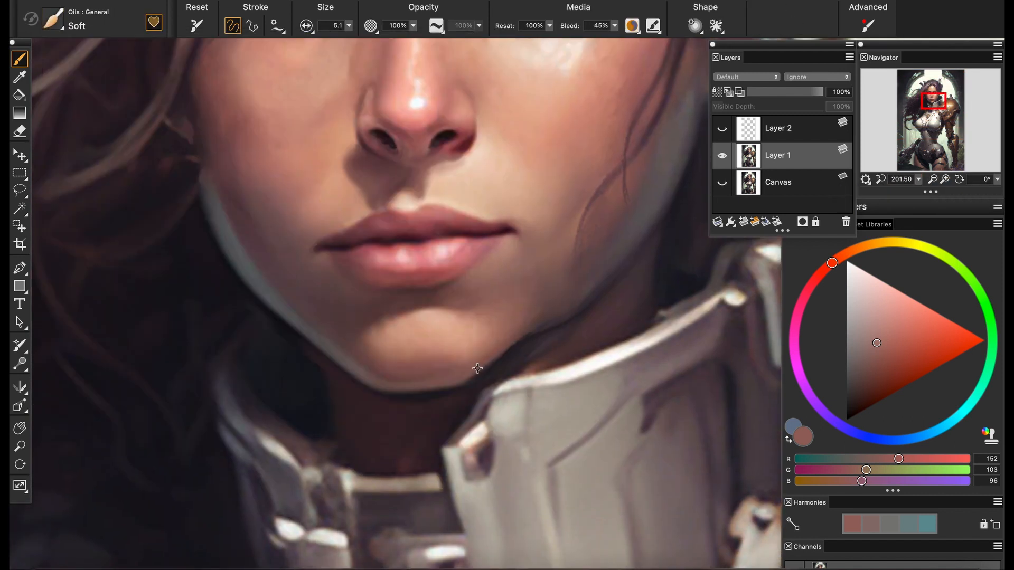
alt+click(477, 368)
drag(479, 372, 518, 339)
alt+click(489, 358)
alt+click(517, 343)
alt+click(530, 330)
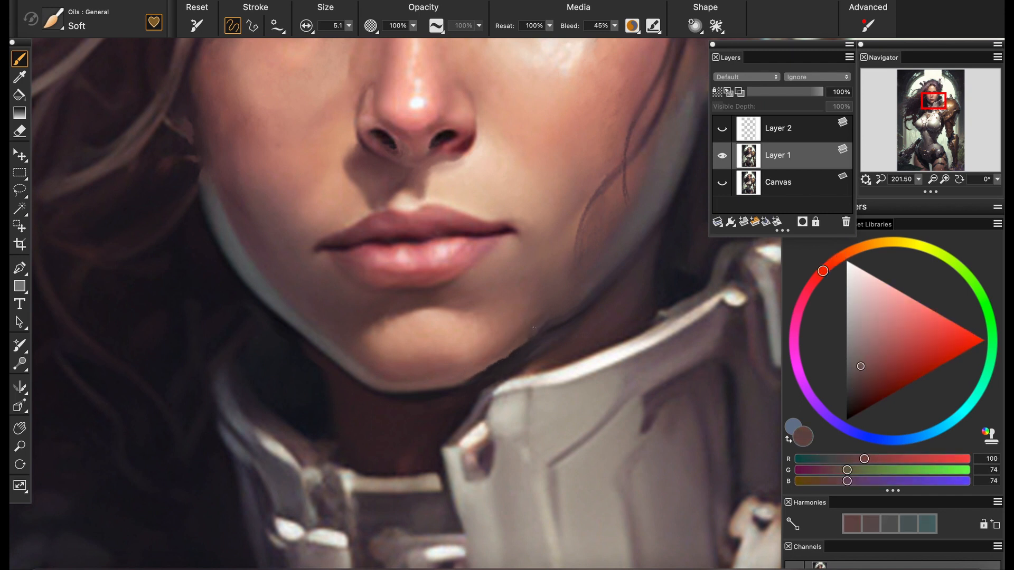
alt+click(538, 311)
alt+click(503, 355)
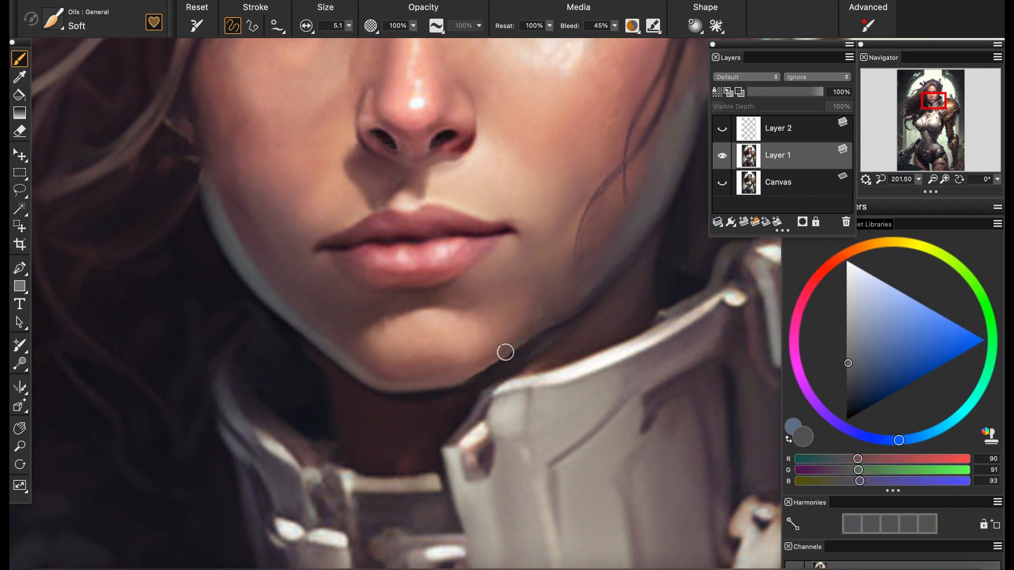
alt+click(536, 332)
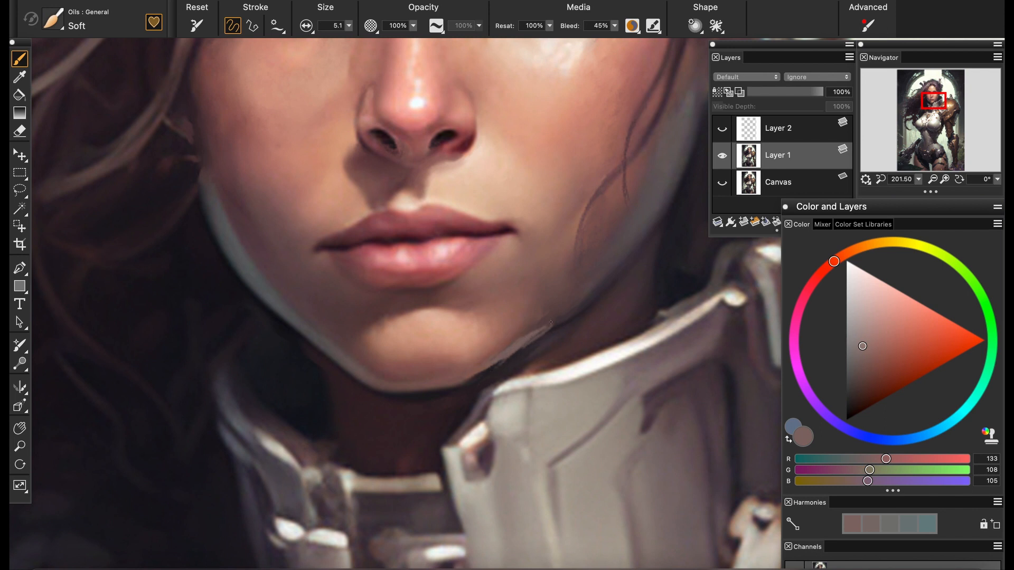
Darken the shadow beneath the right-hand jawline with a sampled near-black tone
click(79, 23)
click(116, 77)
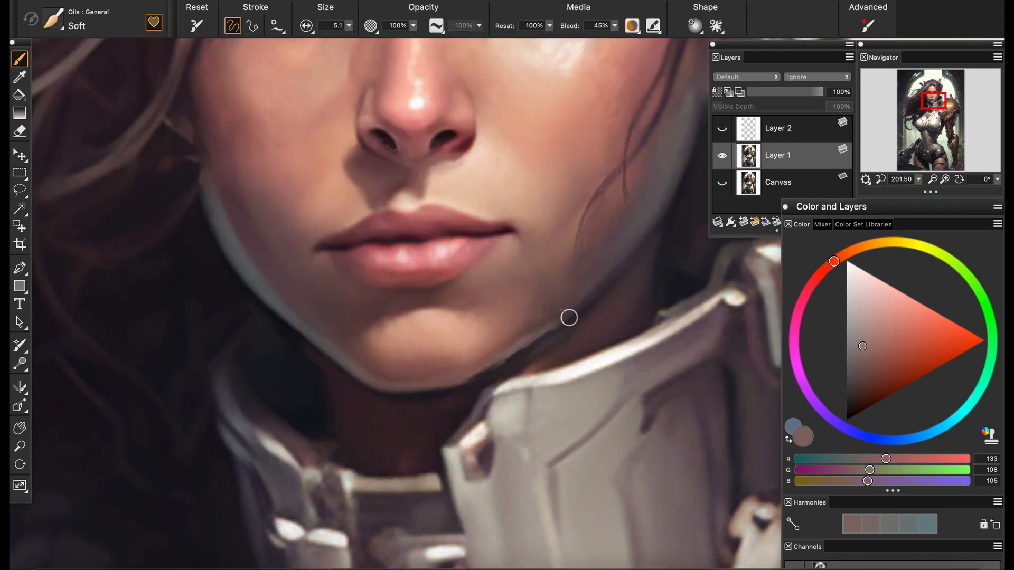
alt+click(527, 342)
alt+click(507, 369)
drag(521, 350, 580, 321)
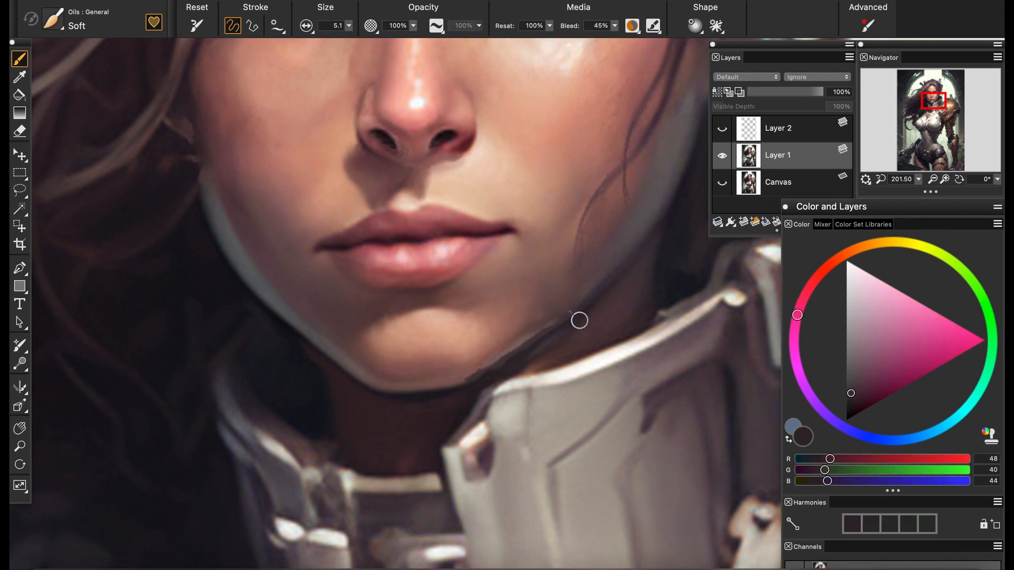
Paint out the upright metal hair ornament on the right-hand side of the head with sampled off-white at brush sizes 51.4 and 17.8
alt+click(194, 175)
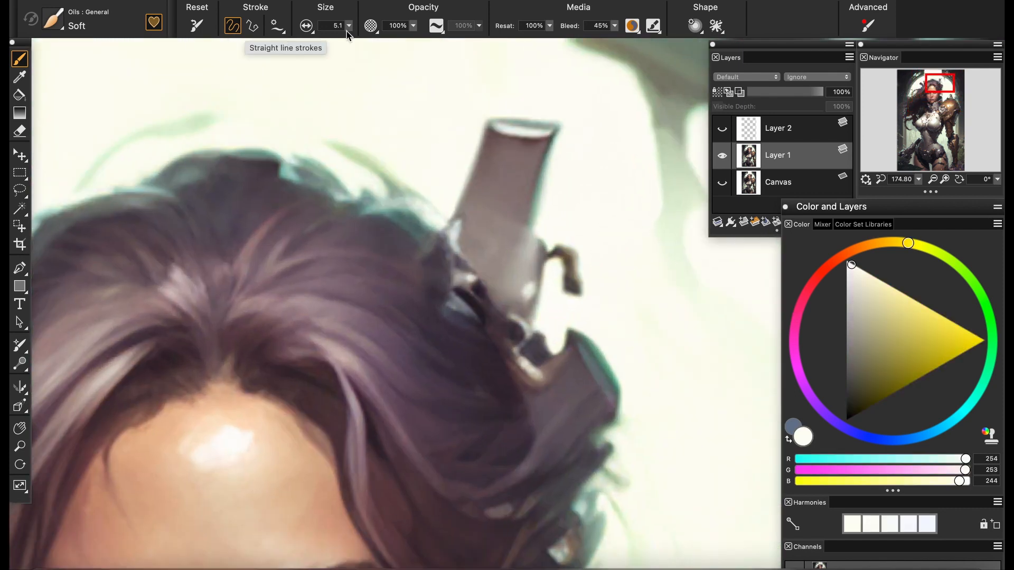
click(349, 26)
click(365, 63)
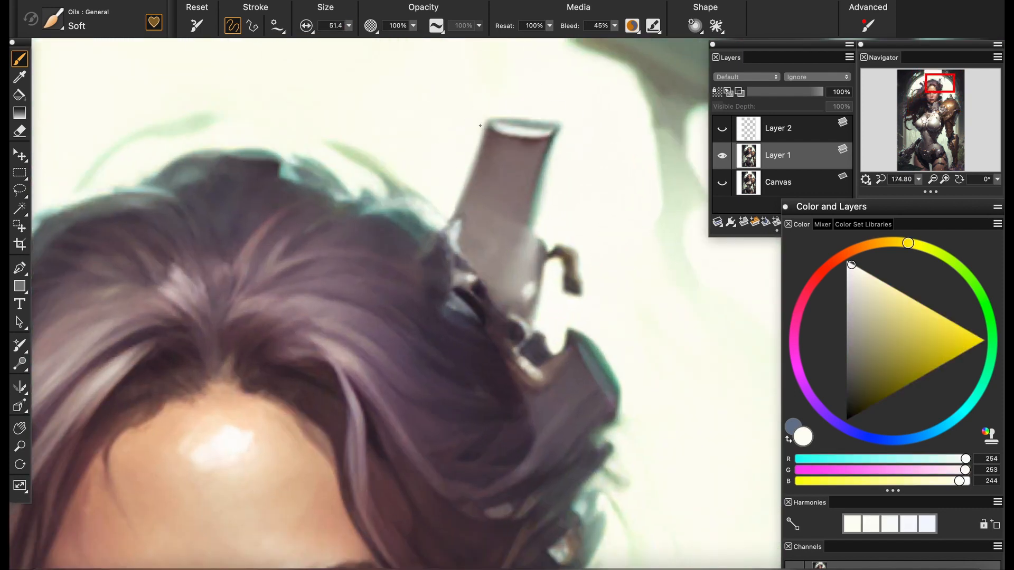
mouse_move(510, 132)
mouse_down()
mouse_move(548, 150)
mouse_move(452, 167)
mouse_move(570, 221)
mouse_move(580, 265)
mouse_up()
click(349, 26)
click(352, 62)
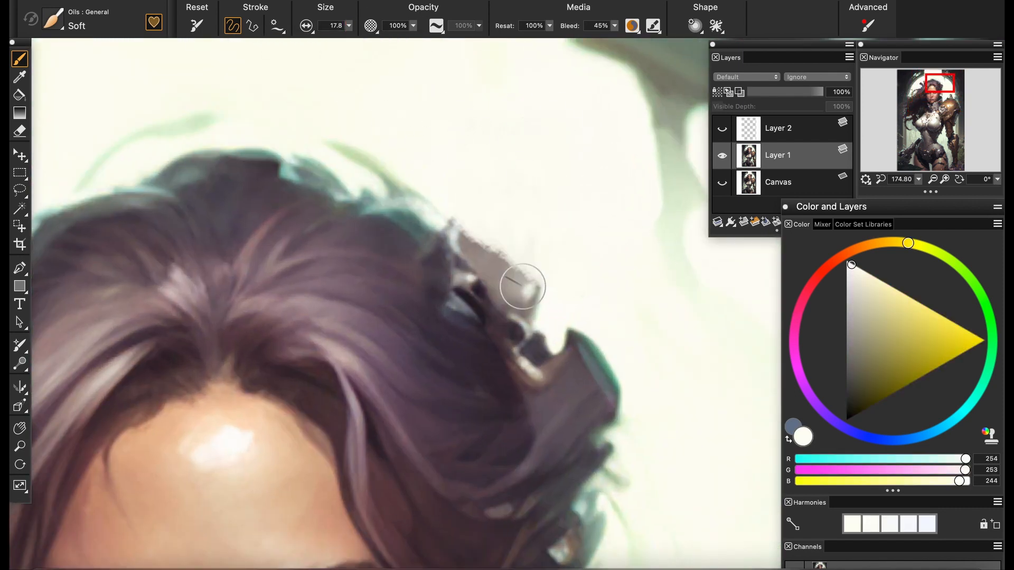
drag(521, 285, 497, 246)
Rebuild the exposed hair outline where the ornament stood with a sampled teal tone at brush size 10.2
click(349, 26)
click(345, 60)
alt+click(412, 220)
mouse_move(429, 229)
mouse_down()
mouse_move(452, 252)
mouse_move(426, 227)
mouse_move(445, 241)
mouse_up()
alt+click(404, 214)
alt+click(417, 225)
alt+click(397, 213)
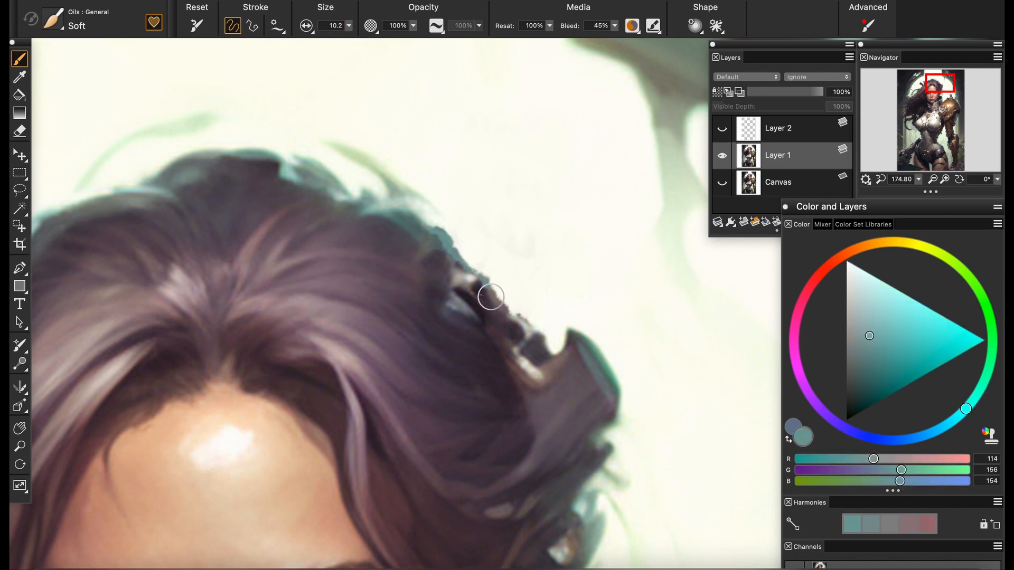
Add a bright cyan glow along the repaired right-hand hair edge with the F-X Glow brush at size 20.4
click(52, 22)
click(62, 228)
click(224, 125)
click(52, 23)
click(62, 161)
click(224, 125)
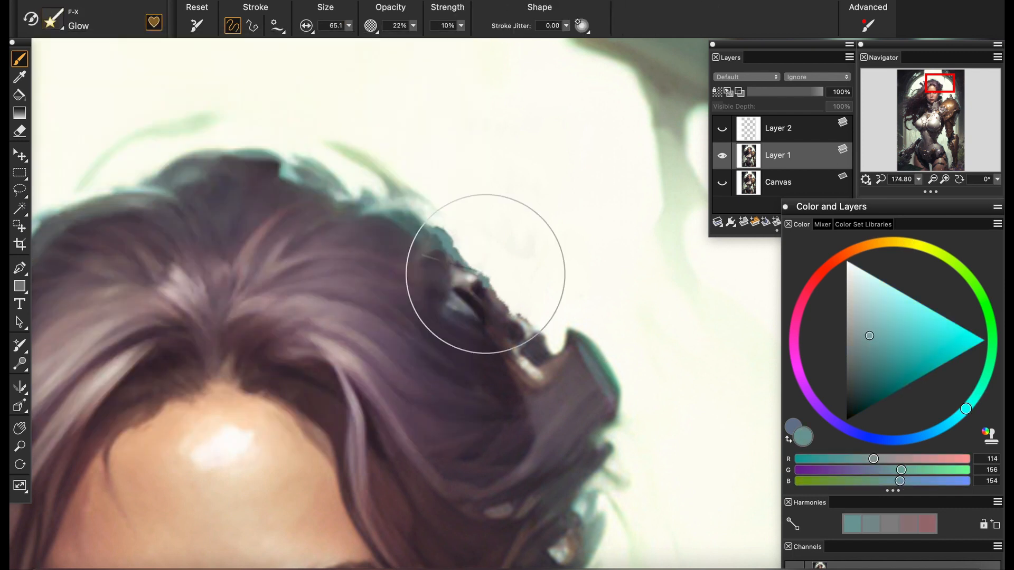
click(349, 26)
click(347, 60)
mouse_move(429, 228)
mouse_down()
mouse_move(451, 237)
mouse_move(466, 266)
mouse_up()
click(985, 340)
drag(444, 244, 457, 260)
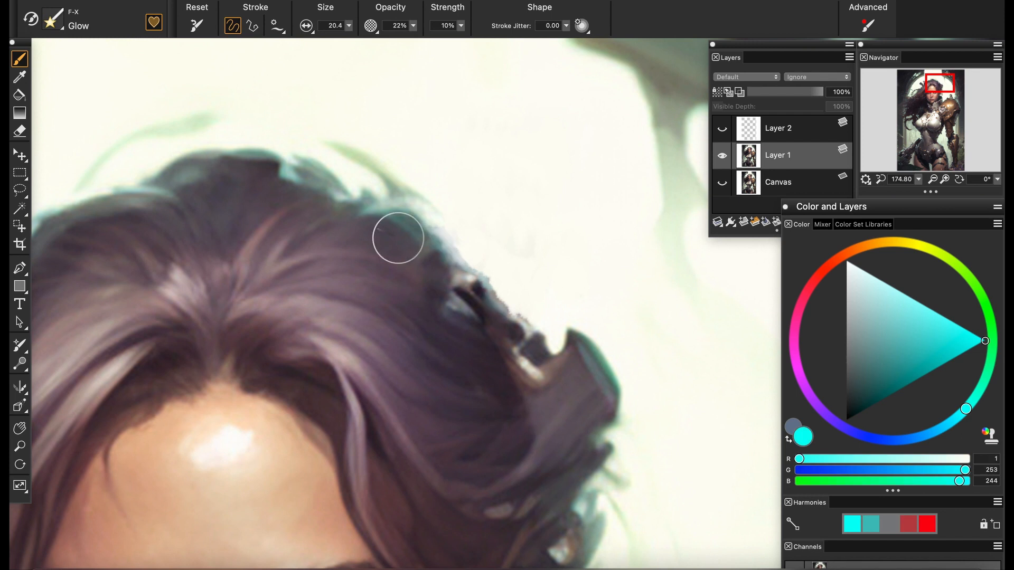
Tint the repaired right-hand hair edge with sampled pale green using the Photo Soft Colorize brush
click(52, 22)
click(62, 228)
click(221, 161)
click(52, 22)
click(224, 125)
alt+click(435, 232)
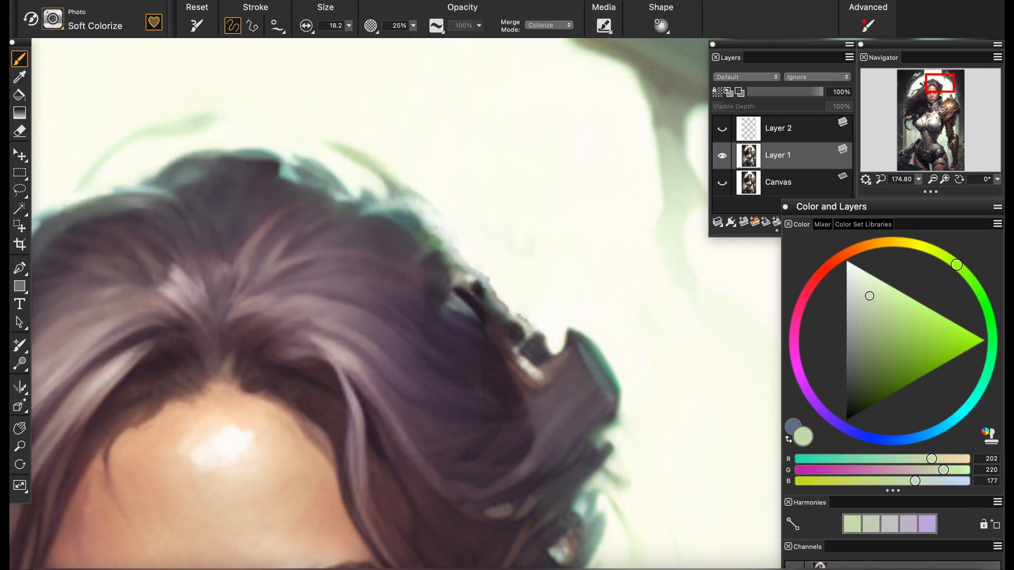
Blend the jagged right-hand hair edge into the background with the Grainy Water blender at size 8.3
click(51, 22)
click(63, 120)
click(224, 125)
alt+click(541, 233)
click(348, 26)
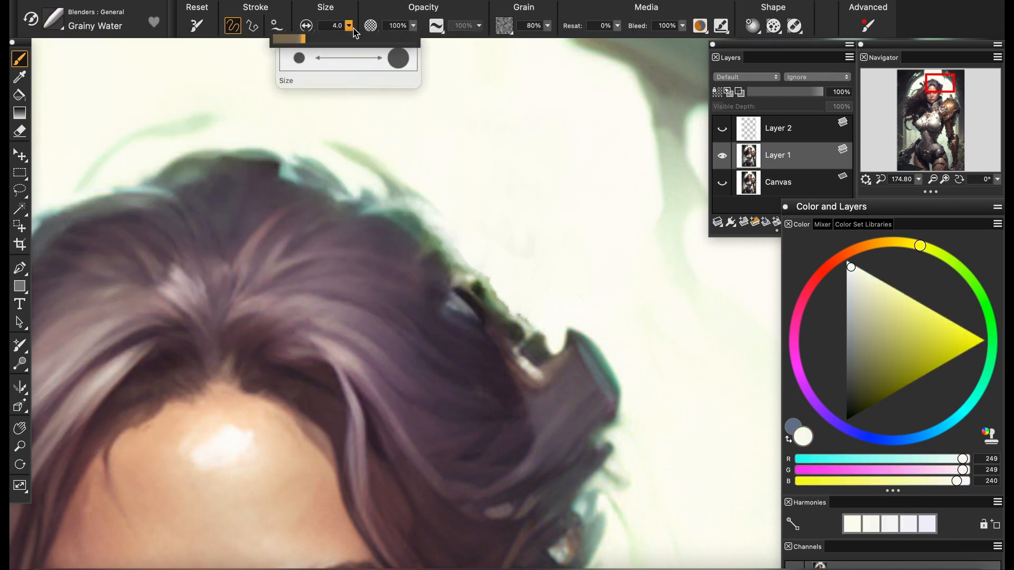
click(327, 59)
drag(481, 274, 518, 320)
drag(468, 278, 478, 293)
Paint out the grey ornament on the left-hand side of the hair with sampled off-white using the Oils Soft brush at size 99.7
click(919, 179)
mouse_move(938, 192)
mouse_down()
mouse_move(923, 192)
mouse_move(933, 192)
mouse_up()
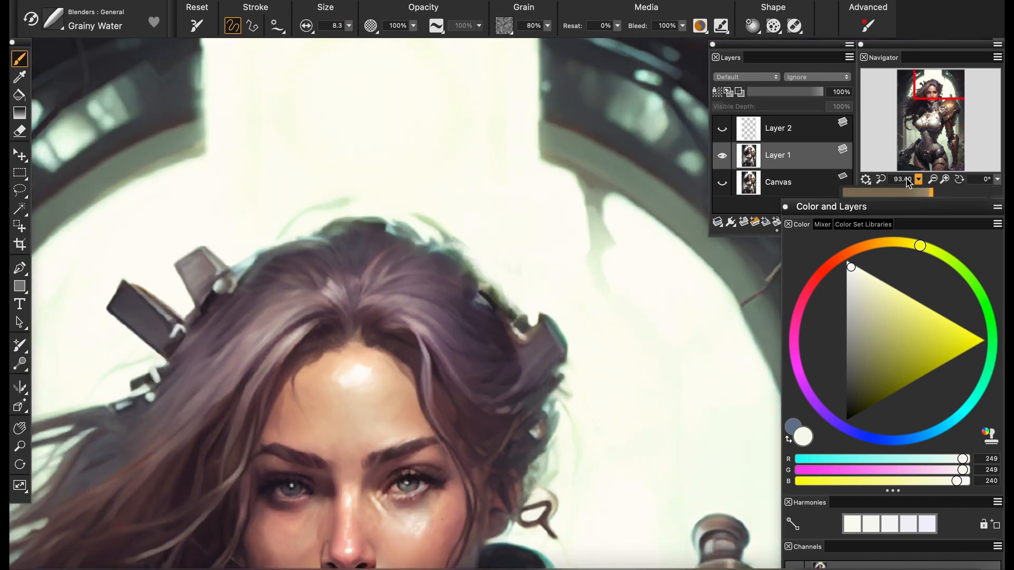
drag(353, 278, 613, 193)
click(52, 22)
click(77, 189)
click(224, 121)
click(349, 26)
click(363, 59)
drag(434, 138, 467, 168)
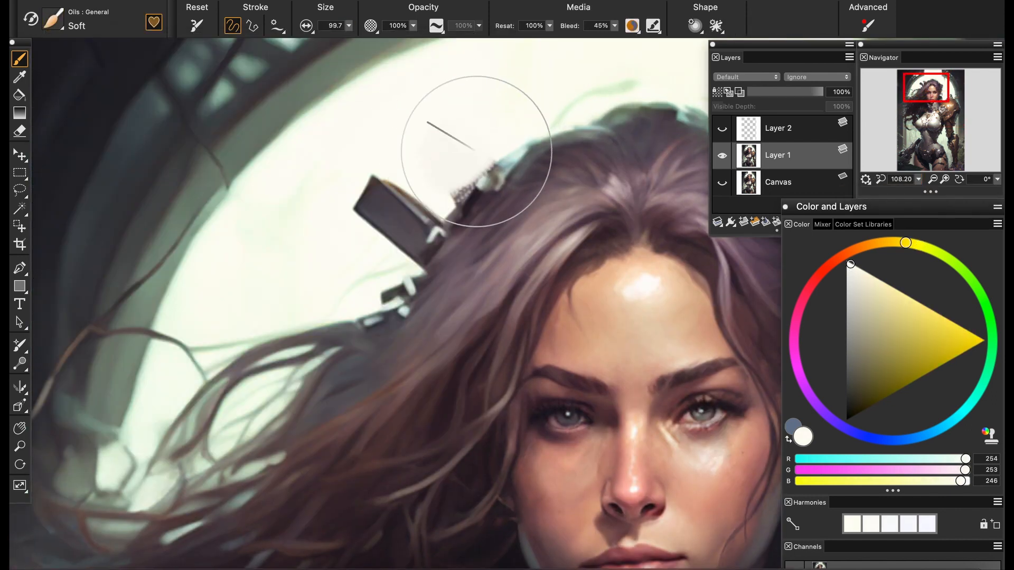
Paint out the dark rectangular ornament beside the left-hand hair with off-white, then set the brush size to 67.0
drag(379, 178, 328, 231)
alt+click(399, 160)
drag(399, 160, 415, 155)
alt+click(416, 155)
drag(388, 199, 403, 268)
click(349, 26)
click(357, 59)
Tint the repaired left-hand hair edge green with the Photo Soft Colorize brush, starting from RGB 191, 255, 120
click(919, 179)
drag(932, 192, 923, 192)
drag(931, 107, 949, 115)
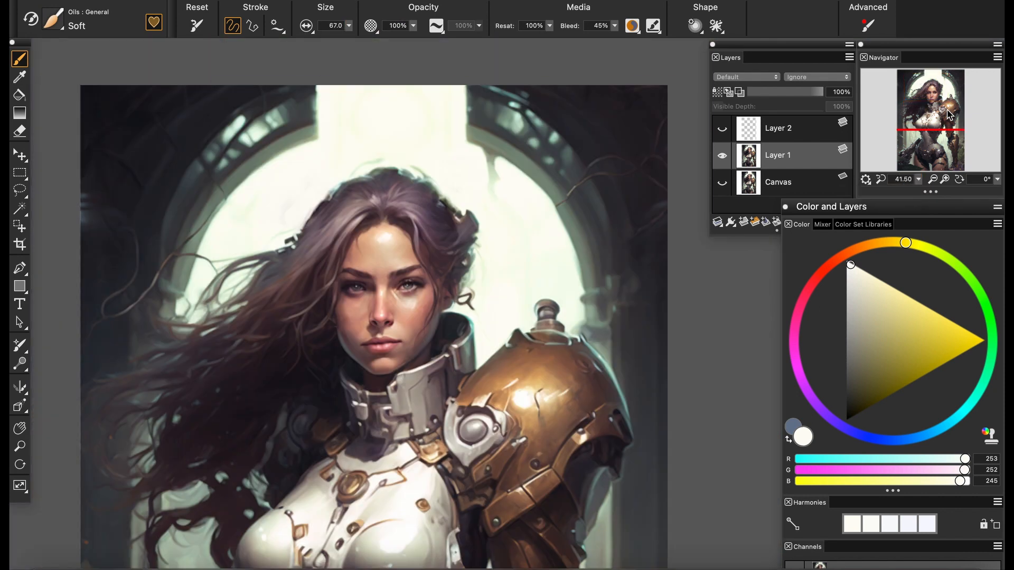
scroll(336, 224, up, 10)
drag(417, 326, 503, 450)
click(53, 19)
click(73, 233)
click(227, 121)
click(963, 270)
click(919, 303)
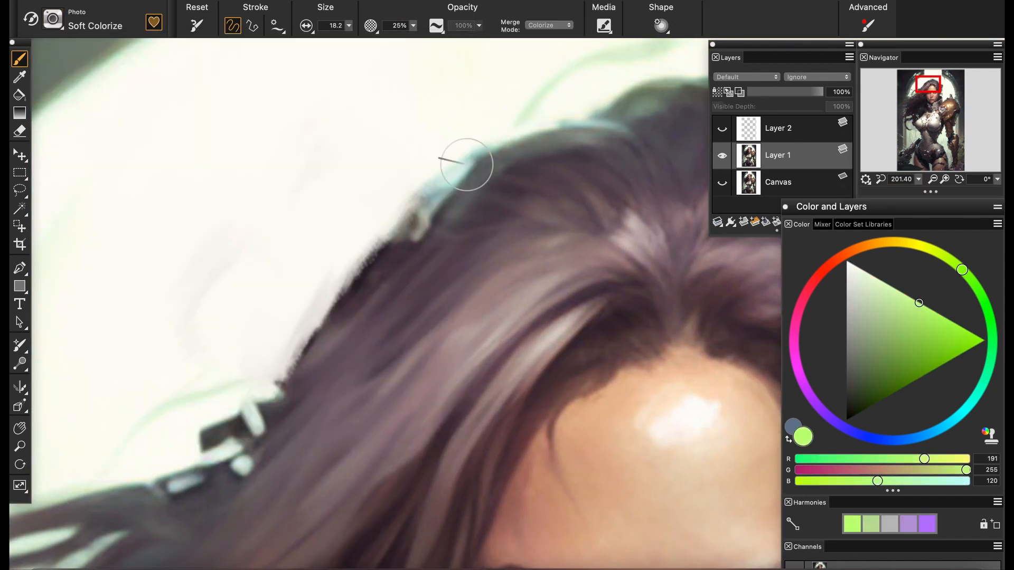
mouse_move(466, 164)
mouse_down()
mouse_move(249, 414)
mouse_move(209, 441)
mouse_move(343, 296)
mouse_move(311, 354)
mouse_up()
click(898, 321)
click(875, 327)
alt+click(369, 298)
Paint out the small dark ornament at the lower left-hand hair edge with sampled off-white using the Oils Soft brush at size 23.2
click(52, 20)
click(82, 120)
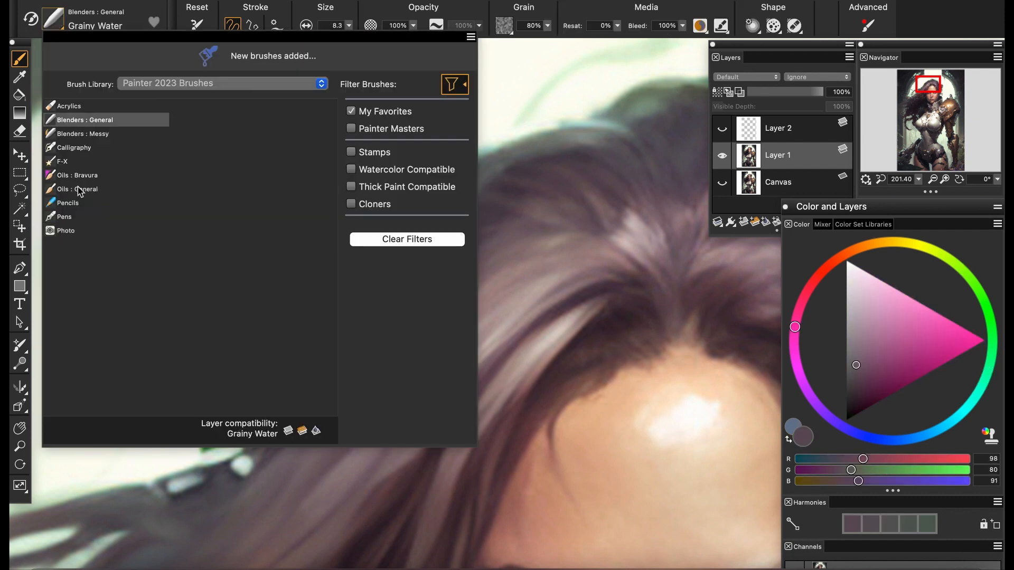
click(83, 190)
click(227, 120)
alt+click(204, 394)
drag(209, 429, 226, 440)
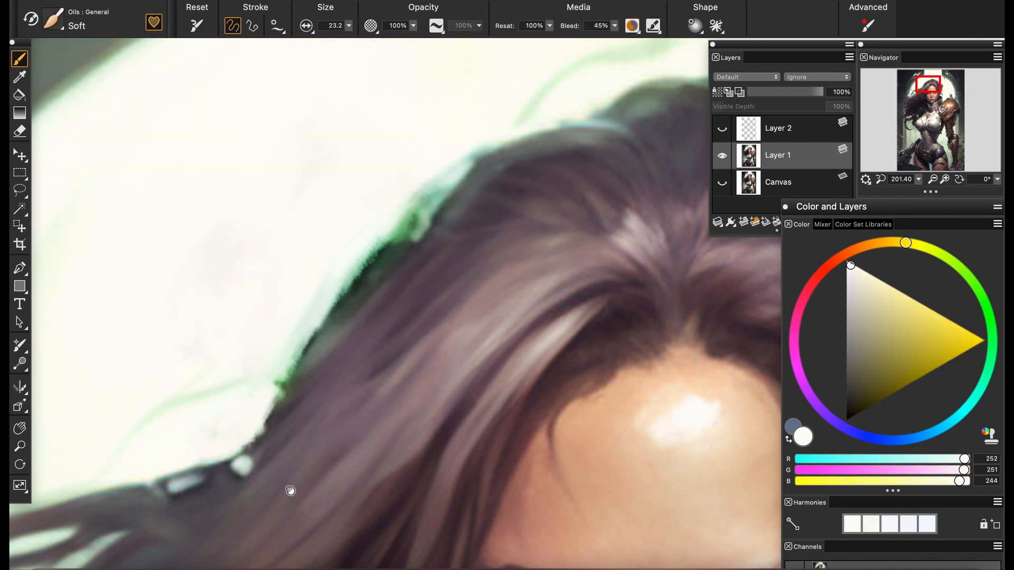
Paint out the remaining ornament on the right-hand side of the hair and smooth the hair outline there
mouse_move(765, 522)
mouse_down()
mouse_move(227, 435)
mouse_move(158, 487)
mouse_up()
mouse_move(415, 238)
mouse_down()
mouse_move(416, 297)
mouse_move(453, 374)
mouse_up()
drag(414, 283, 442, 369)
click(918, 179)
mouse_move(939, 193)
mouse_down()
mouse_move(916, 192)
mouse_move(931, 192)
mouse_up()
drag(469, 349, 492, 376)
drag(486, 307, 500, 372)
Add a yellow-green glow along the right-hand hair edge with the F-X Glow brush, enlarging it to size 46.8
click(53, 21)
click(75, 162)
click(227, 121)
alt+click(645, 329)
click(908, 319)
drag(419, 241, 453, 341)
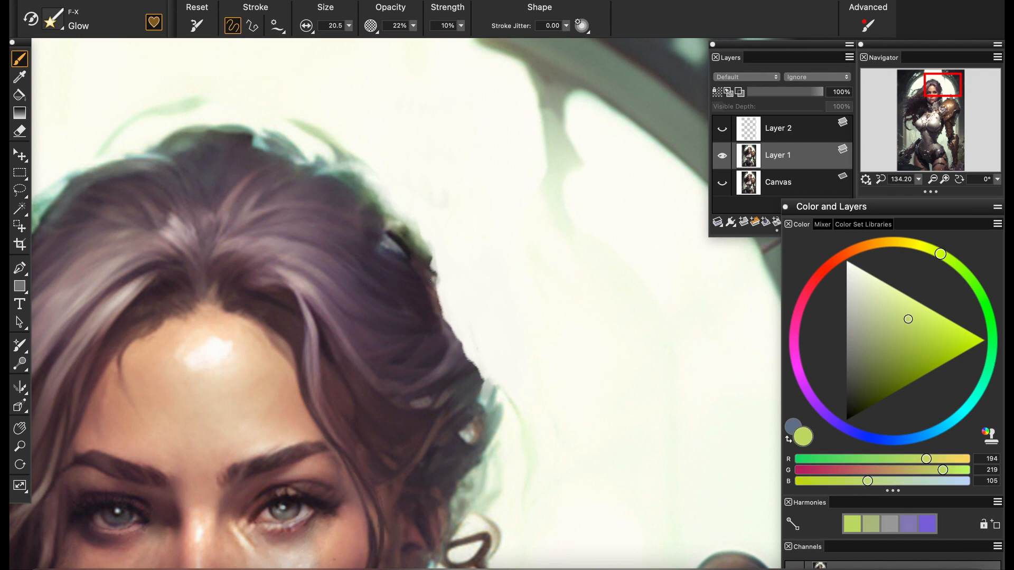
click(983, 341)
click(349, 25)
drag(302, 38, 317, 38)
drag(452, 338, 480, 388)
Vary the glow along the right-hand hair edge with further hues, including saturated teal-green RGB 1, 249, 181
click(992, 331)
drag(414, 248, 445, 330)
drag(370, 198, 404, 242)
click(981, 390)
drag(450, 347, 433, 319)
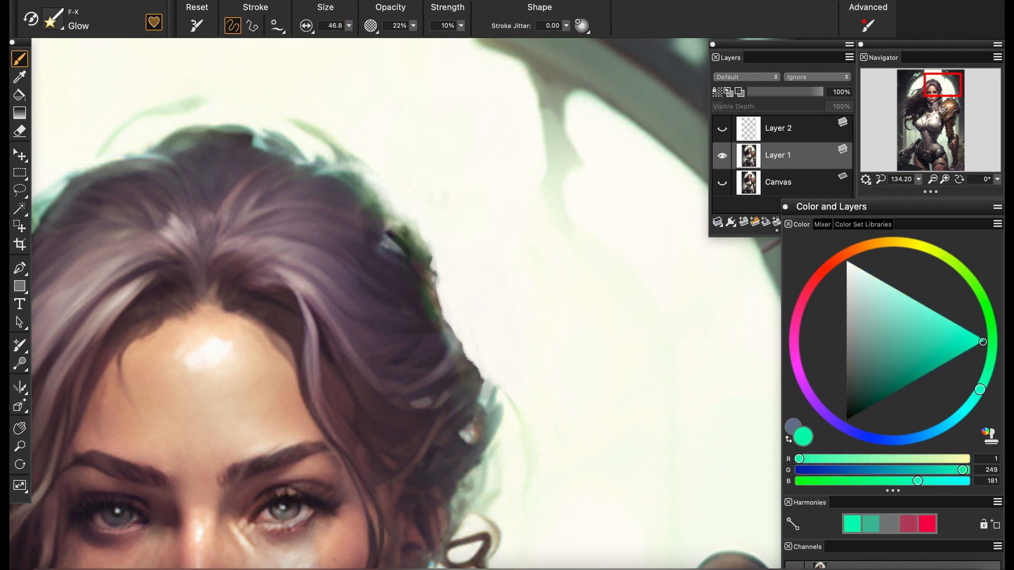
drag(472, 361, 480, 386)
drag(417, 264, 431, 324)
Paint out the curled metal ornament beside the ear with sampled off-white using the Oils Soft brush at sizes 62.7 and 24.8
click(918, 180)
mouse_move(925, 194)
mouse_down()
mouse_move(904, 194)
mouse_move(925, 194)
mouse_up()
drag(932, 91, 941, 96)
click(52, 20)
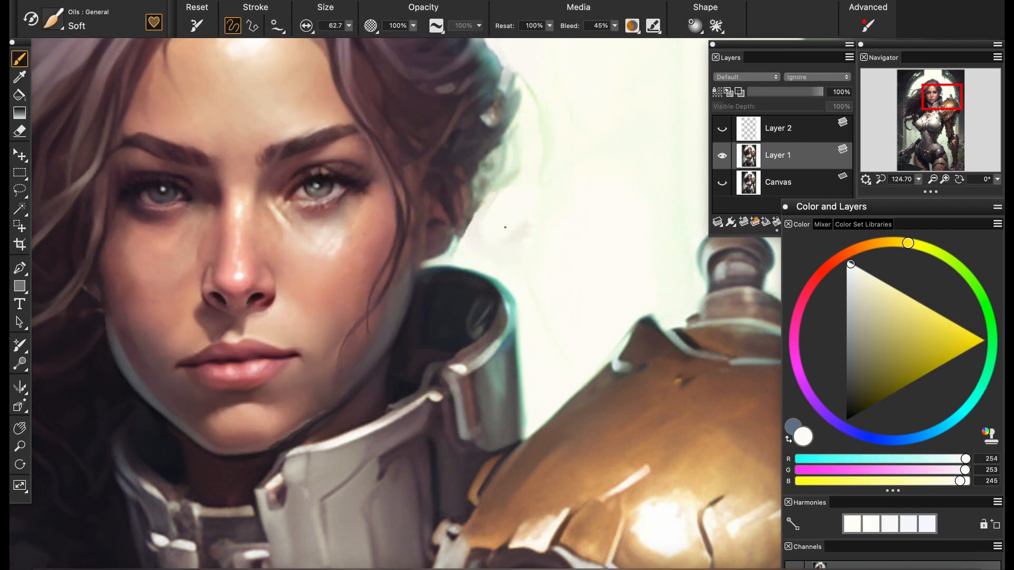
mouse_move(941, 97)
mouse_down()
mouse_move(919, 105)
mouse_move(951, 111)
mouse_move(950, 96)
mouse_up()
click(918, 180)
drag(924, 195, 934, 194)
alt+click(555, 227)
mouse_move(549, 248)
mouse_down()
mouse_move(475, 294)
mouse_move(447, 328)
mouse_up()
click(348, 26)
drag(352, 40, 338, 40)
drag(470, 352, 562, 345)
Paint out the first letter M of the gold lettering over the thigh with sampled brown skin tones
click(919, 179)
drag(934, 195, 904, 195)
drag(950, 99, 947, 128)
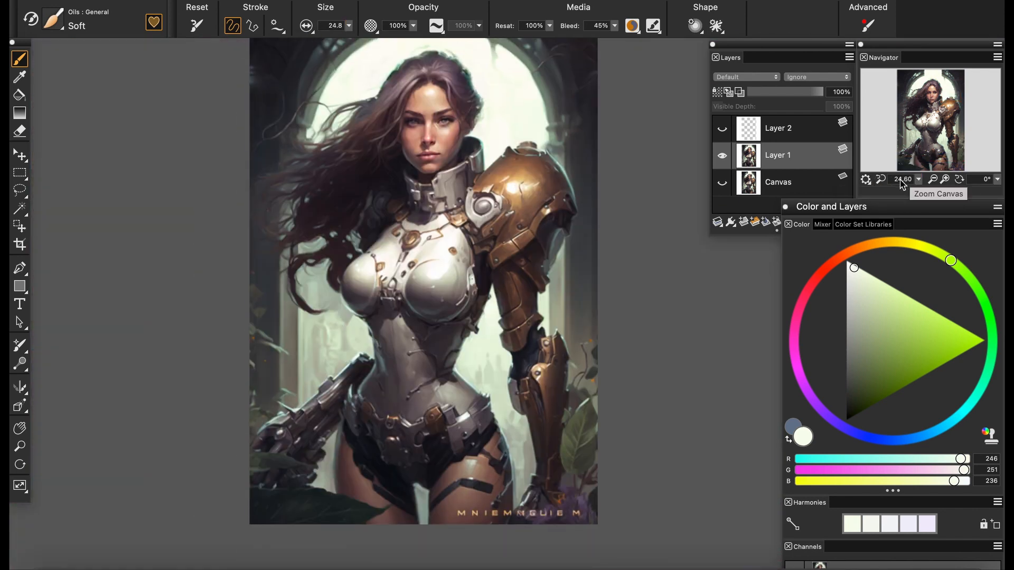
scroll(528, 486, up, 10)
scroll(396, 347, up, 5)
mouse_move(437, 448)
mouse_down()
mouse_move(396, 347)
mouse_move(453, 316)
mouse_up()
alt+click(313, 288)
drag(316, 293, 310, 349)
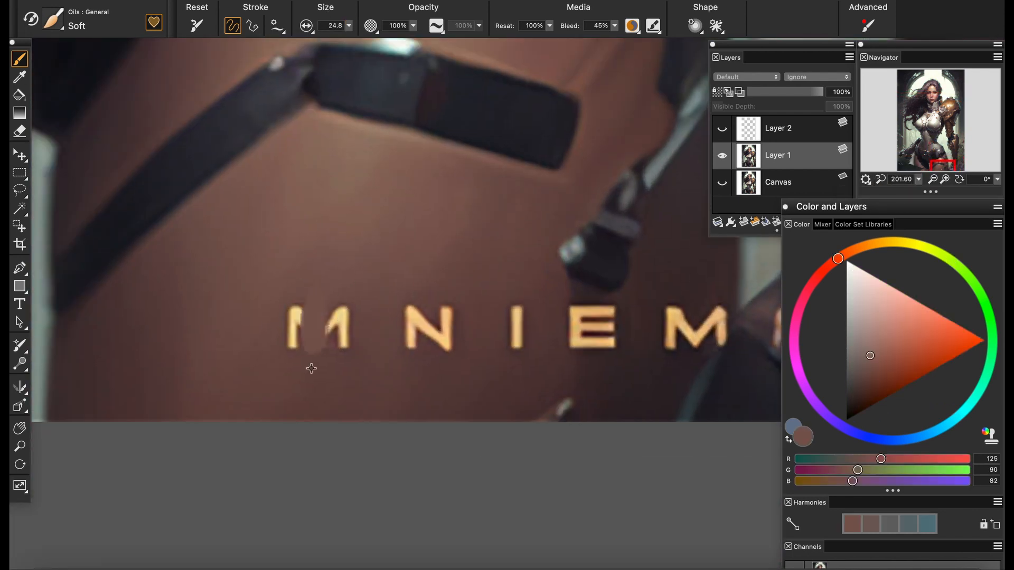
alt+click(311, 370)
alt+click(282, 317)
mouse_move(289, 314)
mouse_down()
mouse_move(292, 332)
mouse_move(341, 320)
mouse_up()
alt+click(359, 346)
Paint out the letters N, I, E and M over the thigh with sampled brown and shadow tones
alt+click(459, 340)
mouse_move(407, 339)
mouse_down()
mouse_move(422, 370)
mouse_move(295, 363)
mouse_move(403, 316)
mouse_up()
alt+click(406, 322)
alt+click(473, 333)
mouse_move(473, 332)
mouse_down()
mouse_move(484, 328)
mouse_move(452, 319)
mouse_move(439, 337)
mouse_move(349, 361)
mouse_up()
alt+click(432, 345)
alt+click(446, 320)
mouse_move(449, 327)
mouse_down()
mouse_move(453, 351)
mouse_move(489, 341)
mouse_move(501, 366)
mouse_up()
alt+click(455, 376)
alt+click(478, 367)
alt+click(508, 376)
drag(338, 298, 437, 310)
Switch to the Grainy Water blender at size 16.7 for the painted-over thigh and save the painting
click(54, 20)
click(77, 120)
click(248, 113)
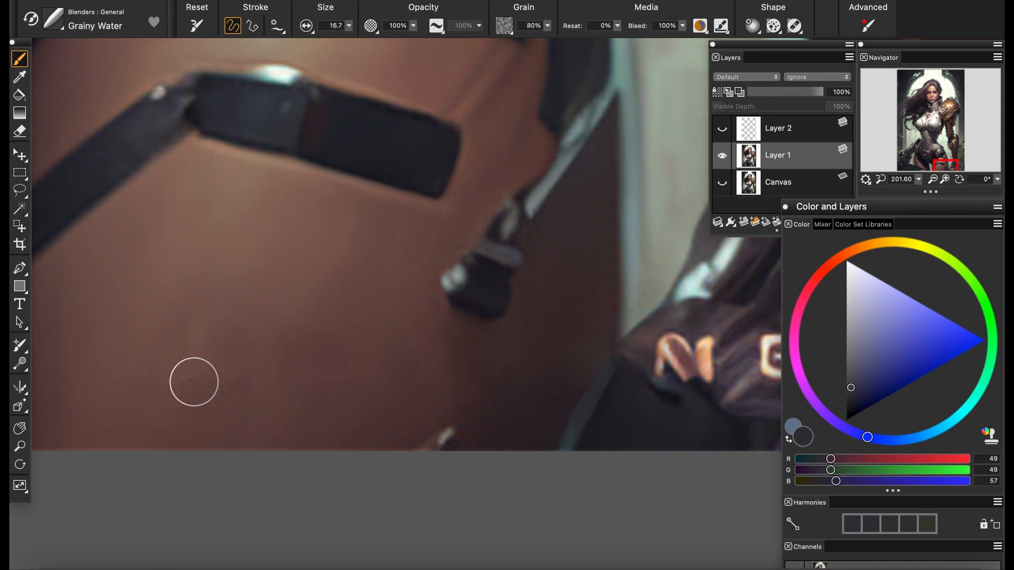
key(super+s)
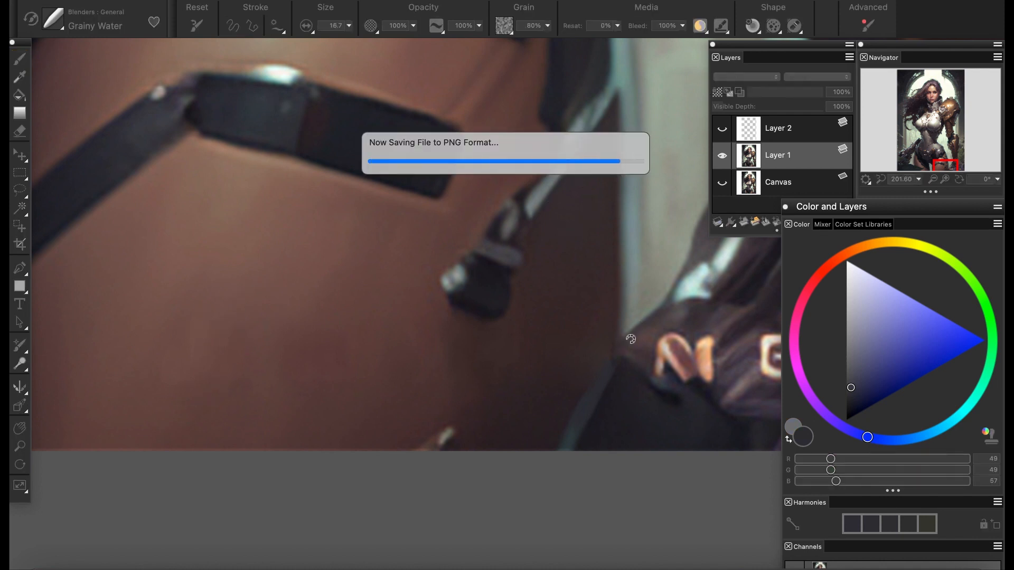
Resize the image to 1024 by 1536 pixels with Maintain Original Pixel Size turned off
drag(592, 309, 158, 314)
click(216, 0)
click(222, 11)
click(457, 196)
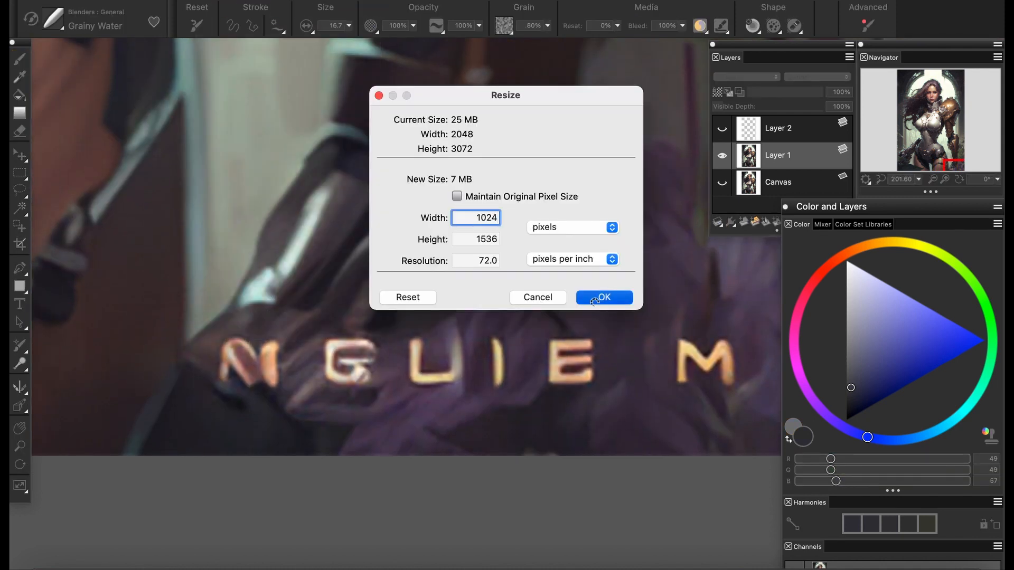
click(594, 301)
Switch to the Oils Soft brush at size 11.6 for painting over the gold lettering
scroll(340, 299, up, 10)
alt+click(340, 299)
click(53, 19)
click(779, 150)
click(58, 17)
click(75, 173)
click(227, 119)
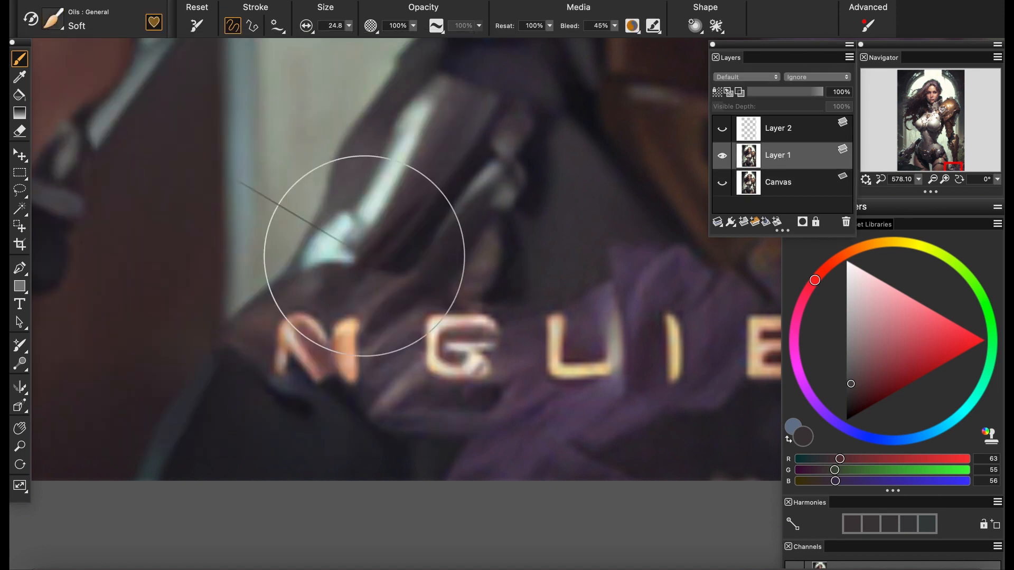
drag(364, 256, 317, 256)
Paint out the leftmost letter N of the gold lettering with sampled dark and dusky brown tones
mouse_move(322, 280)
mouse_down()
mouse_move(311, 337)
mouse_move(283, 356)
mouse_up()
alt+click(287, 319)
alt+click(267, 353)
mouse_move(359, 341)
mouse_down()
mouse_move(354, 388)
mouse_move(338, 357)
mouse_up()
alt+click(367, 338)
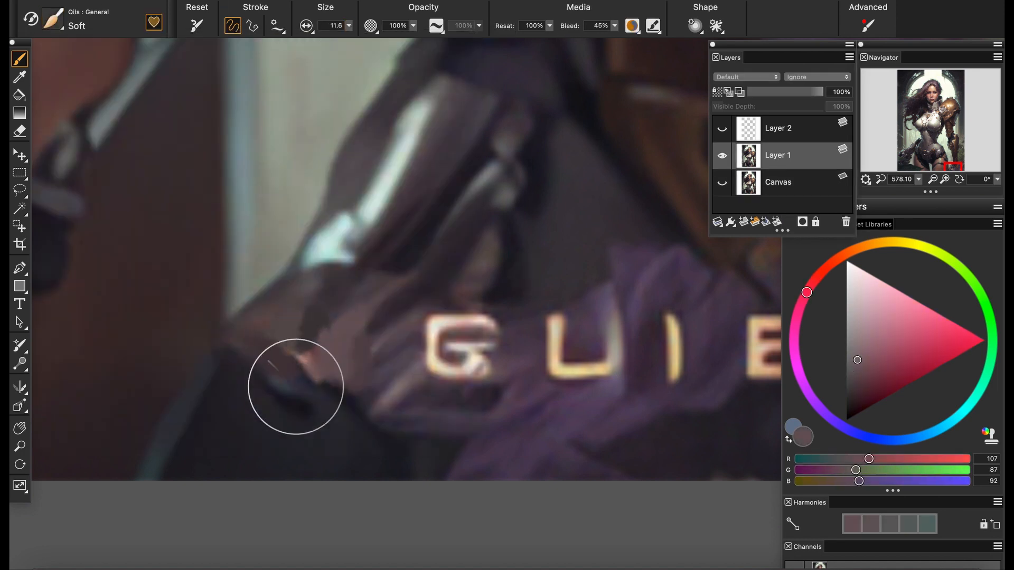
alt+click(301, 397)
drag(321, 317, 341, 364)
Paint out the letter I between U and E with sampled dark purple tones
mouse_move(919, 180)
mouse_down()
mouse_move(890, 192)
mouse_move(905, 192)
mouse_up()
drag(608, 317, 479, 311)
alt+click(514, 370)
drag(527, 364, 530, 312)
alt+click(547, 313)
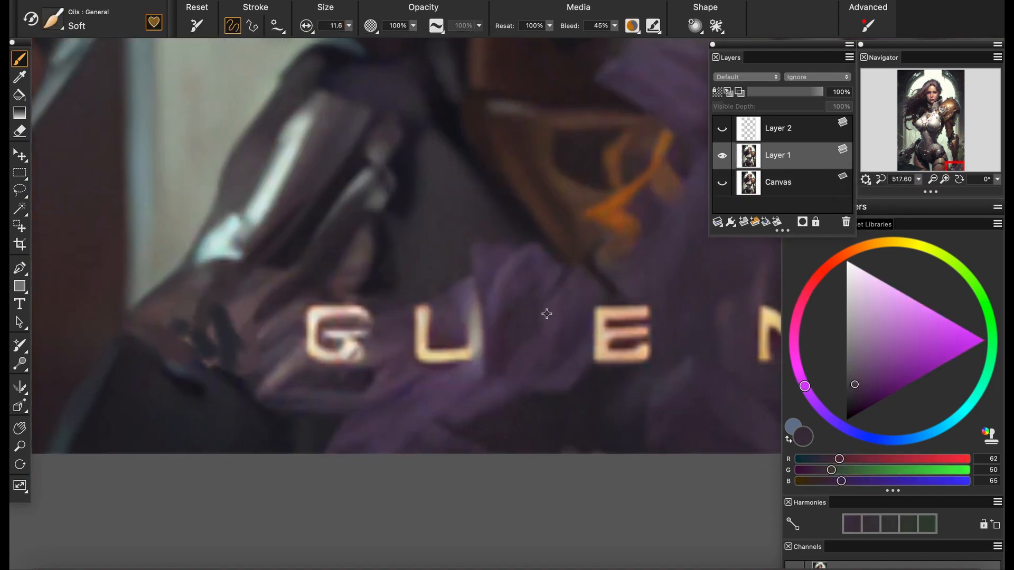
Paint out the letter U with sampled purple tones, refining the patch with the brush at size 7.5
alt+click(404, 338)
drag(425, 309, 422, 353)
alt+click(457, 317)
alt+click(459, 378)
mouse_move(472, 311)
mouse_down()
mouse_move(460, 365)
mouse_move(419, 359)
mouse_up()
alt+click(402, 394)
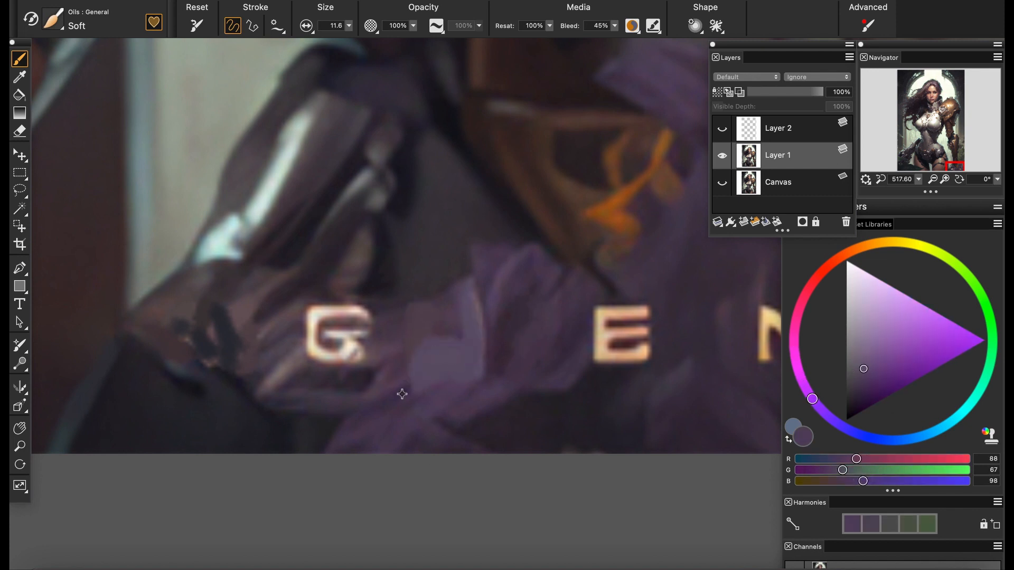
drag(349, 25, 312, 48)
mouse_move(409, 392)
mouse_down()
mouse_move(444, 370)
mouse_move(426, 336)
mouse_up()
alt+click(465, 348)
Paint out the letter G over the cloth folds with sampled muted purple and shadow tones
alt+click(293, 346)
drag(304, 362, 328, 340)
alt+click(351, 378)
drag(327, 367, 362, 356)
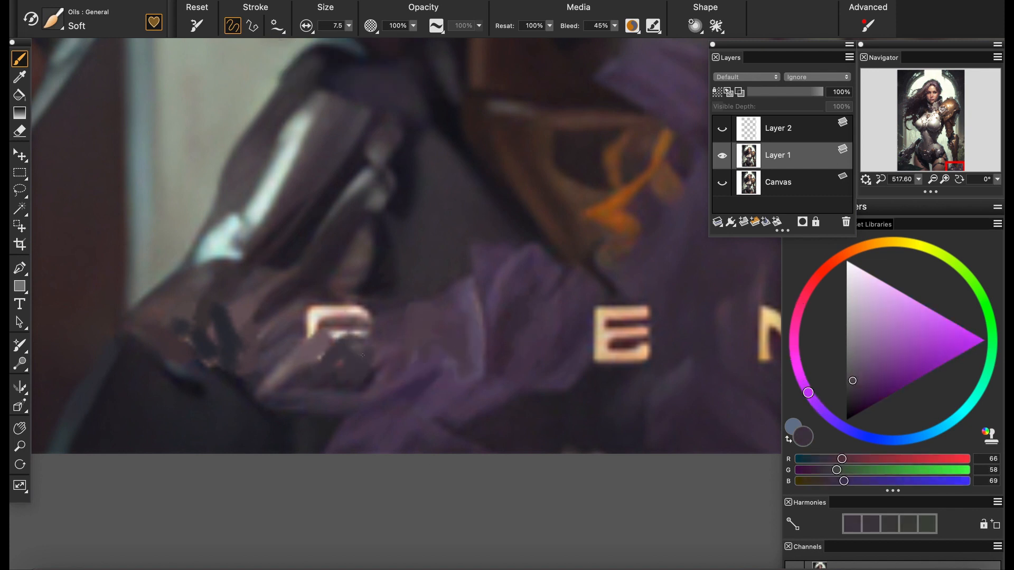
alt+click(301, 328)
drag(309, 333, 349, 309)
mouse_move(341, 333)
mouse_down()
mouse_move(317, 359)
mouse_move(368, 345)
mouse_up()
Paint out the letter E over the purple petals with sampled surrounding colors
drag(264, 148, 123, 138)
alt+click(446, 317)
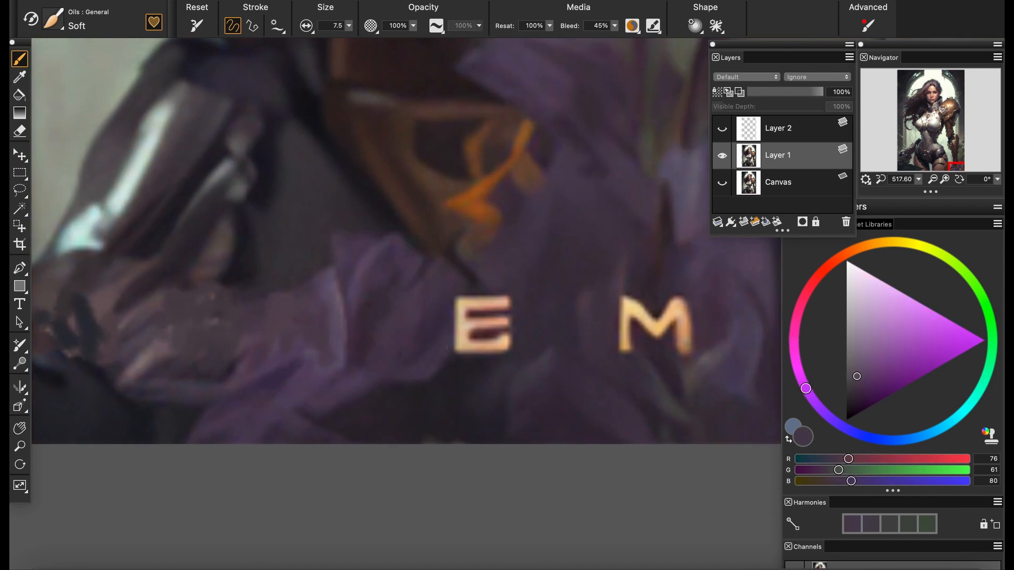
alt+click(454, 366)
mouse_move(473, 299)
mouse_down()
mouse_move(455, 343)
mouse_move(487, 338)
mouse_up()
Paint out the last letter M over the purple flowers with sampled dark and purple tones
drag(629, 364, 399, 387)
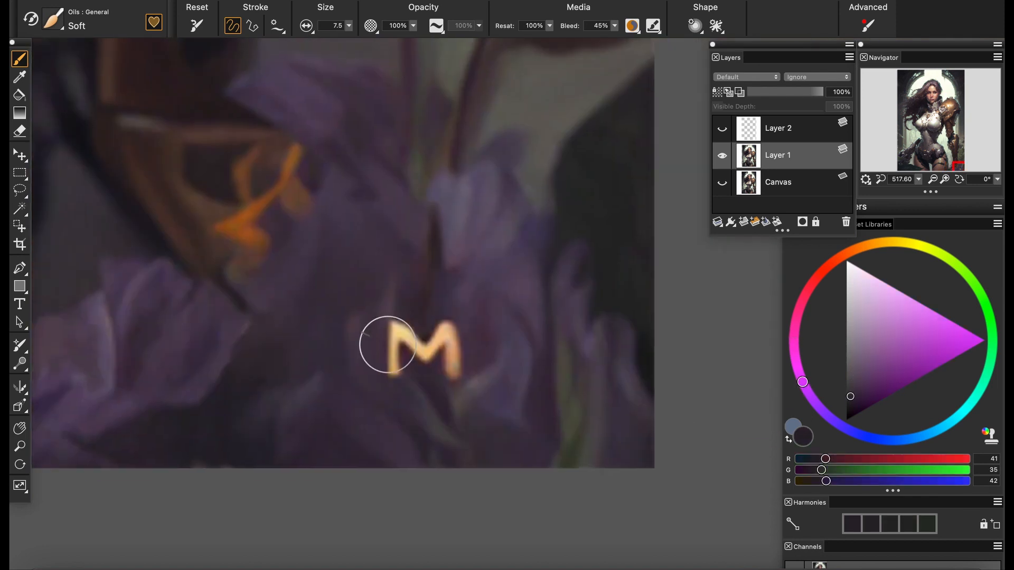
alt+click(376, 346)
mouse_move(390, 330)
mouse_down()
mouse_move(417, 351)
mouse_move(405, 367)
mouse_up()
alt+click(422, 364)
drag(435, 343, 453, 372)
alt+click(437, 314)
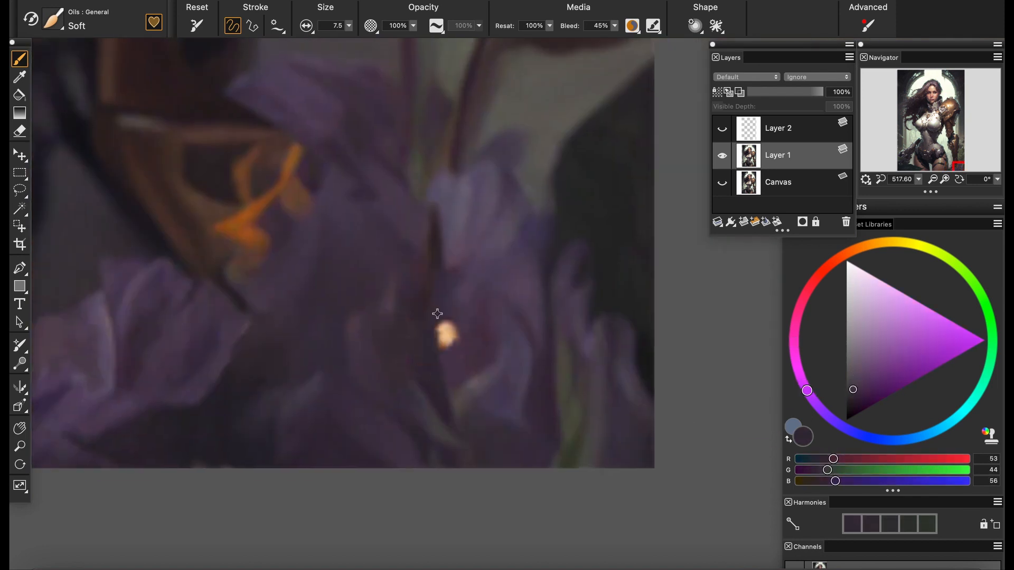
alt+click(468, 303)
Paint a sampled dark tone along the jaw's outer edge at brush size 5.2 and compare Layer 1 with the Canvas layer
drag(919, 180, 897, 181)
click(928, 129)
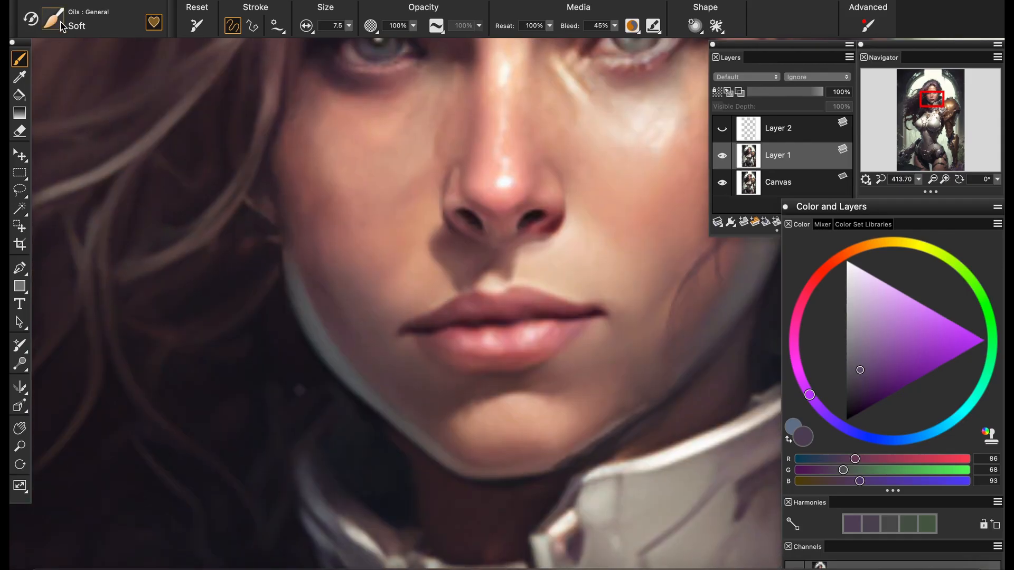
drag(349, 26, 307, 35)
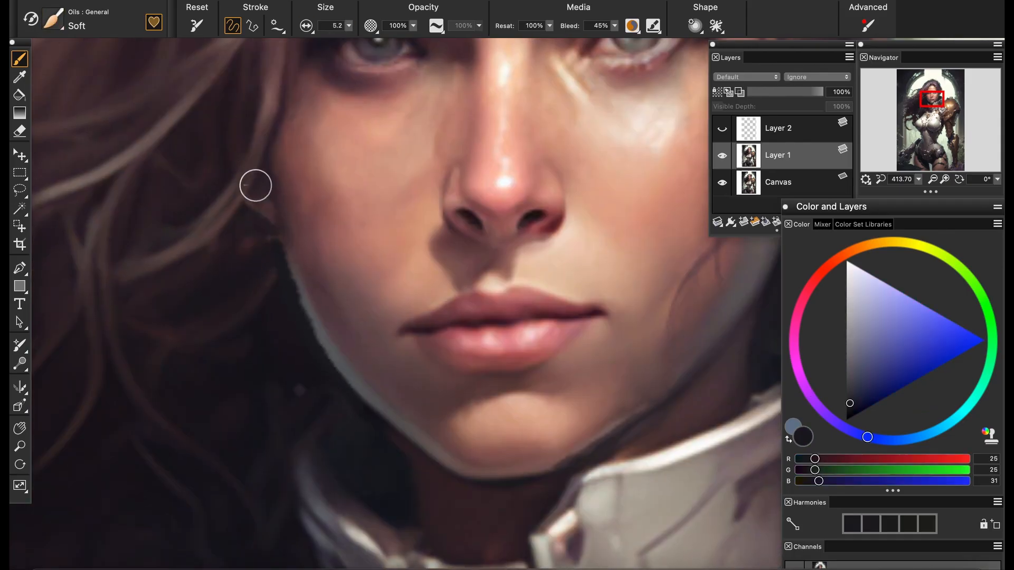
drag(549, 419, 504, 491)
scroll(453, 440, up, 3)
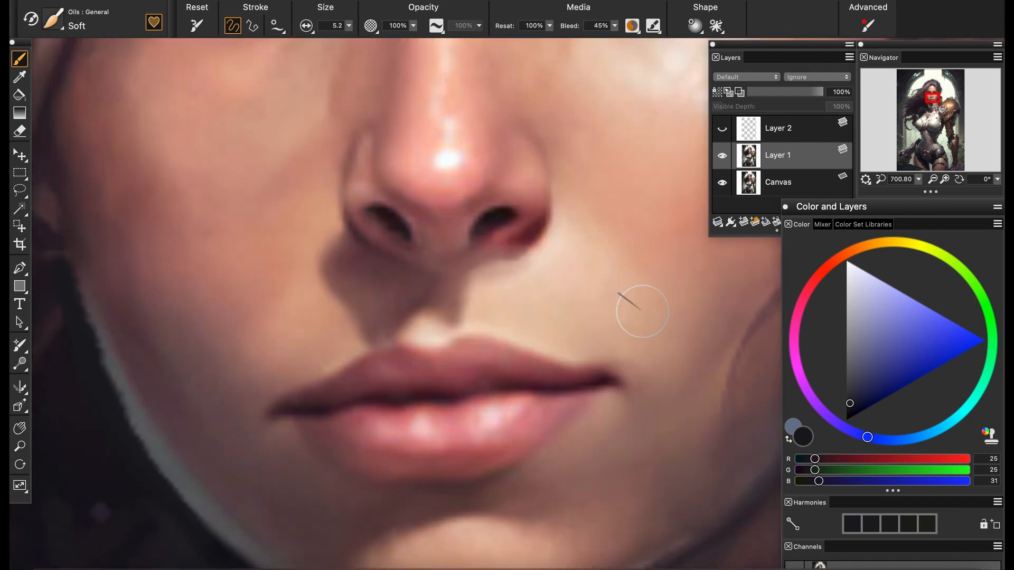
click(722, 156)
click(722, 156)
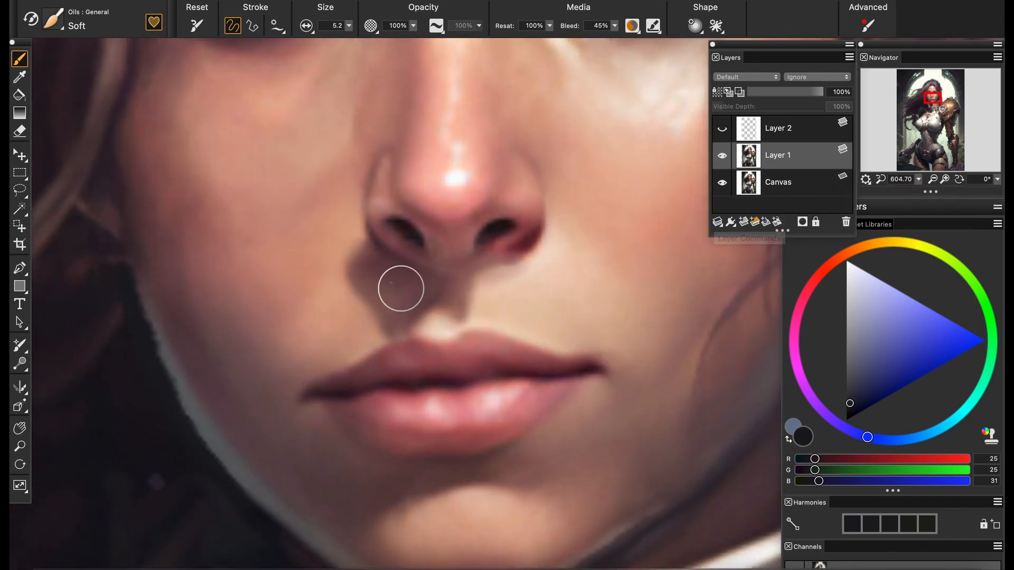
Lasso the mouth, shift it slightly up and to the right with the Layer Adjuster, and deselect
drag(400, 288, 389, 254)
click(19, 190)
drag(494, 423, 545, 380)
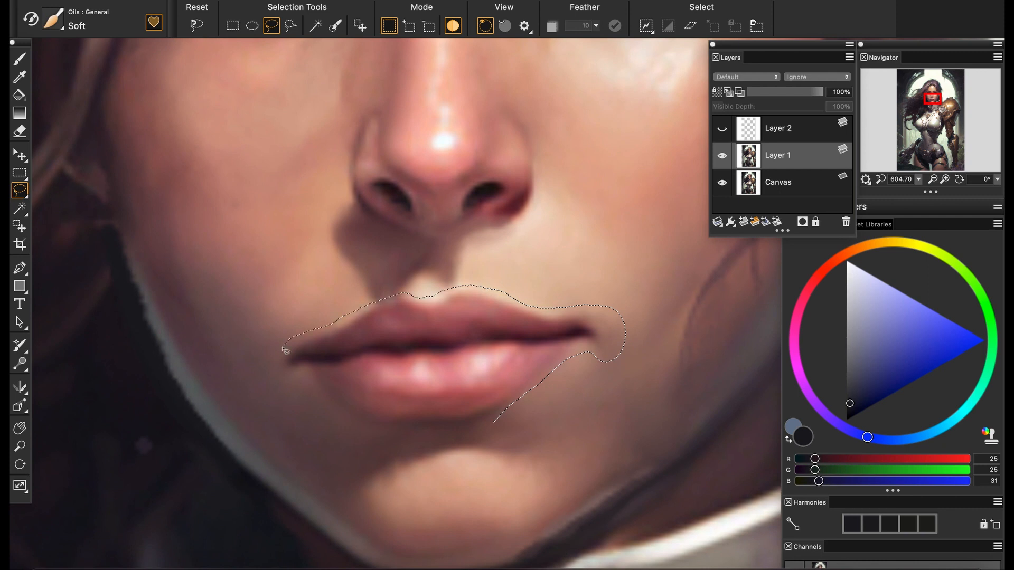
drag(429, 435, 454, 433)
click(20, 155)
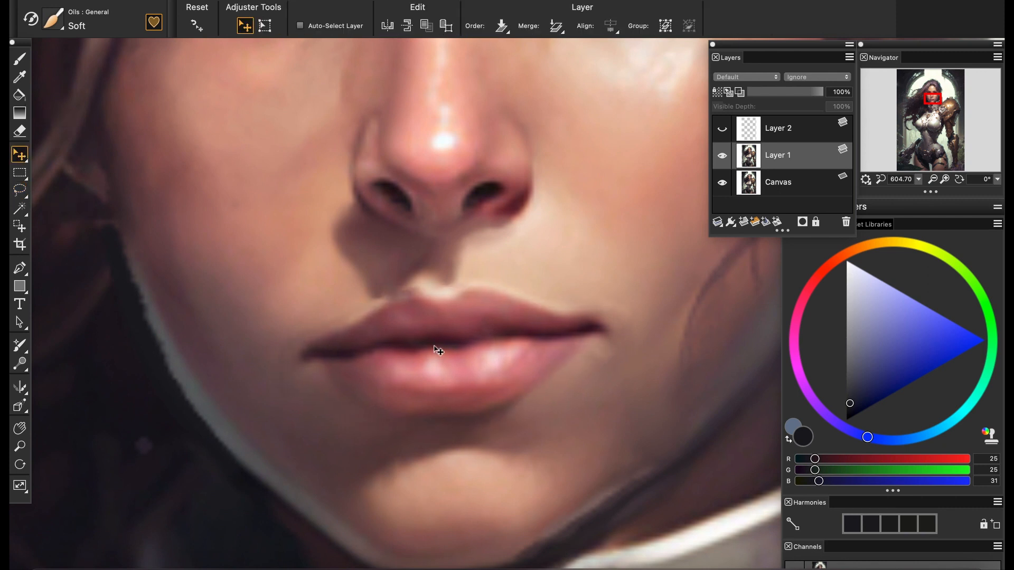
key(b)
key(super+d)
Hide the Canvas layer and paint sampled skin tones over the seam around the mouth's left corner
click(722, 183)
alt+click(580, 368)
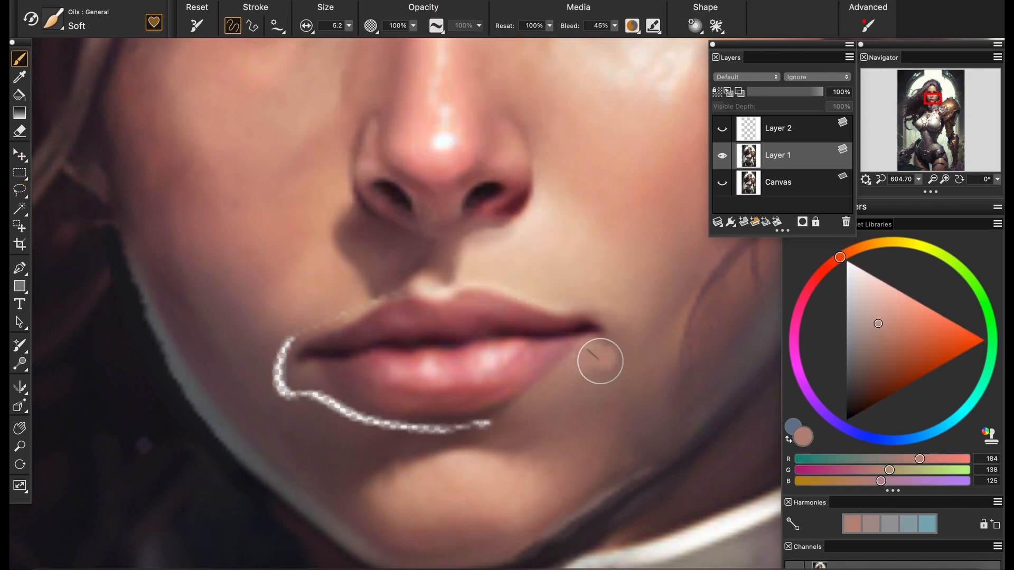
alt+click(365, 300)
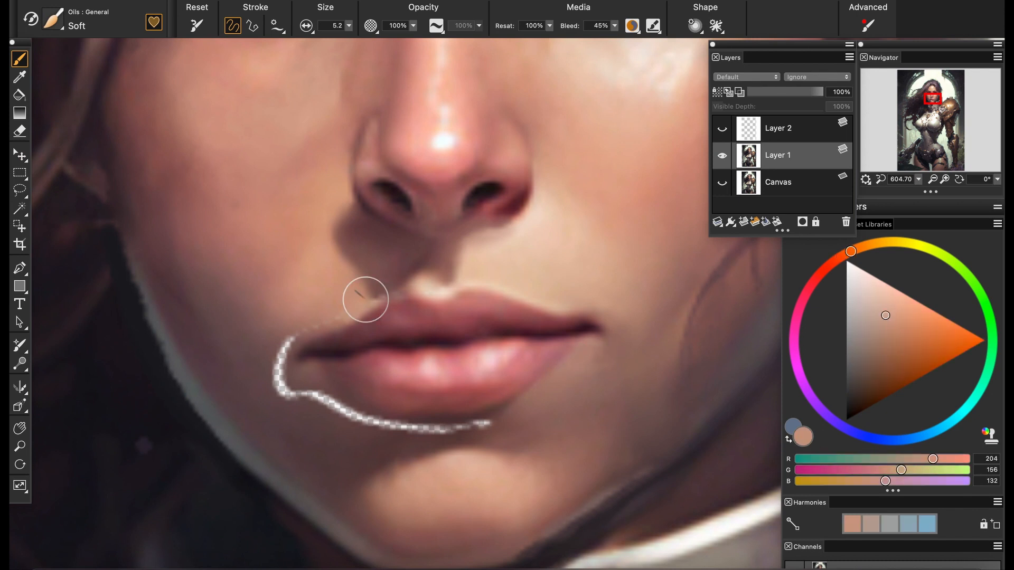
alt+click(321, 329)
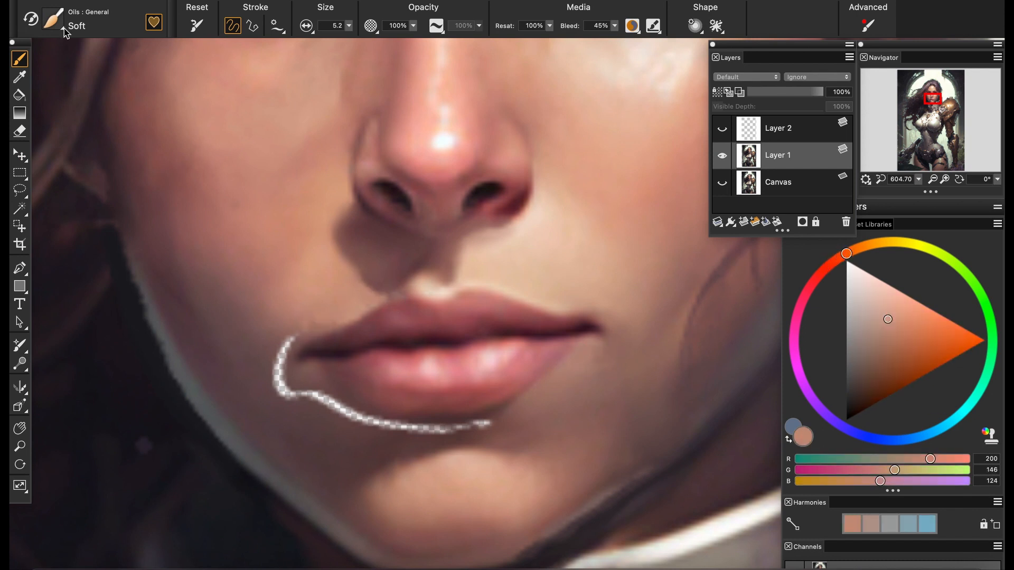
alt+click(274, 371)
alt+click(285, 349)
mouse_move(279, 357)
mouse_down()
mouse_move(291, 341)
mouse_move(286, 349)
mouse_up()
alt+click(271, 350)
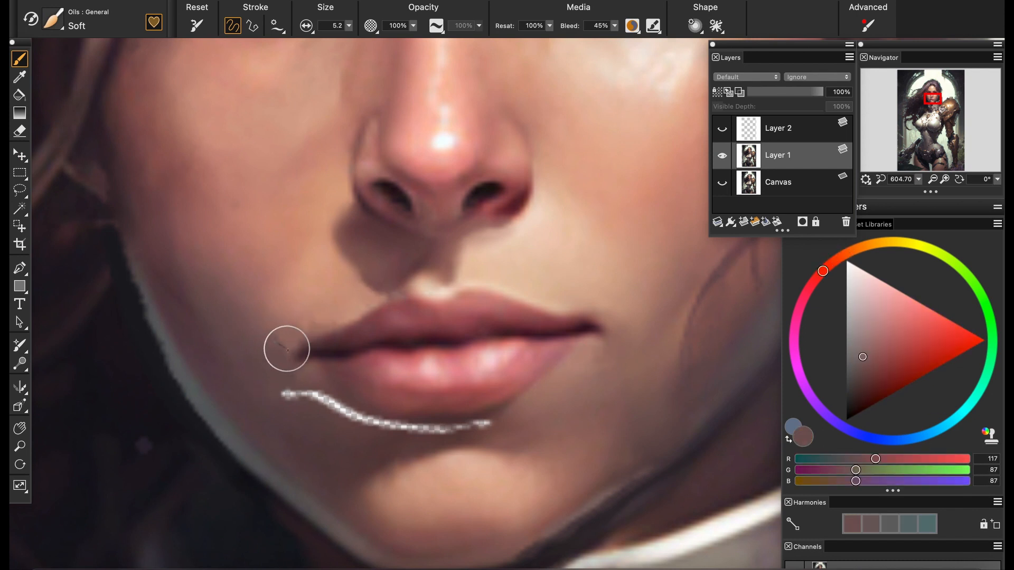
Paint over the remaining seam beneath the lower lip with sampled brown skin tones
alt+click(275, 407)
drag(285, 398, 297, 415)
drag(383, 430, 444, 430)
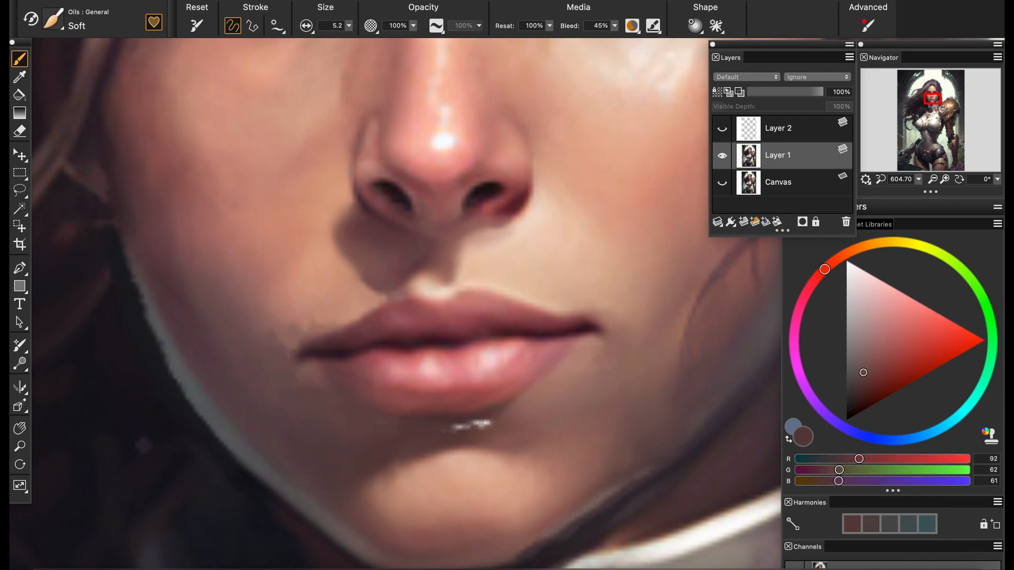
alt+click(496, 423)
alt+click(410, 412)
alt+click(360, 409)
alt+click(363, 421)
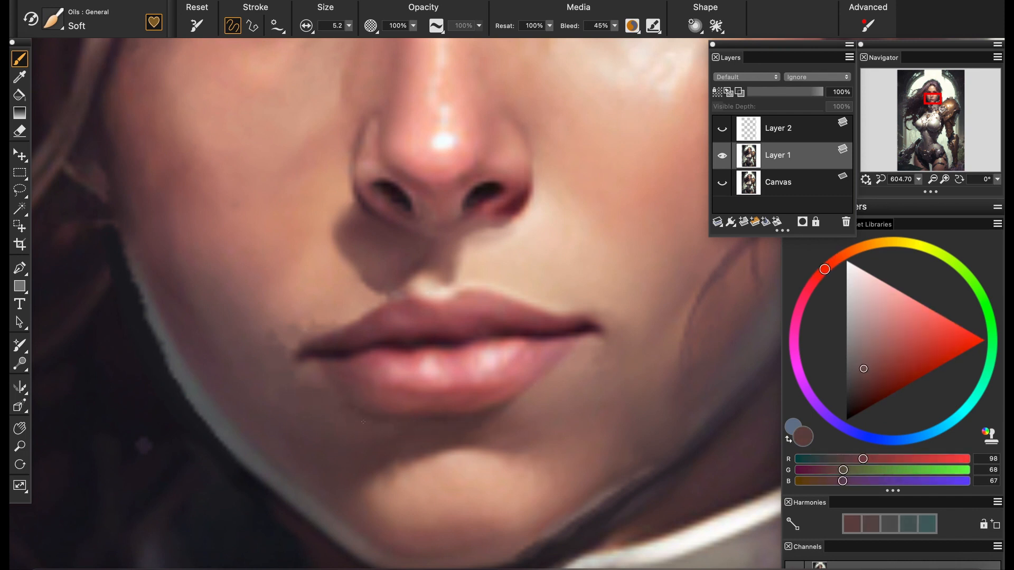
Switch to the Pencils Soft 6B brush at size 10.2 and retouch the lower lip's center with sampled pinks and dark reds
click(79, 120)
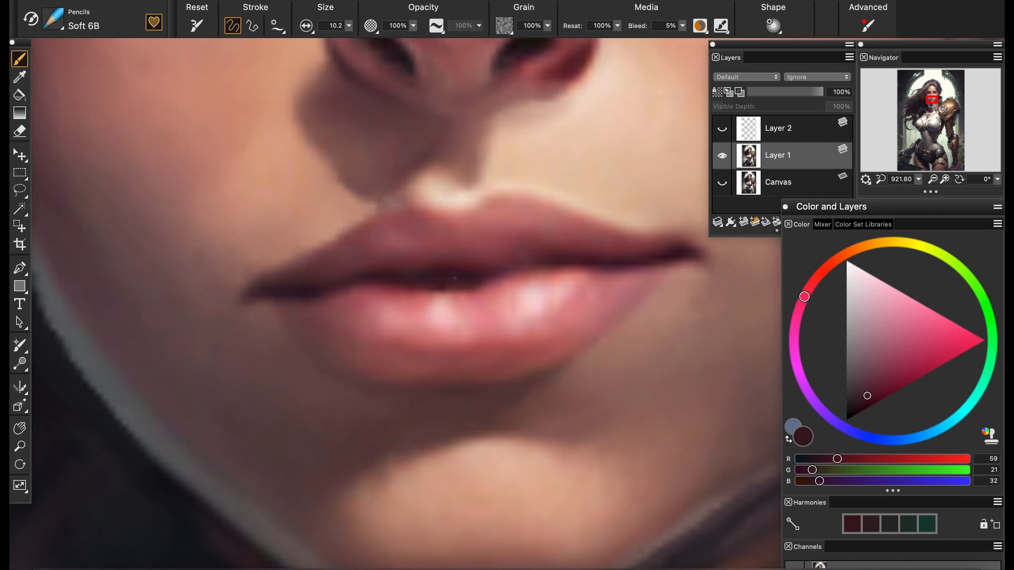
alt+click(456, 307)
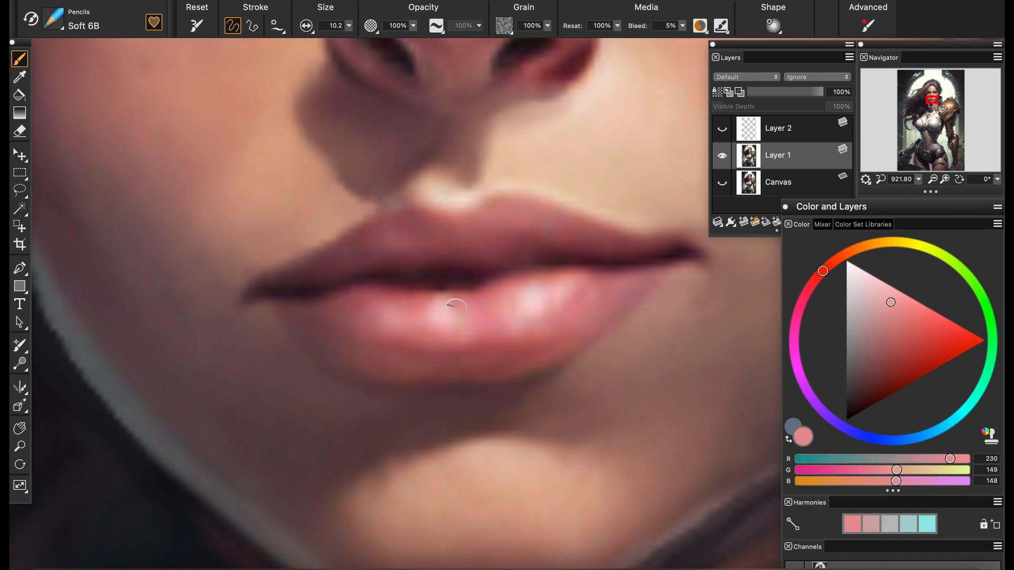
drag(434, 295, 435, 325)
alt+click(452, 294)
alt+click(450, 286)
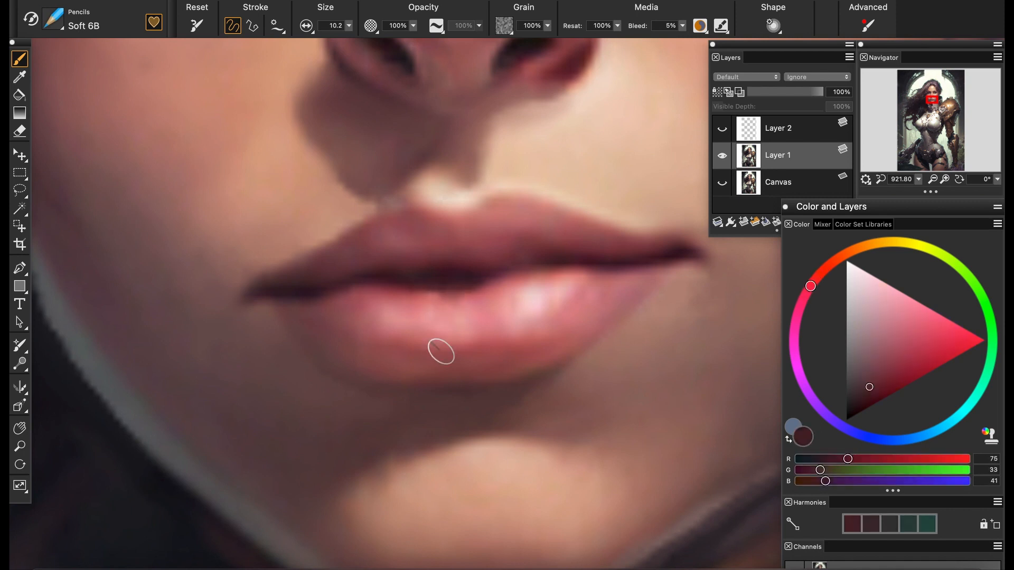
alt+click(456, 338)
alt+click(475, 321)
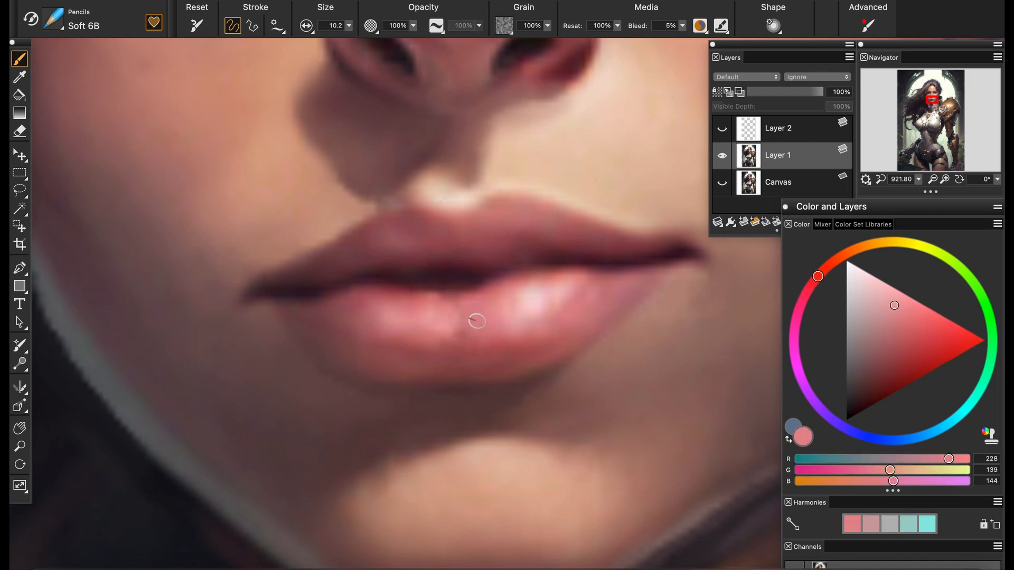
alt+click(475, 348)
alt+click(469, 356)
Refine the shadow edge under the lower lip and the upper lip's outline with sampled tones
mouse_move(919, 179)
mouse_down()
mouse_move(877, 181)
mouse_move(920, 181)
mouse_up()
alt+click(498, 390)
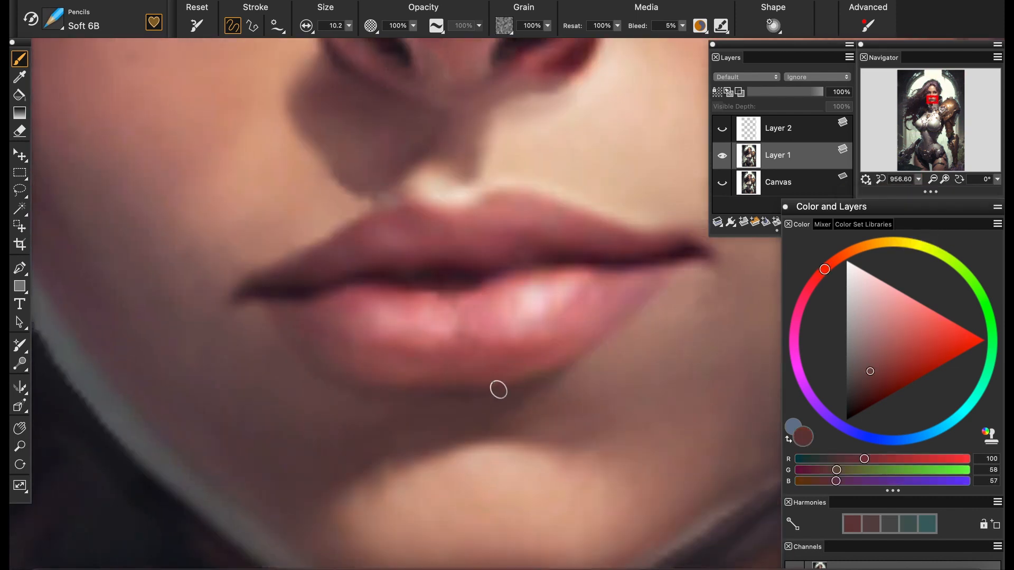
alt+click(296, 359)
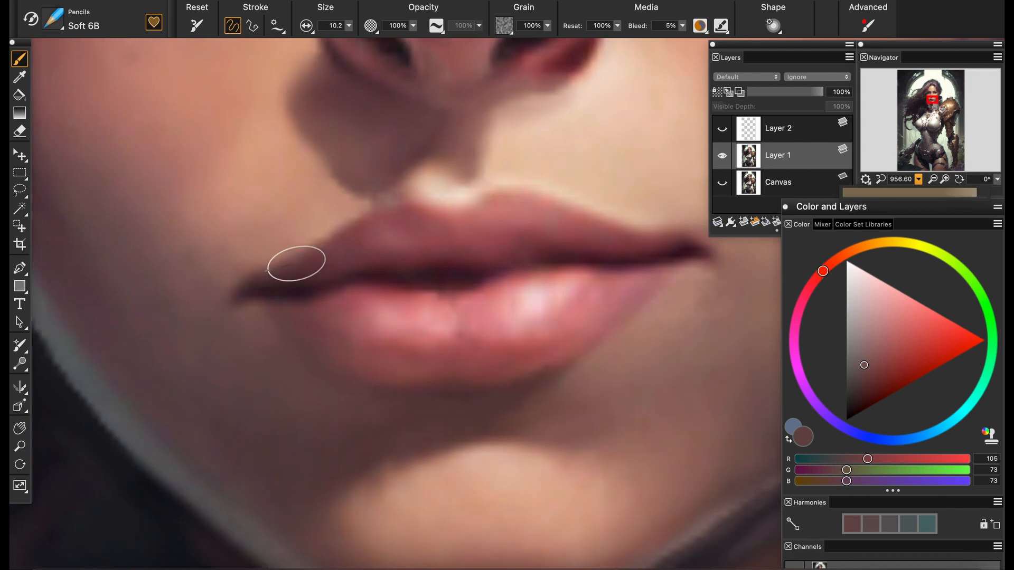
alt+click(383, 210)
alt+click(391, 212)
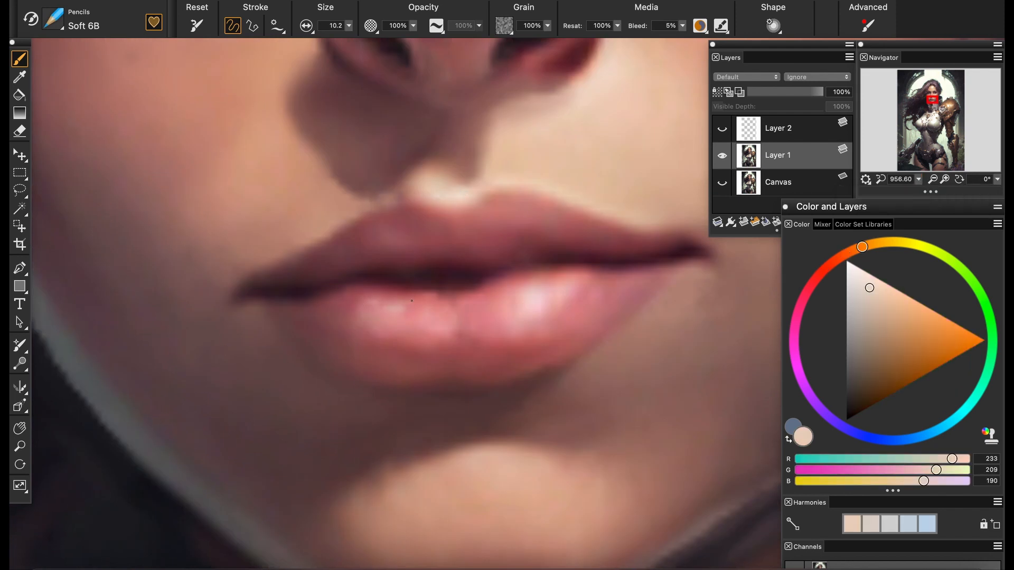
Refine the lids and lashes around the eye on the image's right side with sampled tones
mouse_move(918, 179)
mouse_down()
mouse_move(876, 180)
mouse_move(909, 181)
mouse_up()
drag(478, 106, 397, 462)
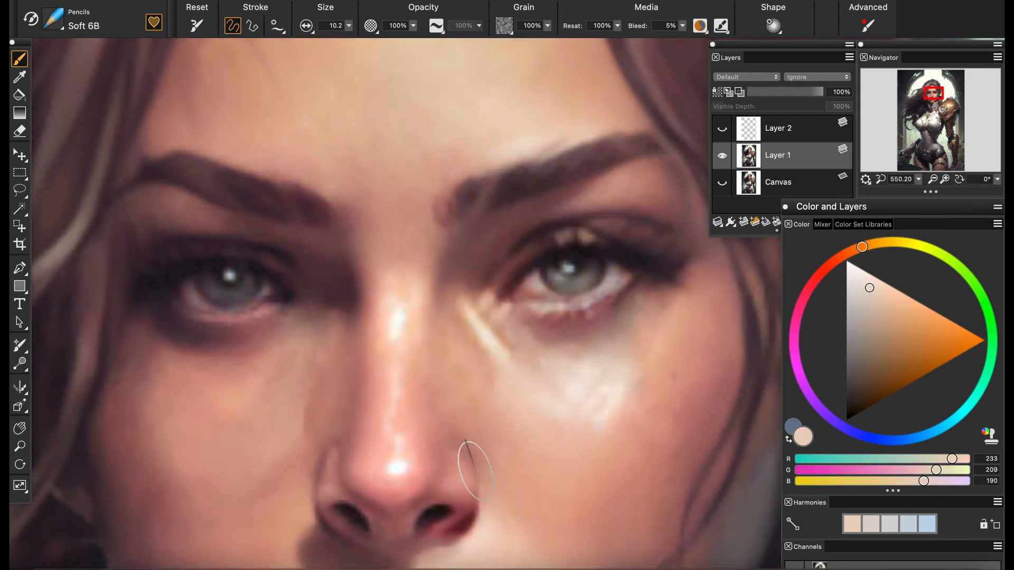
drag(910, 180, 918, 180)
drag(610, 242, 390, 378)
alt+click(422, 320)
alt+click(478, 318)
drag(414, 301, 478, 316)
alt+click(464, 301)
alt+click(541, 288)
mouse_move(534, 293)
mouse_down()
mouse_move(576, 310)
mouse_move(561, 318)
mouse_up()
alt+click(528, 274)
drag(530, 300, 510, 293)
Touch up the skin around the same eye and sample a near-white highlight color for the other eye's lower lid
mouse_move(919, 179)
mouse_down()
mouse_move(881, 181)
mouse_move(910, 181)
mouse_up()
alt+click(455, 302)
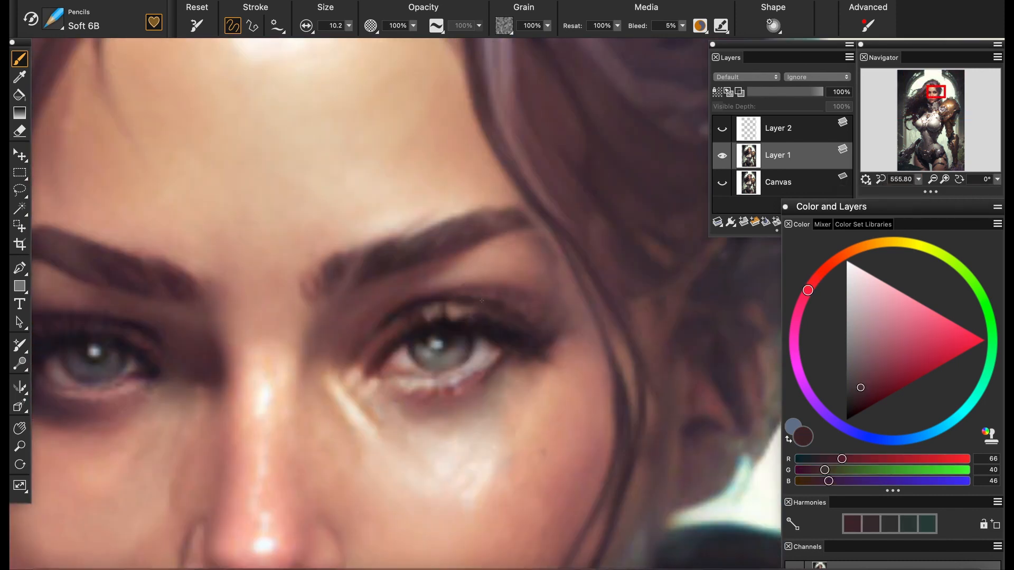
alt+click(508, 284)
drag(256, 222, 452, 331)
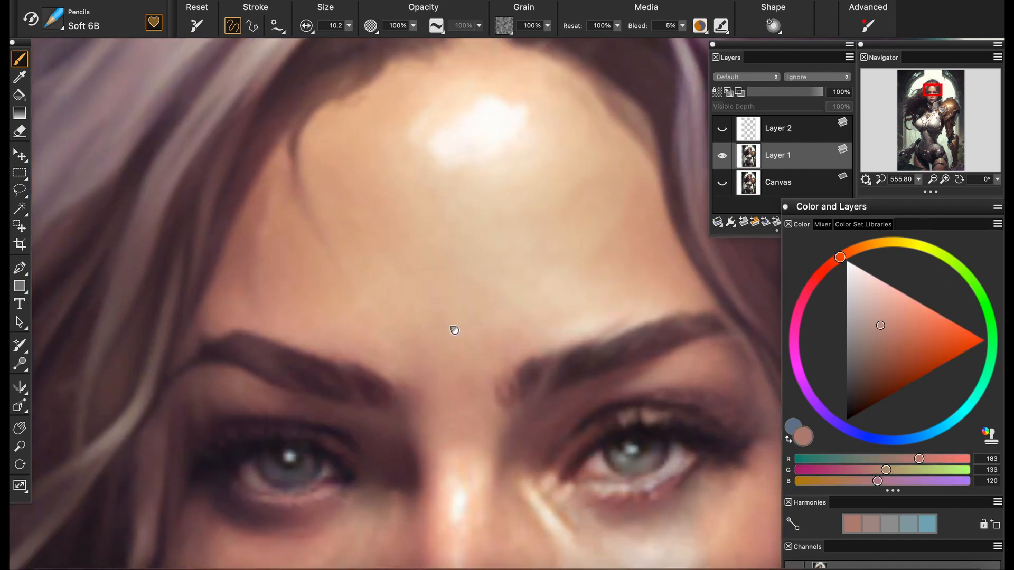
scroll(452, 330, down, 10)
scroll(460, 303, up, 12)
alt+click(502, 297)
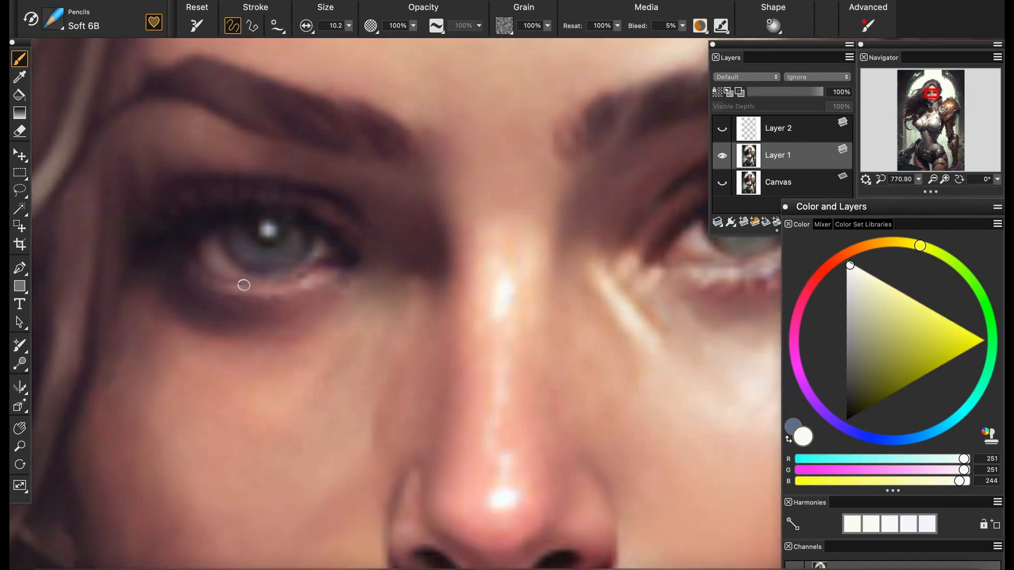
Paint down the rounded top of the pale strip between the thighs with sampled grays using the Oils Soft brush
drag(919, 180, 891, 181)
mouse_move(917, 124)
mouse_down()
mouse_move(919, 154)
mouse_move(930, 161)
mouse_move(881, 181)
mouse_move(931, 157)
mouse_up()
scroll(539, 255, up, 8)
mouse_move(919, 179)
mouse_down()
mouse_move(930, 181)
mouse_move(933, 163)
mouse_up()
click(53, 19)
click(76, 189)
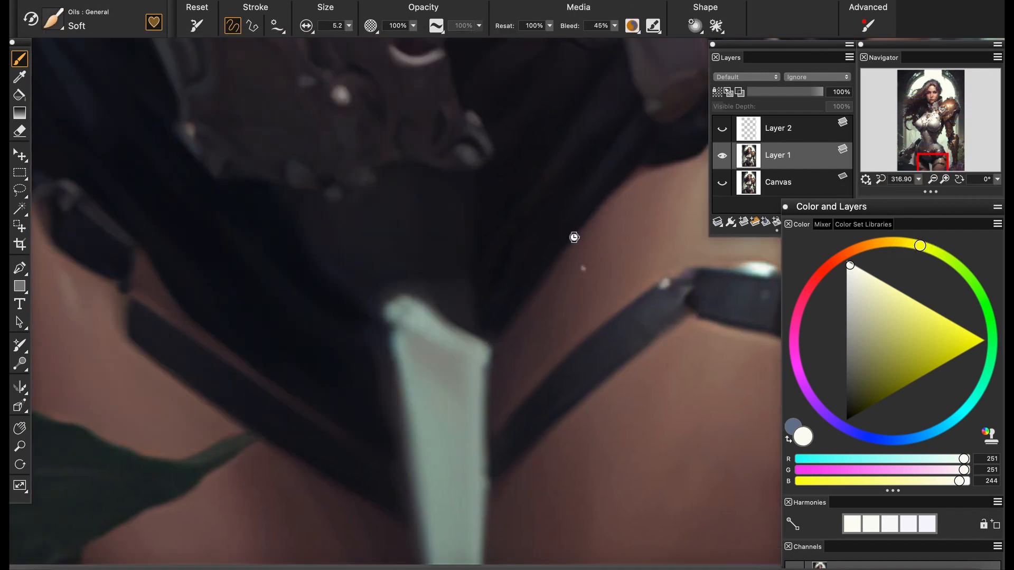
alt+click(428, 306)
alt+click(407, 310)
drag(402, 311, 425, 309)
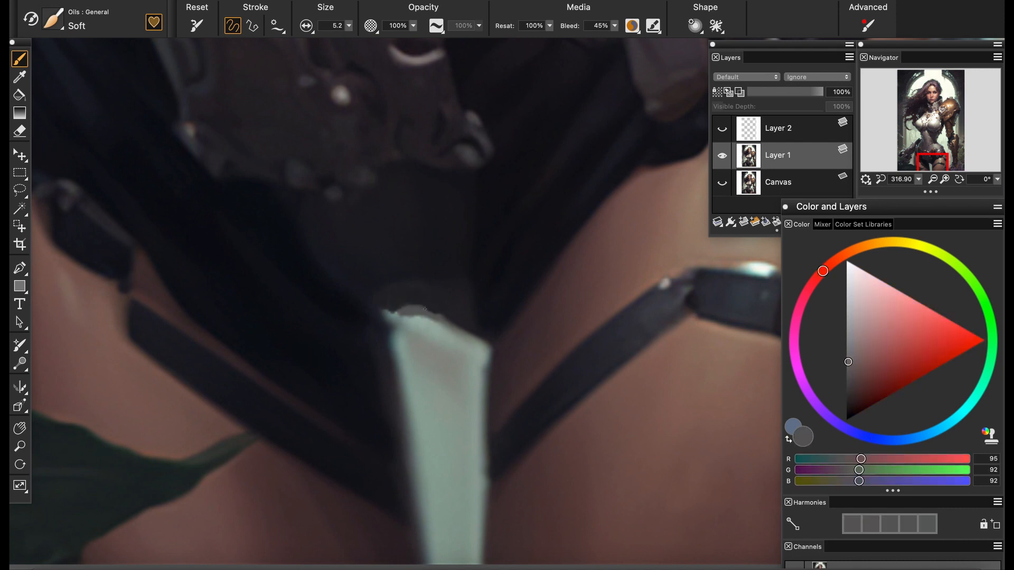
alt+click(400, 291)
Paint a sampled skin tone onto the cheek beside the mouth's left corner
mouse_move(919, 179)
mouse_down()
mouse_move(890, 182)
mouse_move(929, 104)
mouse_move(922, 187)
mouse_up()
drag(423, 238, 507, 388)
scroll(491, 338, up, 5)
mouse_move(295, 338)
mouse_down()
mouse_move(362, 350)
mouse_move(295, 341)
mouse_up()
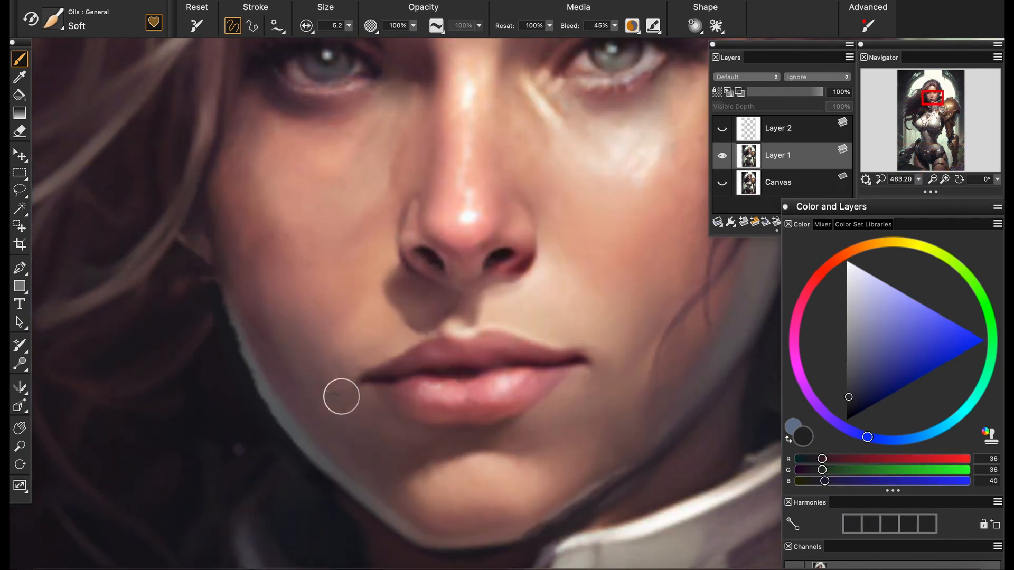
scroll(341, 396, up, 4)
alt+click(337, 336)
Switch to the Particle Soft blender for the retouched cheek
click(53, 20)
click(89, 133)
click(238, 114)
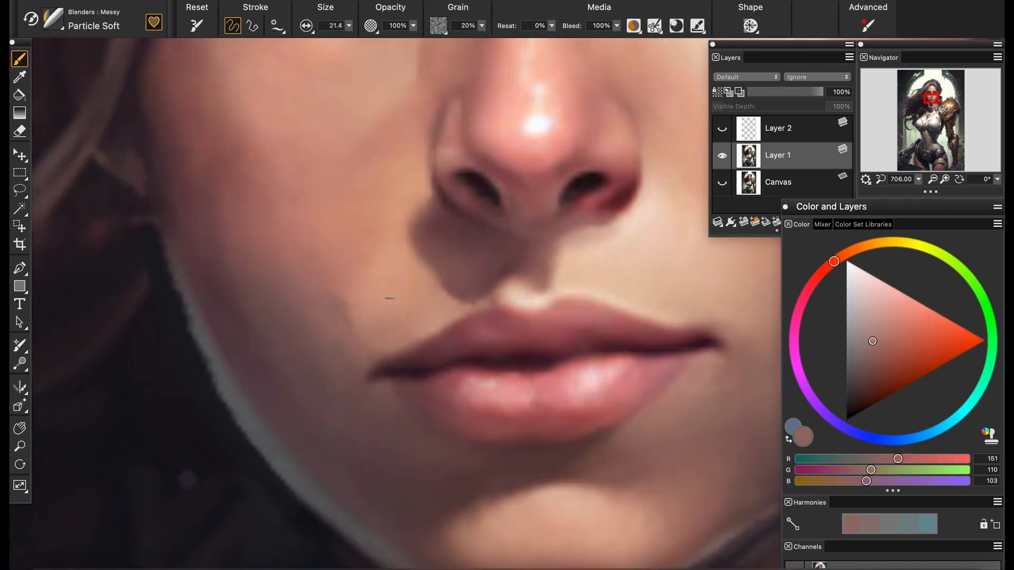
Switch to the Grainy Water blender and smooth the retouched cheek to the left of the nose
click(53, 19)
click(89, 120)
click(238, 201)
drag(919, 179, 904, 180)
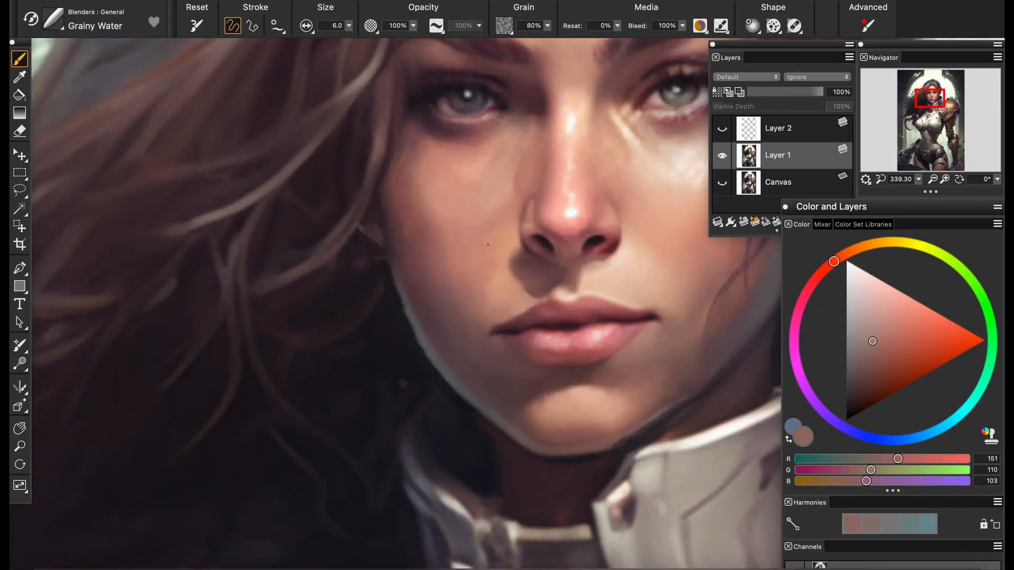
mouse_move(918, 180)
mouse_down()
mouse_move(902, 181)
mouse_move(918, 181)
mouse_up()
drag(406, 265, 333, 333)
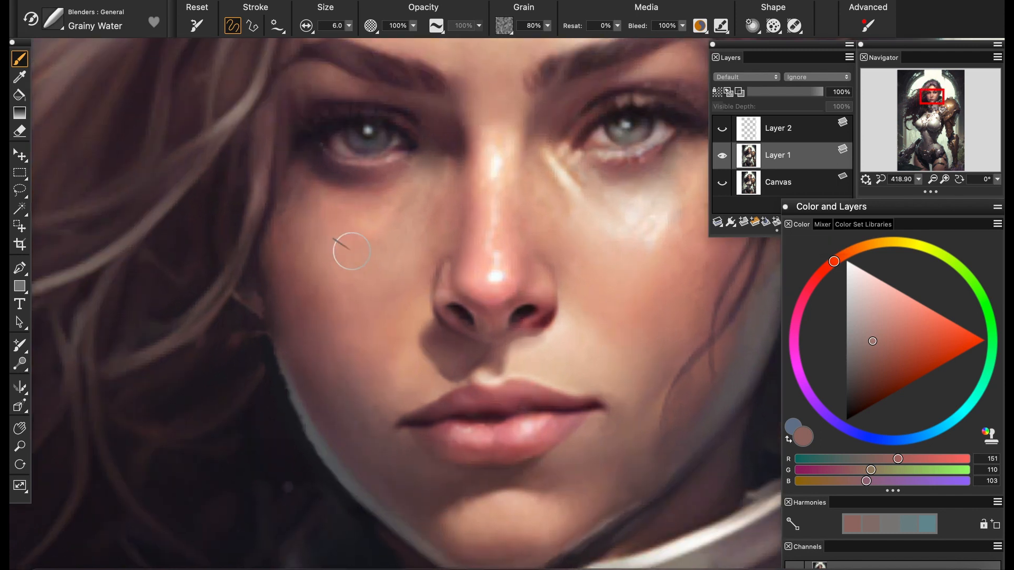
alt+click(366, 230)
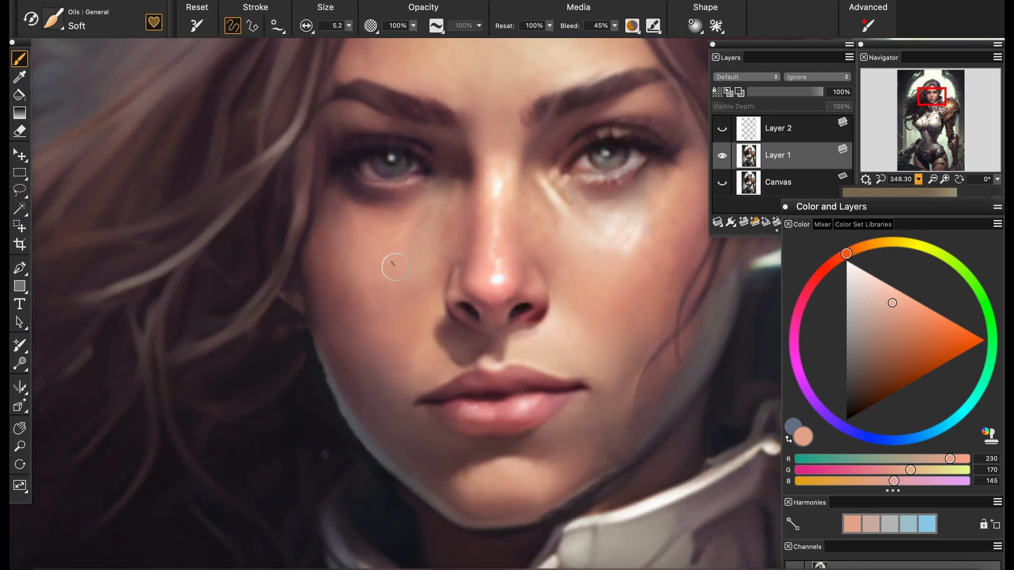
Paint the cheek below the left-hand eye with a sampled skin tone lightened to RGB 244, 194, 170
alt+click(633, 240)
drag(869, 298, 889, 316)
mouse_move(380, 251)
mouse_down()
mouse_move(387, 262)
mouse_move(369, 256)
mouse_up()
alt+click(385, 254)
click(886, 290)
click(852, 251)
Blend the painted cheek with the Grainy Water blender and toggle Layer 1's visibility to compare the face
click(57, 22)
click(75, 121)
click(232, 119)
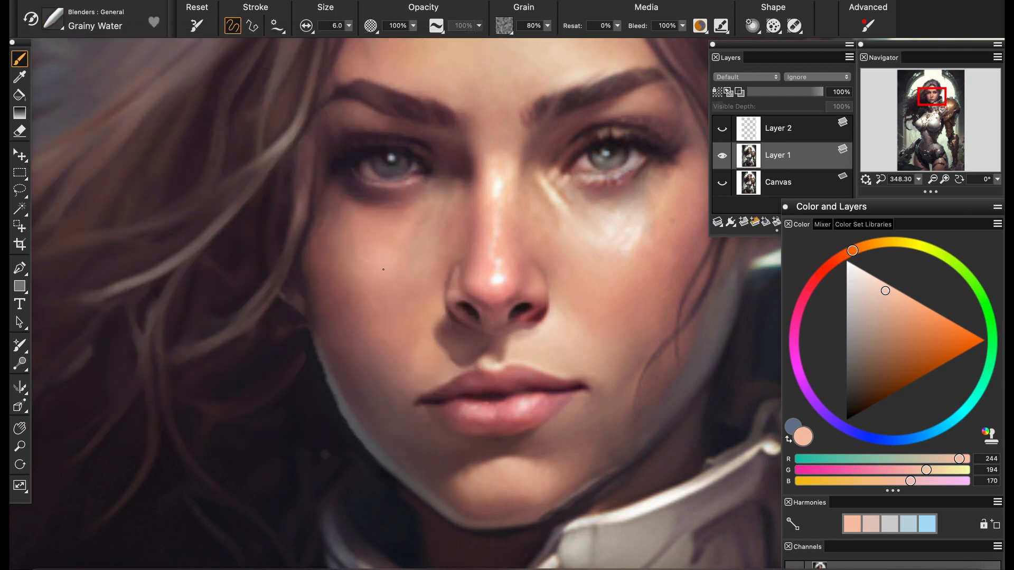
scroll(383, 270, down, 5)
scroll(383, 269, up, 3)
click(722, 157)
scroll(508, 294, up, 4)
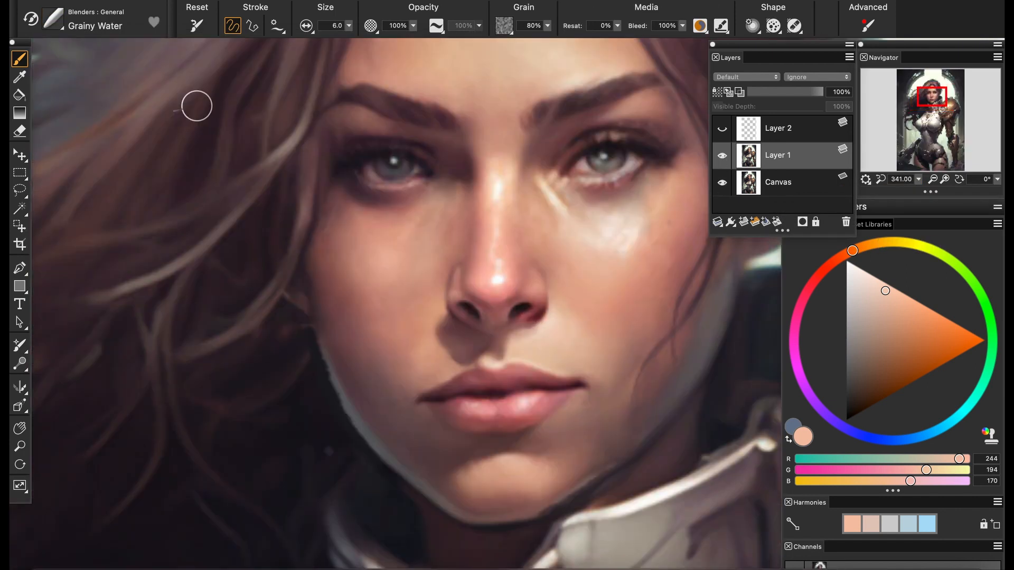
Try to paint a sampled peach highlight on the cheek below the left-hand eye with the Oils Soft brush
click(55, 23)
click(74, 189)
click(231, 119)
alt+click(501, 271)
alt+click(621, 239)
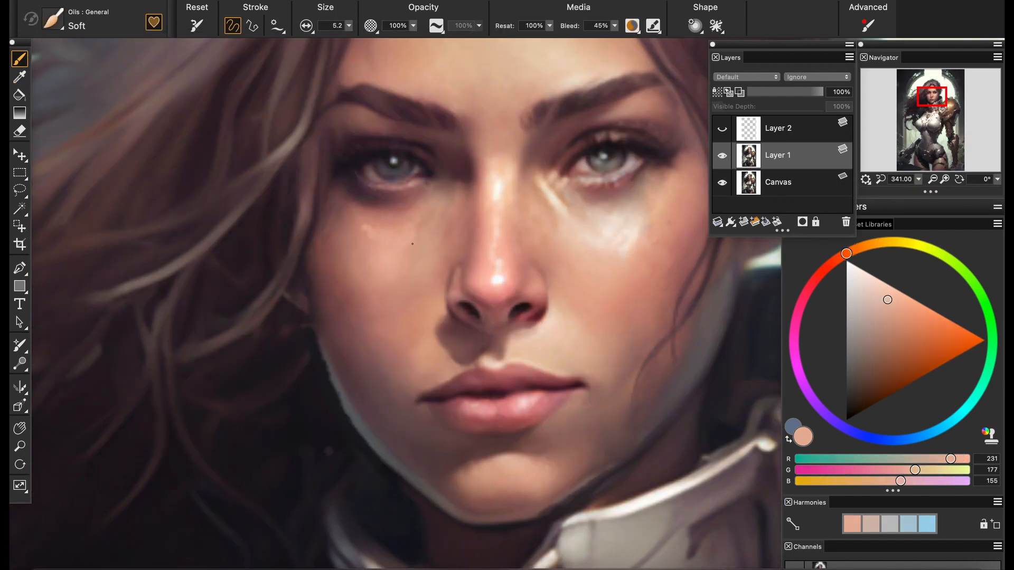
drag(413, 244, 369, 249)
scroll(359, 281, up, 11)
scroll(338, 211, down, 13)
scroll(333, 224, up, 4)
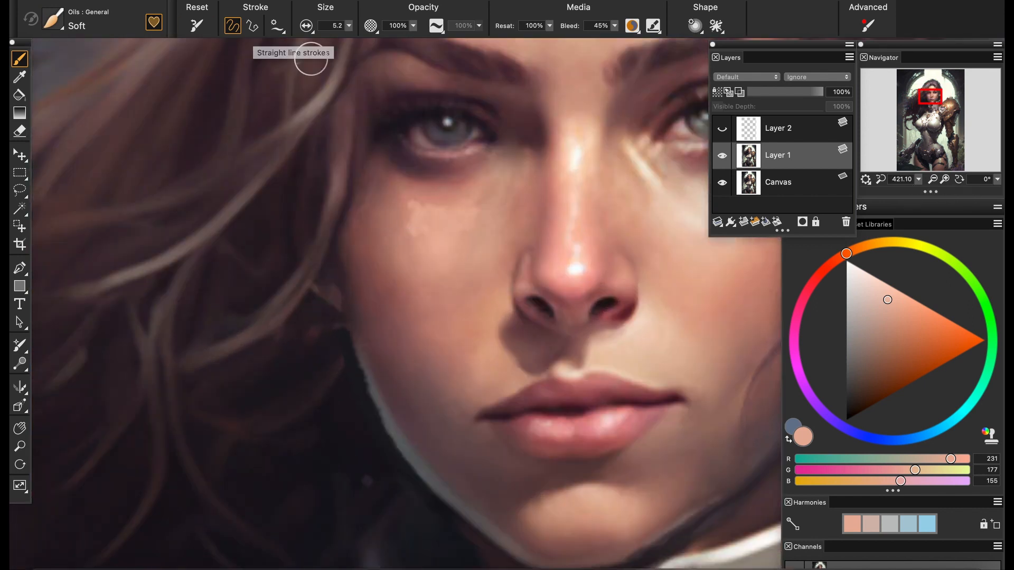
Try the Oils Soft brush on the cheek at 11% opacity and restore the opacity to 100%
key(1)
key(1)
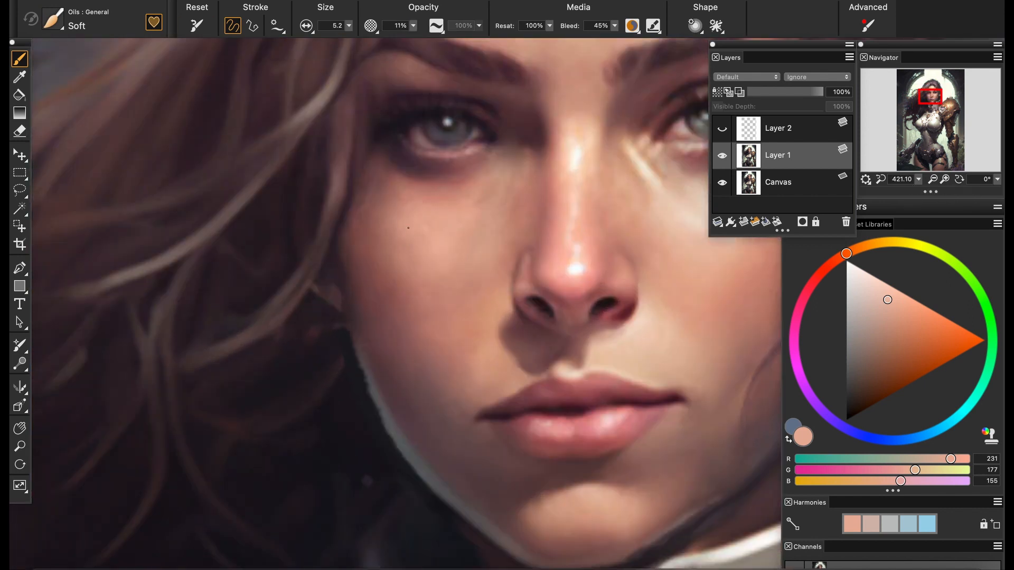
drag(918, 179, 943, 196)
drag(413, 25, 546, 48)
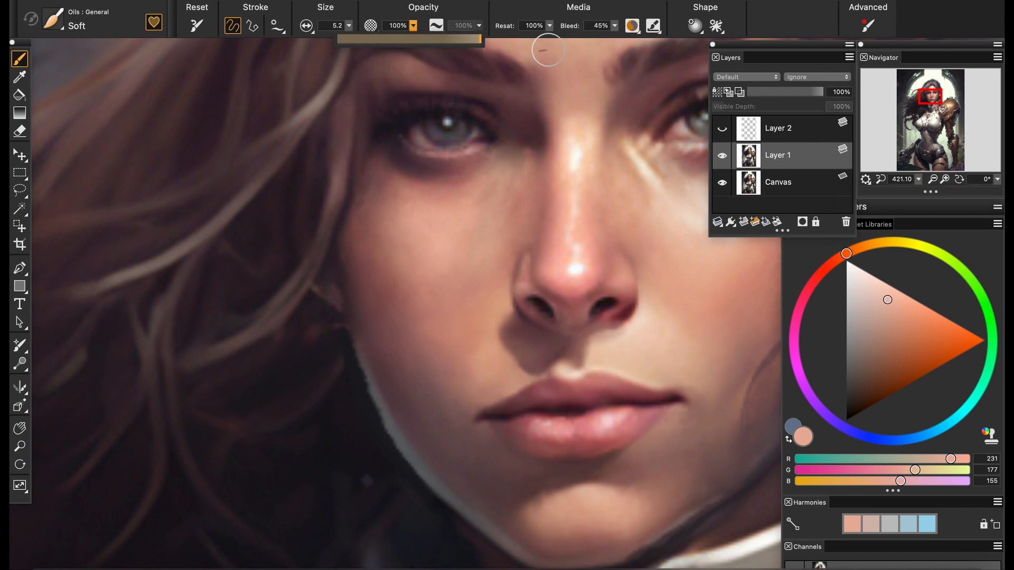
Touch up the shadowed cheek with sampled skin tones and blend it with the Grainy Water blender
click(933, 96)
alt+click(336, 292)
drag(336, 289, 310, 312)
alt+click(286, 328)
mouse_move(289, 304)
mouse_down()
mouse_move(316, 295)
mouse_move(302, 317)
mouse_up()
alt+click(318, 306)
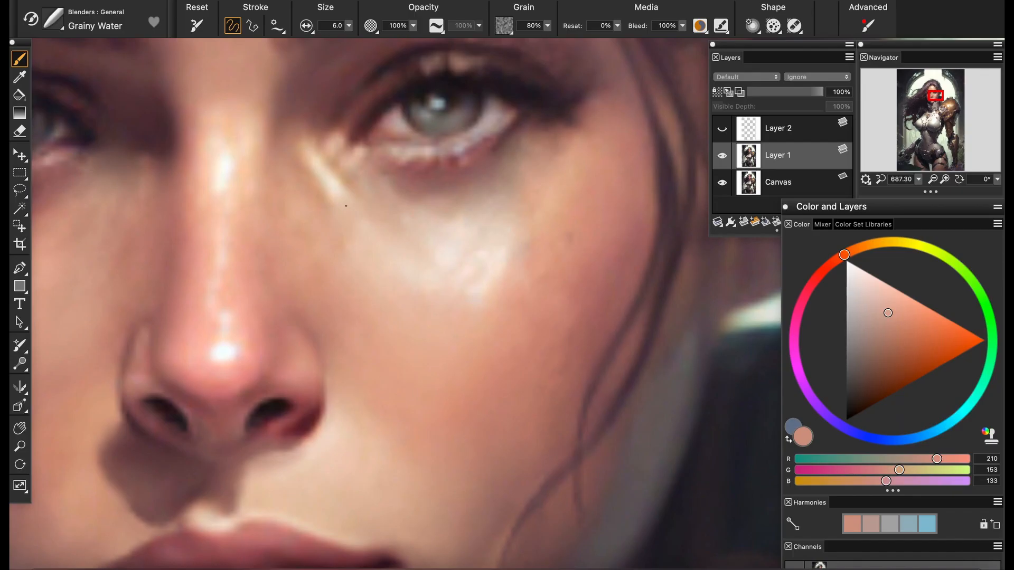
drag(346, 205, 309, 151)
Show and activate Layer 2 with its red guides and switch to the Soft 6B pencil with straight line strokes
mouse_move(919, 179)
mouse_down()
mouse_move(887, 203)
mouse_move(892, 227)
mouse_up()
drag(512, 343, 635, 403)
click(722, 129)
click(777, 129)
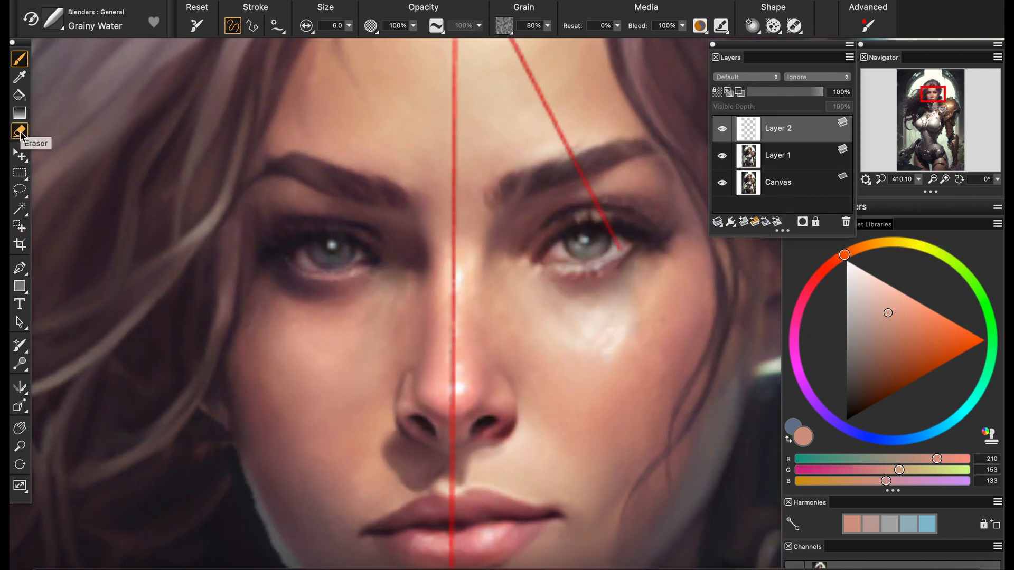
click(52, 20)
click(64, 204)
click(325, 18)
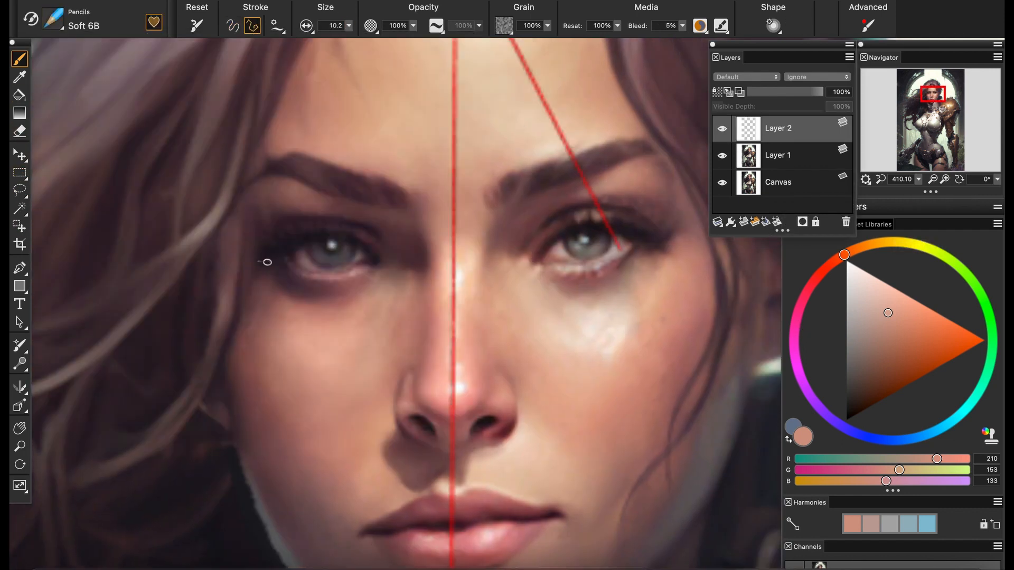
Draw a bright red horizontal guide line across both eyes on Layer 2, replacing the first line drawn in skin color
click(635, 252)
key(super+z)
click(814, 281)
click(985, 341)
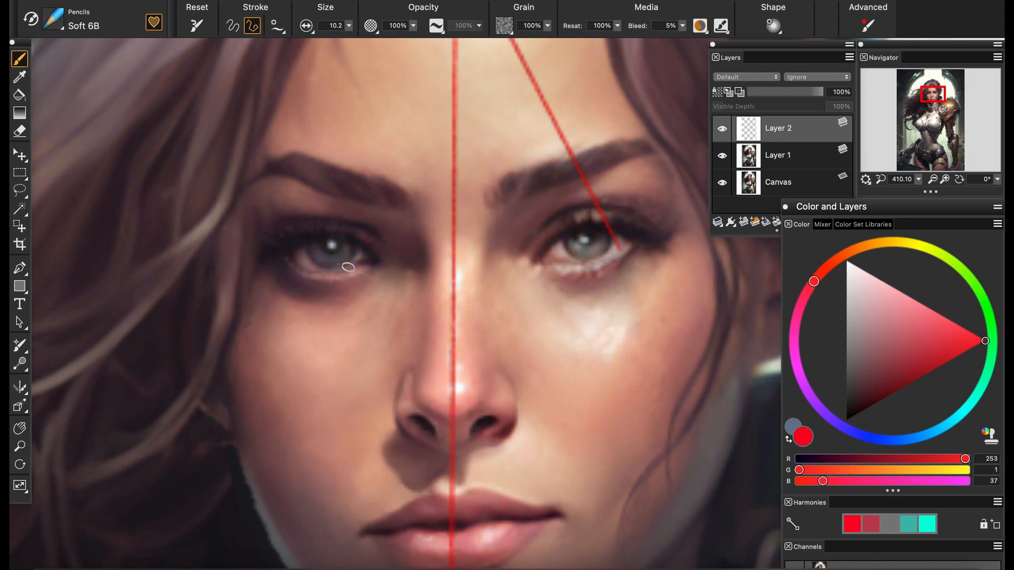
click(634, 254)
Activate Layer 1 and lasso the right-hand eye together with its upper lid and lower lashes
drag(919, 179, 905, 210)
click(933, 93)
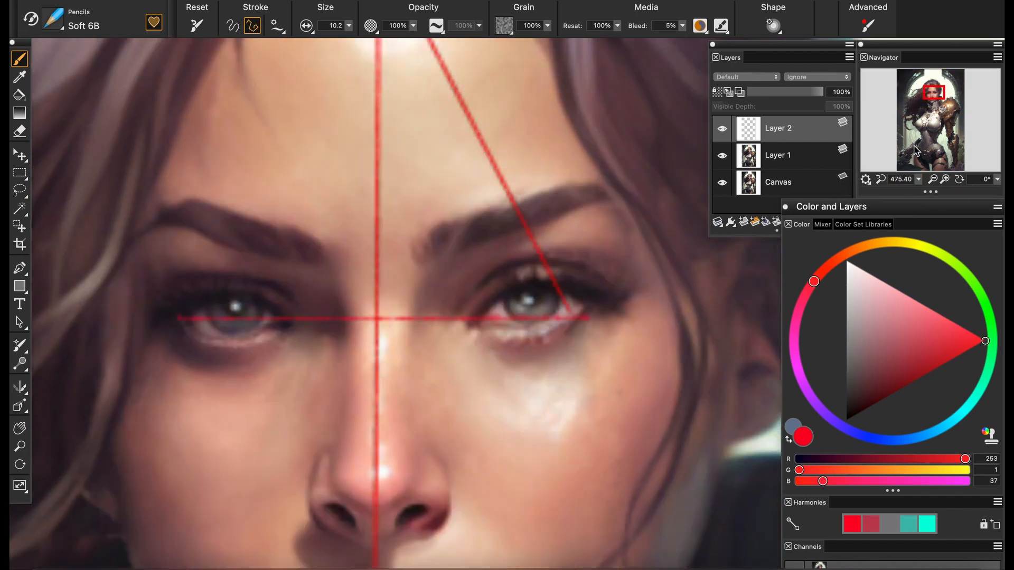
click(778, 156)
key(l)
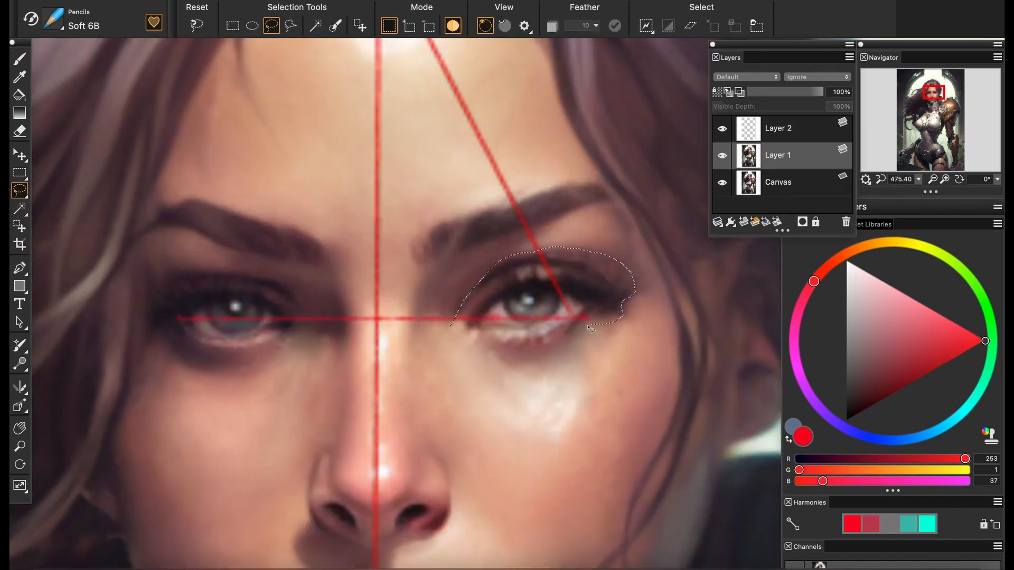
drag(485, 351, 450, 326)
Rotate the selected eye slightly clockwise to match the horizontal guide, apply the transform and drop the selection
key(s)
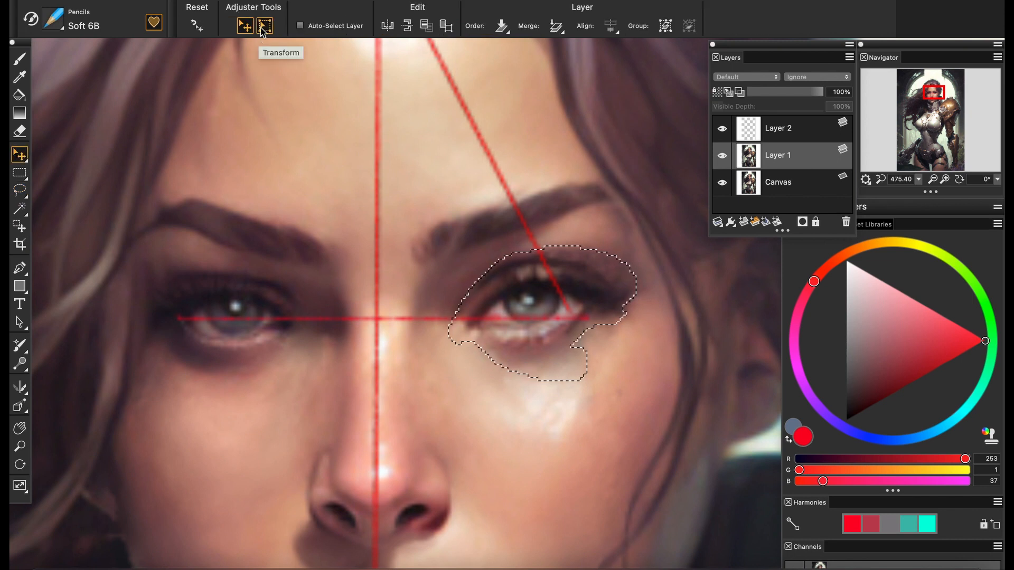
mouse_move(633, 263)
mouse_down()
mouse_move(630, 270)
mouse_move(642, 256)
mouse_up()
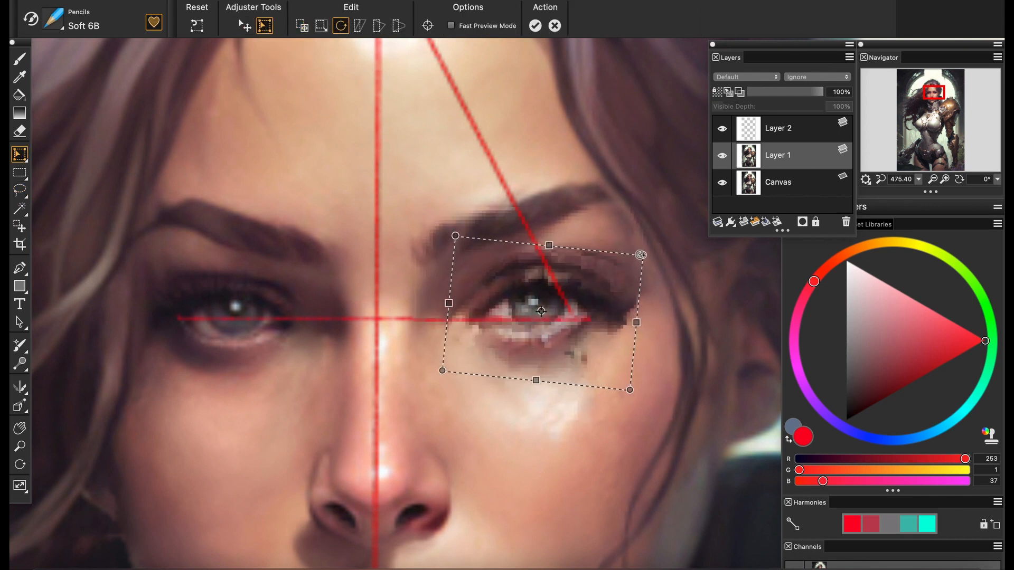
key(Return)
key(super+d)
drag(919, 180, 968, 194)
key(super+z)
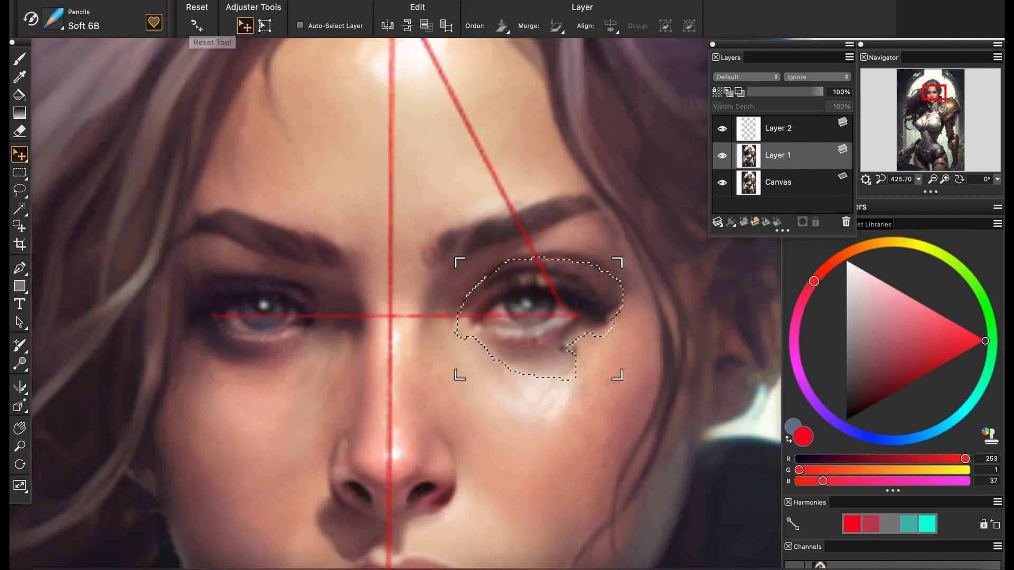
key(super+d)
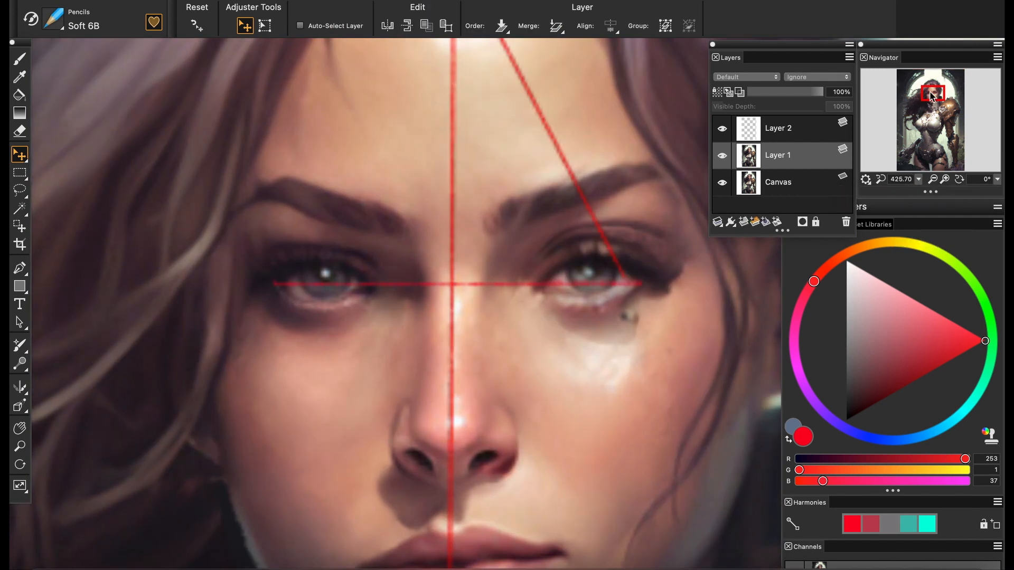
drag(931, 96, 929, 120)
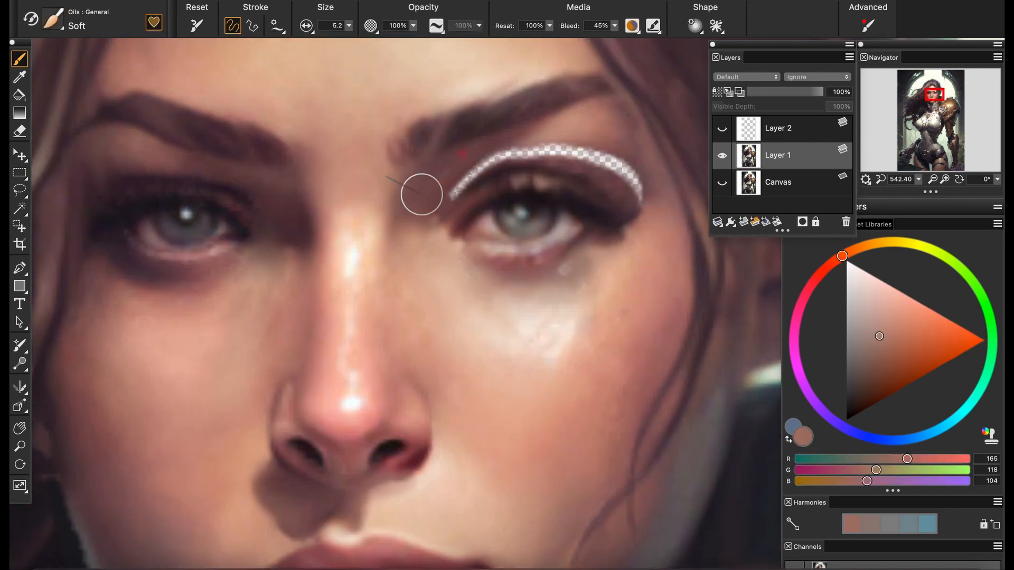
Paint over the transparent gap above the right-hand eye with sampled browns using the Oils Soft brush
alt+click(453, 199)
alt+click(471, 186)
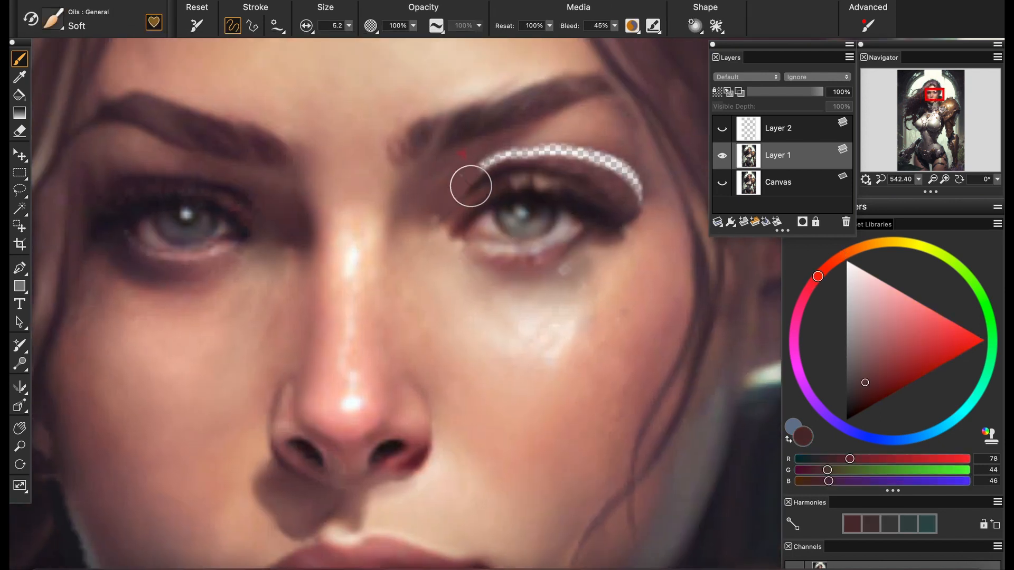
alt+click(499, 146)
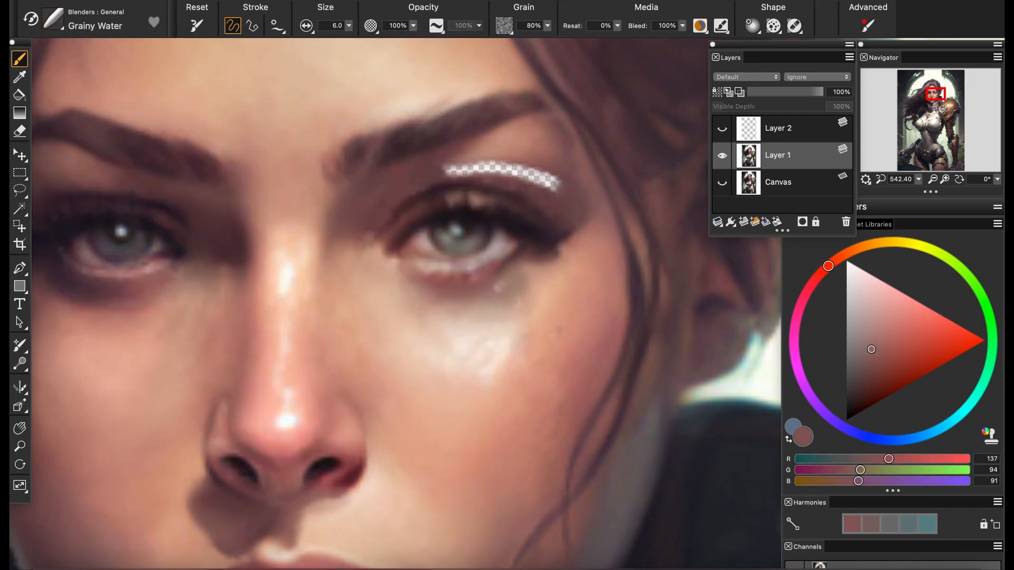
drag(552, 182, 537, 180)
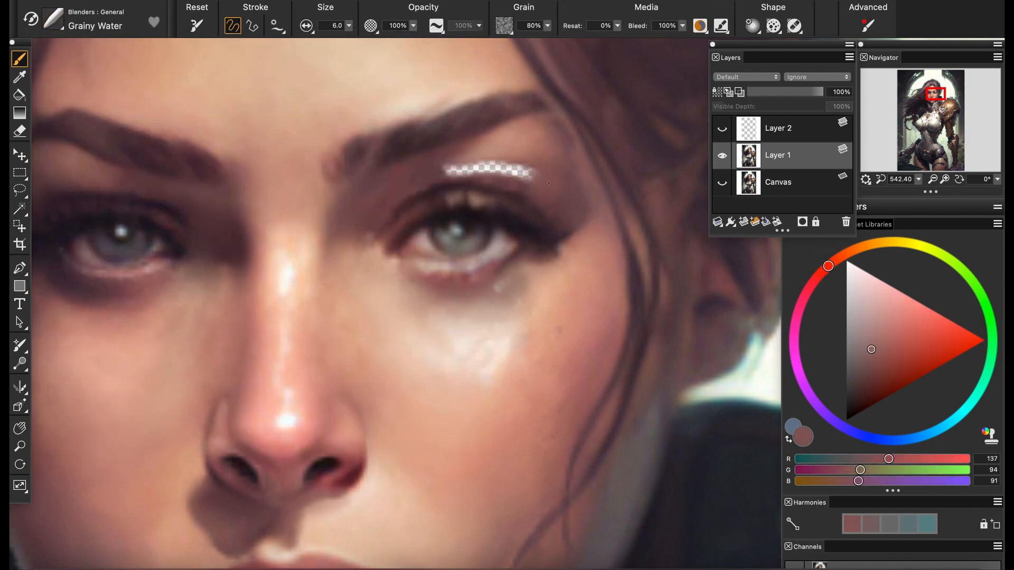
Set the Grainy Water blender's size to 4.7 and blend the filled area above the right-hand eye
click(349, 26)
mouse_move(483, 148)
mouse_down()
mouse_move(506, 163)
mouse_move(515, 192)
mouse_up()
click(309, 37)
key(ctrl+z)
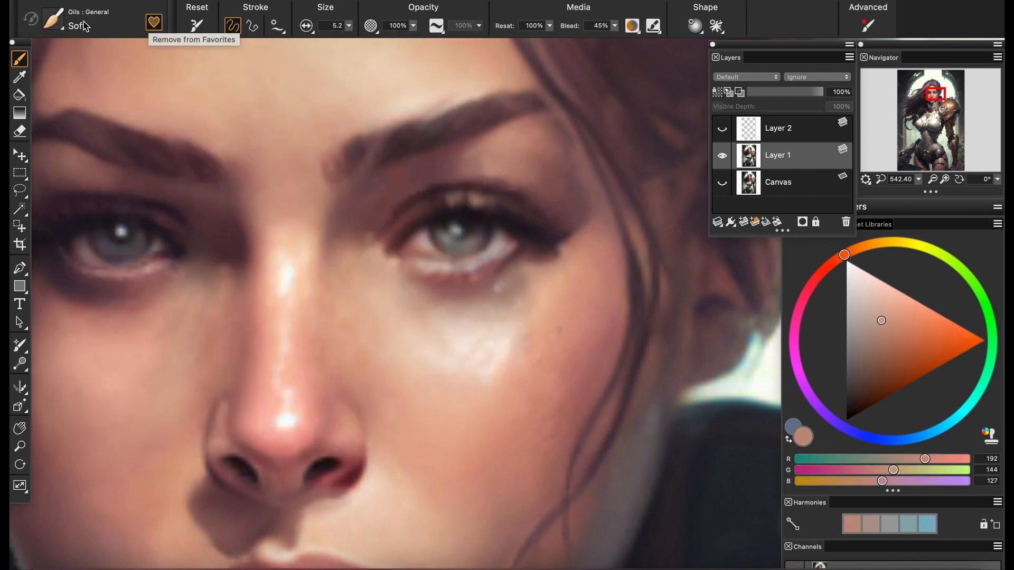
Touch up the skin between the right-hand eyebrow and lid with sampled peach and brown tones using Oils Soft
alt+click(531, 189)
alt+click(501, 153)
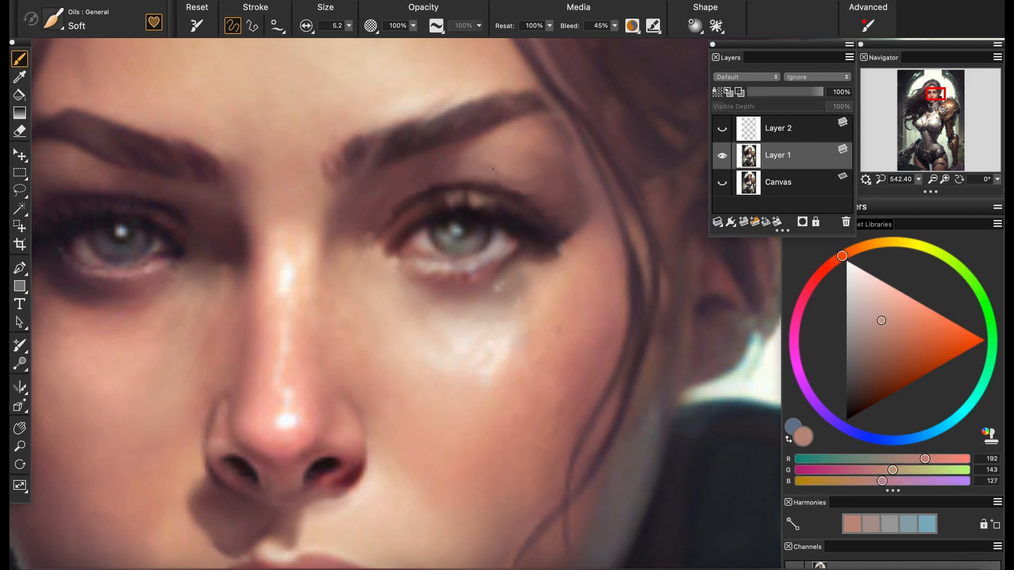
alt+click(462, 167)
drag(489, 156, 455, 161)
alt+click(483, 151)
alt+click(523, 185)
alt+click(524, 187)
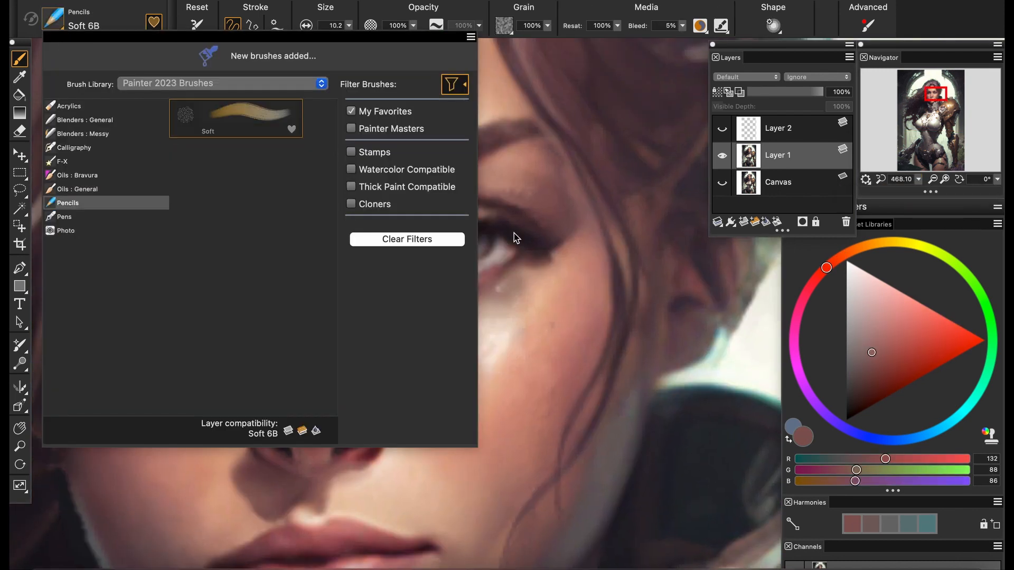
Draw the upper lid crease of the right-hand eye in sampled dark browns with the Soft 6B pencil
alt+click(532, 216)
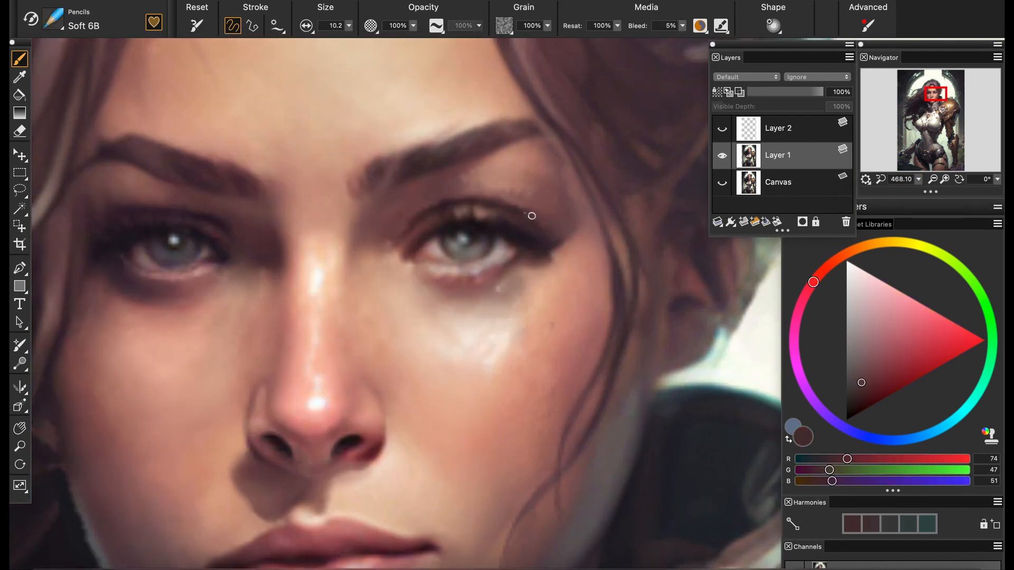
alt+click(465, 204)
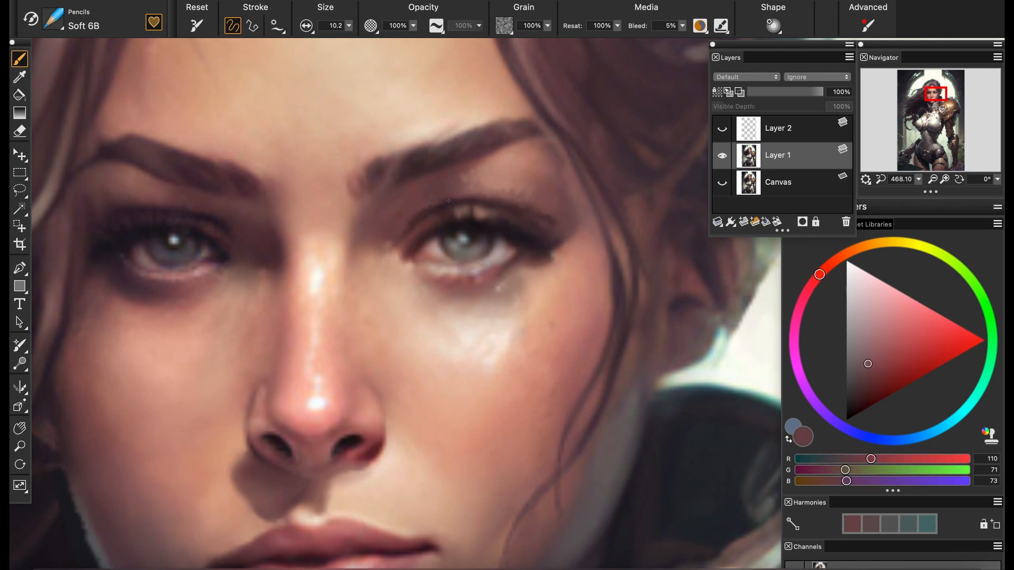
alt+click(476, 202)
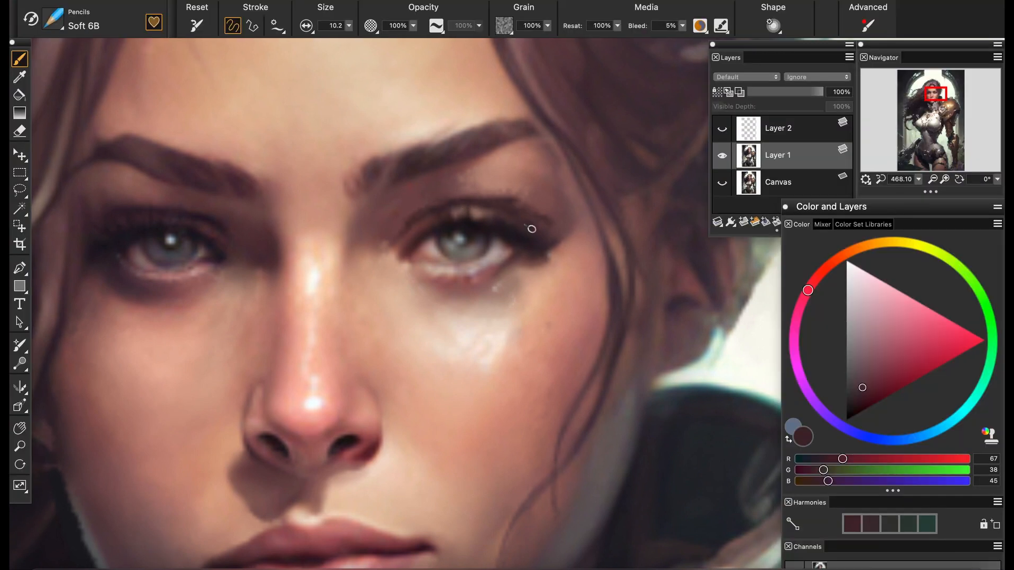
alt+click(504, 196)
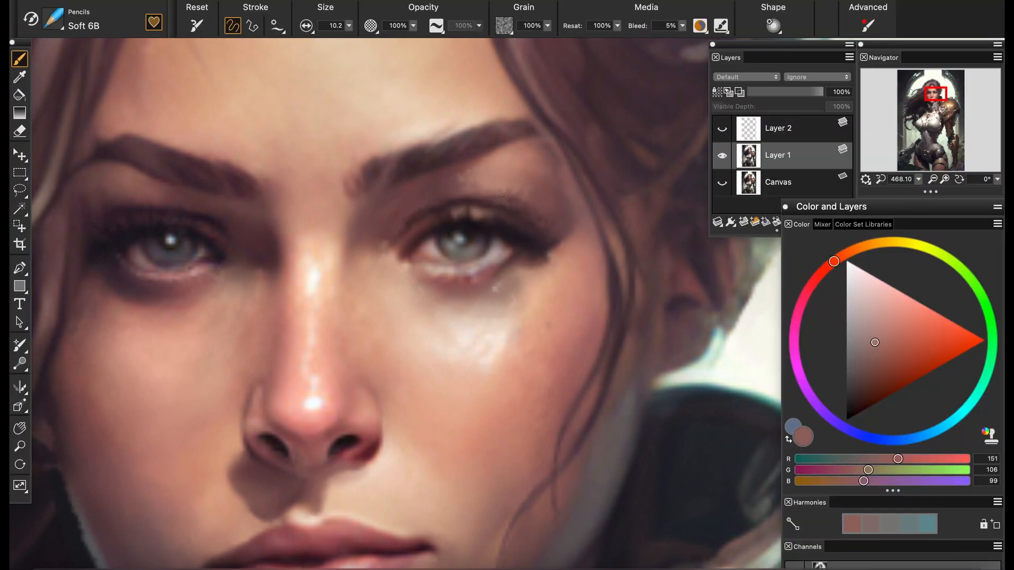
Sample dark lid tones and define the outer upper lid of the left-hand eye with the Soft 6B pencil
alt+click(127, 204)
alt+click(111, 205)
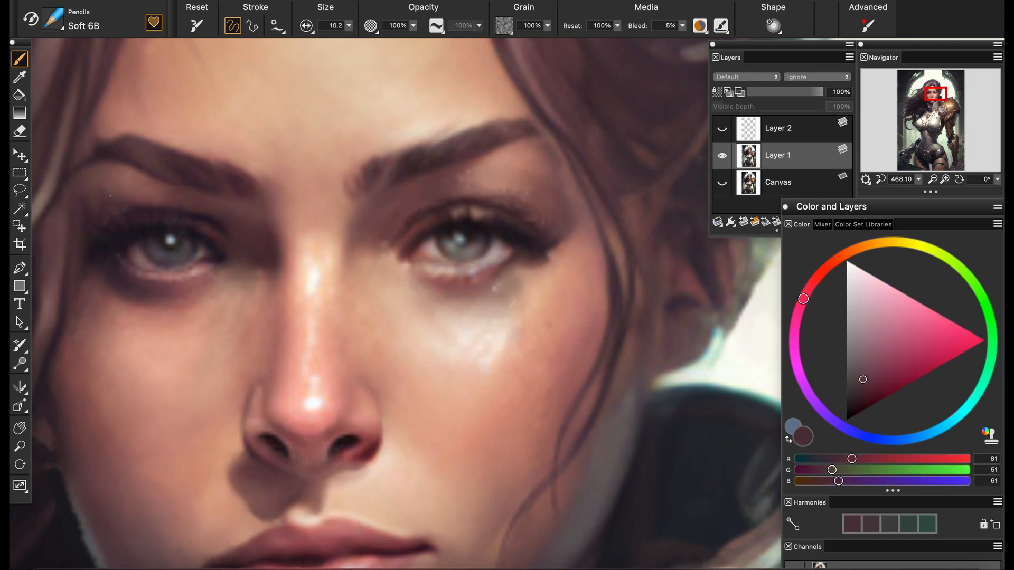
alt+click(129, 204)
alt+click(112, 210)
alt+click(115, 224)
alt+click(115, 228)
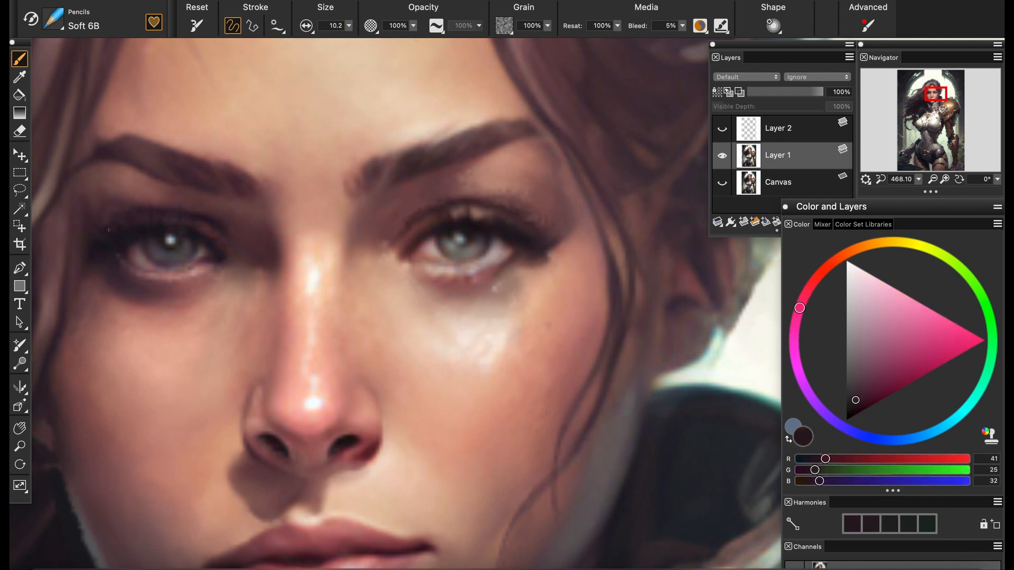
Touch up the right-hand eye's lid crease and switch to a general blender for the eyelids
alt+click(520, 204)
click(53, 19)
click(77, 121)
click(233, 201)
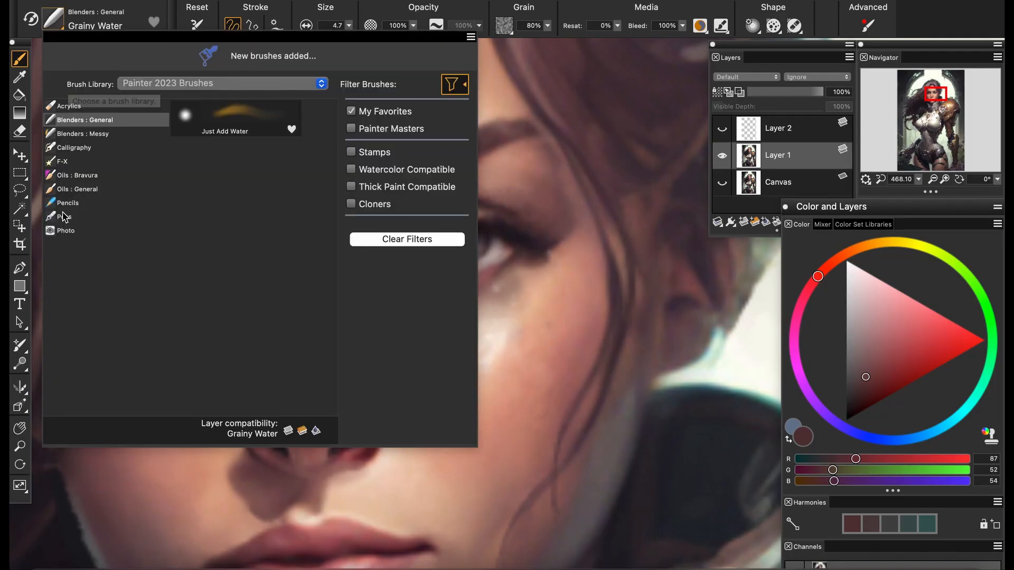
Return to the Soft 6B pencil and darken the inner upper lid of the left-hand eye
click(67, 204)
click(233, 119)
alt+click(207, 224)
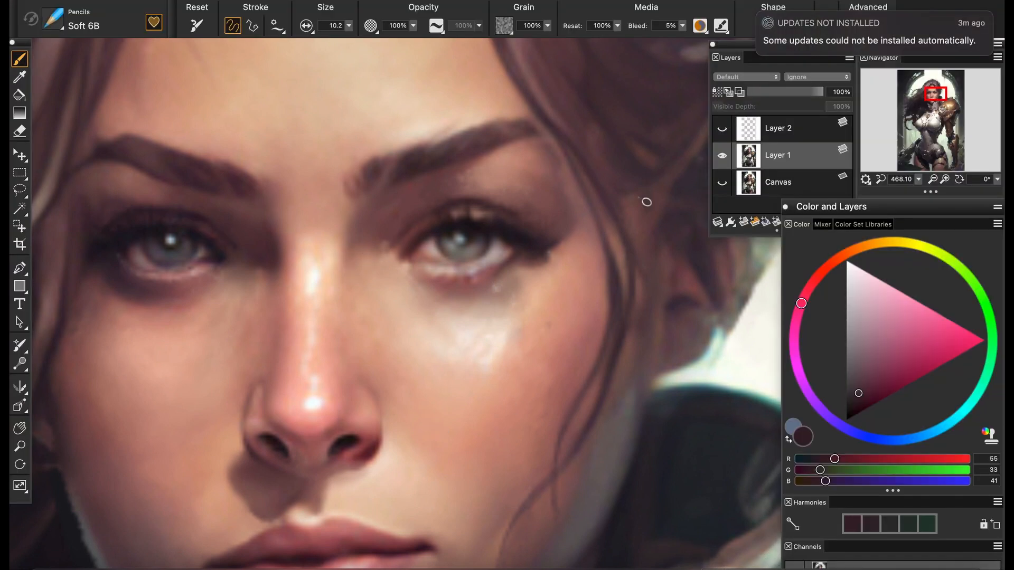
Soften the penciled eyelid strokes and the skin under the right-hand eye with the Grainy Water blender
click(53, 20)
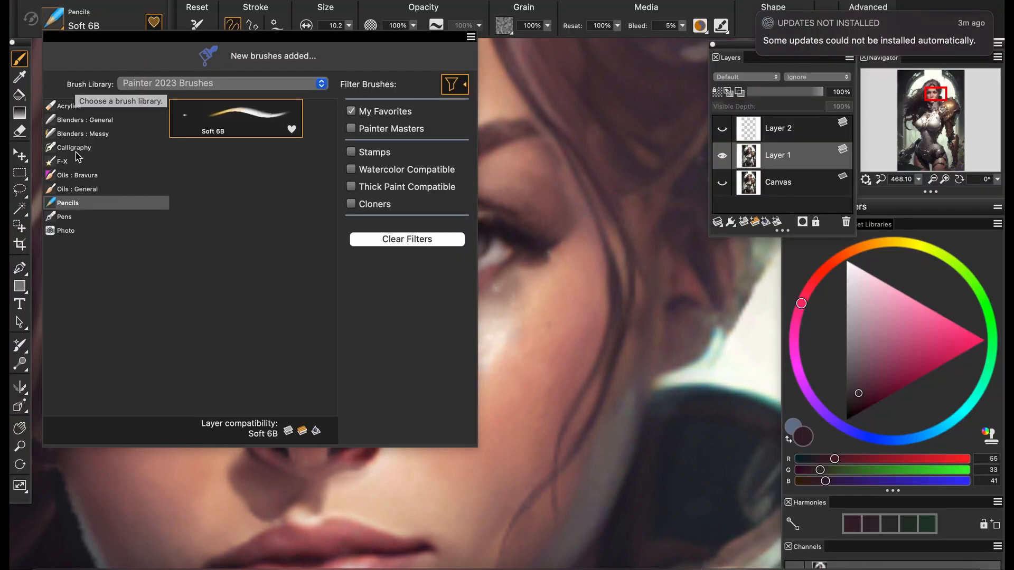
click(85, 120)
click(232, 119)
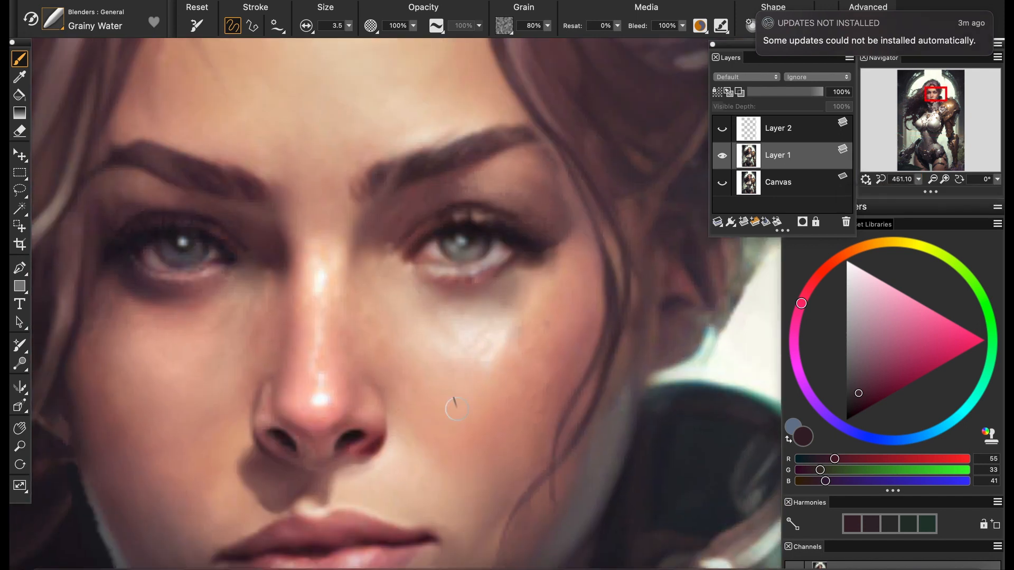
Show Layer 2's guide lines and switch to the Soft oil brush for retouching the lower face
drag(919, 180, 961, 192)
click(933, 97)
click(722, 129)
click(53, 20)
click(76, 187)
click(232, 118)
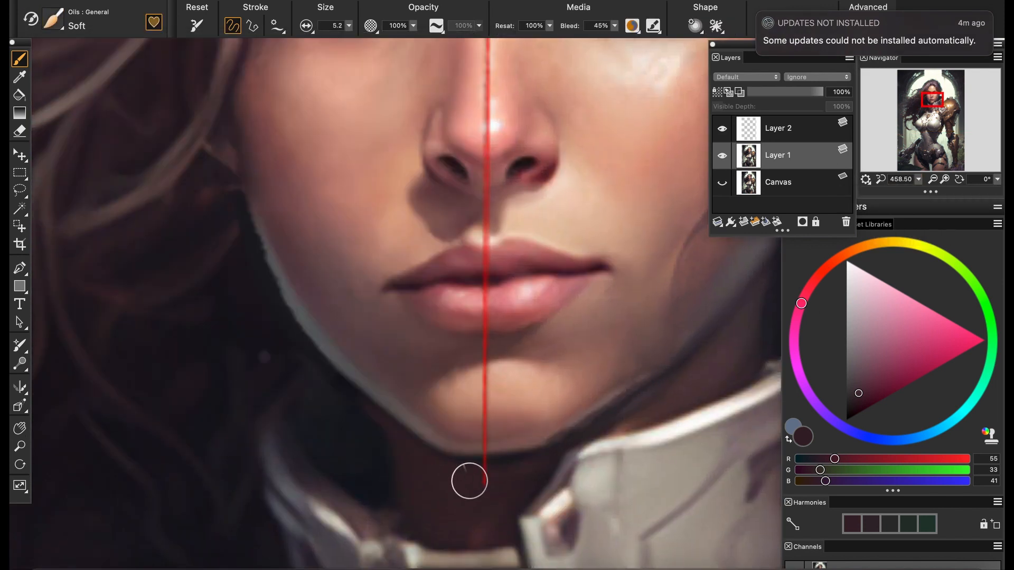
Sample skin tones and repaint the chin's lower edge around the vertical guide line
alt+click(468, 431)
alt+click(501, 457)
alt+click(536, 456)
drag(486, 458, 445, 455)
alt+click(496, 449)
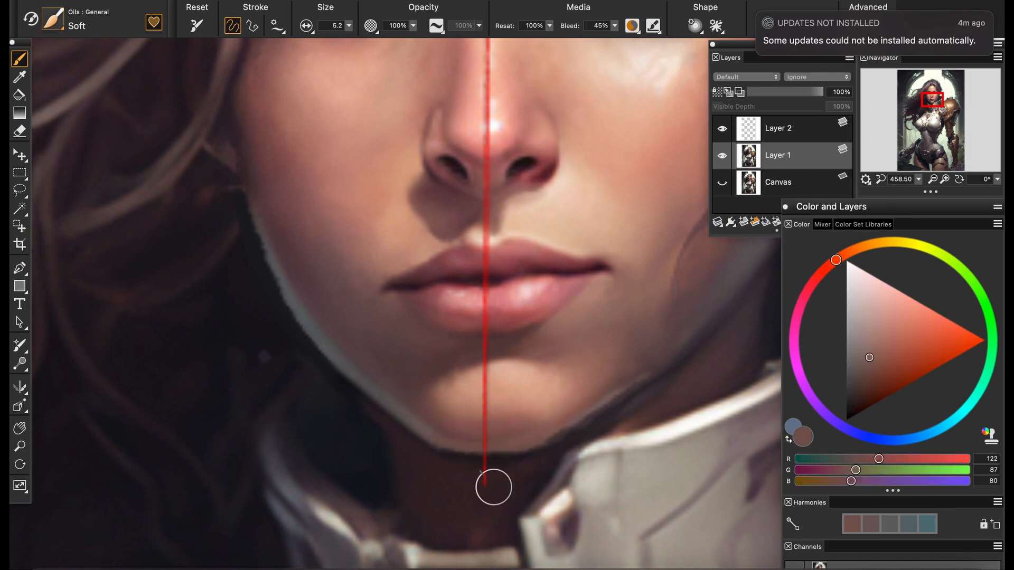
Sample dark neck and jaw tones and clean up the shadow edge along the chin and jawline
alt+click(494, 487)
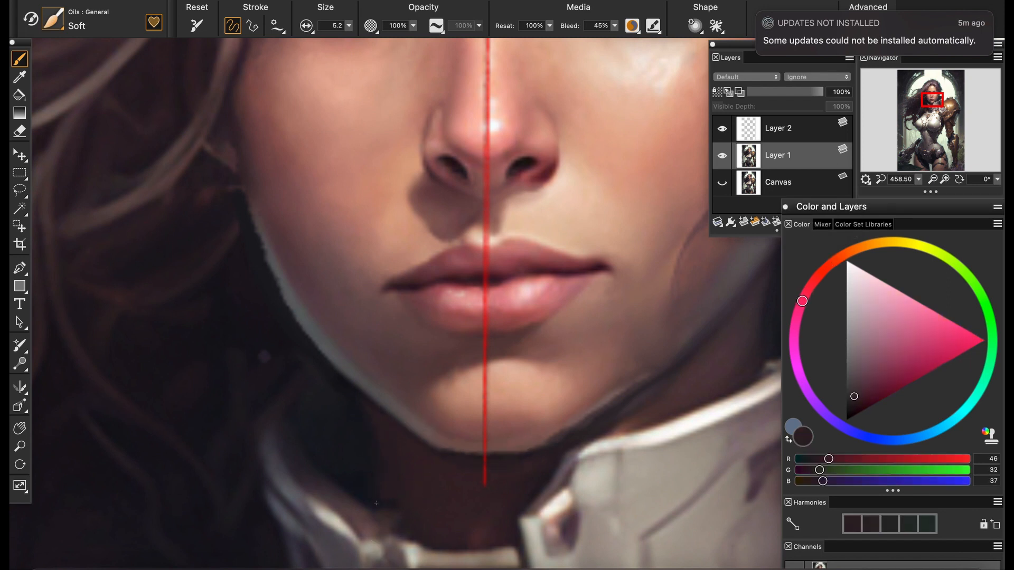
alt+click(549, 437)
scroll(509, 293, down, 8)
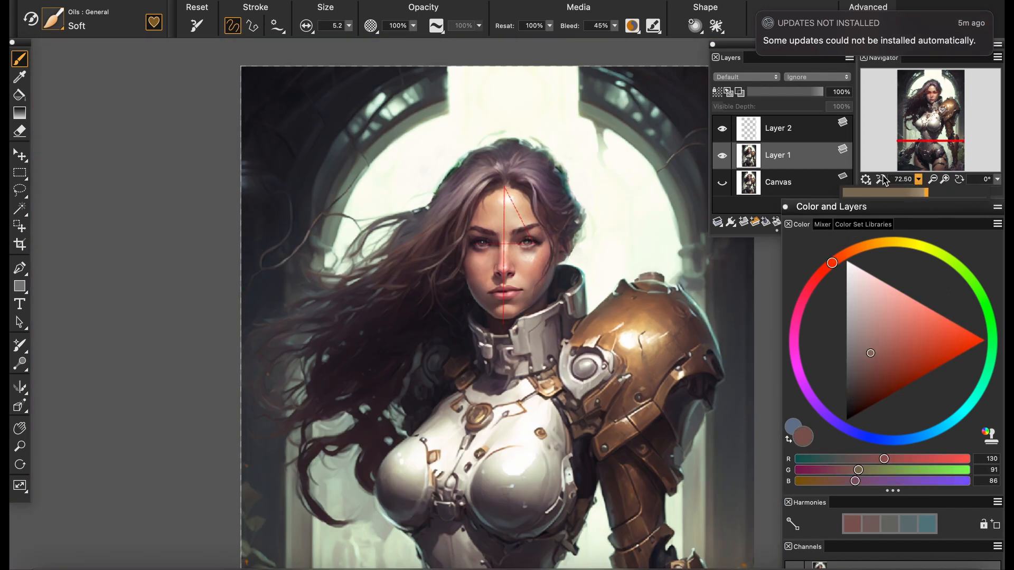
scroll(509, 293, up, 9)
alt+click(637, 287)
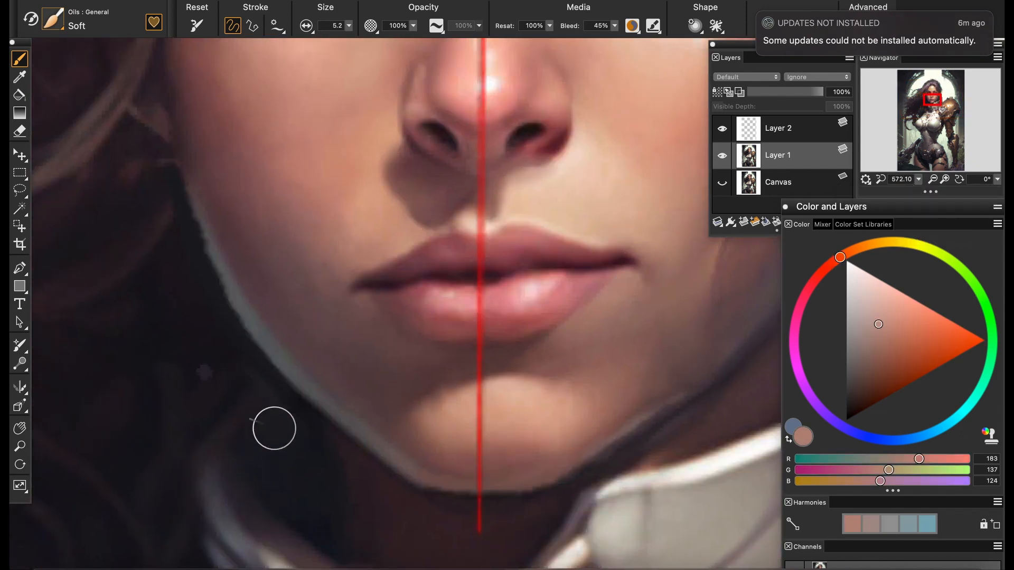
alt+click(274, 429)
scroll(530, 341, down, 4)
scroll(529, 275, up, 3)
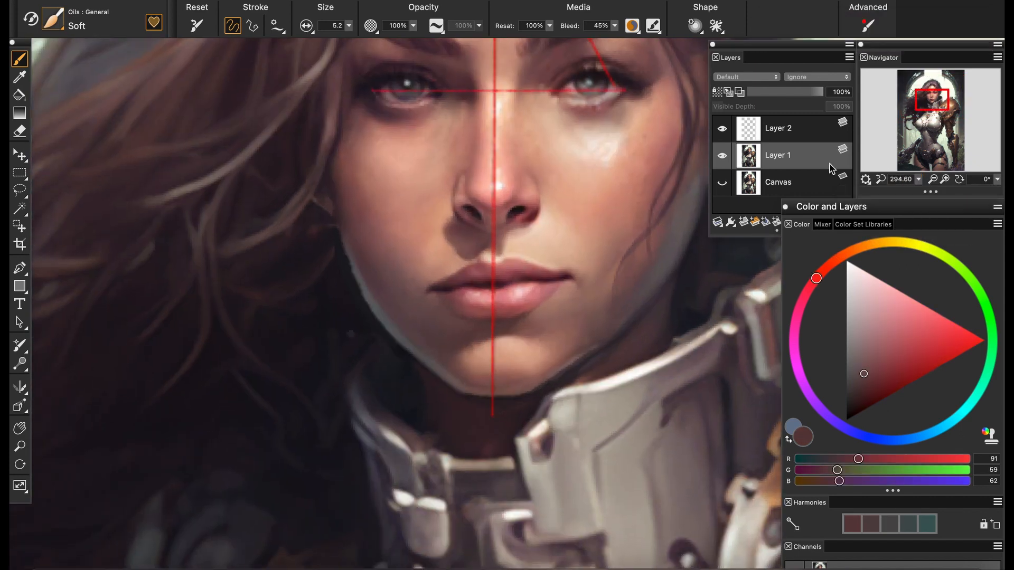
Outline the whole mouth with a freehand Lasso selection, leaving a small margin of skin
scroll(507, 275, up, 3)
click(20, 190)
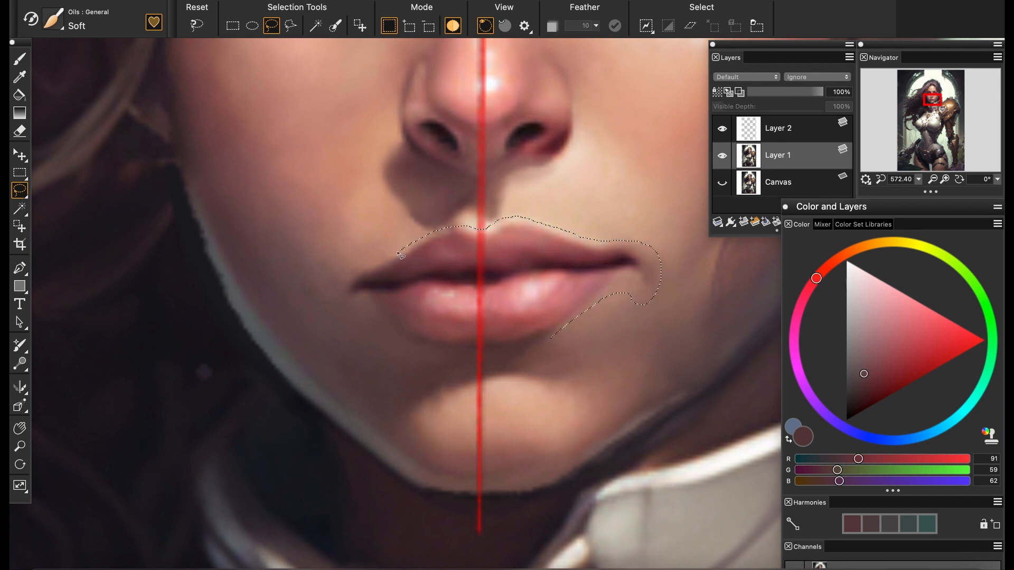
drag(481, 357, 550, 340)
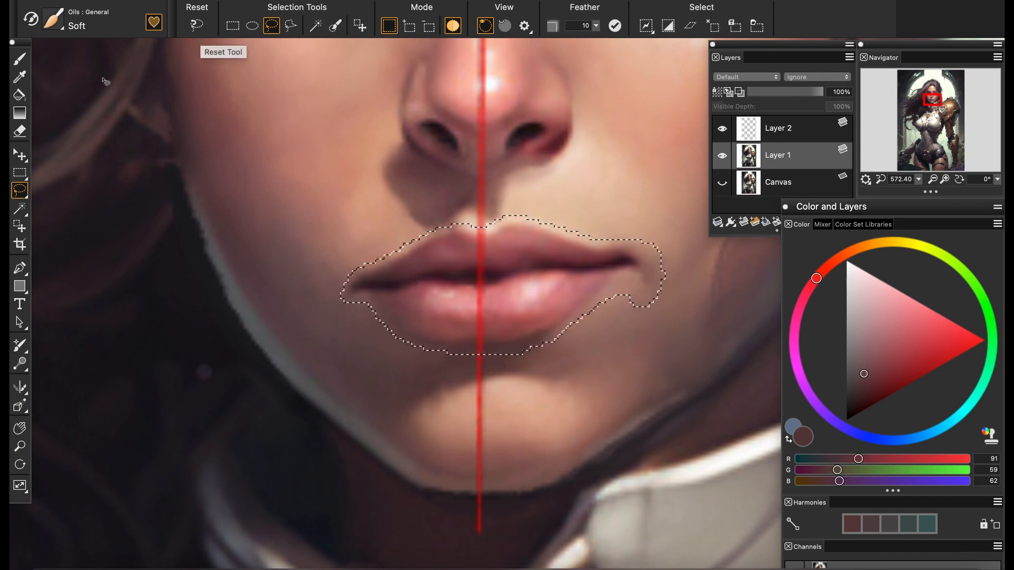
Rotate the selected mouth slightly clockwise to level it and compare Layer 1 with the original canvas
click(20, 154)
click(270, 26)
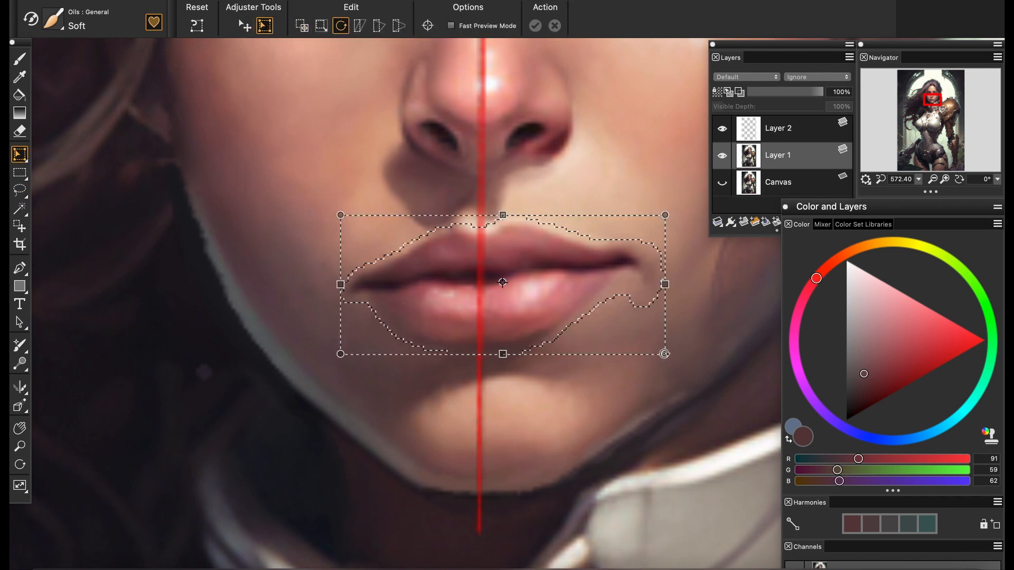
drag(665, 354, 661, 359)
key(Return)
click(264, 26)
click(341, 25)
click(533, 25)
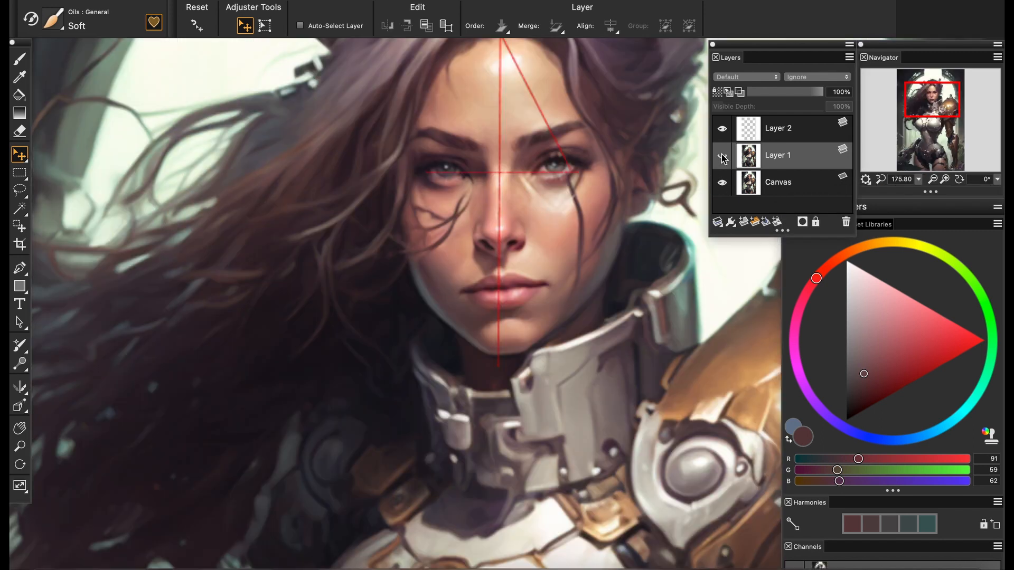
click(722, 157)
click(722, 157)
click(723, 158)
click(722, 157)
click(722, 159)
click(723, 158)
click(723, 158)
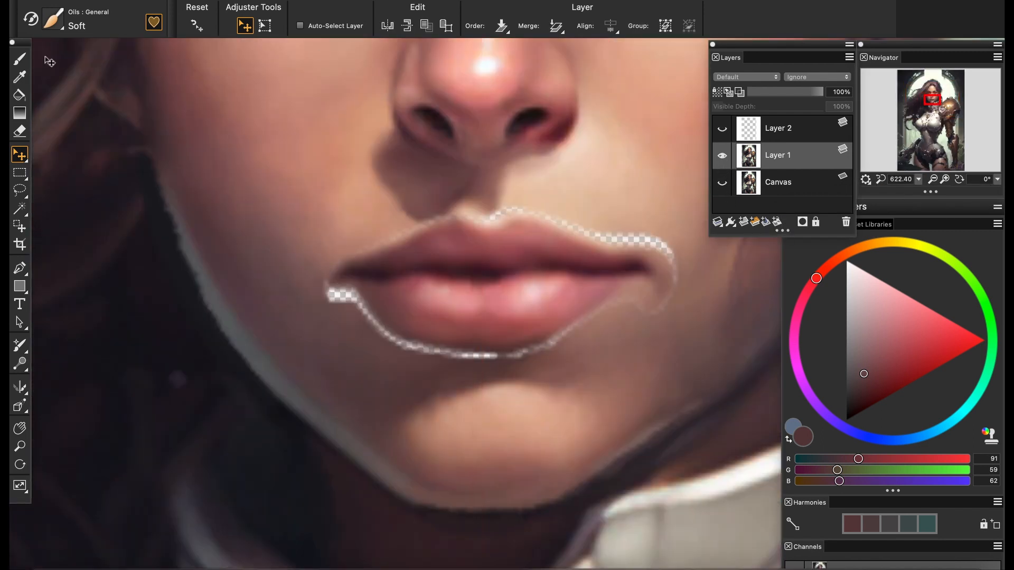
Fill the transparent gap around the left-hand mouth corner and upper lip edge with sampled skin tones using the Soft oil brush
click(19, 59)
alt+click(351, 327)
mouse_move(349, 312)
mouse_down()
mouse_move(331, 300)
mouse_move(401, 345)
mouse_up()
alt+click(381, 346)
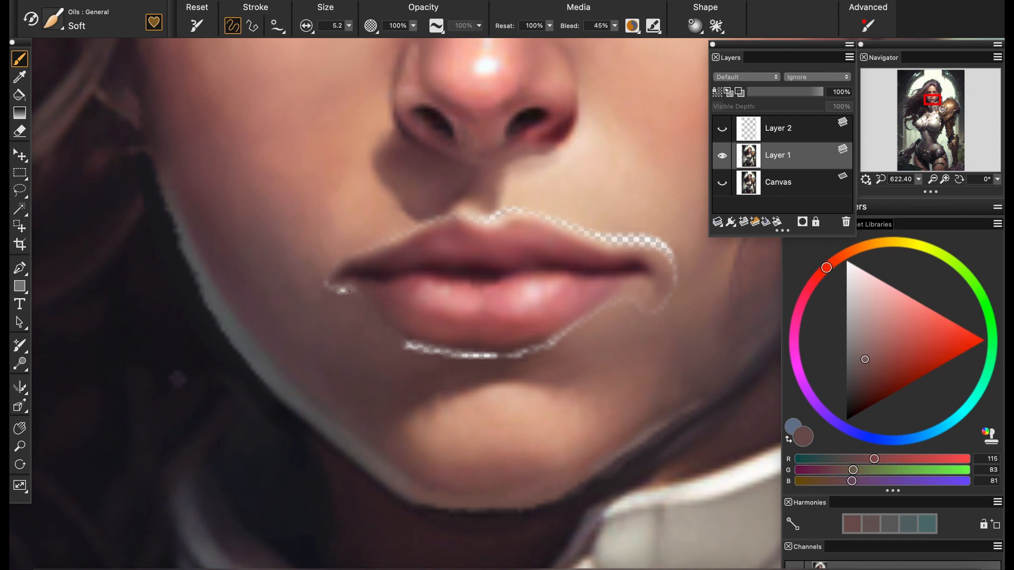
drag(349, 291, 325, 284)
alt+click(320, 270)
alt+click(355, 244)
drag(370, 250, 414, 233)
alt+click(365, 260)
alt+click(321, 284)
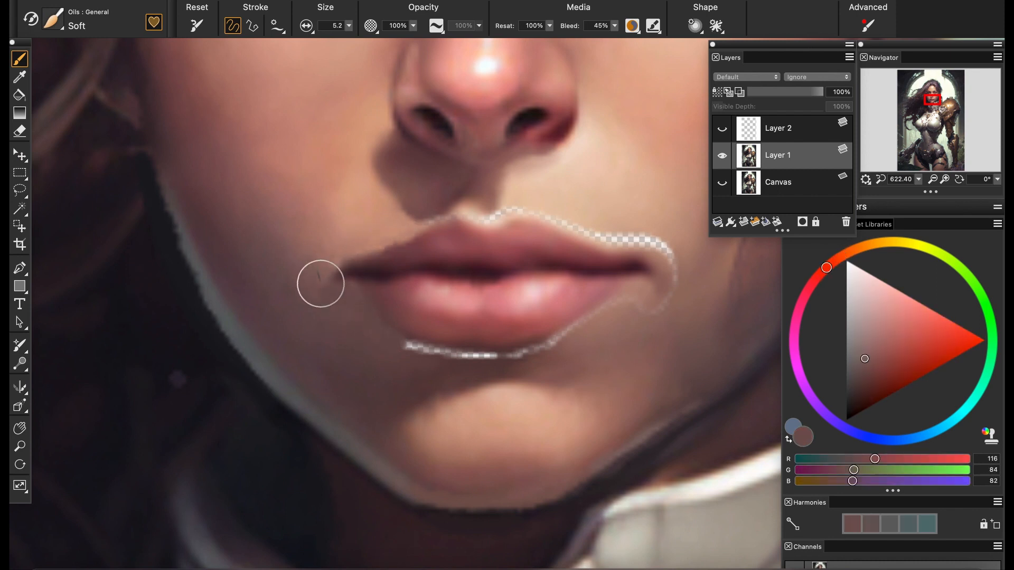
alt+click(344, 254)
Paint over the transparent gap beneath the lower lip with sampled shadow and skin tones
alt+click(471, 365)
mouse_move(472, 358)
mouse_down()
mouse_move(520, 354)
mouse_move(406, 346)
mouse_up()
alt+click(470, 365)
alt+click(381, 354)
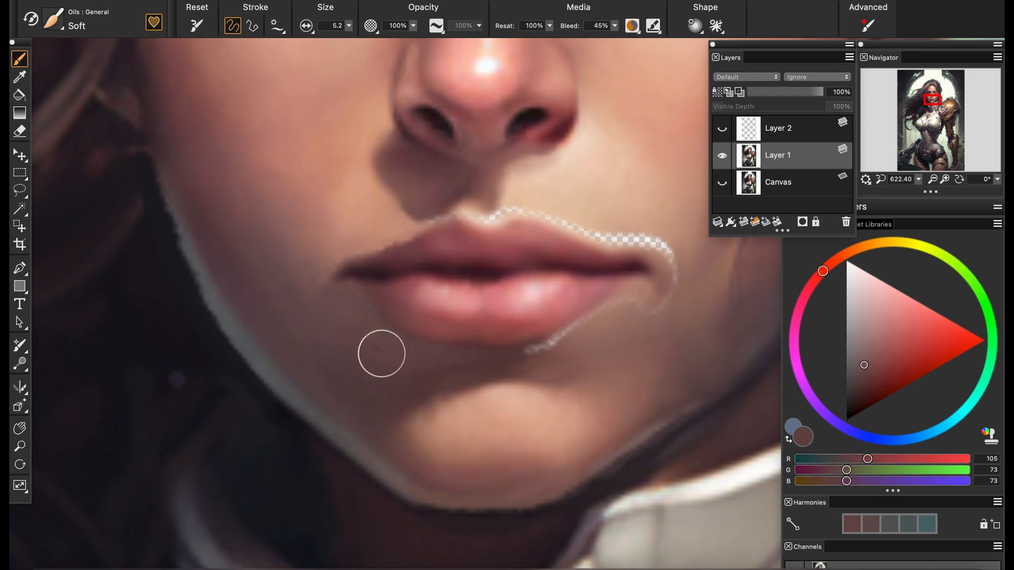
alt+click(527, 355)
alt+click(621, 322)
mouse_move(557, 341)
mouse_down()
mouse_move(578, 321)
mouse_move(621, 294)
mouse_move(660, 320)
mouse_move(677, 271)
mouse_move(666, 248)
mouse_move(675, 264)
mouse_move(635, 230)
mouse_move(633, 241)
mouse_move(658, 244)
mouse_move(578, 227)
mouse_up()
Fill the remaining gaps around the right-hand mouth corner and above the upper lip with sampled skin tones
alt+click(660, 325)
alt+click(687, 295)
alt+click(681, 267)
alt+click(674, 262)
alt+click(635, 230)
alt+click(579, 218)
drag(531, 212, 486, 219)
alt+click(513, 200)
alt+click(459, 214)
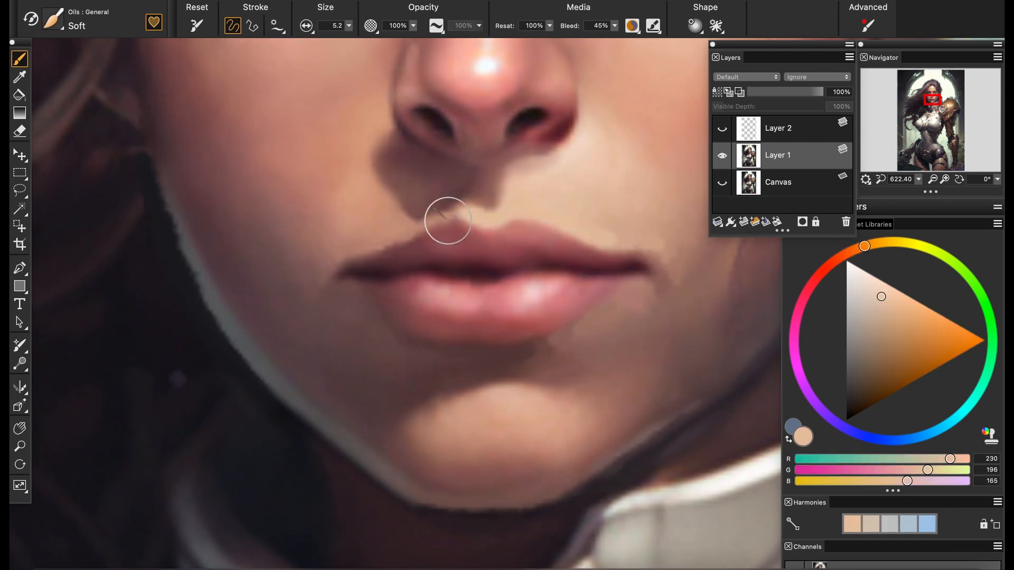
Blend the patched skin around the lips with Grainy Water and switch to the Soft 6B pencil in pale peach
click(53, 19)
click(237, 159)
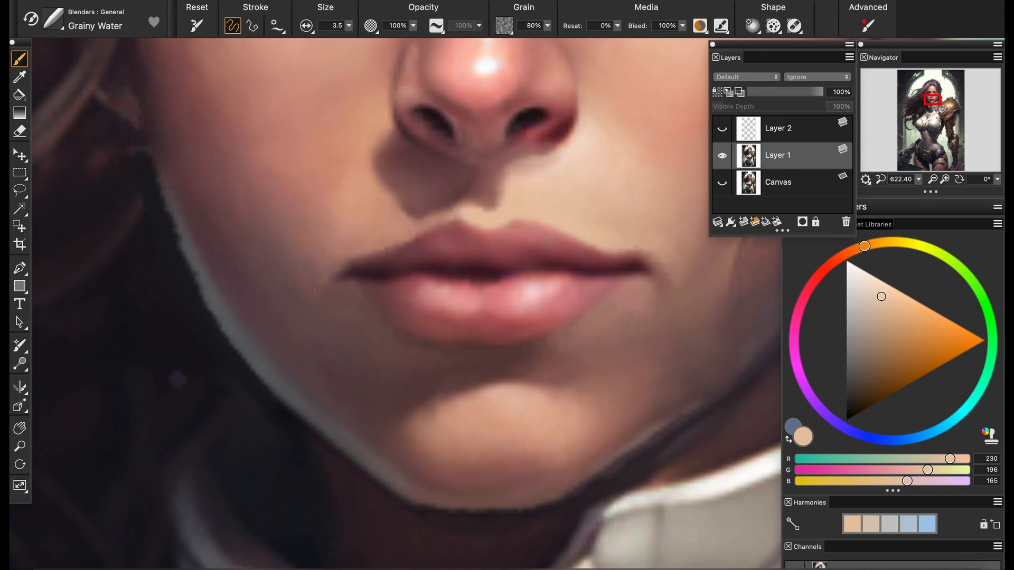
click(863, 270)
click(53, 19)
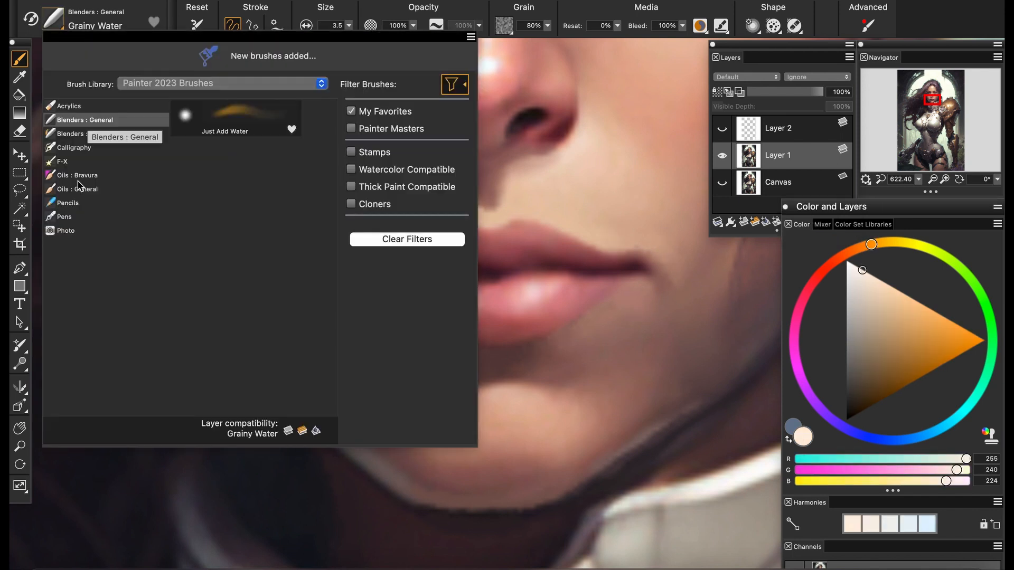
click(79, 203)
click(236, 118)
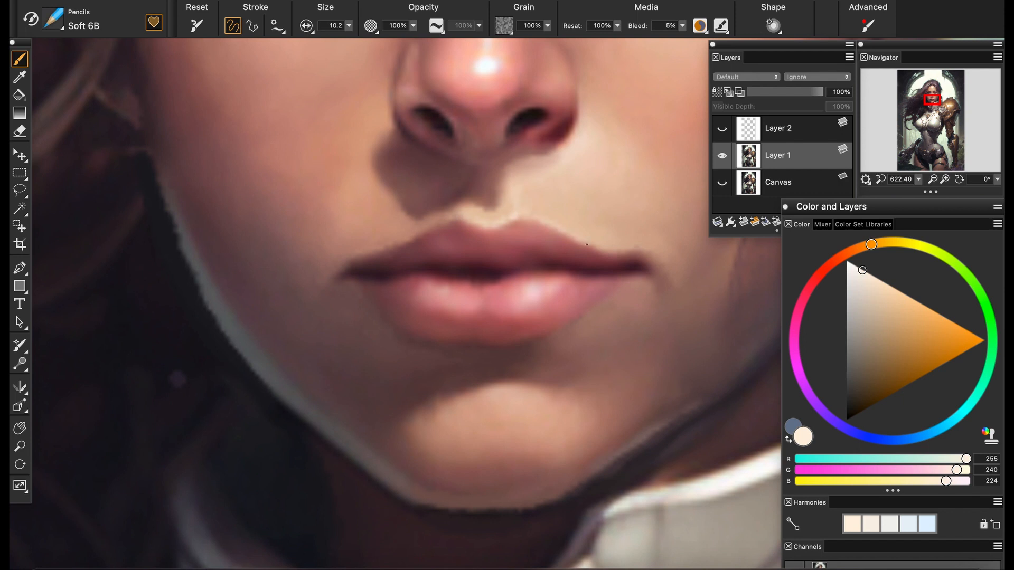
Refine the lower lip with muted reds using the Soft 6B pencil at size 3.0
click(823, 271)
click(894, 347)
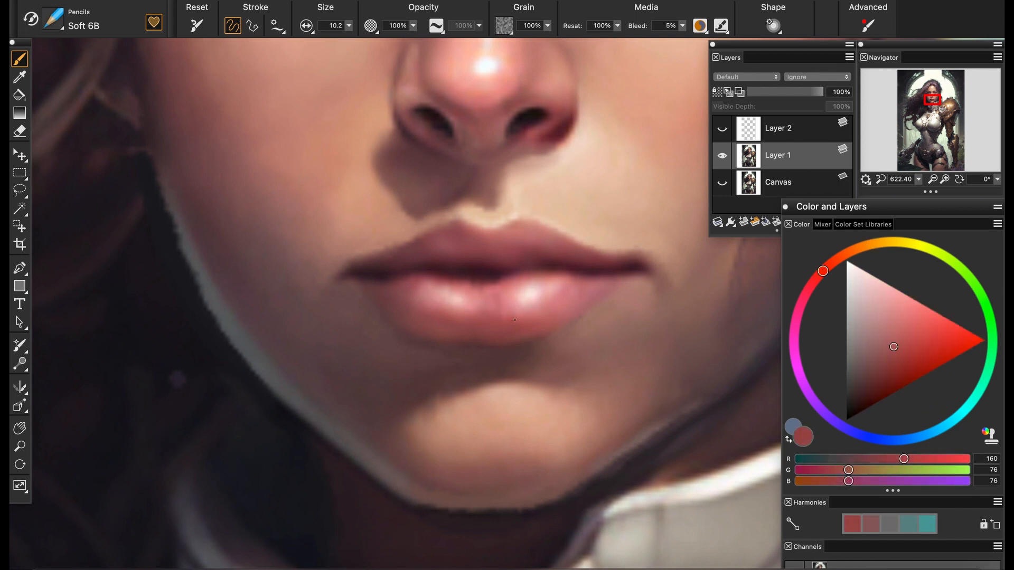
click(891, 354)
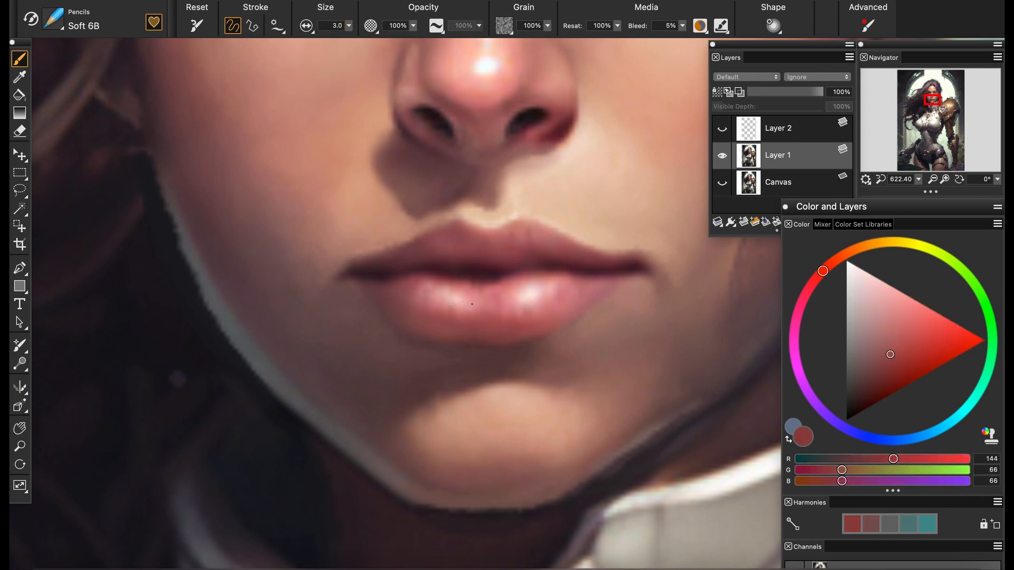
alt+click(486, 304)
alt+click(487, 310)
Show the Canvas layer and toggle Layer 1 to compare the retouched face with the original
drag(919, 179, 890, 210)
click(722, 183)
click(722, 155)
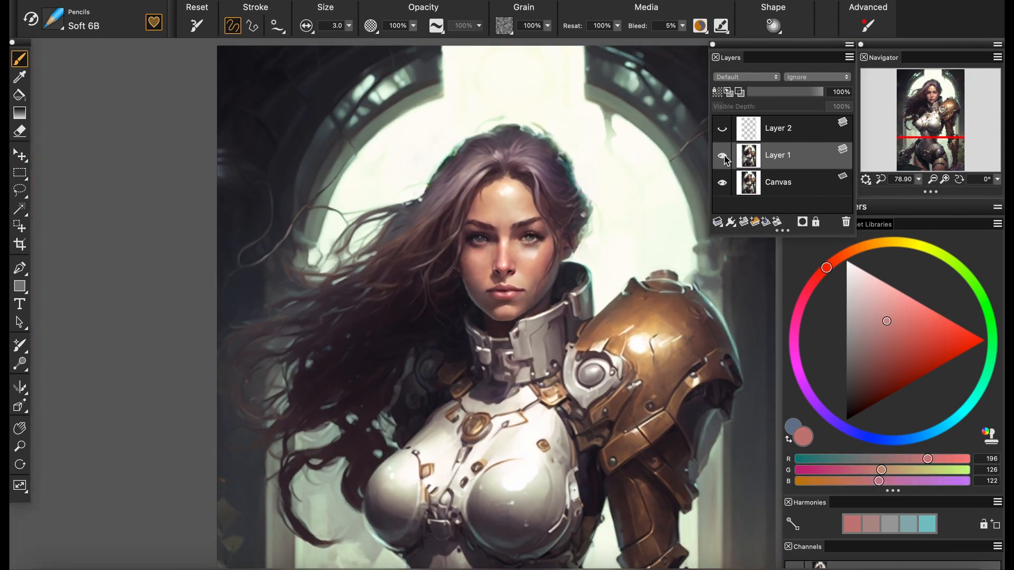
drag(921, 107, 931, 120)
mouse_move(918, 180)
mouse_down()
mouse_move(909, 181)
mouse_move(923, 182)
mouse_up()
drag(926, 135, 939, 143)
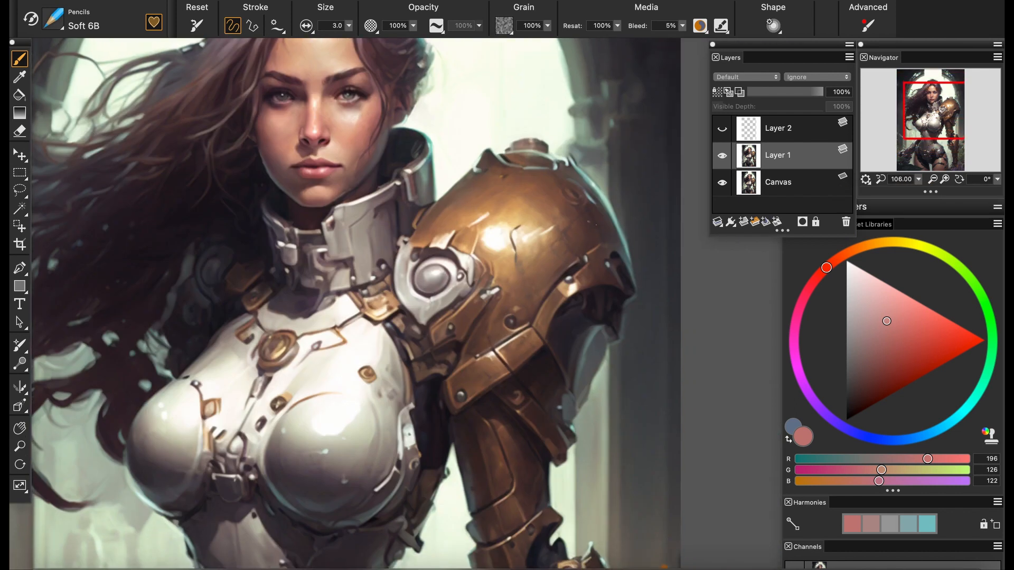
Choose the Photo Soft Colorize brush and paste a copy of the whole image onto a new layer
click(53, 19)
click(73, 228)
click(236, 115)
key(super+a)
key(super+c)
key(super+v)
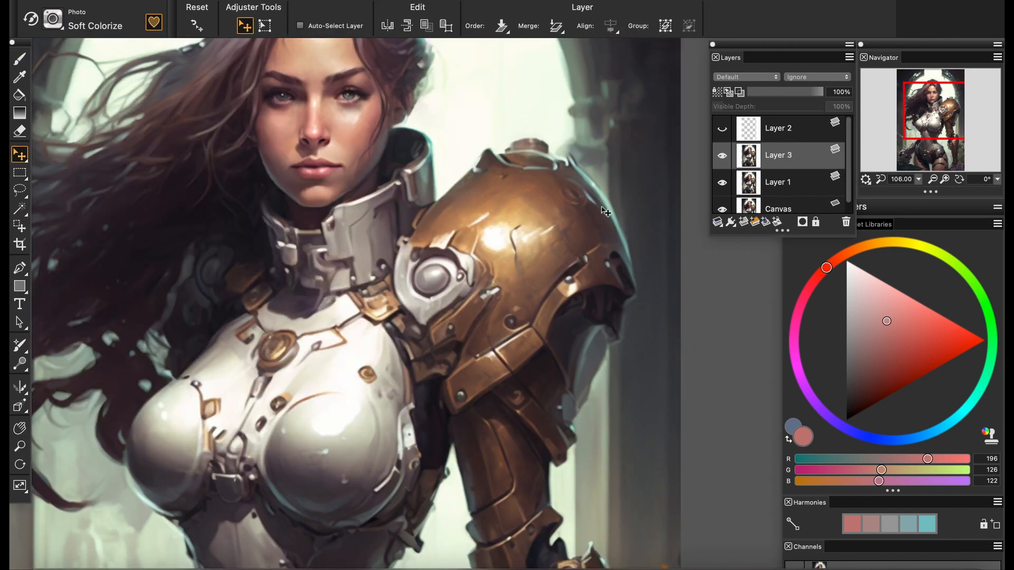
Colorize the large gold shoulder and upper-arm armor bright red (RGB 230, 64, 42) with Soft Colorize
click(833, 262)
click(947, 335)
click(19, 59)
drag(523, 206, 514, 314)
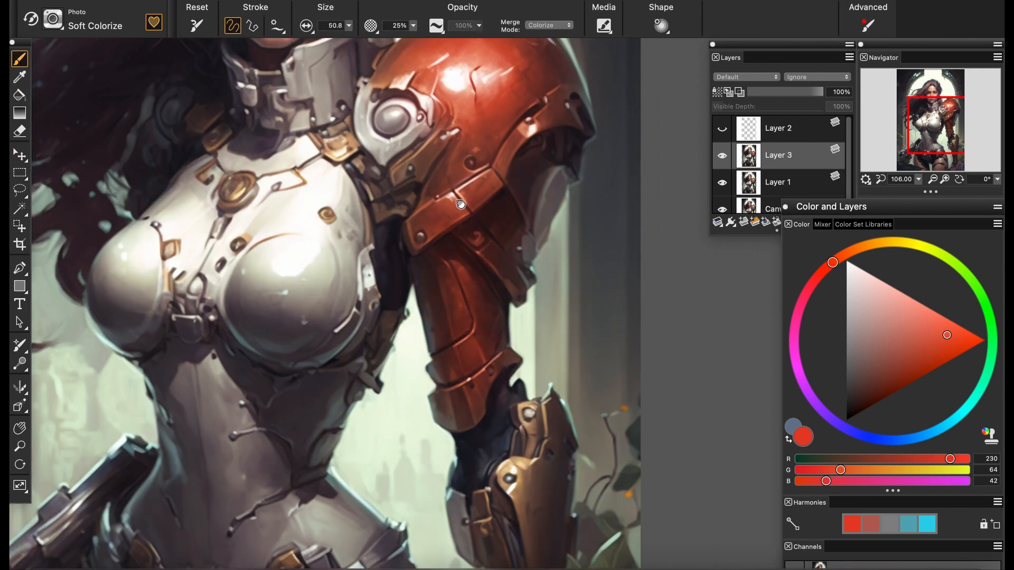
scroll(293, 158, up, 3)
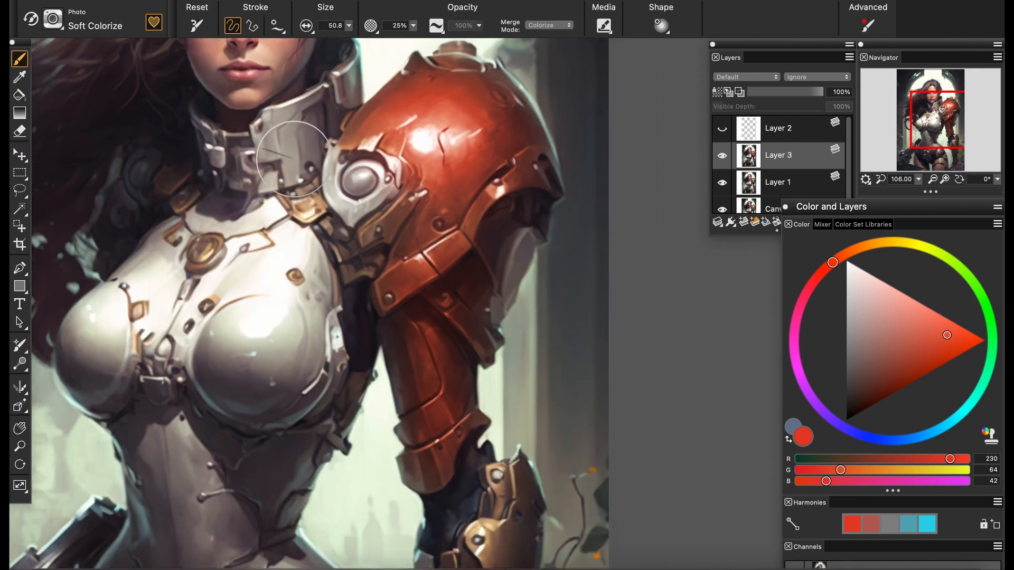
Reduce the brush size and tint the collar clasp, chest medallion and remaining gold arm armor red
key(bracketleft)
key(bracketleft)
key(bracketleft)
drag(299, 198, 313, 211)
drag(196, 251, 249, 162)
drag(544, 465, 448, 242)
mouse_move(449, 227)
mouse_down()
mouse_move(459, 264)
mouse_move(391, 87)
mouse_move(668, 186)
mouse_move(607, 322)
mouse_up()
drag(457, 100, 444, 372)
drag(467, 139, 406, 242)
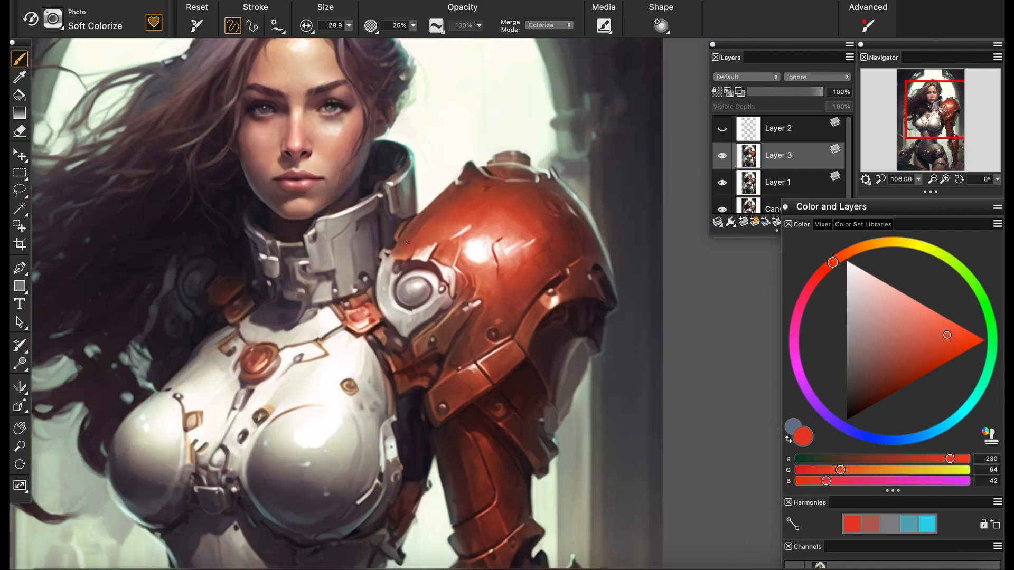
Colorize the round gem on the shoulder armor teal (RGB 42, 230, 214)
click(969, 405)
drag(407, 288, 419, 296)
Try tinting the grey plate behind the upper arm teal with Hard Colorize, undo the strokes and return to Soft Colorize
click(95, 22)
click(296, 179)
drag(573, 357, 555, 394)
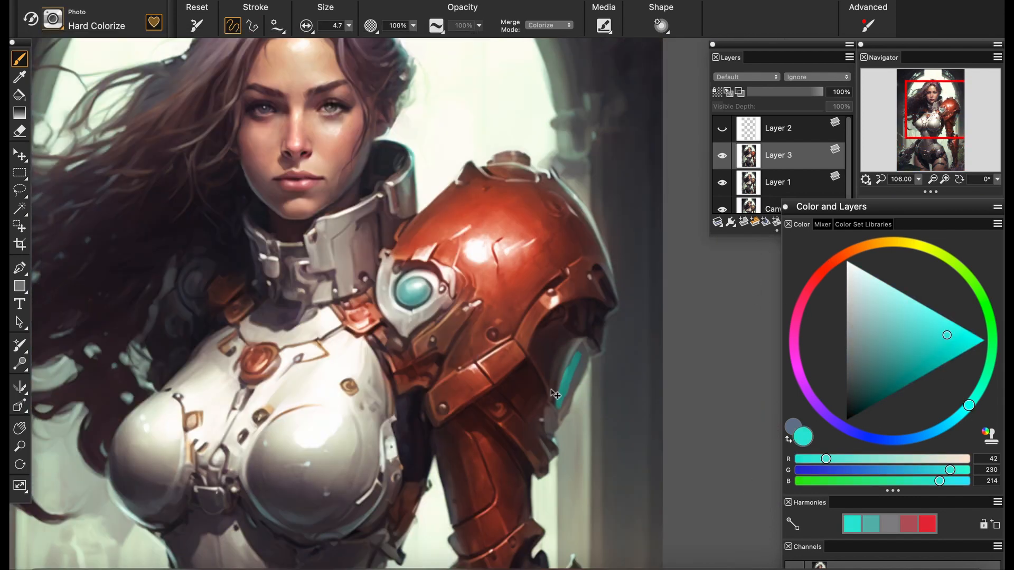
key(super+z)
click(413, 25)
click(404, 53)
click(349, 25)
click(359, 44)
drag(574, 359, 561, 415)
key(super+z)
click(95, 22)
click(295, 242)
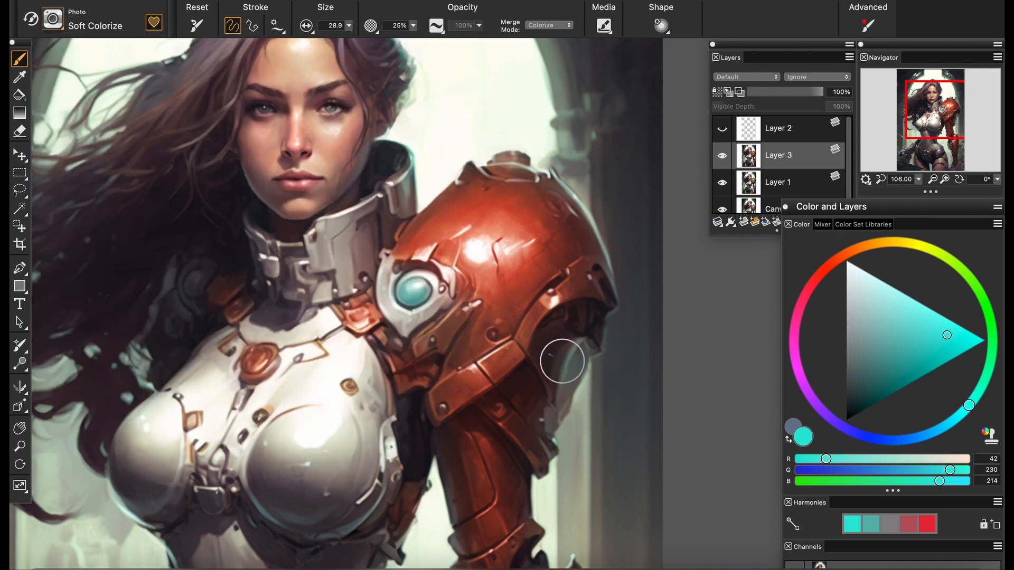
Shift the teal slightly toward green and strengthen the tint on the round shoulder gem
click(977, 393)
drag(411, 293, 423, 297)
mouse_move(477, 484)
mouse_down()
mouse_move(612, 341)
mouse_move(584, 72)
mouse_up()
Colorize the belt fittings and the clasp beneath the chest vivid red (RGB 253, 36, 1)
click(834, 262)
click(991, 345)
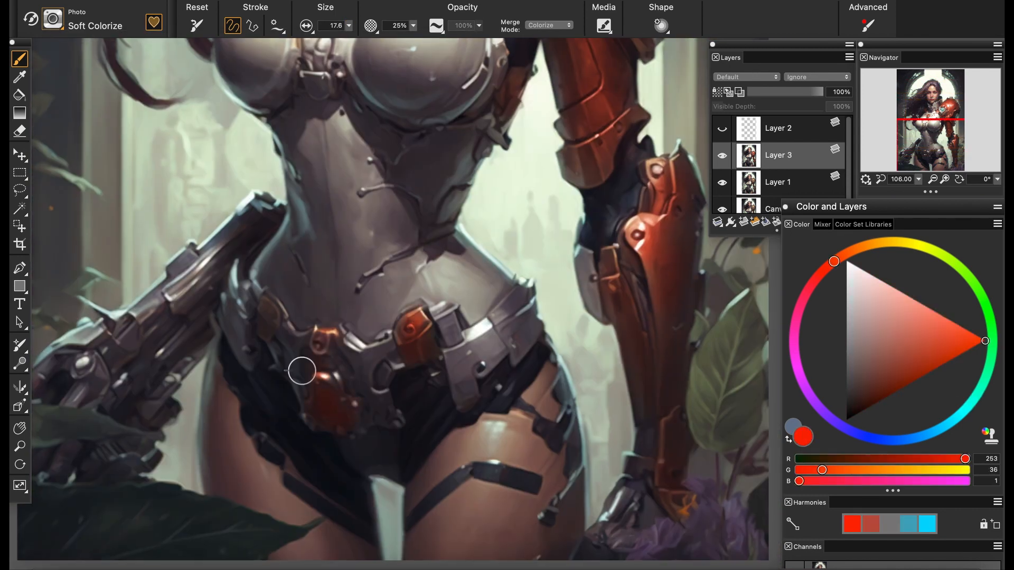
drag(338, 211, 402, 419)
drag(379, 290, 385, 306)
drag(391, 327, 391, 438)
Touch up the shoulder gem with a lighter teal (RGB 128, 230, 208) and save the painting
alt+click(585, 185)
alt+click(584, 189)
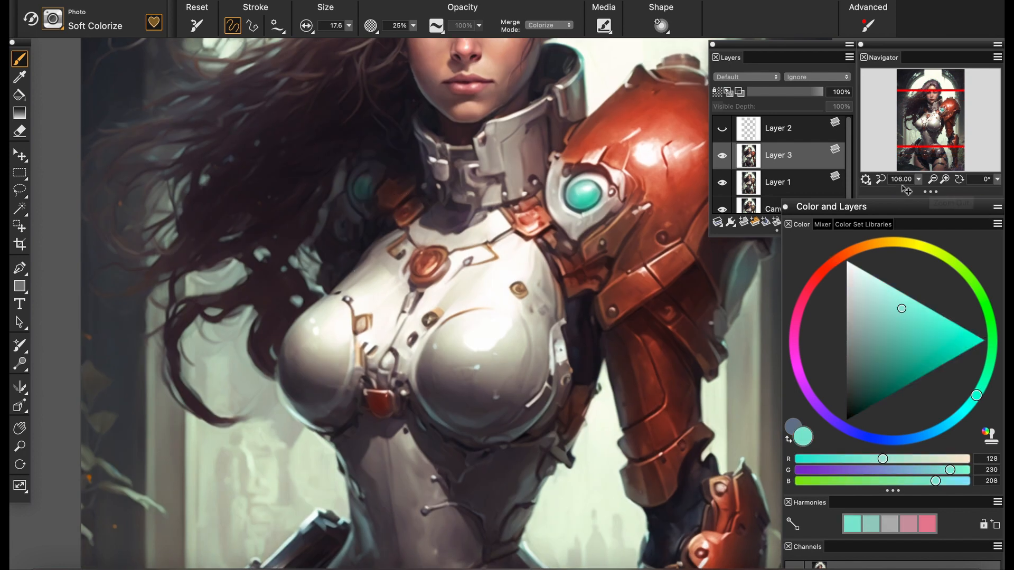
key(super+s)
Warm the red shoulder armor's highlights with sampled salmon and orange tones, setting the Soft Colorize opacity to 38%
drag(682, 117, 620, 246)
alt+click(664, 248)
drag(613, 195, 630, 194)
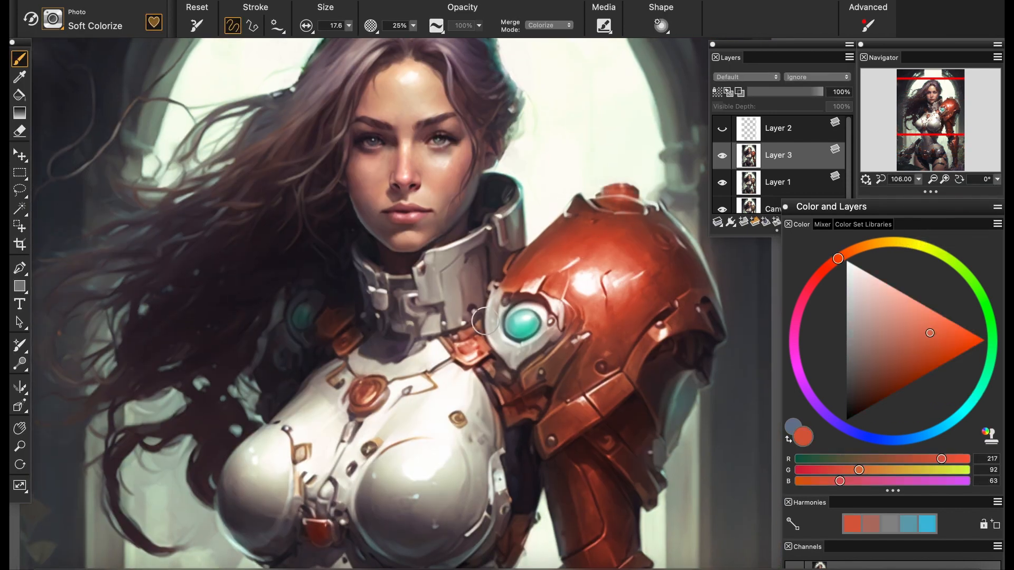
mouse_move(918, 180)
mouse_down()
mouse_move(913, 194)
mouse_move(922, 194)
mouse_up()
alt+click(612, 252)
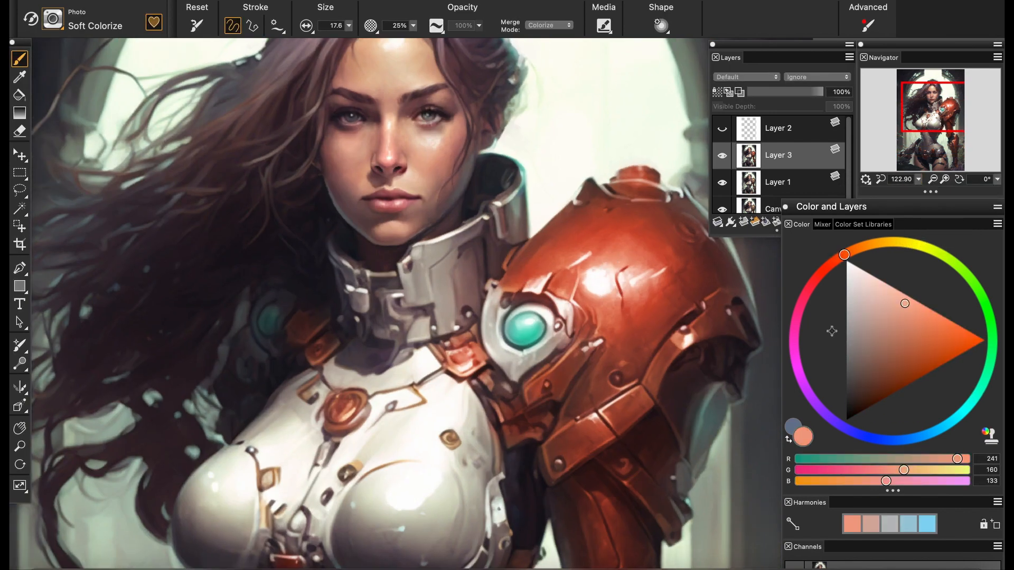
alt+click(575, 264)
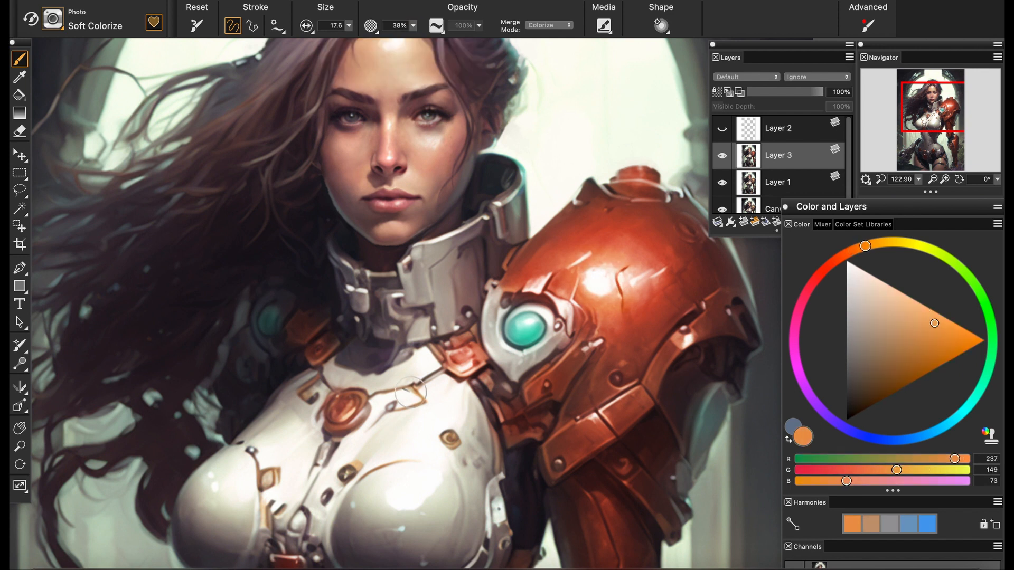
Colorize the gray gauntlet beside the waist vivid red (RGB 253, 36, 1) with Soft Colorize
mouse_move(918, 180)
mouse_down()
mouse_move(901, 182)
mouse_move(920, 183)
mouse_up()
drag(351, 475, 463, 230)
mouse_move(918, 180)
mouse_down()
mouse_move(895, 183)
mouse_move(926, 182)
mouse_up()
drag(315, 365, 391, 279)
alt+click(749, 306)
drag(930, 365, 990, 348)
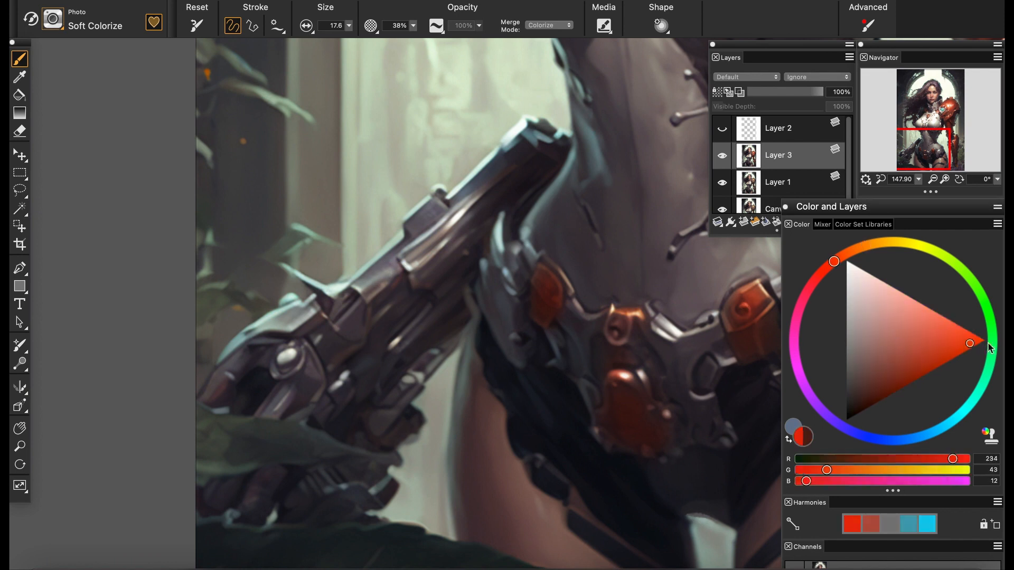
drag(469, 203, 364, 304)
mouse_move(494, 169)
mouse_down()
mouse_move(314, 385)
mouse_move(313, 362)
mouse_move(416, 355)
mouse_move(365, 459)
mouse_up()
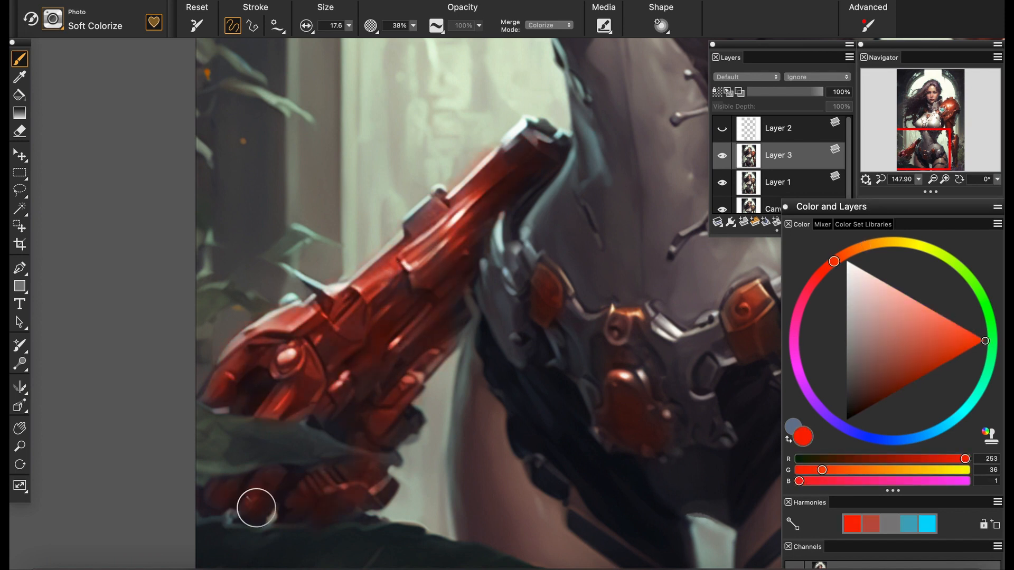
Vary the gauntlet's red with orange (RGB 253, 77, 1) and crimson tones, and tint the round belt gem teal green
drag(834, 261, 851, 252)
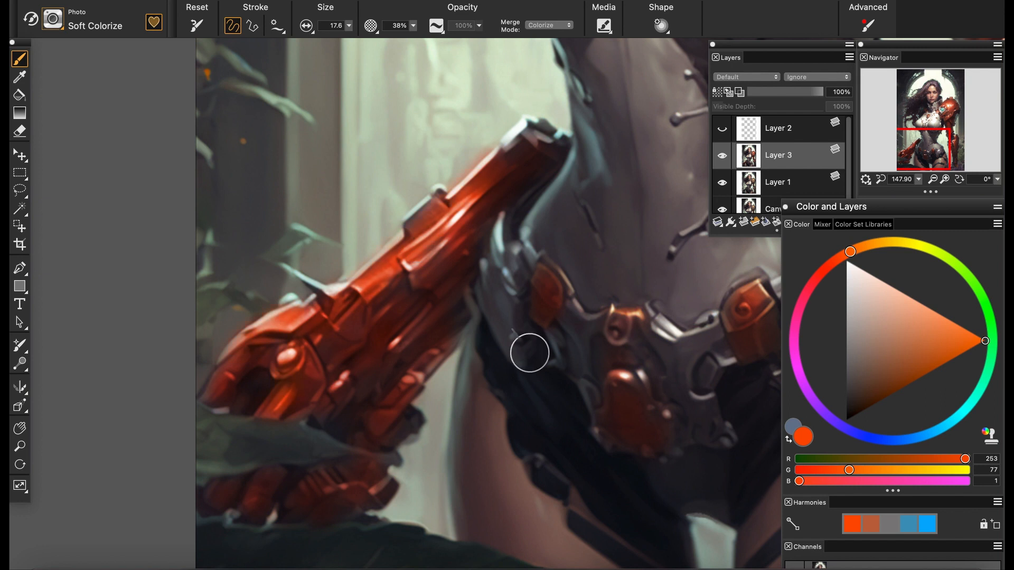
click(809, 288)
click(912, 338)
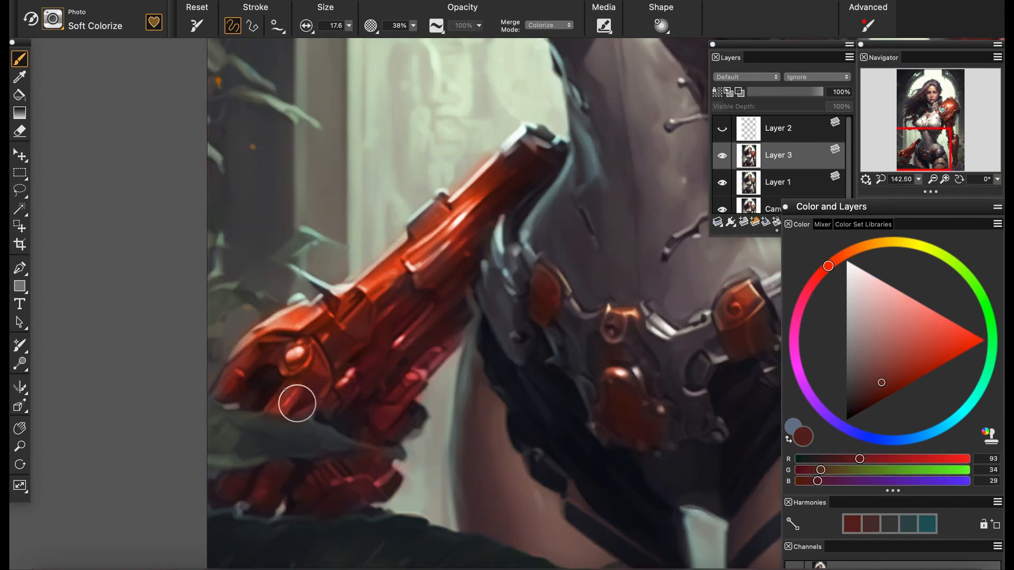
alt+click(343, 343)
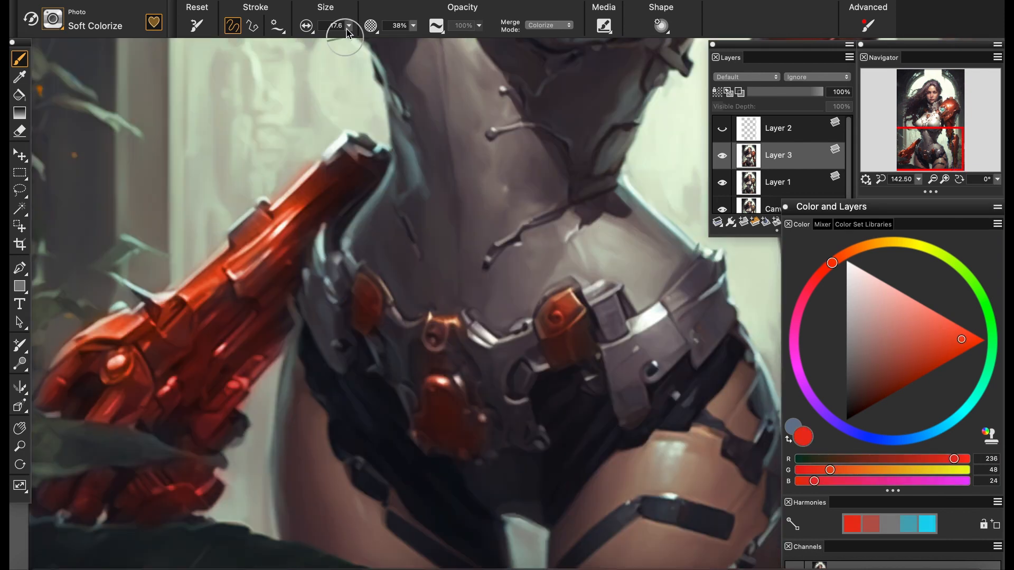
click(986, 378)
Paint a dark blue-black sleeve (RGB 21, 26, 35) between the gauntlet's upper end and the waist with the Soft oil brush
drag(918, 179, 900, 186)
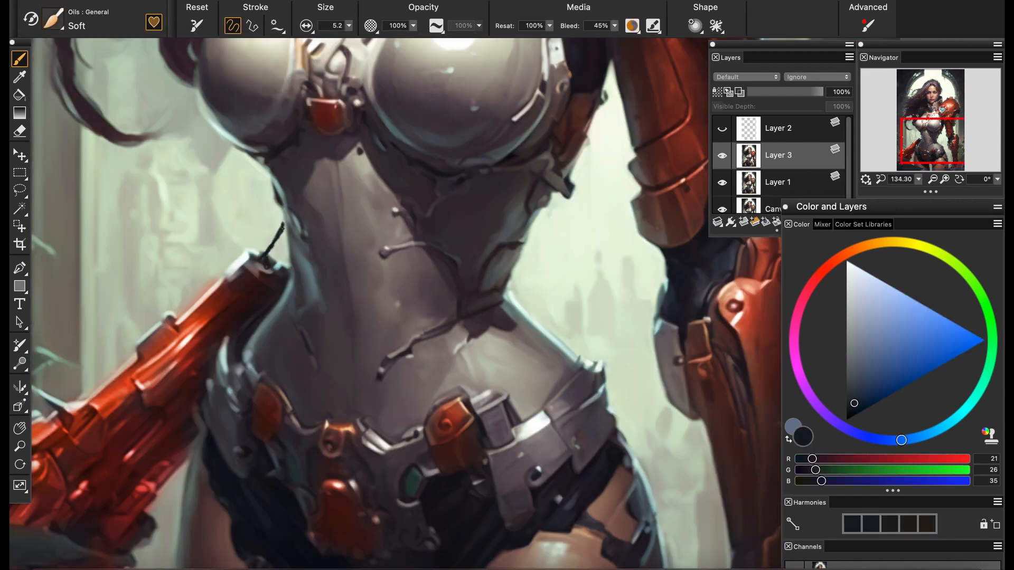
scroll(480, 300, up, 5)
drag(479, 299, 782, 382)
mouse_move(323, 204)
mouse_down()
mouse_move(332, 292)
mouse_move(273, 312)
mouse_move(298, 307)
mouse_move(298, 267)
mouse_move(292, 294)
mouse_move(316, 274)
mouse_move(336, 280)
mouse_move(336, 307)
mouse_move(297, 319)
mouse_move(283, 304)
mouse_move(307, 326)
mouse_move(297, 317)
mouse_move(308, 296)
mouse_up()
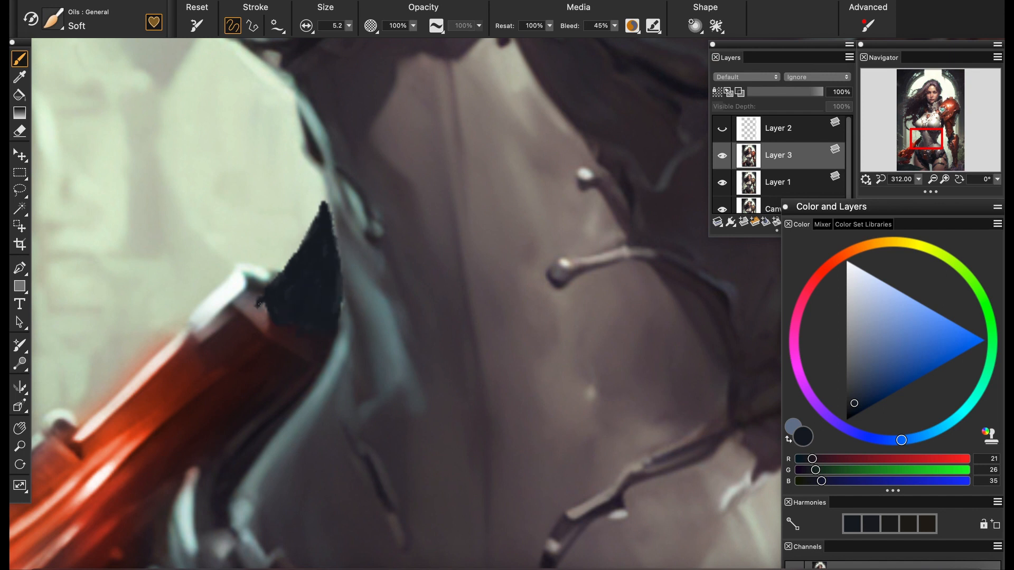
Smooth the edges of the dark sleeve above the gauntlet with the Grainy Water blender
click(60, 26)
click(330, 240)
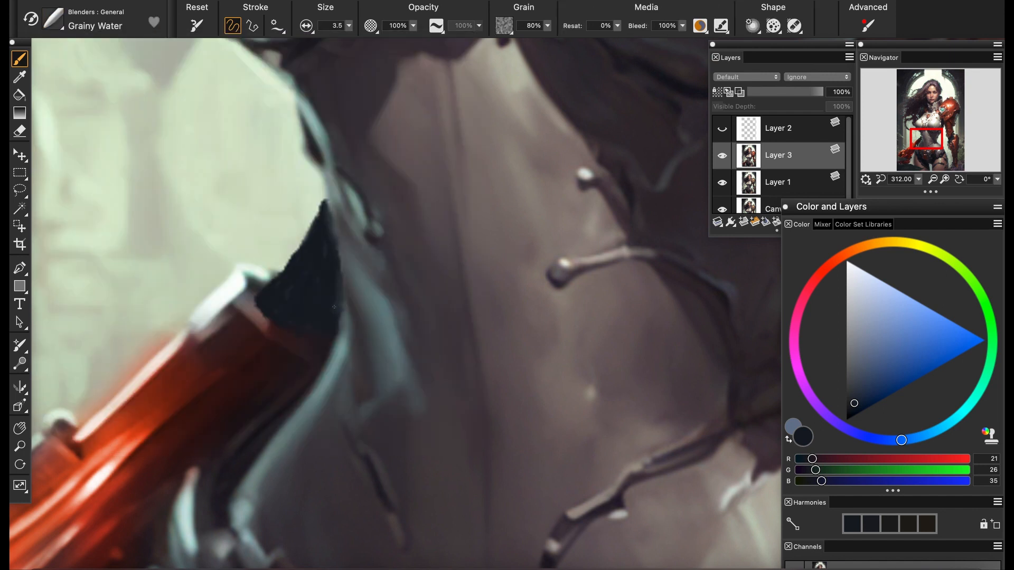
click(919, 180)
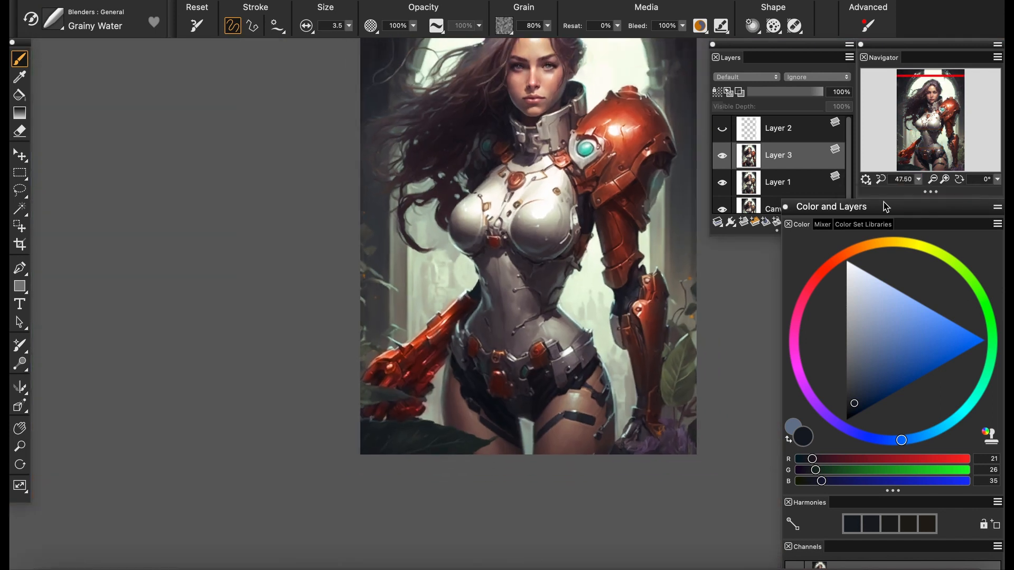
drag(919, 179, 939, 187)
drag(497, 303, 449, 304)
scroll(450, 304, up, 4)
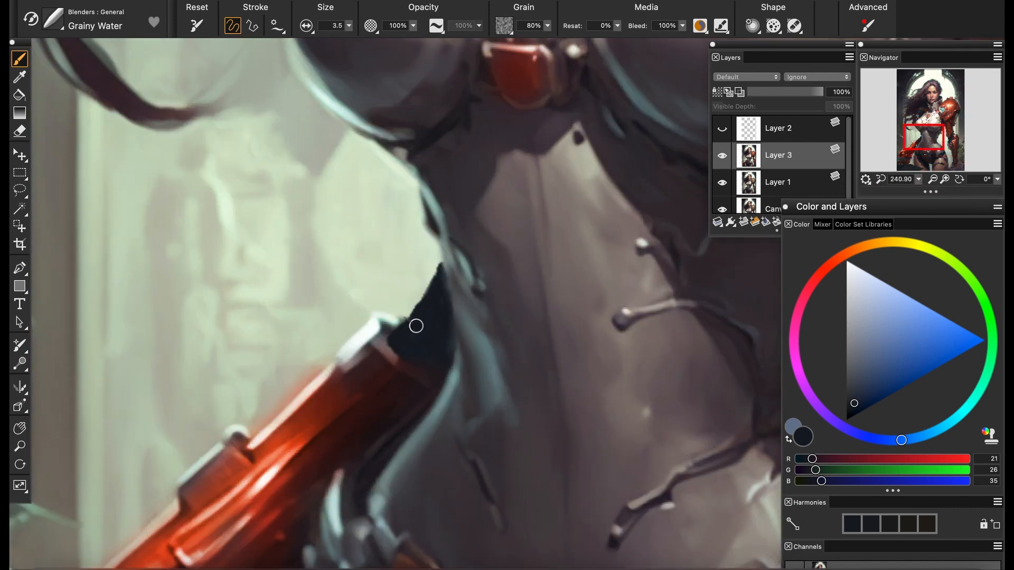
alt+click(378, 323)
Paint a near-white rim light (RGB 245, 253, 250) along the sleeve's outer edge with the Soft oil brush
click(53, 19)
click(76, 175)
click(230, 121)
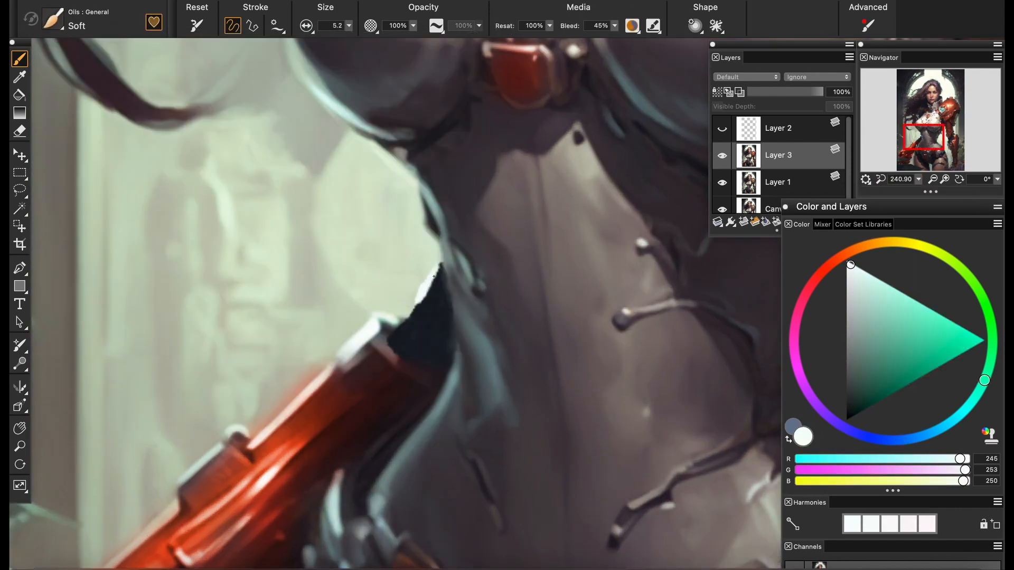
alt+click(360, 361)
drag(391, 332, 414, 313)
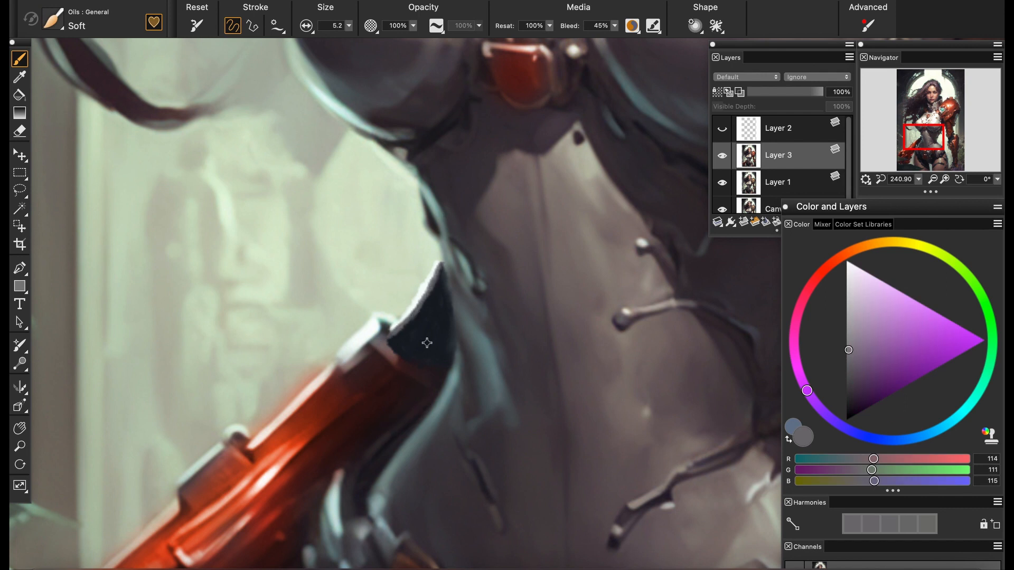
Add sampled dark and gray tones inside the sleeve and blend them with Grainy Water
alt+click(438, 360)
alt+click(428, 367)
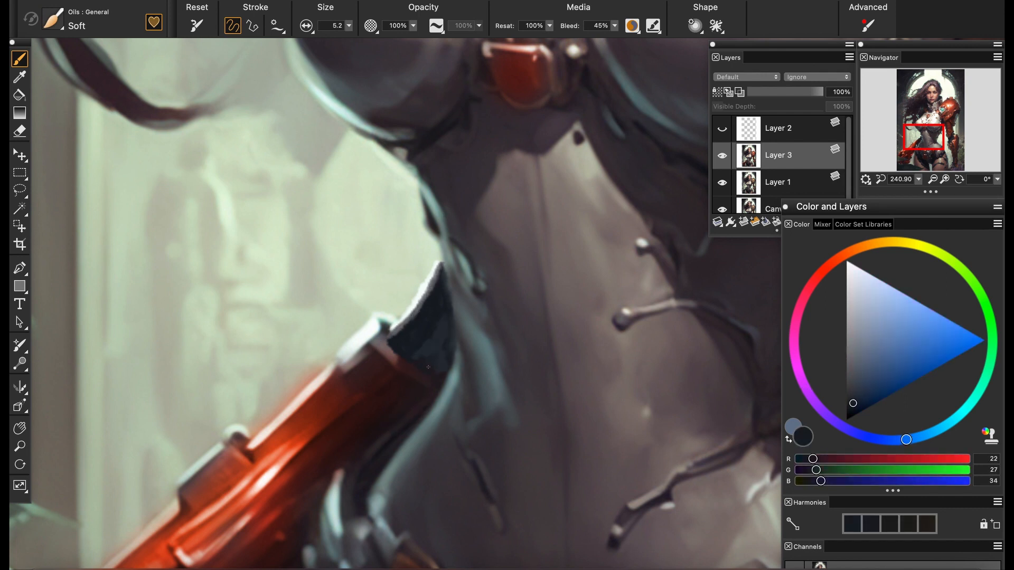
alt+click(411, 315)
key(F2)
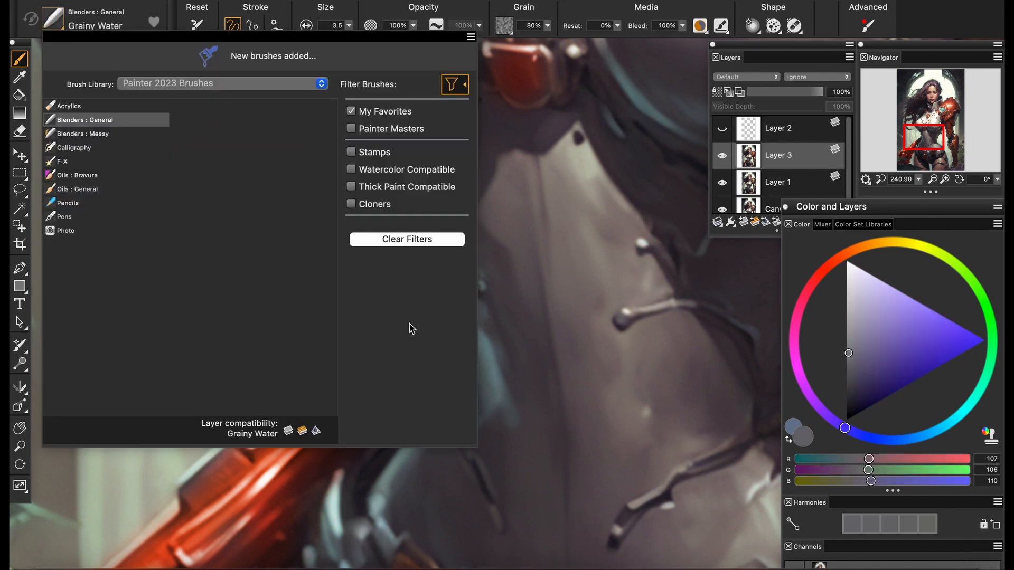
click(918, 180)
mouse_move(898, 194)
mouse_down()
mouse_move(866, 193)
mouse_move(902, 193)
mouse_up()
Redraw the sleeve's outer edge highlight in off-white (RGB 224, 229, 227) with the Soft oil brush
click(52, 19)
click(77, 190)
click(235, 119)
alt+click(301, 482)
alt+click(338, 338)
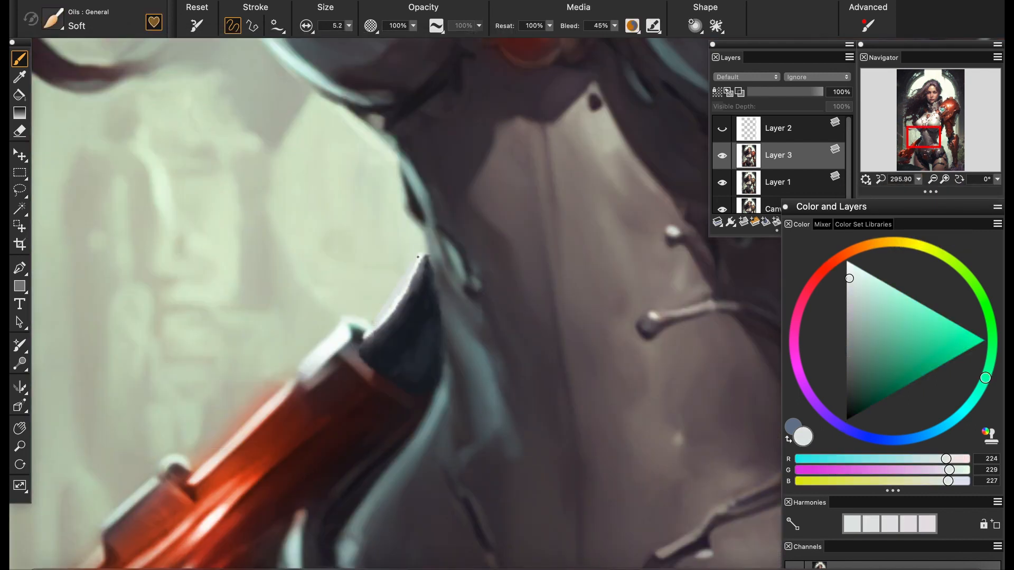
alt+click(414, 279)
mouse_move(421, 256)
mouse_down()
mouse_move(380, 333)
mouse_move(408, 293)
mouse_move(414, 279)
mouse_move(369, 340)
mouse_up()
Refine the inner side of the sleeve's highlight with sampled dark gray strokes
alt+click(417, 272)
alt+click(393, 331)
alt+click(409, 295)
alt+click(413, 283)
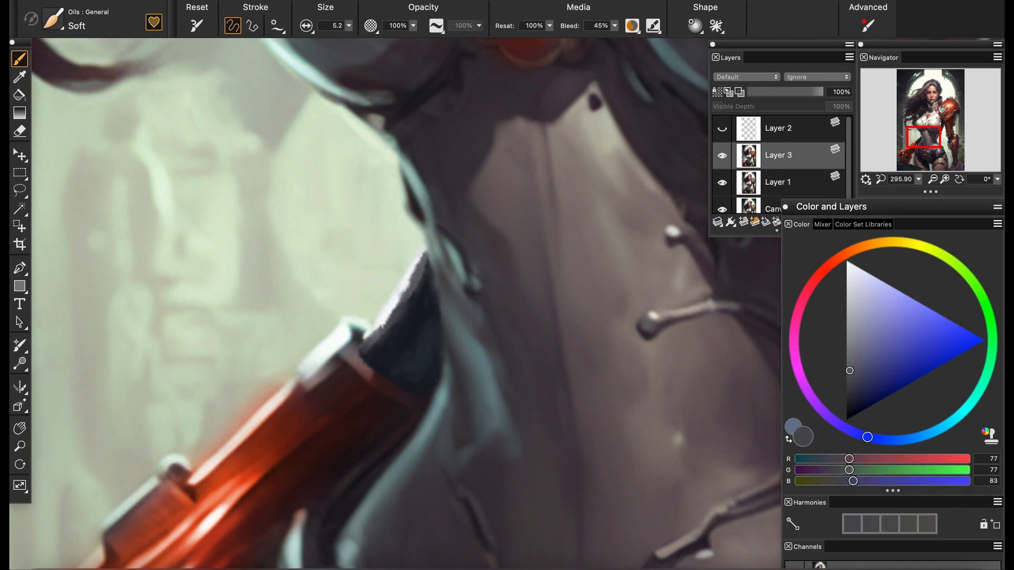
drag(419, 267, 376, 336)
alt+click(404, 343)
Trace the gauntlet's lower edge with the sampled pale background color to give it a cleaner outline
click(918, 180)
mouse_move(898, 191)
mouse_down()
mouse_move(882, 189)
mouse_move(891, 191)
mouse_up()
drag(295, 409, 407, 216)
scroll(408, 217, up, 3)
alt+click(515, 286)
mouse_move(500, 279)
mouse_down()
mouse_move(516, 287)
mouse_move(464, 348)
mouse_move(348, 397)
mouse_up()
drag(351, 395, 296, 462)
alt+click(302, 449)
Fill the area beneath the gauntlet down to the leaf with sampled gray-green background tones, using brush size 14.6
click(349, 25)
click(317, 38)
alt+click(492, 433)
mouse_move(491, 433)
mouse_down()
mouse_move(409, 396)
mouse_move(358, 401)
mouse_move(441, 409)
mouse_move(510, 438)
mouse_move(473, 444)
mouse_move(403, 395)
mouse_move(515, 356)
mouse_move(494, 422)
mouse_up()
alt+click(478, 441)
alt+click(403, 395)
alt+click(484, 419)
alt+click(360, 418)
mouse_move(357, 412)
mouse_down()
mouse_move(423, 442)
mouse_move(449, 441)
mouse_move(440, 464)
mouse_up()
alt+click(471, 439)
alt+click(352, 431)
mouse_move(323, 455)
mouse_down()
mouse_move(434, 456)
mouse_move(353, 447)
mouse_move(372, 461)
mouse_up()
alt+click(467, 437)
mouse_move(355, 398)
mouse_down()
mouse_move(346, 422)
mouse_move(369, 457)
mouse_up()
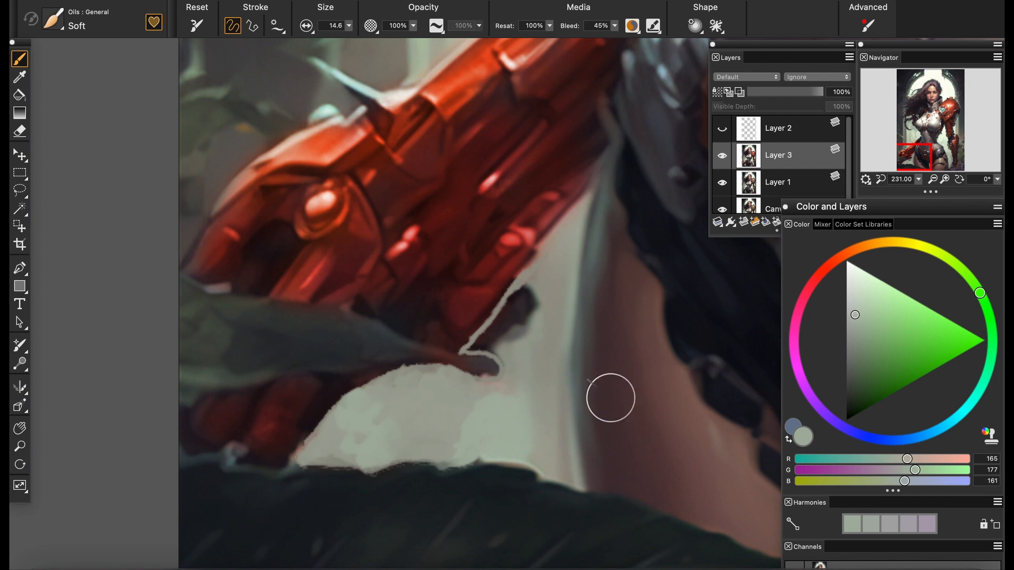
Paint out the remaining dark fragments between the gauntlet and the thigh with background tones, and save the painting
drag(919, 179, 938, 194)
alt+click(522, 323)
mouse_move(521, 323)
mouse_down()
mouse_move(520, 287)
mouse_move(521, 335)
mouse_move(470, 352)
mouse_move(500, 366)
mouse_up()
alt+click(491, 419)
drag(491, 407, 492, 390)
alt+click(475, 369)
mouse_move(453, 361)
mouse_down()
mouse_move(495, 373)
mouse_move(447, 397)
mouse_up()
alt+click(497, 317)
alt+click(448, 378)
alt+click(478, 438)
drag(918, 179, 900, 193)
key(super+s)
key(Return)
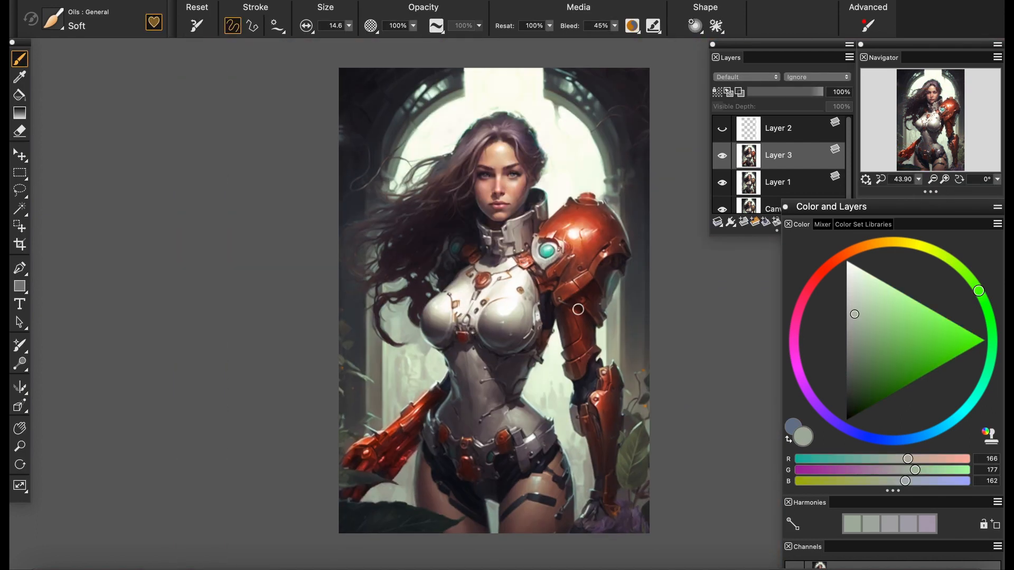
Colorize the thigh below the strap with a muted gray-red (RGB 109, 96, 96), using Soft Colorize at size 17
scroll(579, 309, up, 6)
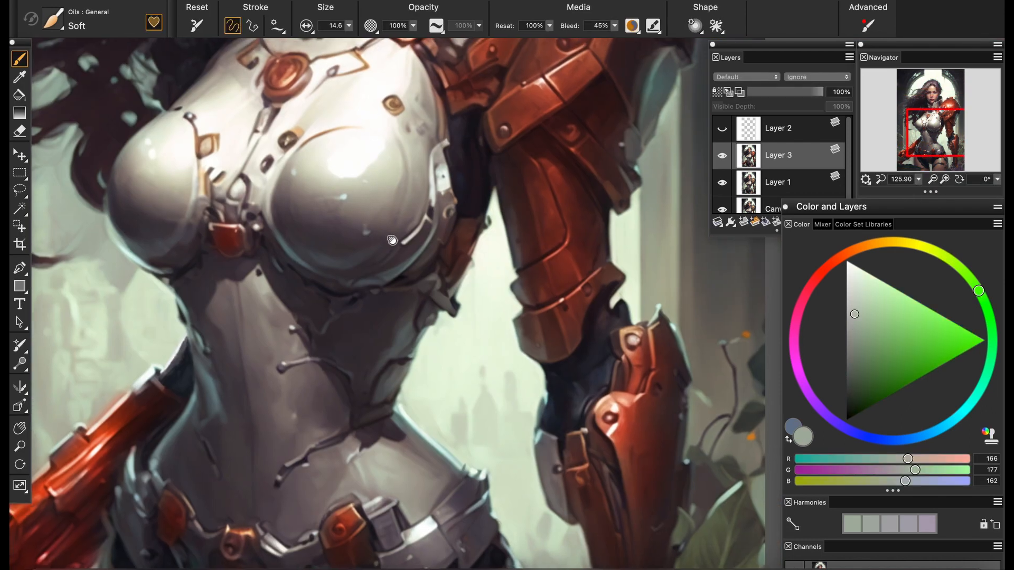
drag(411, 560, 439, 265)
click(53, 20)
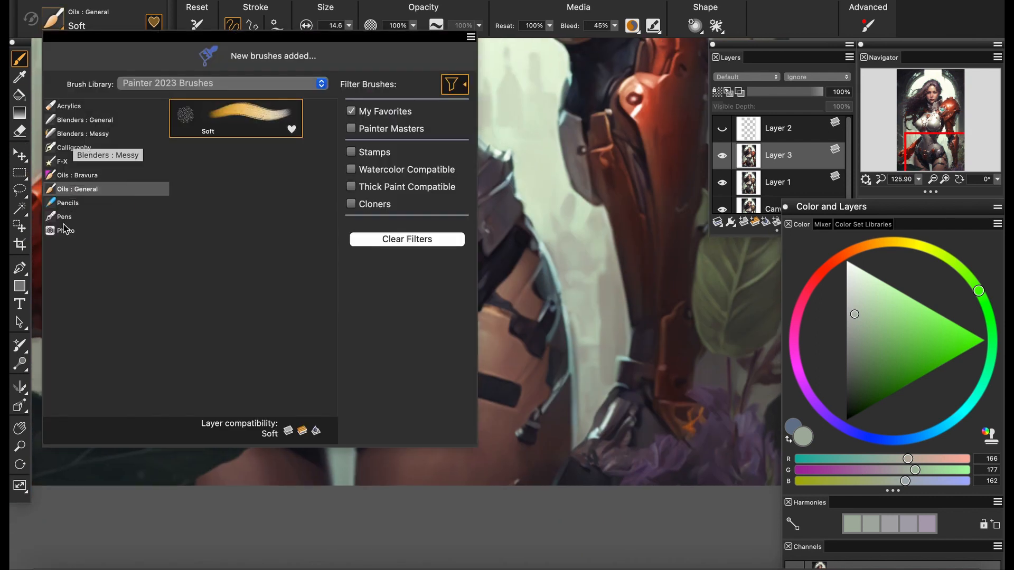
click(65, 228)
click(235, 155)
alt+click(318, 186)
drag(348, 25, 365, 51)
drag(448, 422, 429, 458)
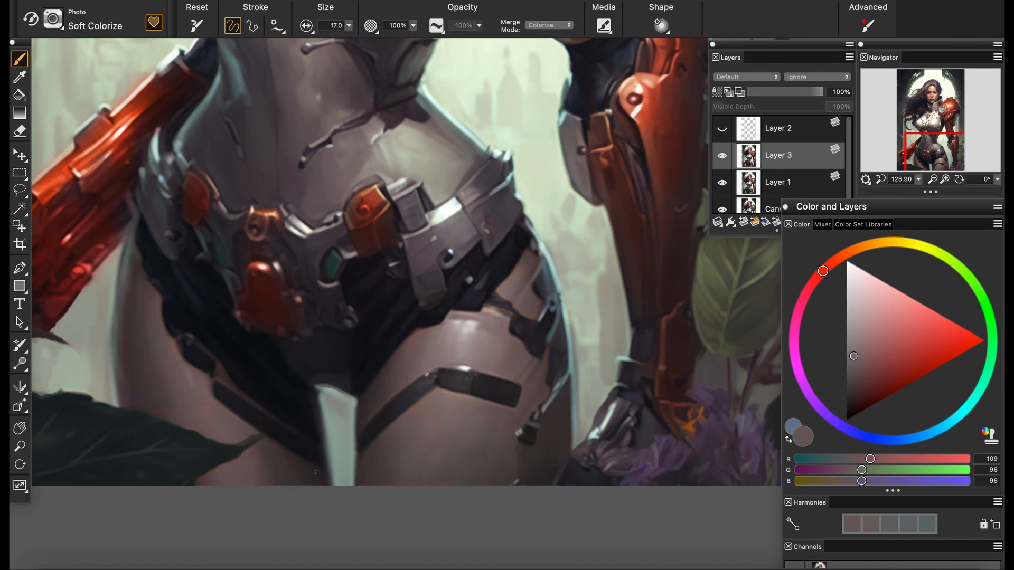
Colorize both thighs with a slightly pinker gray (RGB 109, 97, 103)
click(799, 310)
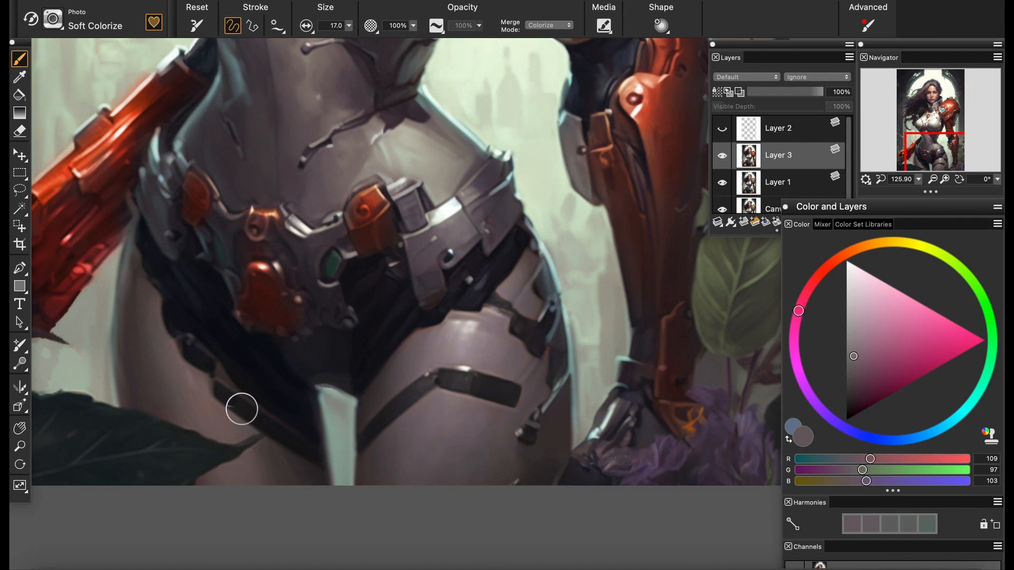
drag(919, 179, 925, 190)
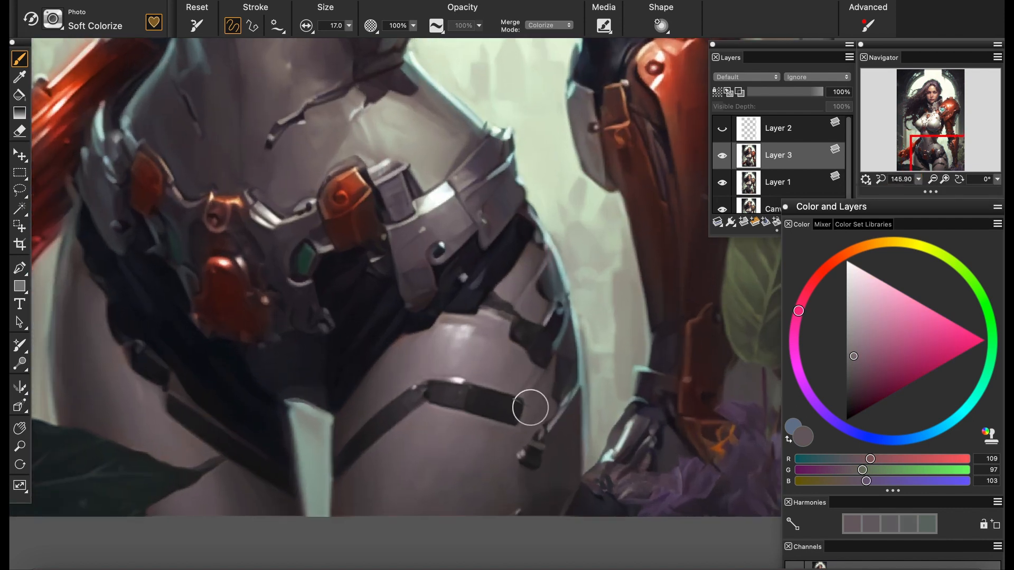
Paint vertical highlights down both thighs in light gray (RGB 206, 200, 202) using the Oils Soft brush at size 14.6 and 14% opacity
click(53, 20)
click(75, 188)
alt+click(457, 333)
drag(349, 26, 350, 42)
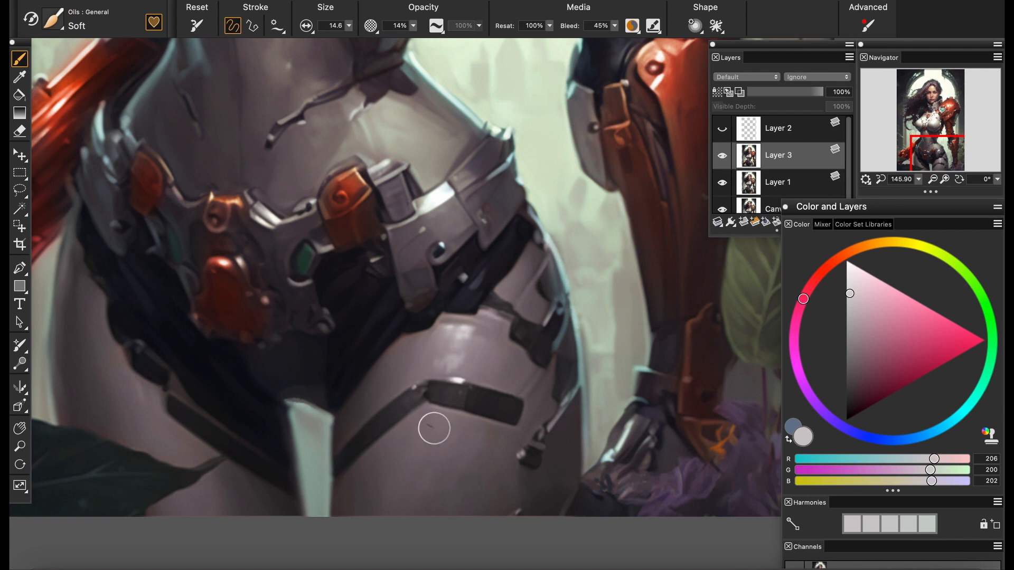
mouse_move(442, 424)
mouse_down()
mouse_move(430, 441)
mouse_move(429, 496)
mouse_up()
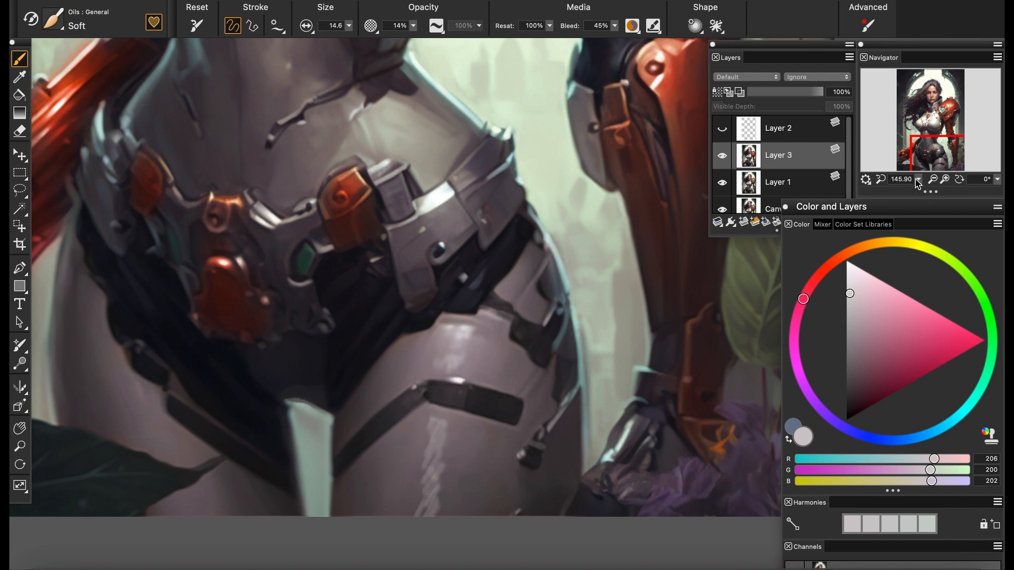
mouse_move(918, 182)
mouse_down()
mouse_move(898, 189)
mouse_move(909, 189)
mouse_up()
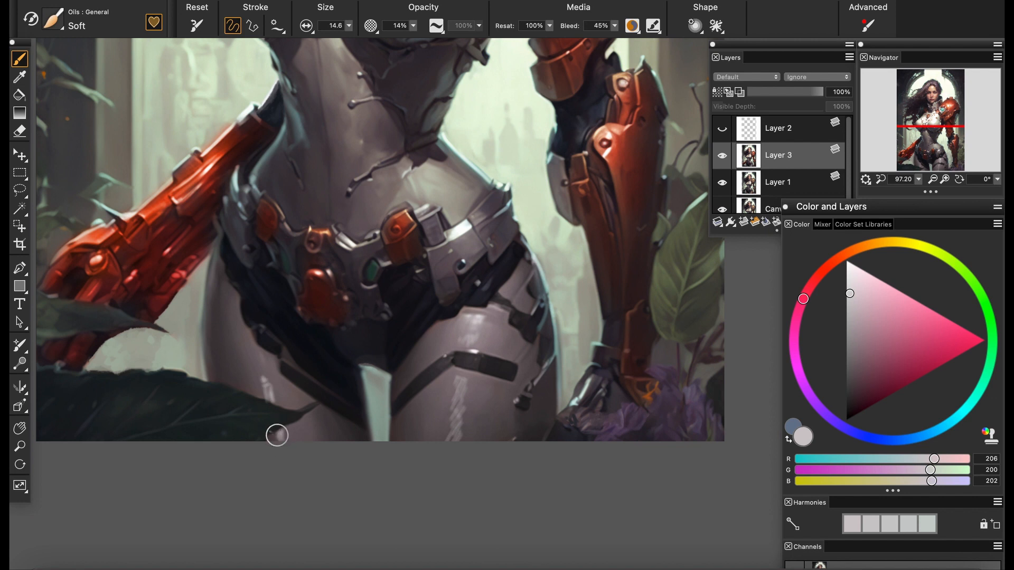
Blend the thigh highlights into the skin with the Grainy Water blender at size 7.3
click(53, 20)
click(74, 120)
key(super+=)
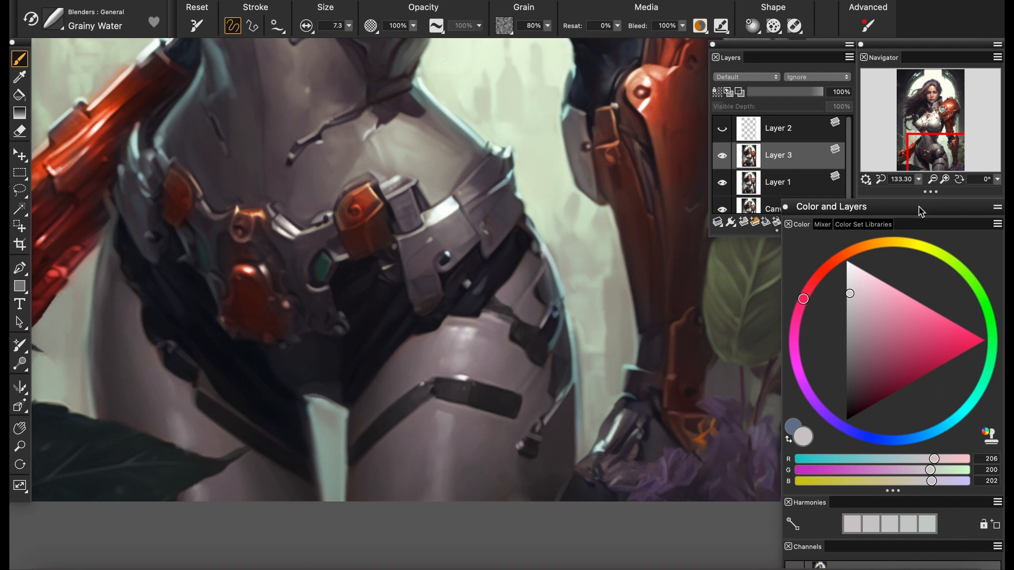
key(super+0)
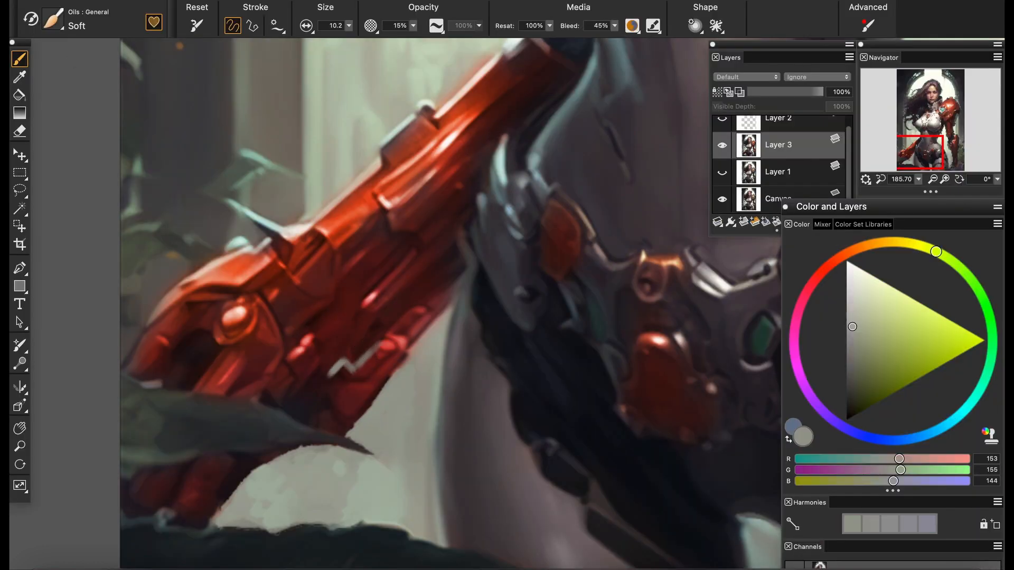
Trim the gauntlet's ragged lower edge down to the leaf with sampled background tones, using the Oils Soft brush at 100% opacity
key(0)
mouse_move(382, 344)
mouse_down()
mouse_move(454, 288)
mouse_move(385, 344)
mouse_up()
alt+click(404, 380)
mouse_move(401, 381)
mouse_down()
mouse_move(358, 379)
mouse_move(414, 342)
mouse_up()
drag(314, 424, 349, 391)
alt+click(422, 299)
alt+click(418, 304)
Refine the gauntlet's lower contour and the gap beside the hip with sampled tones, finishing at brush size 10.5 and 71% opacity
click(349, 25)
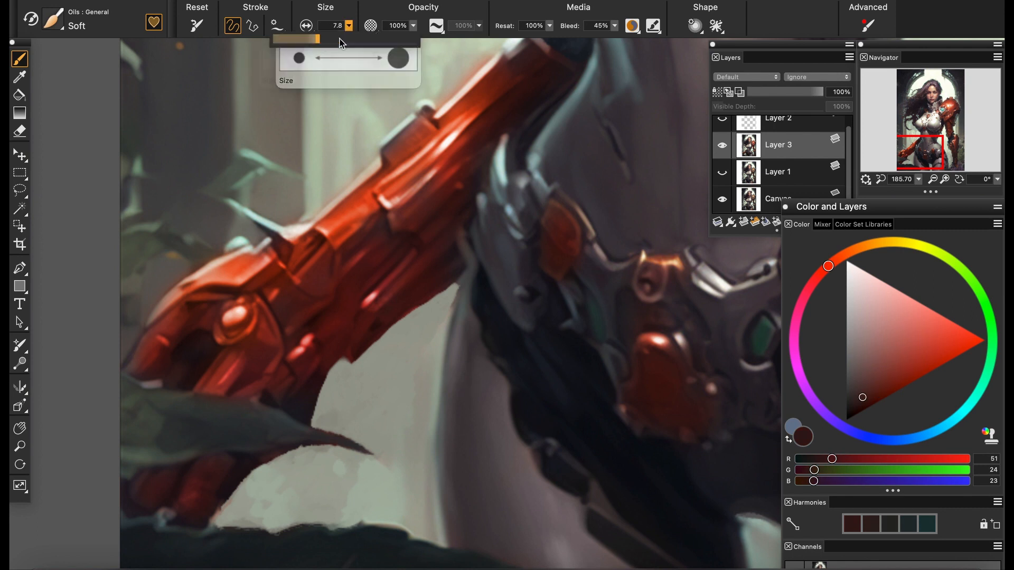
click(340, 40)
alt+click(403, 314)
mouse_move(364, 353)
mouse_down()
mouse_move(458, 284)
mouse_move(438, 422)
mouse_up()
alt+click(425, 326)
alt+click(432, 316)
click(348, 25)
click(348, 56)
click(413, 26)
click(434, 56)
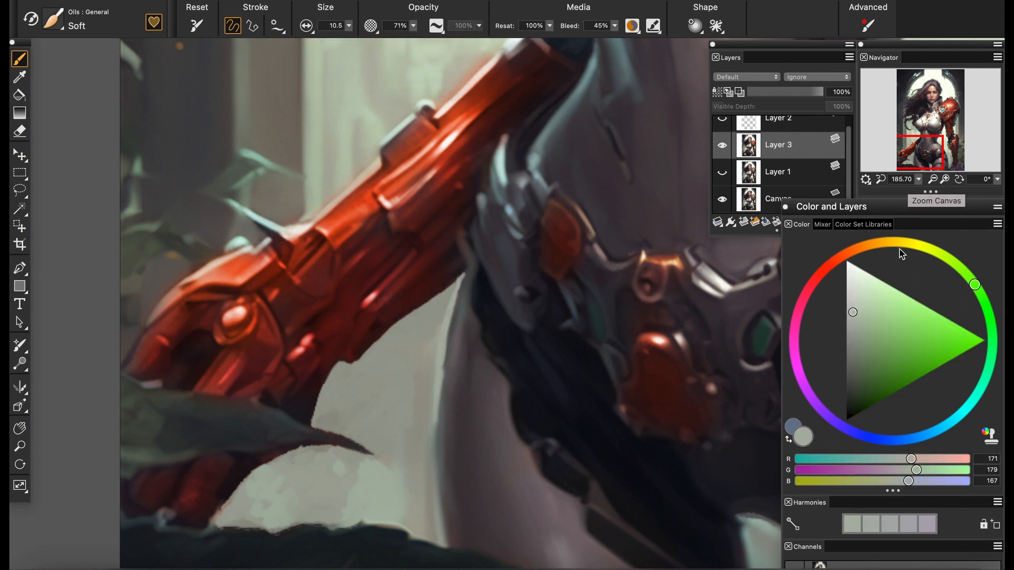
Sketch a fuller outline above the forearm from elbow to wrist in near-white (RGB 238, 248, 236) at size 10.5 and 100% opacity
click(852, 298)
click(918, 180)
click(895, 192)
drag(908, 162, 929, 137)
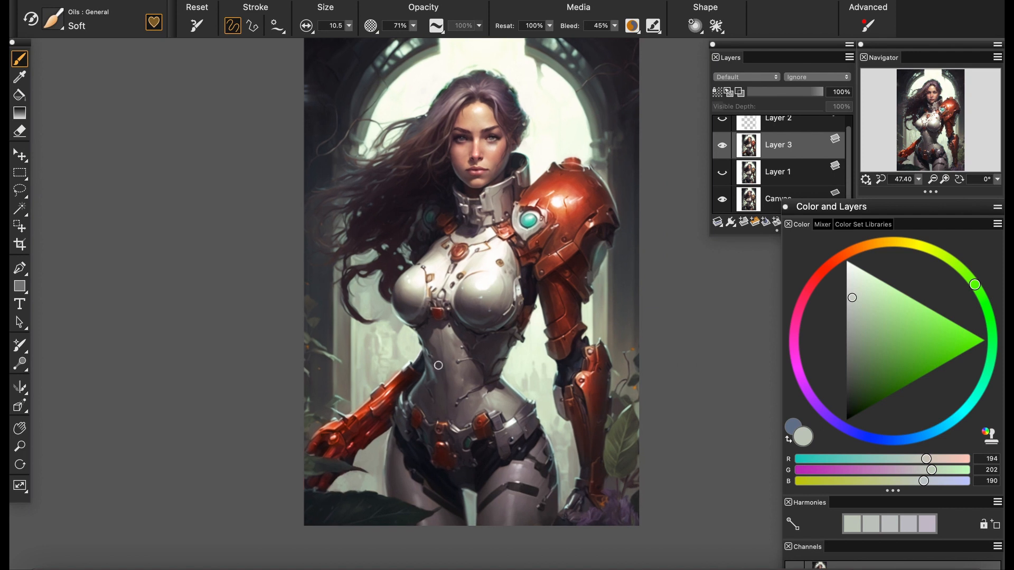
scroll(379, 429, up, 10)
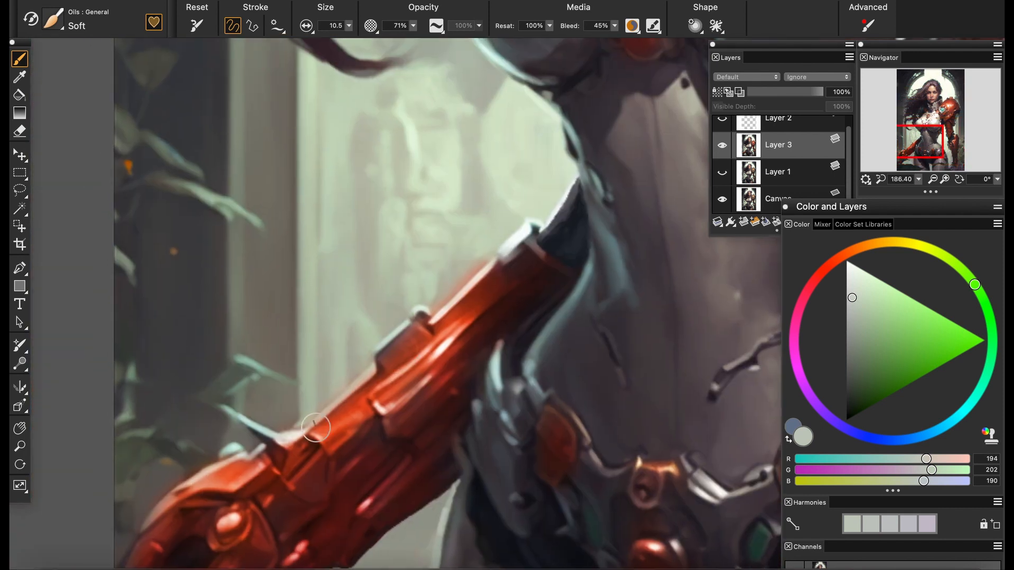
alt+click(442, 312)
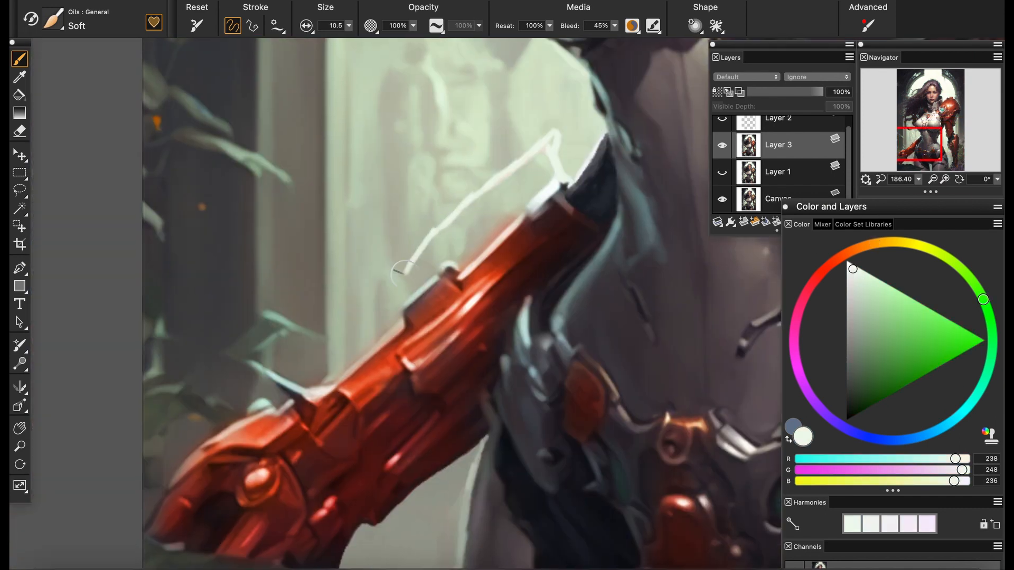
drag(401, 272, 313, 409)
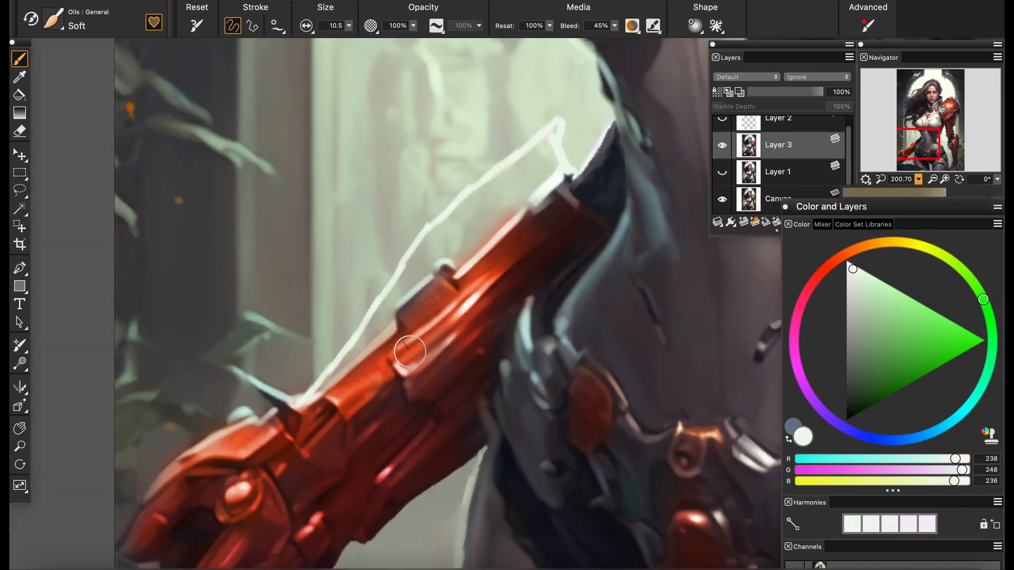
Fill the area between the pale outline and the forearm with red tones sampled from the armor
alt+click(409, 351)
mouse_move(407, 272)
mouse_down()
mouse_move(465, 211)
mouse_move(541, 177)
mouse_move(549, 142)
mouse_move(527, 211)
mouse_move(454, 240)
mouse_move(523, 180)
mouse_up()
mouse_move(439, 264)
mouse_down()
mouse_move(372, 325)
mouse_move(388, 317)
mouse_up()
mouse_move(918, 180)
mouse_down()
mouse_move(882, 171)
mouse_move(908, 172)
mouse_up()
mouse_move(520, 245)
mouse_down()
mouse_move(356, 301)
mouse_move(335, 289)
mouse_up()
alt+click(340, 282)
alt+click(326, 303)
Blend the new red fill into the forearm armor with the Grainy Water brush at size 7.3
click(53, 19)
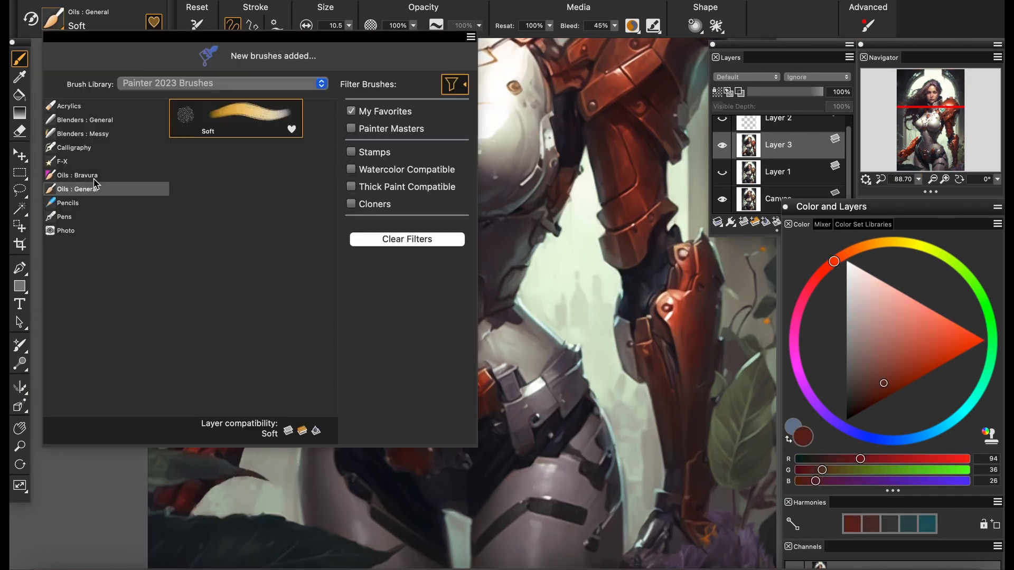
click(80, 120)
click(233, 119)
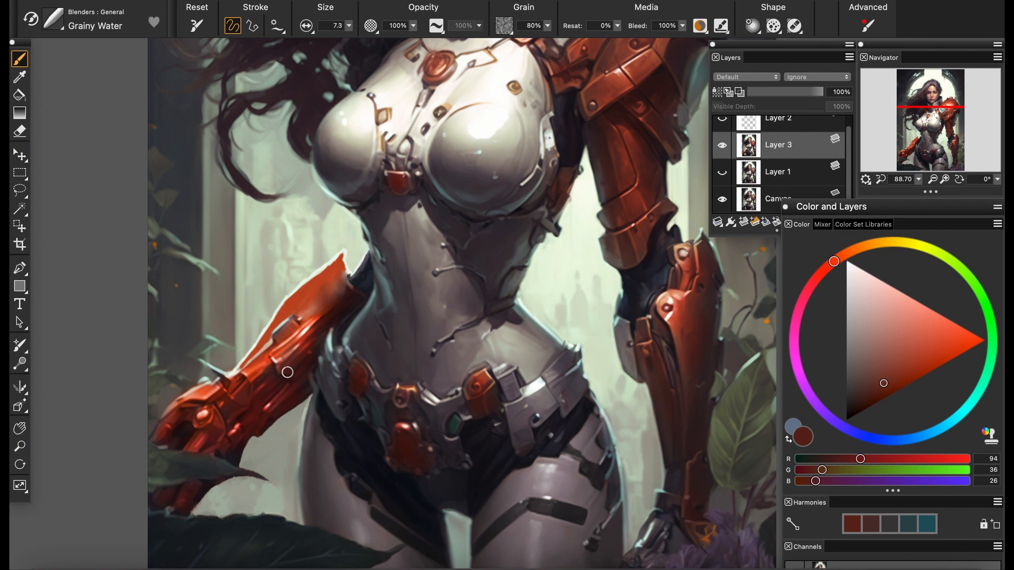
scroll(270, 264, up, 4)
Round off the forearm's pointed elbow tip with sampled pale background tones, using the Soft brush at size 10.5
alt+click(344, 280)
click(177, 457)
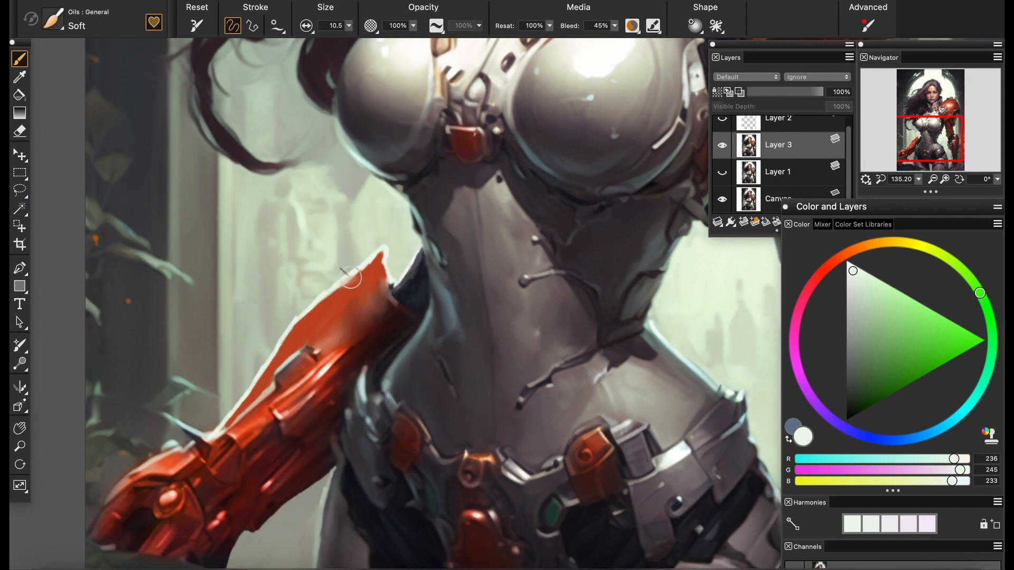
alt+click(357, 275)
alt+click(369, 267)
alt+click(367, 257)
alt+click(370, 260)
alt+click(394, 264)
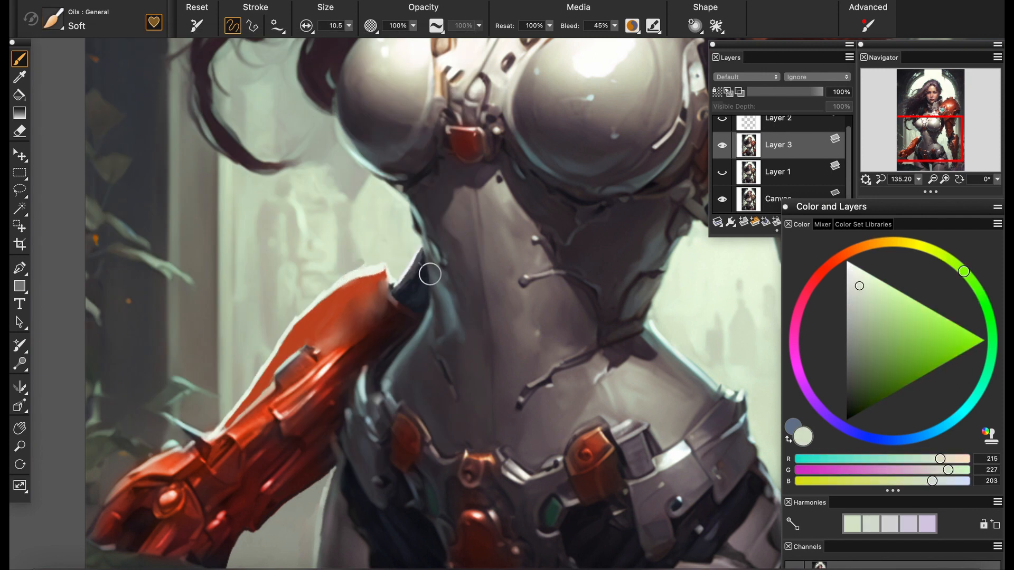
Paint over the gray plate on the upper forearm with sampled orange-red tones (RGB 232, 98, 54 and 203, 57, 29)
mouse_move(429, 272)
mouse_down()
mouse_move(381, 239)
mouse_move(478, 205)
mouse_up()
alt+click(323, 298)
alt+click(314, 327)
alt+click(305, 355)
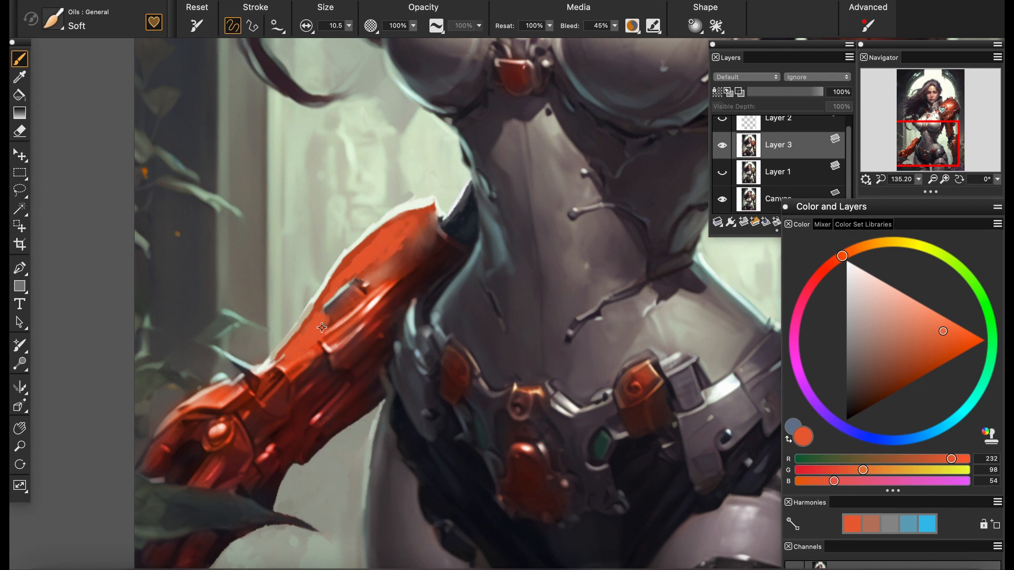
alt+click(321, 327)
mouse_move(327, 313)
mouse_down()
mouse_move(315, 337)
mouse_move(418, 220)
mouse_move(373, 276)
mouse_up()
alt+click(336, 296)
alt+click(381, 319)
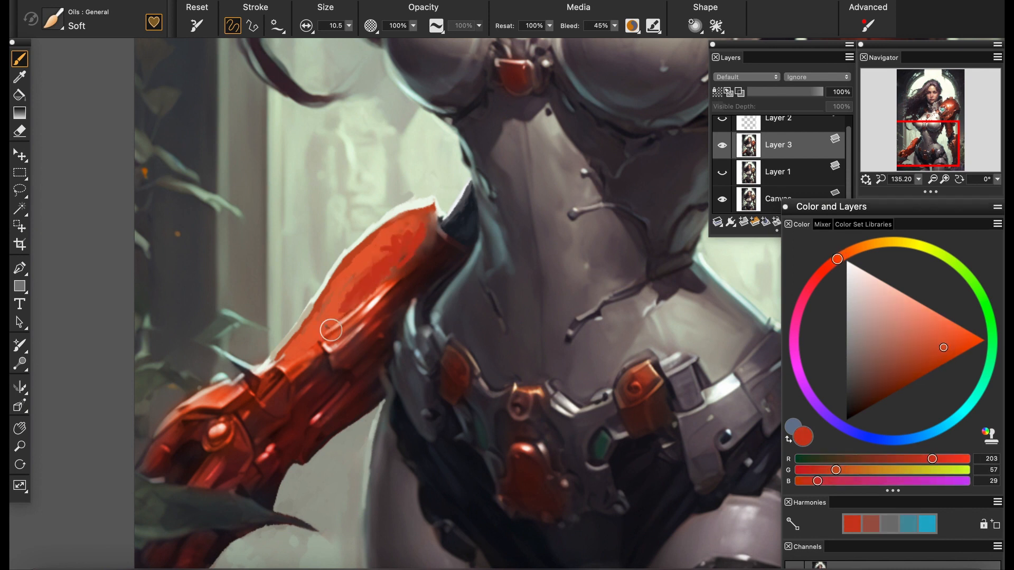
mouse_move(919, 180)
mouse_down()
mouse_move(898, 187)
mouse_move(912, 187)
mouse_up()
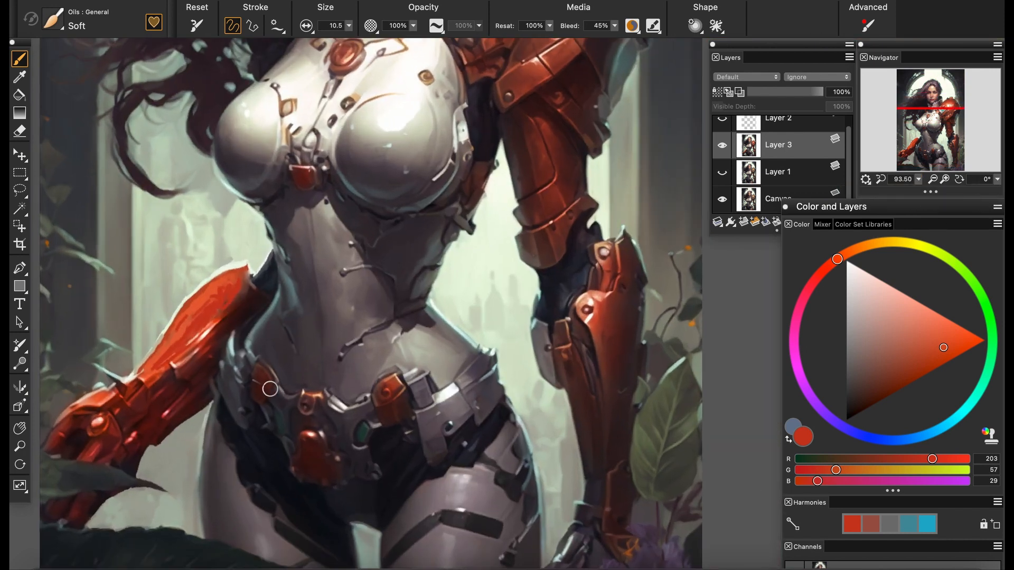
Lasso the armored forearm and hand on the other arm, copy and paste them, and move the copy over the waist
click(19, 191)
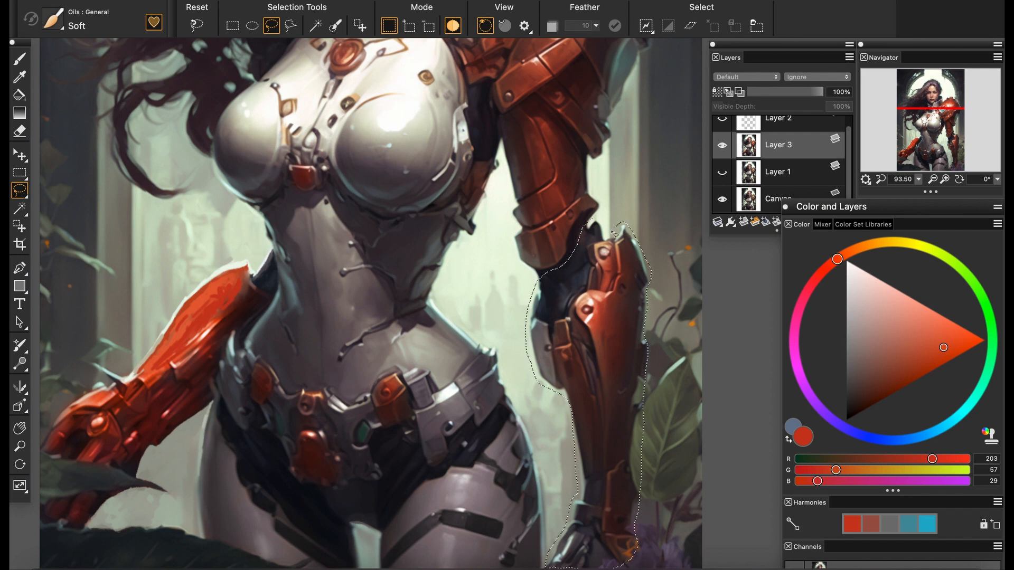
key(ctrl+c)
key(ctrl+v)
mouse_move(355, 348)
mouse_down()
mouse_move(441, 349)
mouse_move(426, 348)
mouse_move(644, 385)
mouse_move(511, 405)
mouse_move(294, 378)
mouse_up()
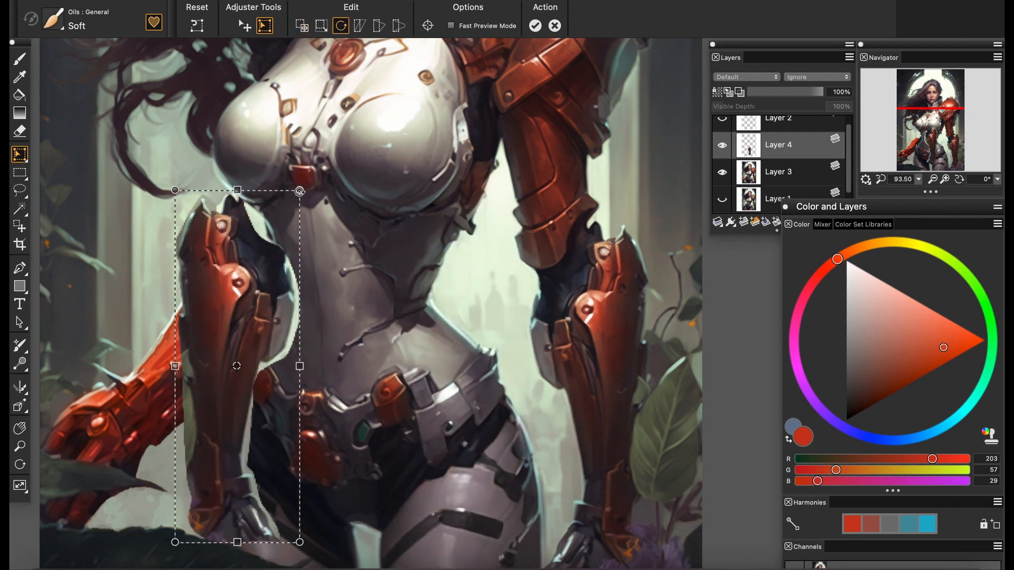
Rotate and transform the mirrored forearm copy to align it with the raised red arm, and commit the transform
drag(300, 192, 414, 305)
drag(368, 502, 306, 491)
key(alt+super+t)
click(301, 26)
drag(158, 330, 174, 360)
mouse_move(918, 180)
mouse_down()
mouse_move(899, 193)
mouse_move(924, 194)
mouse_up()
click(536, 26)
Lower Layer 4's opacity to 44% and erase its surplus background over the hip with the Eraser at size 25.1 and 48% opacity
click(780, 92)
click(901, 143)
drag(901, 147, 907, 147)
click(19, 131)
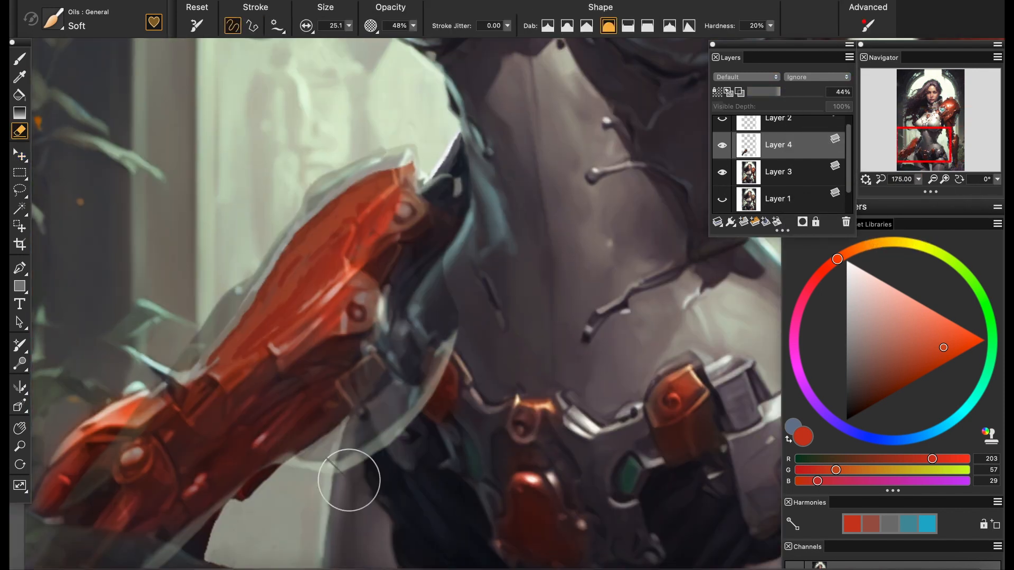
mouse_move(346, 482)
mouse_down()
mouse_move(384, 403)
mouse_move(439, 375)
mouse_move(372, 381)
mouse_up()
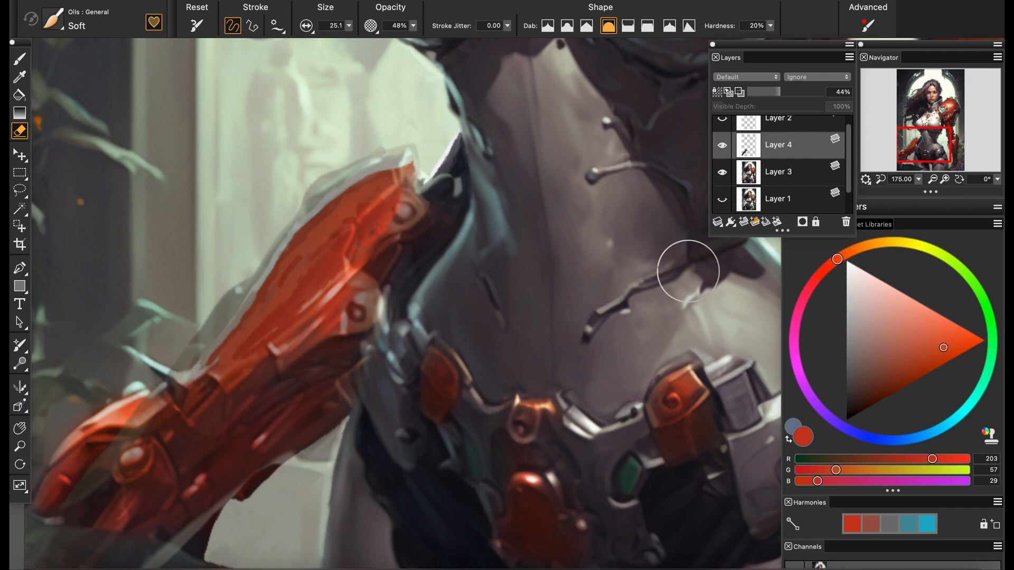
Restore Layer 4 to 100% opacity and erase the leaf remnants along the pasted forearm's outer edge
drag(782, 91, 824, 92)
mouse_move(919, 180)
mouse_down()
mouse_move(892, 184)
mouse_move(913, 184)
mouse_up()
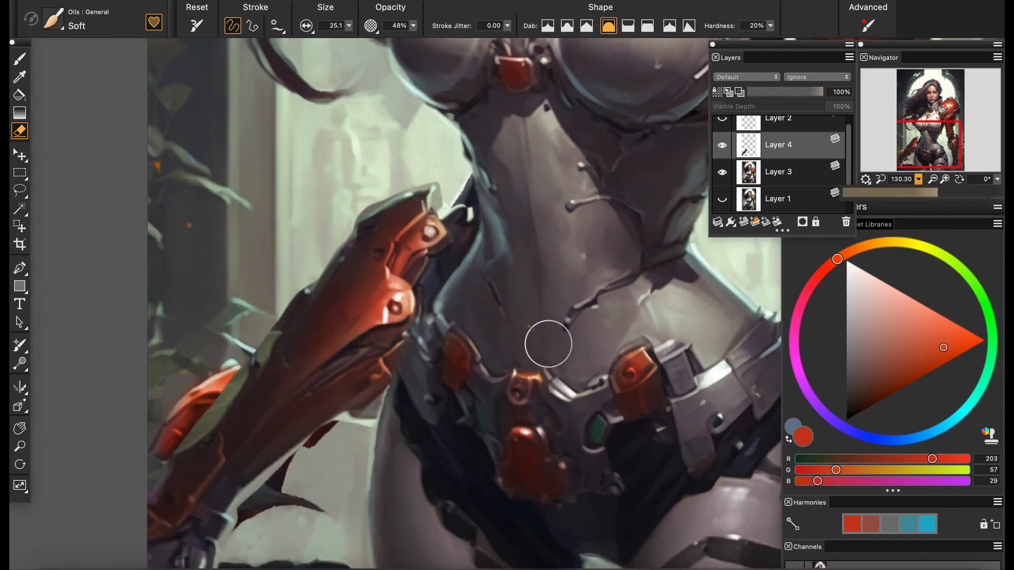
scroll(239, 520, down, 5)
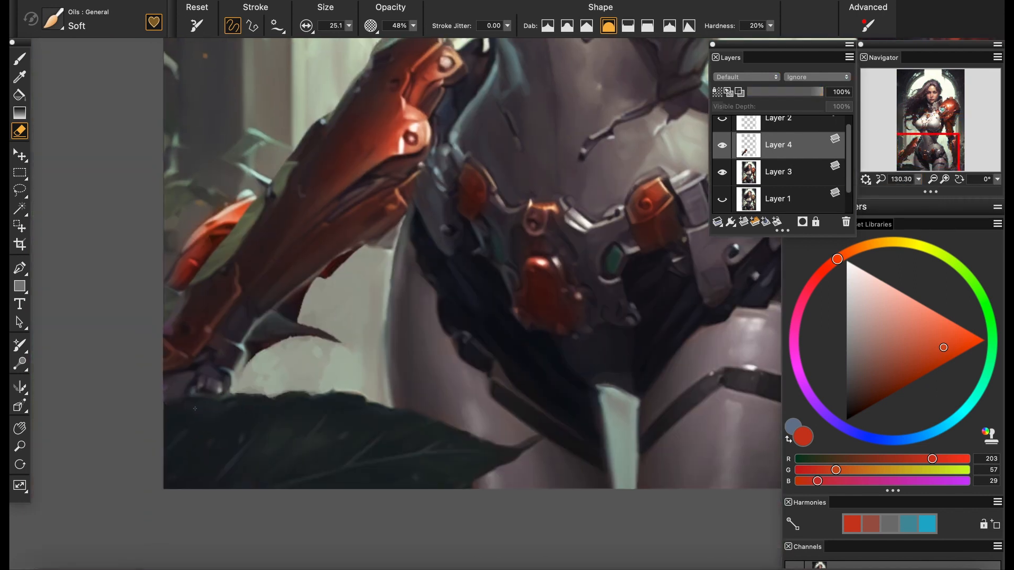
scroll(195, 409, up, 3)
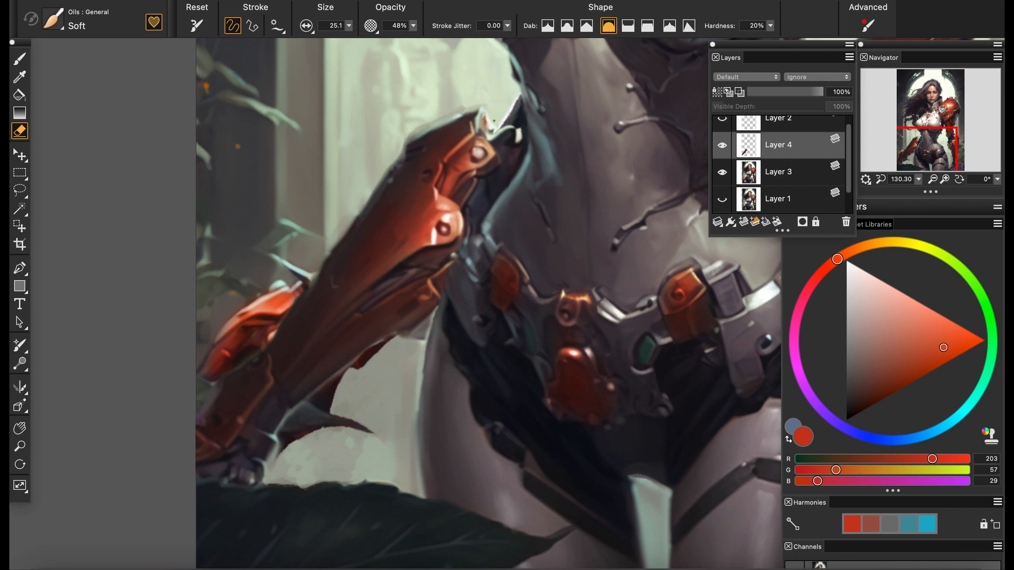
Set Layer 4 to 35% opacity and erase the forearm parts overlapping the hip armor with the Eraser at size 13.4 and 100%
click(413, 25)
drag(415, 36, 483, 36)
click(774, 92)
drag(912, 185, 927, 185)
mouse_move(552, 228)
mouse_down()
mouse_move(437, 337)
mouse_move(443, 353)
mouse_up()
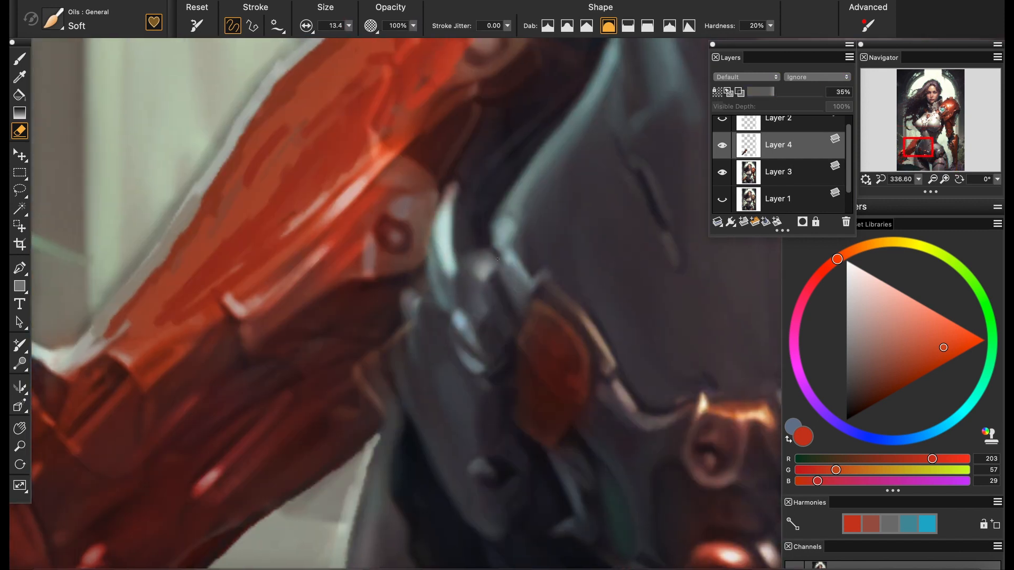
click(722, 146)
click(722, 146)
mouse_move(412, 302)
mouse_down()
mouse_move(452, 200)
mouse_move(409, 429)
mouse_up()
Erase the surplus around the pasted forearm's wrist and hand with Layer 4 at 100% opacity, and lower the layer to 29%
drag(918, 180, 887, 183)
drag(774, 92, 830, 92)
mouse_move(919, 181)
mouse_down()
mouse_move(900, 185)
mouse_move(923, 185)
mouse_up()
drag(402, 457, 501, 332)
drag(919, 180, 927, 184)
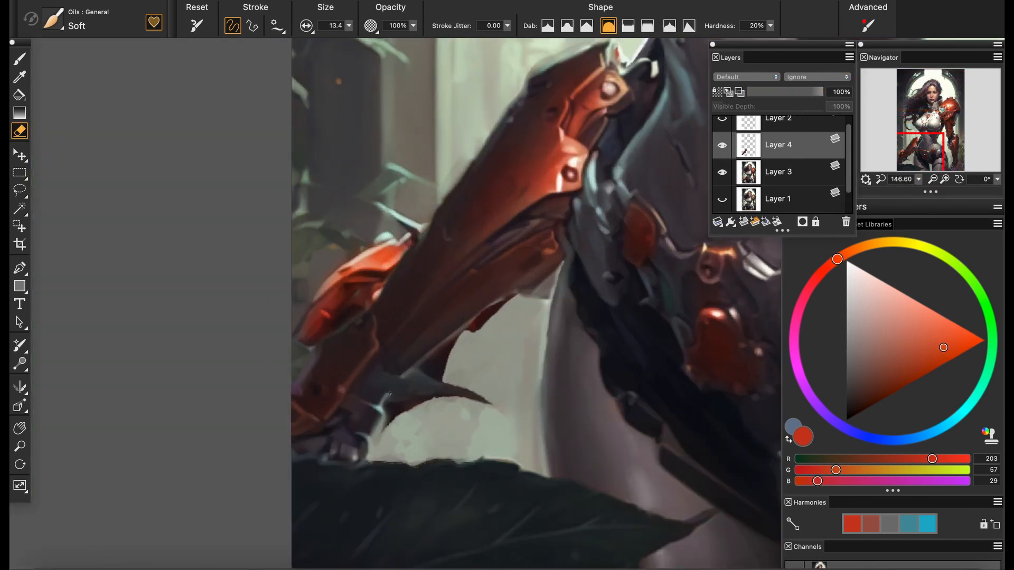
drag(390, 393, 409, 375)
click(769, 92)
scroll(338, 388, up, 1)
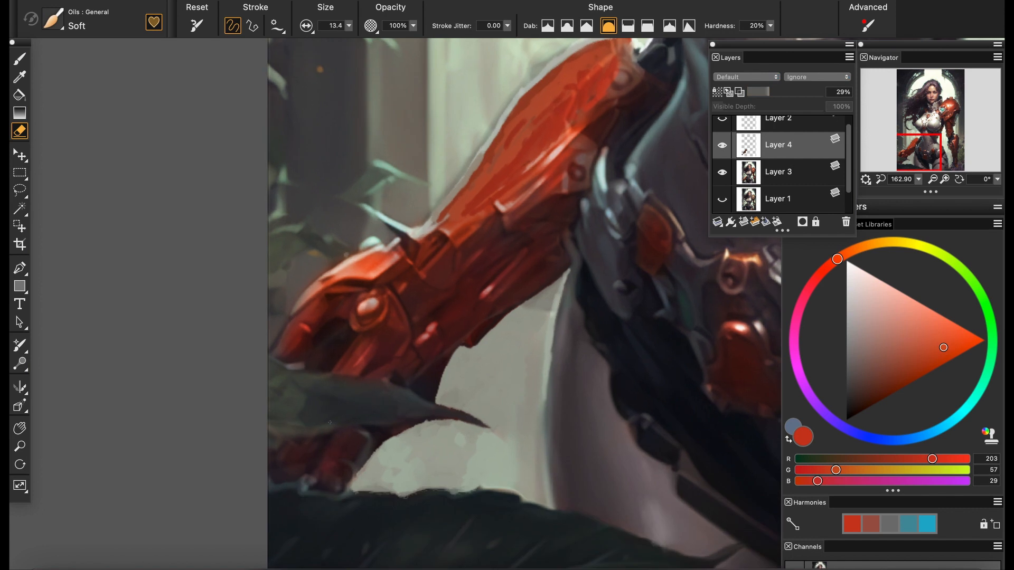
Reset Layer 4 to 100% opacity, hide it, and paint a vertical background strip across the original wrist on Layer 3
drag(770, 92, 824, 92)
click(722, 145)
click(777, 174)
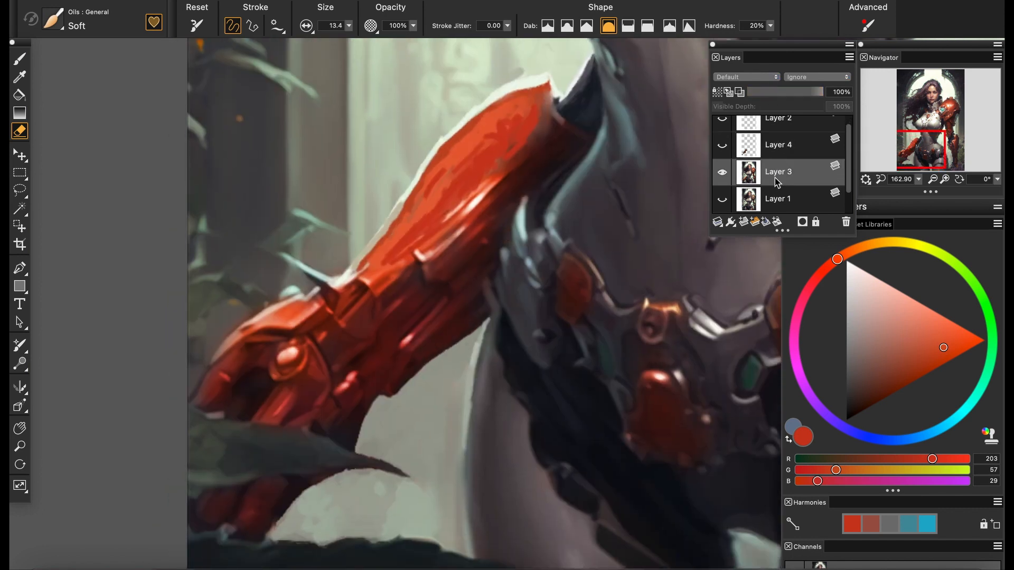
click(348, 25)
key(b)
alt+click(433, 386)
alt+click(357, 244)
drag(357, 264, 358, 448)
Paint over the original forearm's wrist end and upper edge with sampled pale background tones, using brush size 40.8
click(348, 26)
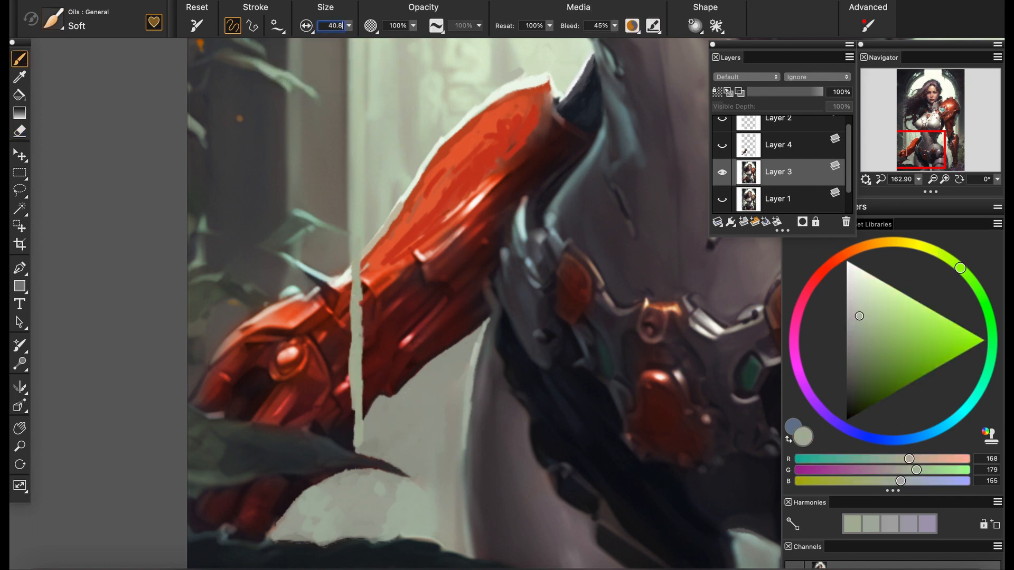
alt+click(374, 205)
drag(374, 206, 370, 369)
alt+click(375, 426)
mouse_move(376, 423)
mouse_down()
mouse_move(376, 343)
mouse_move(403, 385)
mouse_move(395, 297)
mouse_move(440, 324)
mouse_move(474, 328)
mouse_up()
alt+click(531, 62)
drag(545, 90, 514, 91)
alt+click(516, 74)
drag(501, 53, 501, 129)
drag(418, 156, 424, 211)
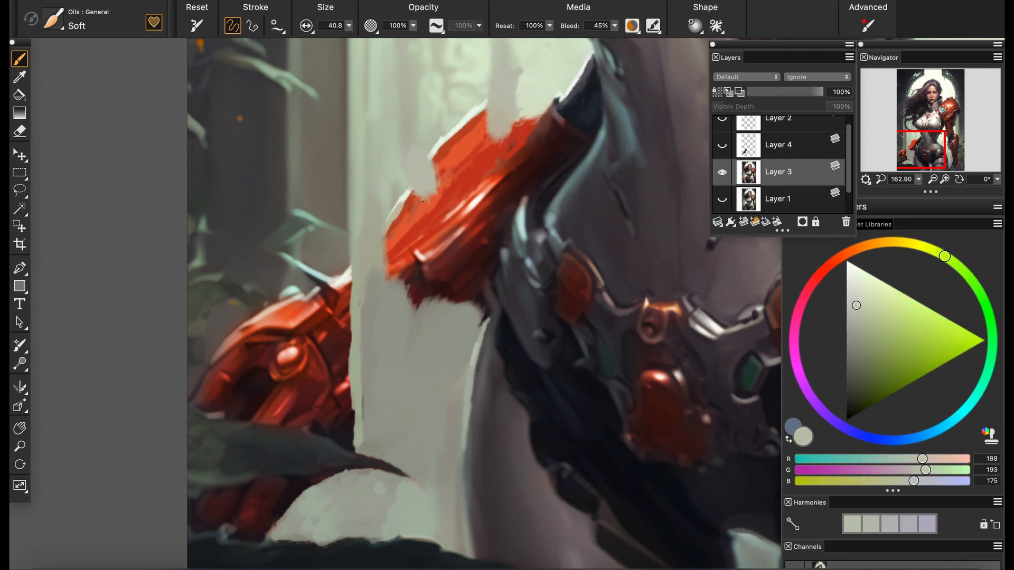
Cover the middle of the original forearm with sampled background tones, clearing the space between the hand and the elbow
alt+click(427, 312)
mouse_move(429, 301)
mouse_down()
mouse_move(445, 247)
mouse_move(425, 247)
mouse_up()
alt+click(420, 193)
mouse_move(396, 213)
mouse_down()
mouse_move(394, 237)
mouse_move(416, 265)
mouse_up()
alt+click(362, 449)
mouse_move(441, 311)
mouse_down()
mouse_move(357, 453)
mouse_move(376, 370)
mouse_up()
alt+click(410, 266)
mouse_move(413, 271)
mouse_down()
mouse_move(376, 417)
mouse_move(359, 373)
mouse_up()
mouse_move(355, 343)
mouse_down()
mouse_move(349, 264)
mouse_move(391, 274)
mouse_move(393, 293)
mouse_up()
alt+click(388, 248)
alt+click(360, 380)
drag(355, 365, 373, 342)
mouse_move(396, 291)
mouse_down()
mouse_move(383, 272)
mouse_move(392, 296)
mouse_up()
Cover the original forearm's remaining elbow end with sampled pale background tones, comparing the result against Layer 4
mouse_move(918, 180)
mouse_down()
mouse_move(907, 193)
mouse_move(932, 193)
mouse_up()
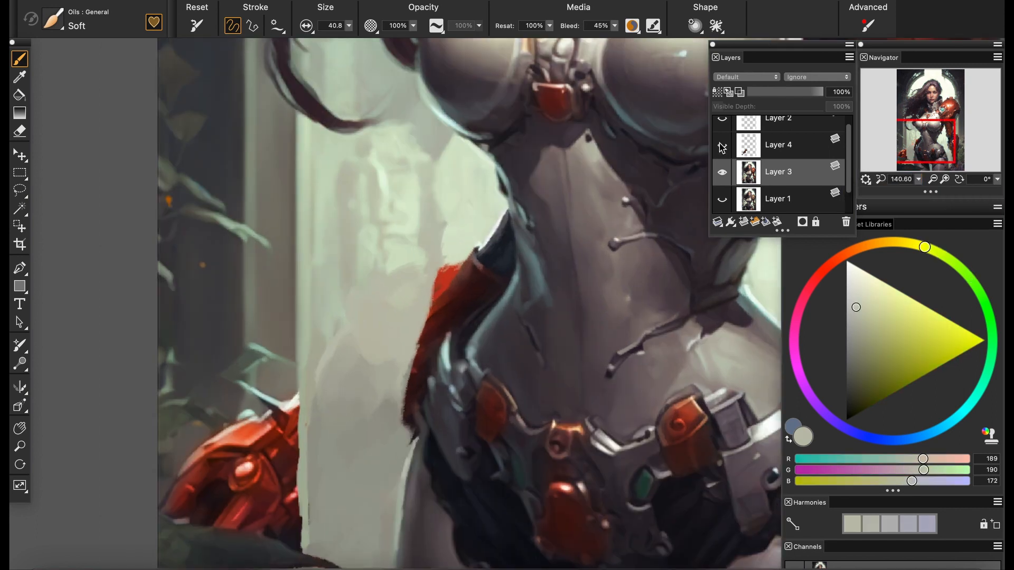
click(723, 146)
click(723, 146)
click(723, 146)
click(723, 147)
alt+click(463, 253)
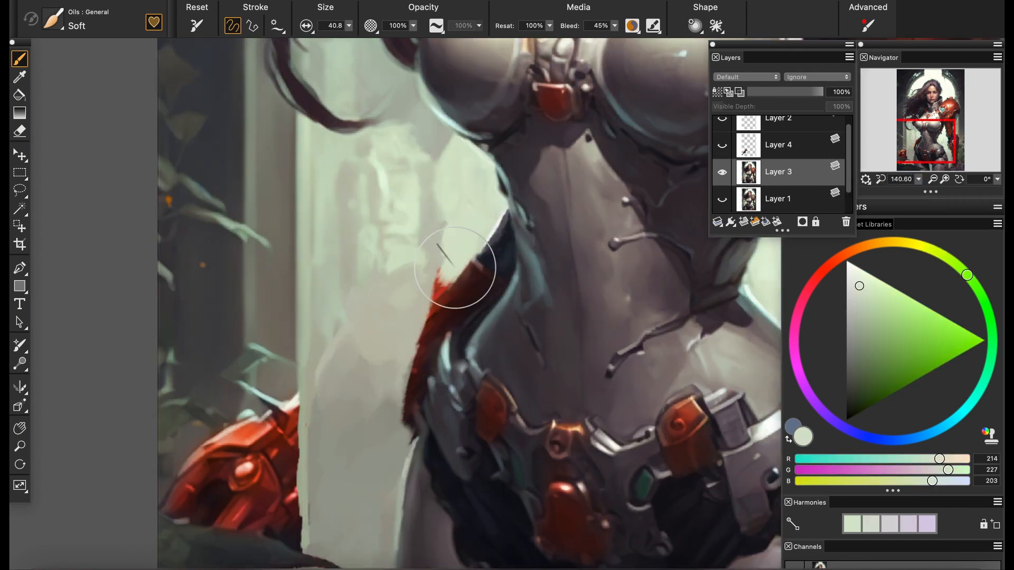
Paint over the original red hand on Layer 3 with sampled grey-green column and dark background tones
alt+click(394, 327)
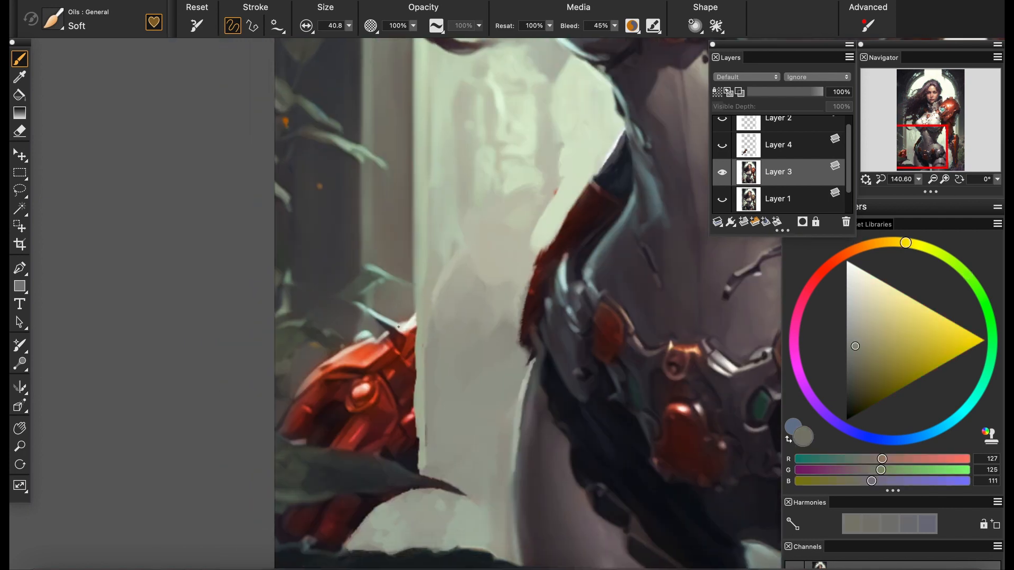
mouse_move(394, 322)
mouse_down()
mouse_move(381, 412)
mouse_move(390, 454)
mouse_up()
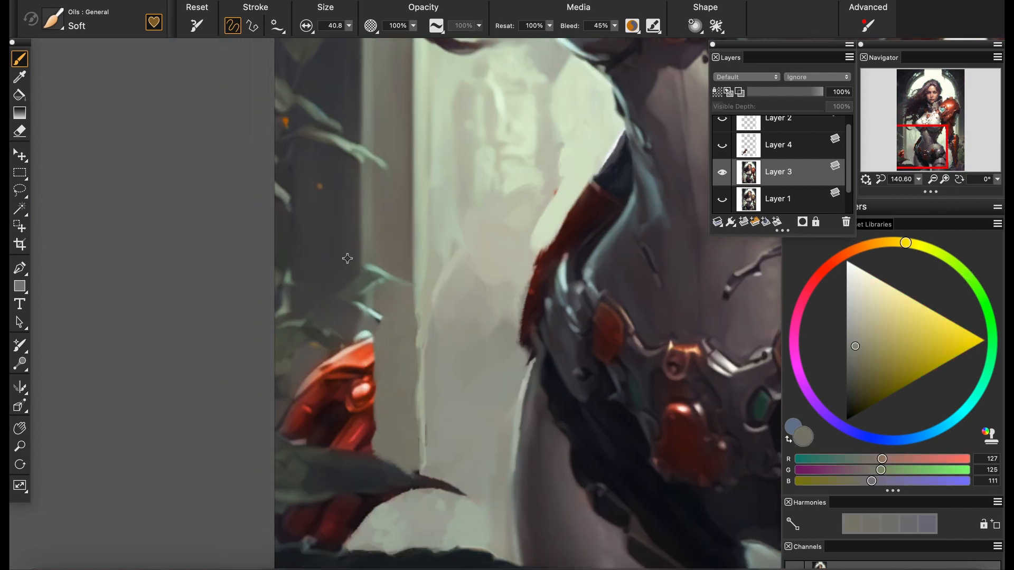
alt+click(335, 273)
mouse_move(346, 328)
mouse_down()
mouse_move(313, 358)
mouse_move(326, 309)
mouse_move(349, 389)
mouse_move(344, 332)
mouse_move(321, 370)
mouse_move(333, 415)
mouse_up()
alt+click(316, 346)
alt+click(333, 328)
alt+click(337, 409)
alt+click(358, 362)
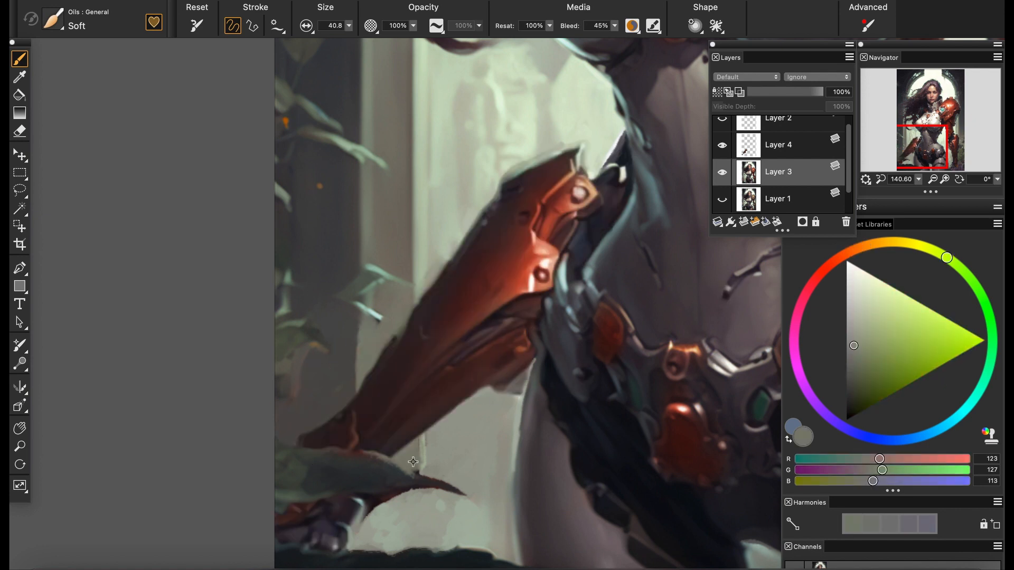
Show Layer 4 and paint a pale green column strip below the forearm with brush size 21.8
alt+click(413, 462)
drag(414, 499, 378, 532)
alt+click(421, 186)
click(349, 25)
click(320, 60)
drag(425, 468, 425, 437)
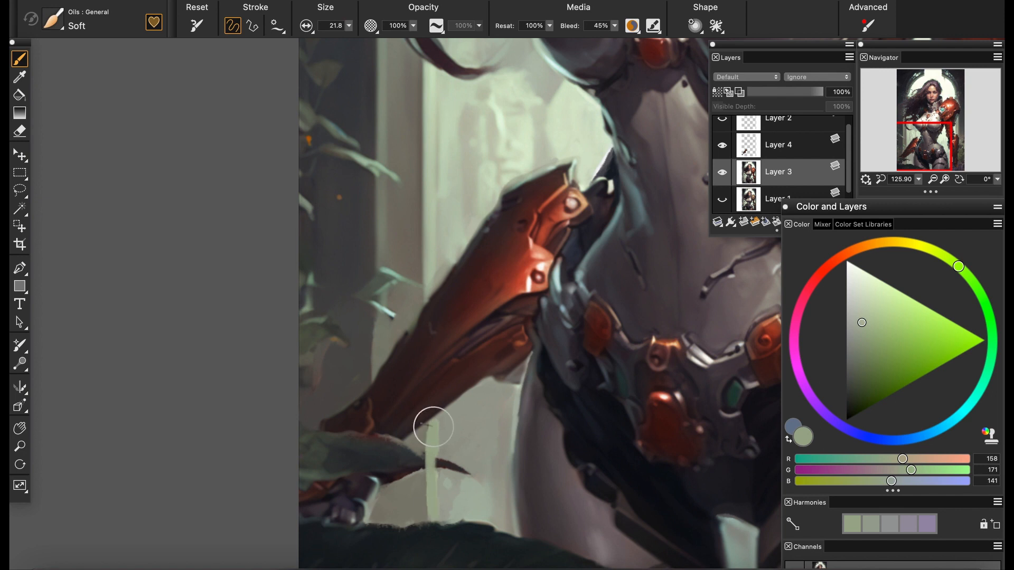
Restore the small leaf's tip and upper edge below the forearm with sampled dark greys, using brush size 6.2
scroll(435, 430, up, 4)
key(bracketleft)
key(bracketleft)
key(bracketleft)
mouse_move(414, 299)
mouse_down()
mouse_move(404, 385)
mouse_move(434, 386)
mouse_up()
alt+click(403, 383)
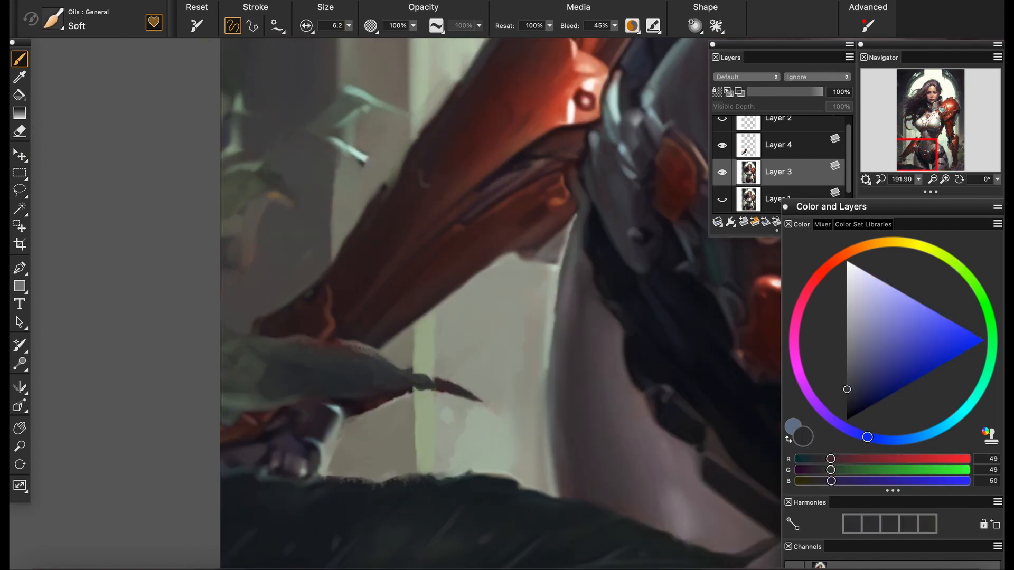
alt+click(378, 366)
alt+click(368, 354)
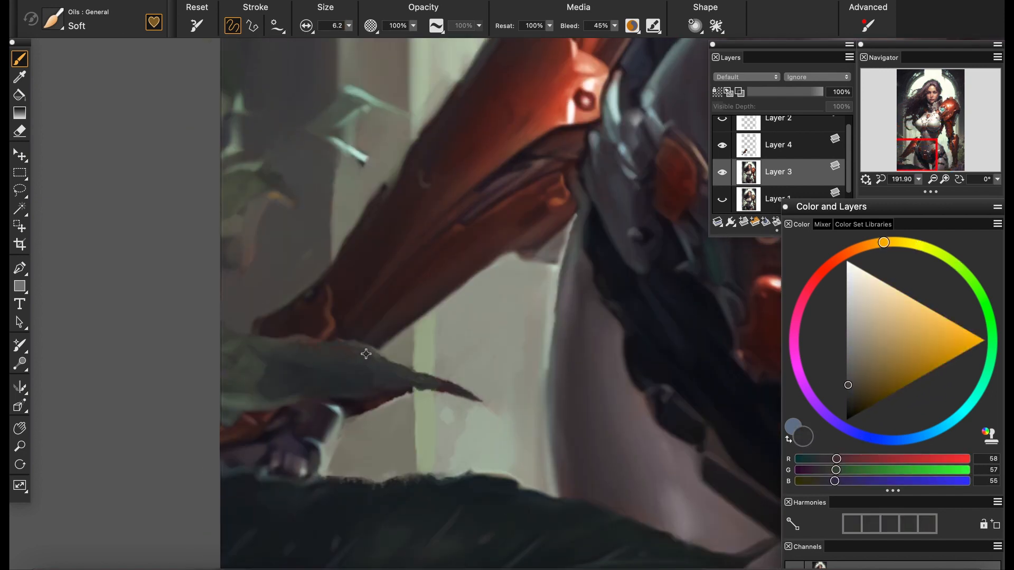
alt+click(373, 355)
Blend the repainted column and background around the forearm with the Grainy Water blender at sizes 7.3 and 13.7
drag(349, 211, 351, 368)
alt+click(334, 352)
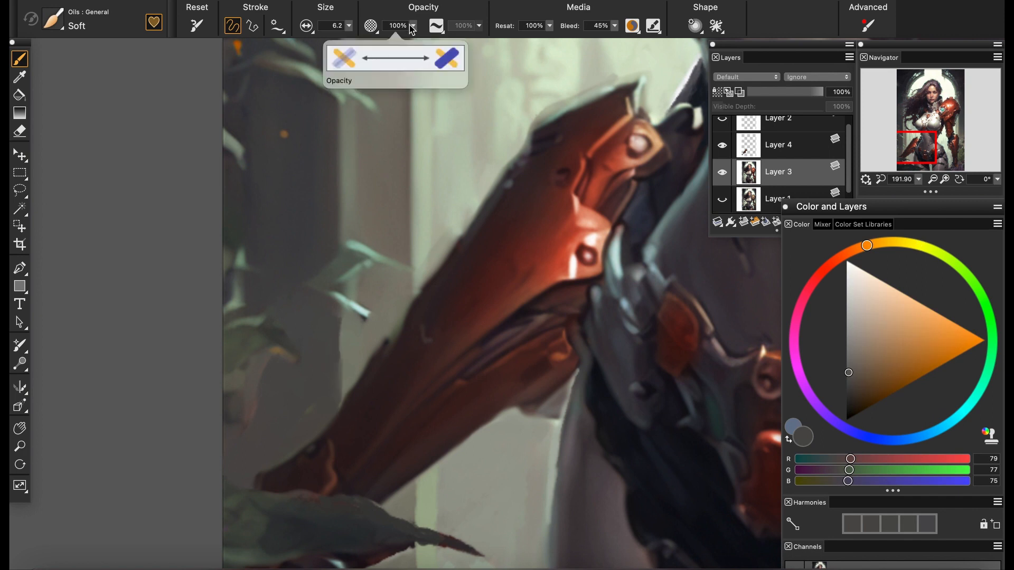
alt+click(345, 376)
click(52, 19)
click(212, 118)
drag(343, 393, 354, 325)
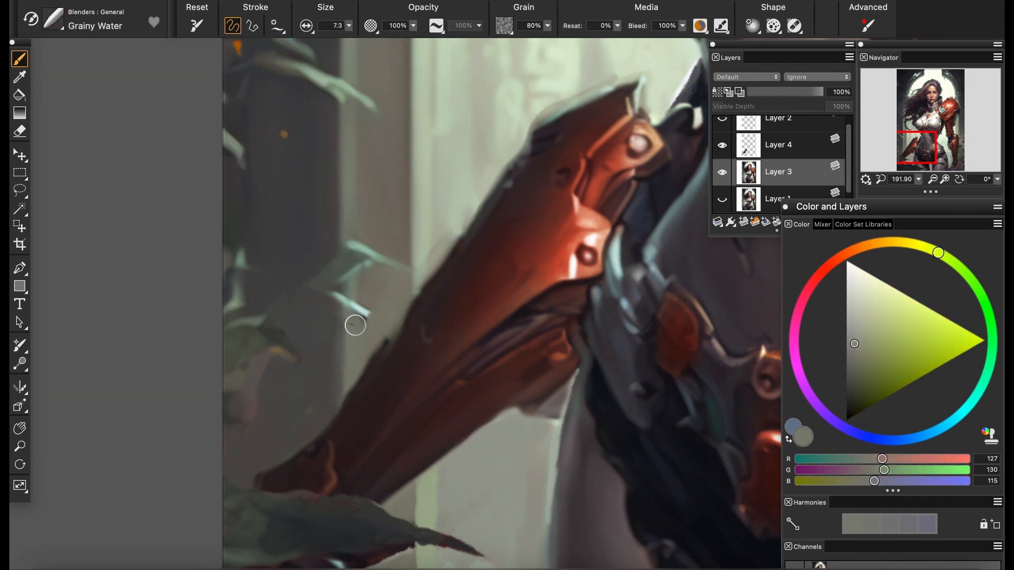
drag(403, 503, 385, 310)
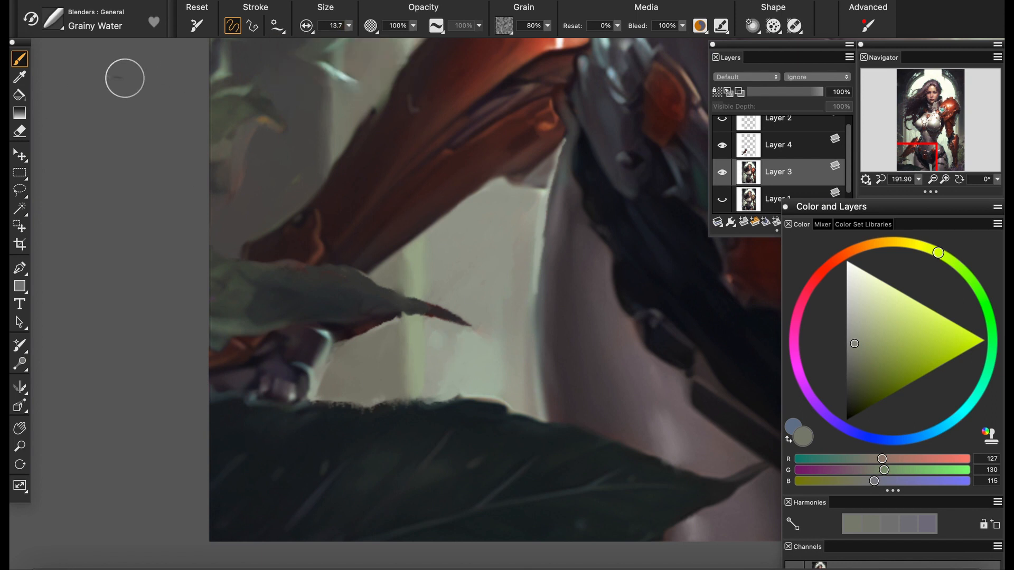
Repaint the large leaf's upper edge and the small leaf's veins in sampled dark tones with the Soft oil brush
click(52, 19)
click(212, 118)
alt+click(413, 494)
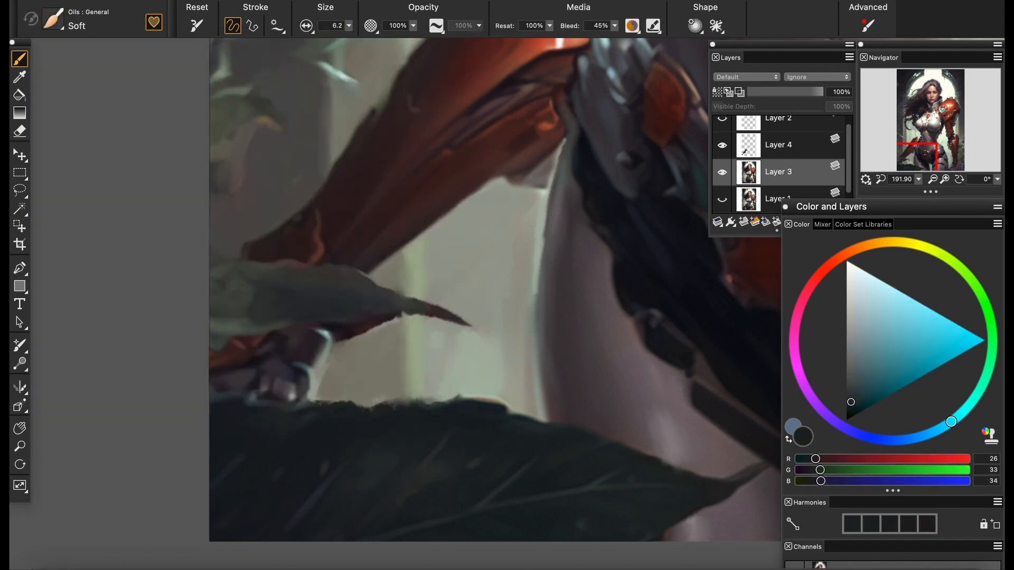
alt+click(440, 404)
alt+click(254, 290)
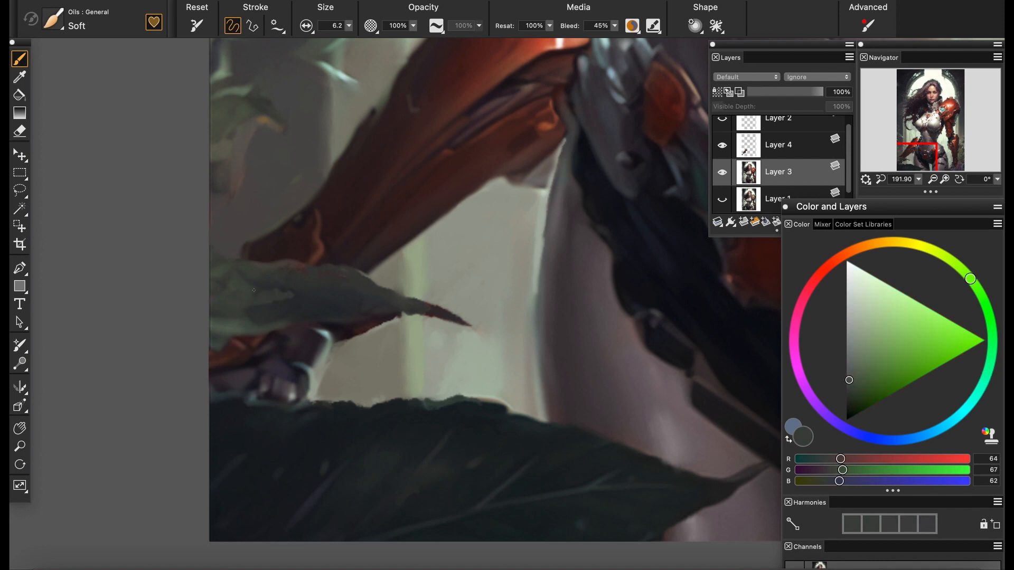
alt+click(350, 305)
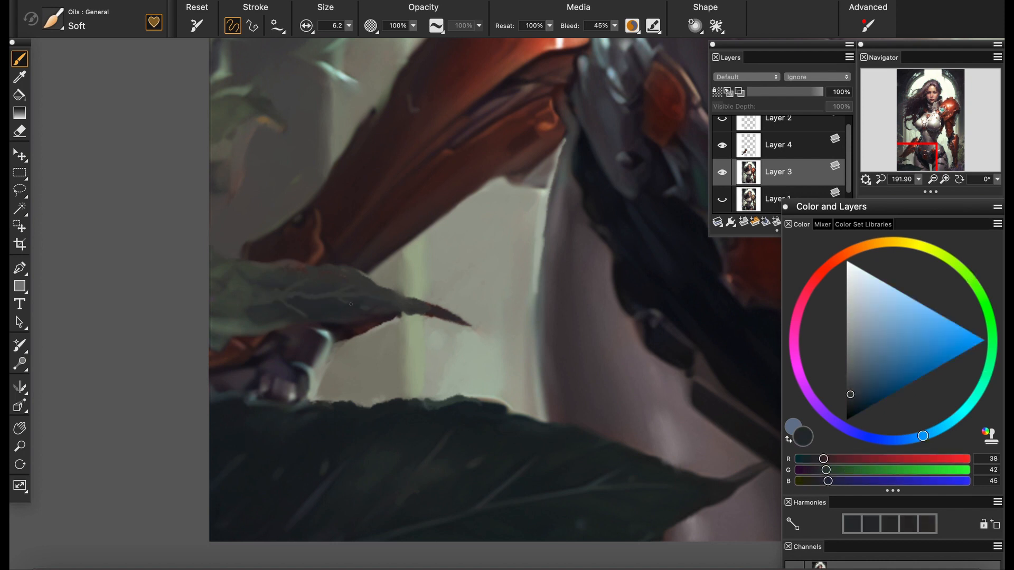
alt+click(258, 309)
Combine the pasted forearm and the painting into a new full-image layer above Layer 3
key(ctrl+0)
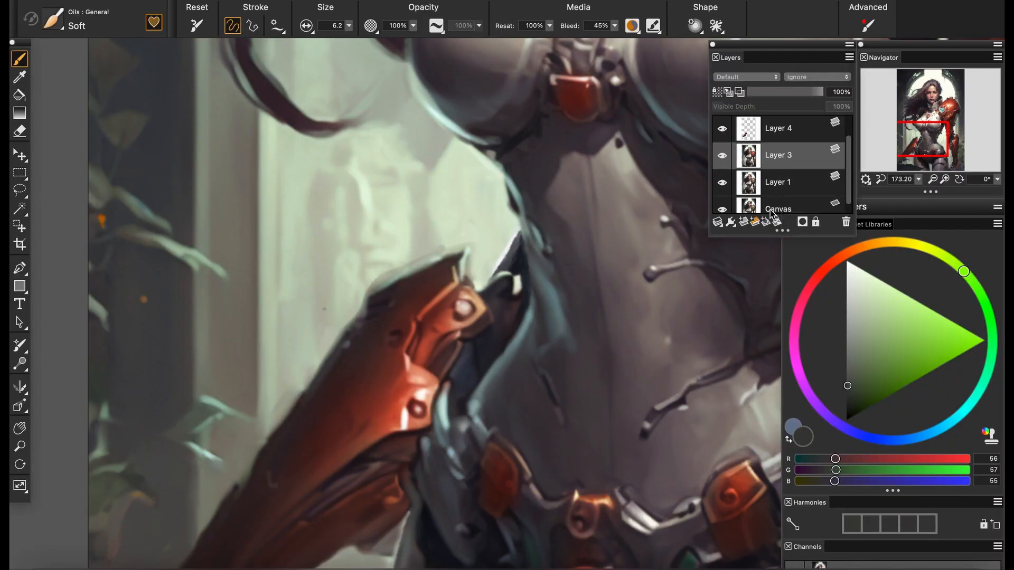
shift+click(778, 161)
click(717, 222)
click(743, 227)
scroll(733, 164, up, 2)
click(19, 59)
Paint a thin pinkish-white rim light along the elbow plate and the forearm's upper edge with brush size 6.2
alt+click(447, 230)
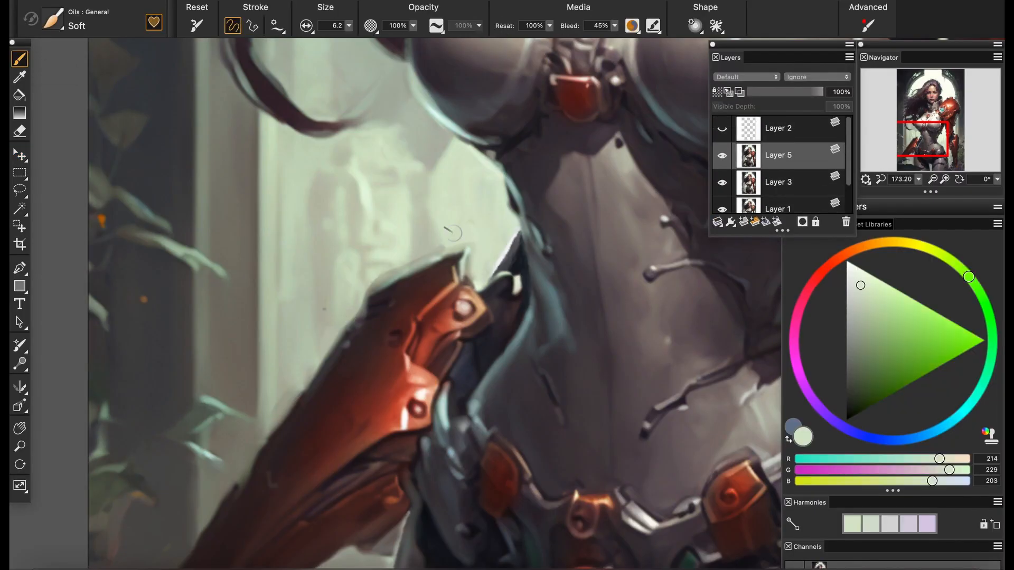
drag(868, 273, 855, 265)
drag(406, 270, 454, 253)
alt+click(388, 268)
mouse_move(399, 276)
mouse_down()
mouse_move(370, 288)
mouse_move(435, 240)
mouse_move(416, 297)
mouse_move(402, 272)
mouse_up()
alt+click(373, 274)
alt+click(435, 241)
alt+click(417, 257)
alt+click(383, 285)
mouse_move(356, 316)
mouse_down()
mouse_move(344, 325)
mouse_move(456, 247)
mouse_up()
drag(451, 258, 435, 281)
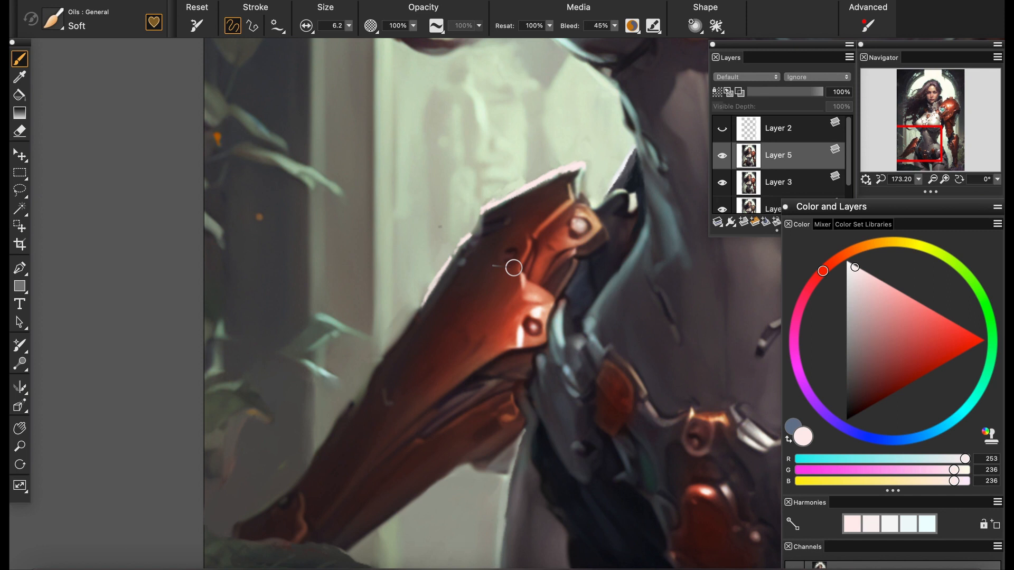
Clean the background beside the elbow plate's tip with sampled pale green and refine the forearm's upper contour
alt+click(591, 191)
drag(590, 189, 584, 196)
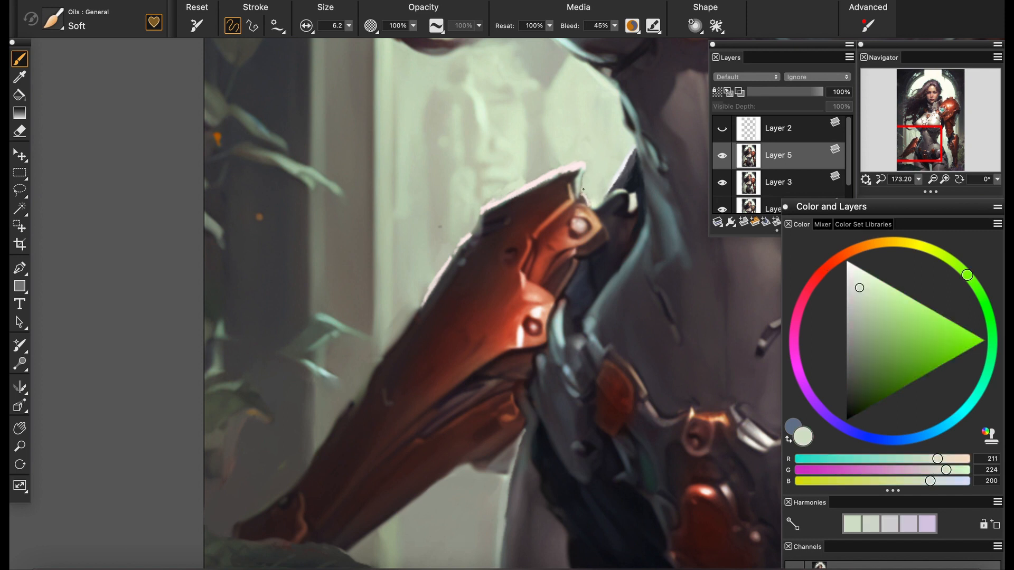
drag(428, 347, 391, 395)
mouse_move(919, 180)
mouse_down()
mouse_move(877, 176)
mouse_move(893, 180)
mouse_up()
drag(430, 268, 485, 218)
scroll(485, 218, up, 6)
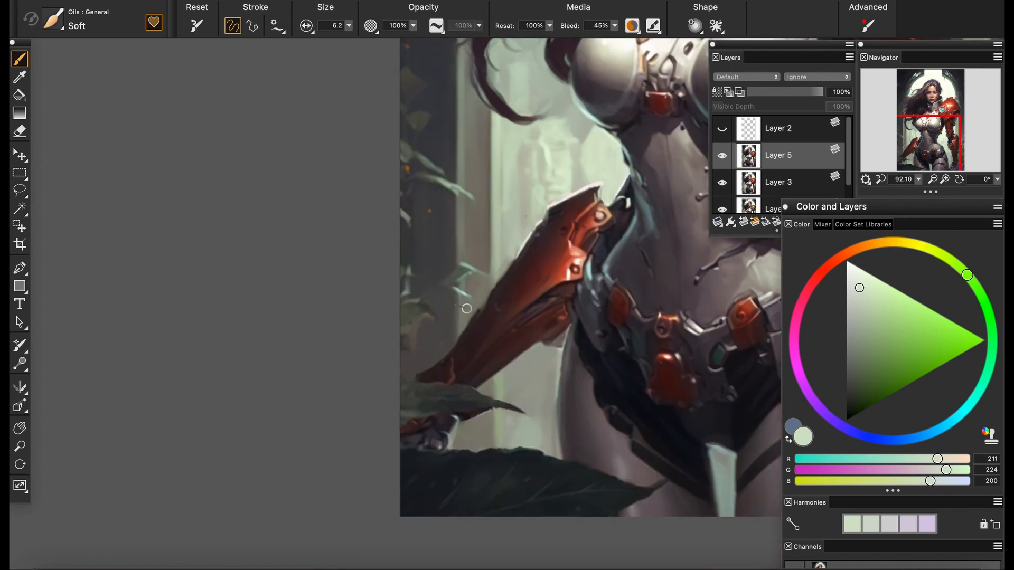
Extend the forearm's rim down to the wrist with sampled grey-brown, darkening the tone toward the wrist
alt+click(475, 316)
drag(472, 309, 457, 325)
alt+click(486, 221)
drag(517, 243, 485, 285)
alt+click(471, 286)
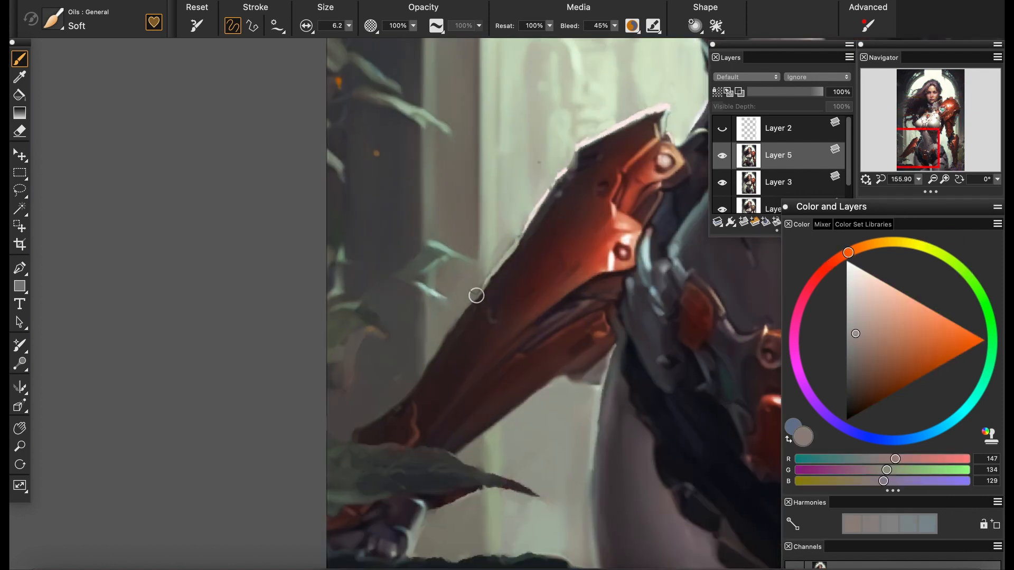
click(852, 359)
drag(400, 398, 364, 424)
drag(514, 324, 410, 339)
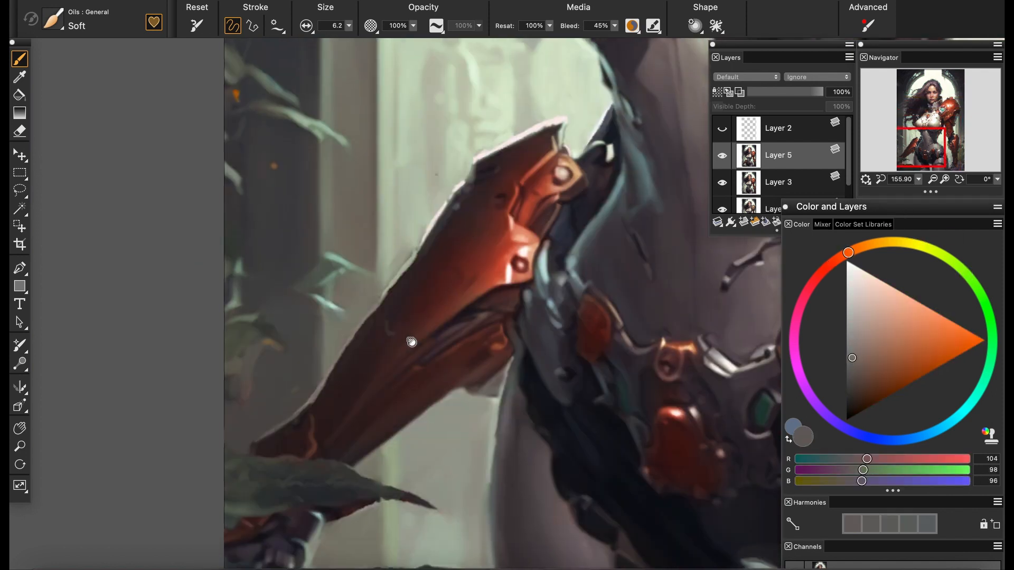
Repaint the dark upper arm between the elbow plate and the waist, shaping its upper edge with grey-blue tones
mouse_move(918, 179)
mouse_down()
mouse_move(881, 183)
mouse_move(891, 182)
mouse_up()
drag(918, 157, 939, 143)
scroll(449, 281, up, 8)
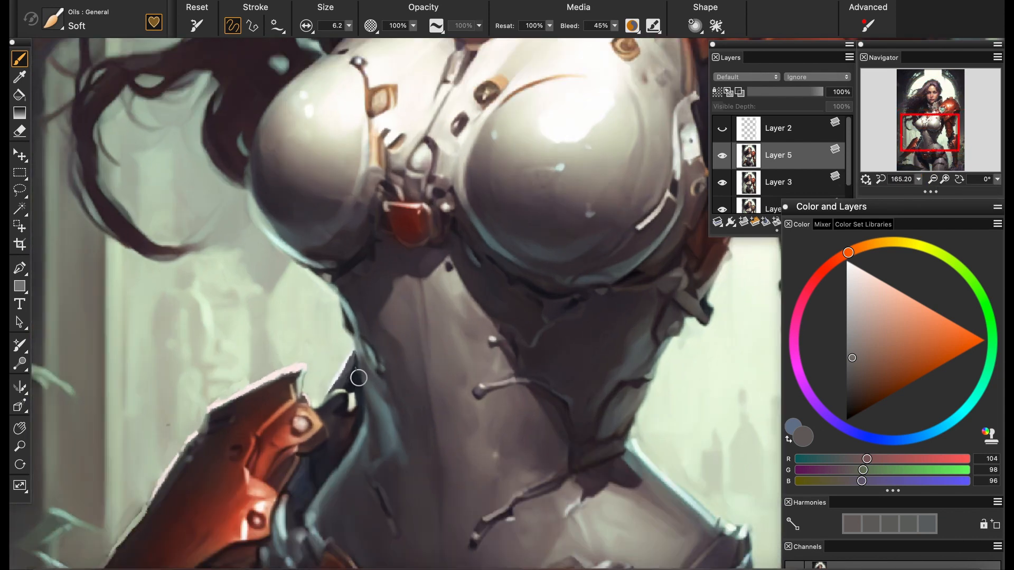
drag(358, 381, 453, 271)
alt+click(418, 292)
alt+click(402, 312)
alt+click(390, 304)
mouse_move(393, 306)
mouse_down()
mouse_move(421, 289)
mouse_move(398, 320)
mouse_move(437, 321)
mouse_move(399, 310)
mouse_move(415, 307)
mouse_up()
alt+click(404, 314)
alt+click(434, 324)
alt+click(417, 316)
alt+click(409, 296)
alt+click(425, 303)
mouse_move(406, 305)
mouse_down()
mouse_move(422, 304)
mouse_move(400, 317)
mouse_up()
alt+click(436, 295)
Add a muted green reflected light along the forearm's underside with brush size 9.2
mouse_move(918, 180)
mouse_down()
mouse_move(899, 193)
mouse_move(918, 193)
mouse_move(894, 193)
mouse_move(910, 193)
mouse_up()
click(913, 154)
alt+click(407, 334)
alt+click(393, 328)
key(bracketright)
key(bracketright)
key(bracketright)
alt+click(394, 294)
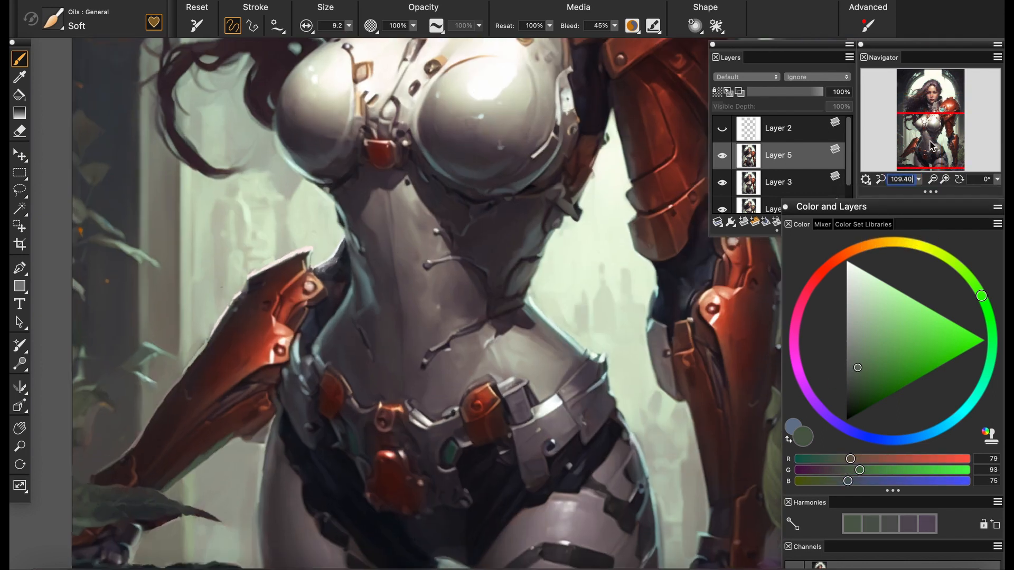
drag(933, 138, 939, 88)
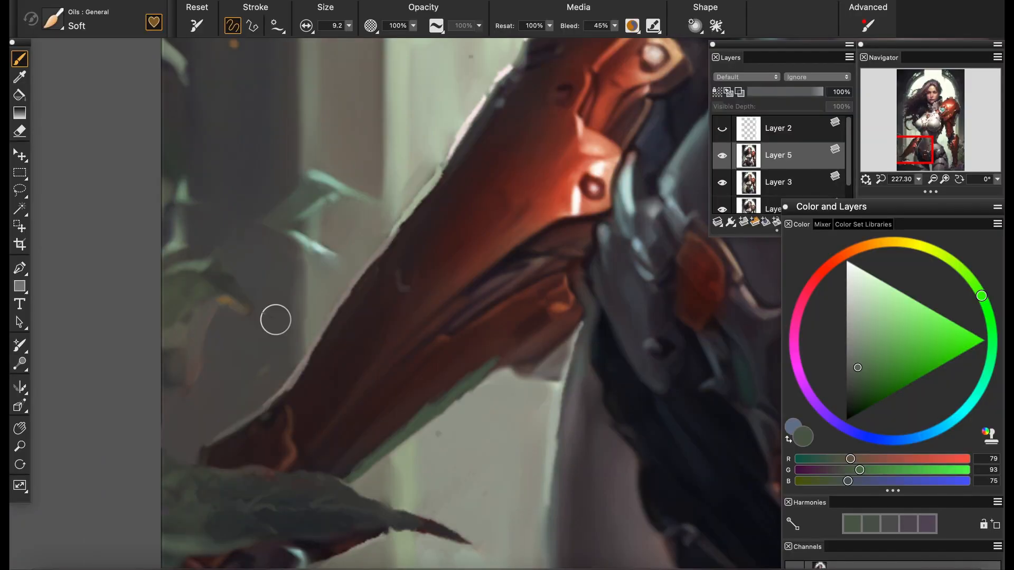
Soften the forearm's upper edge with the Grainy Water blender and return to the Soft oil brush
alt+click(276, 320)
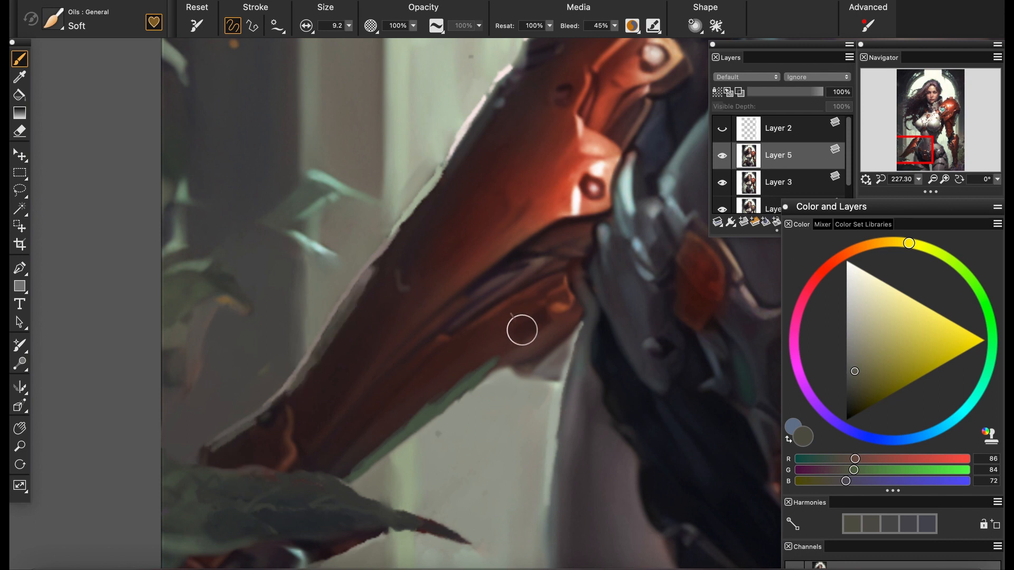
click(52, 19)
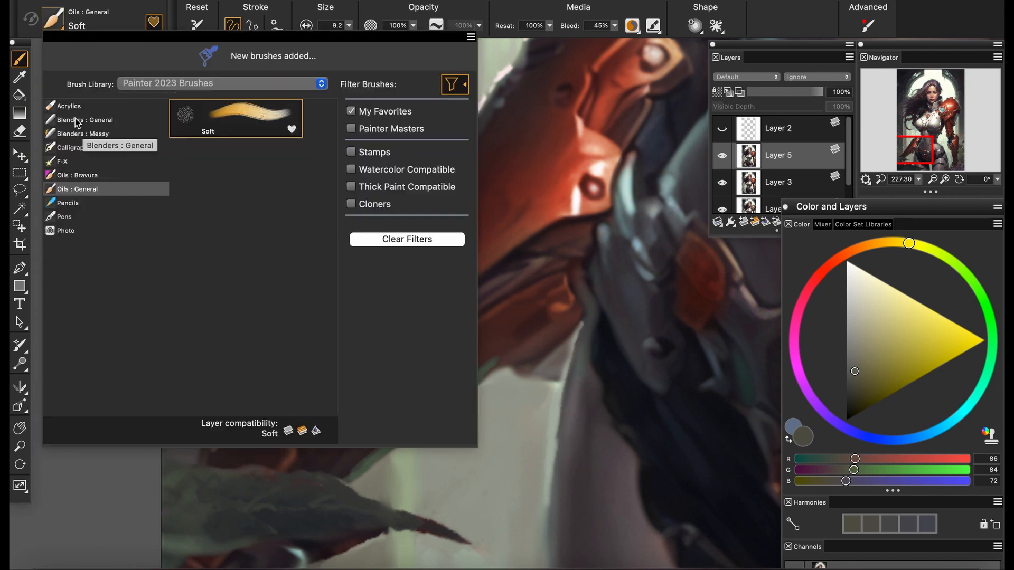
click(77, 122)
drag(336, 340, 307, 388)
drag(378, 271, 359, 295)
click(918, 179)
drag(932, 194, 906, 195)
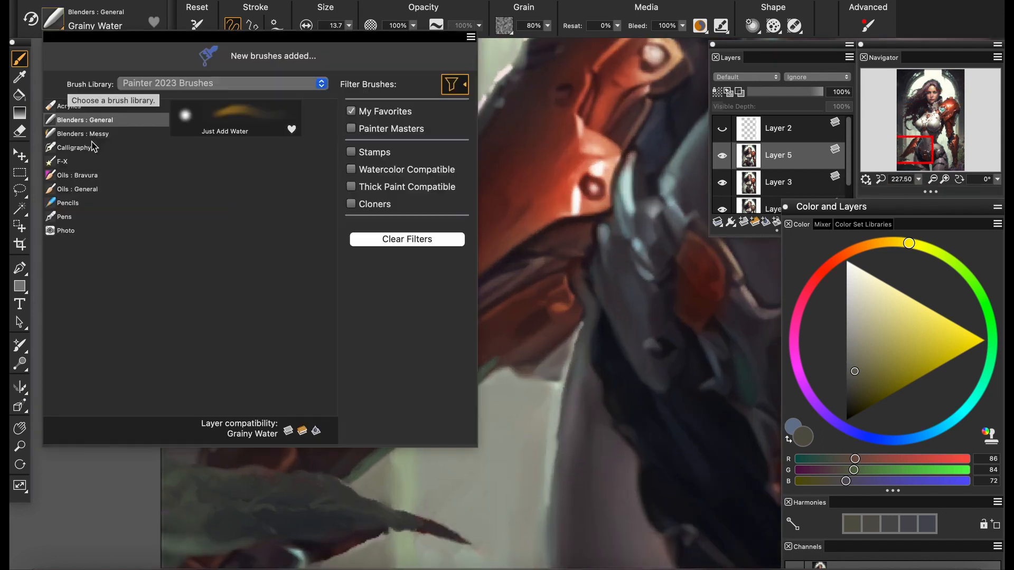
click(215, 129)
Set the brush's resaturation to 0% and smooth the forearm's dark red surface and upper edge
alt+click(477, 201)
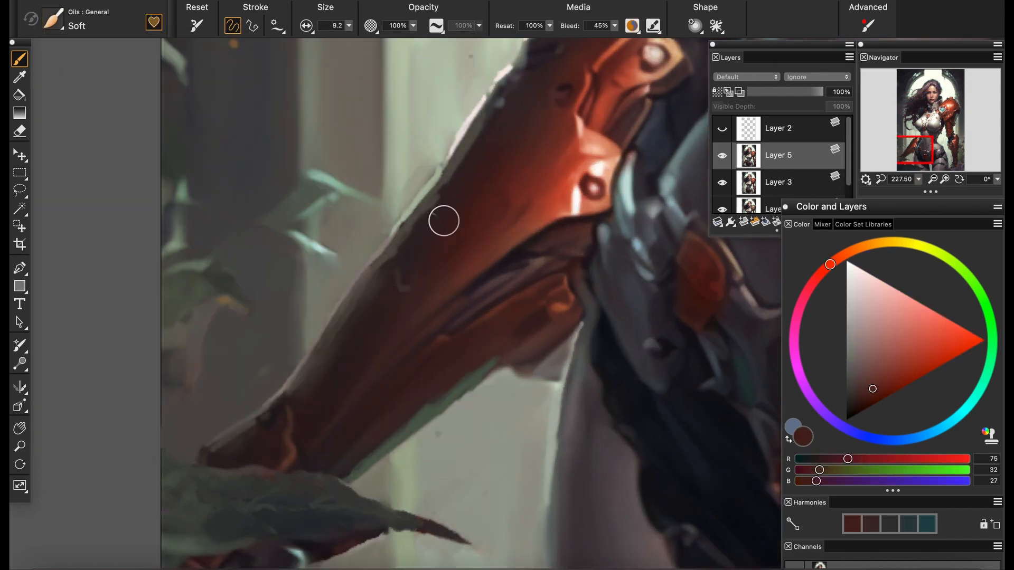
drag(549, 27, 395, 65)
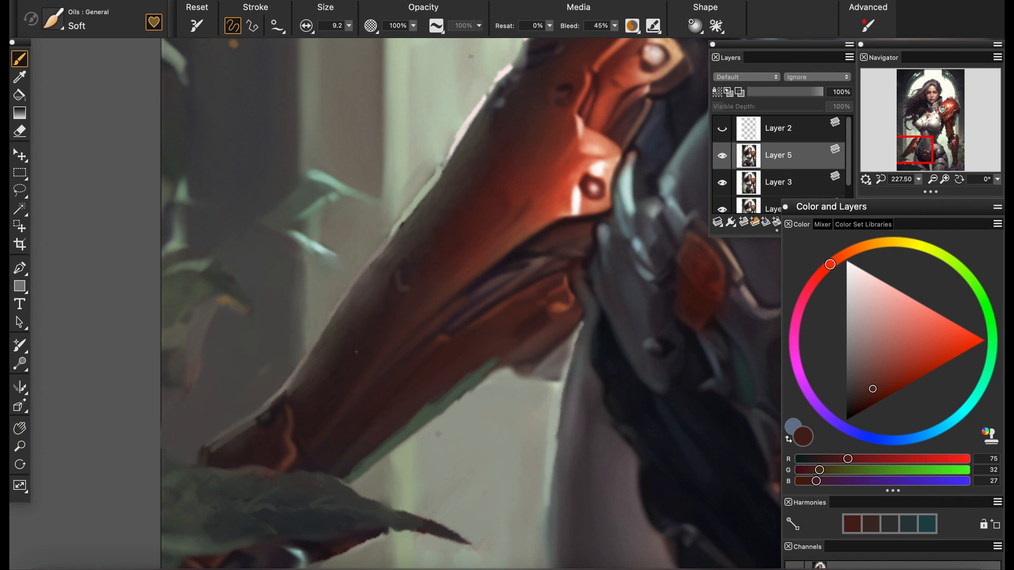
drag(528, 195, 433, 350)
drag(402, 256, 459, 190)
Restore resaturation to 100% and refine the pale highlight along the waist's curve facing the armored arm
drag(919, 180, 888, 178)
key(super+0)
scroll(497, 449, up, 10)
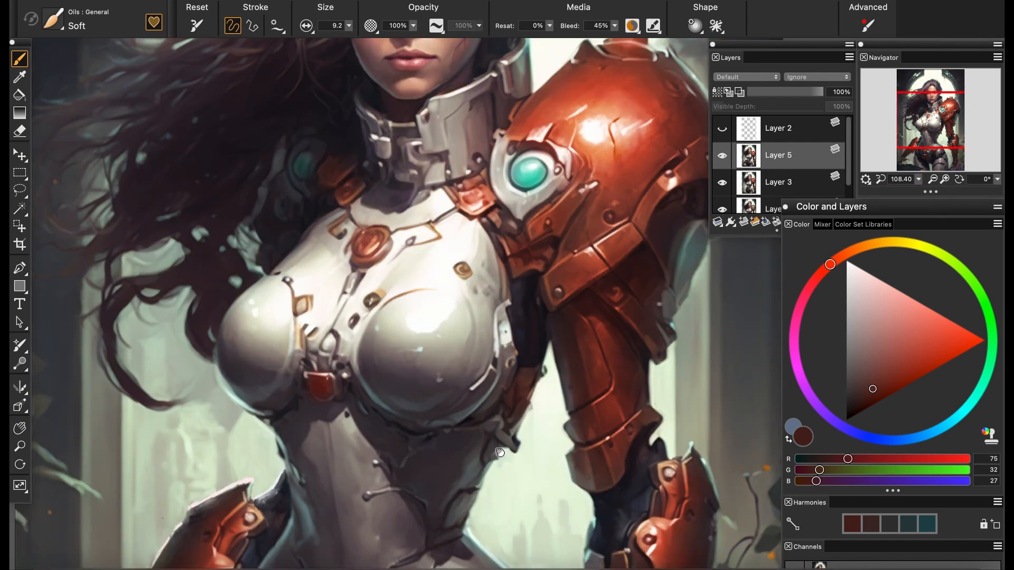
alt+click(439, 396)
drag(403, 345, 417, 365)
alt+click(410, 326)
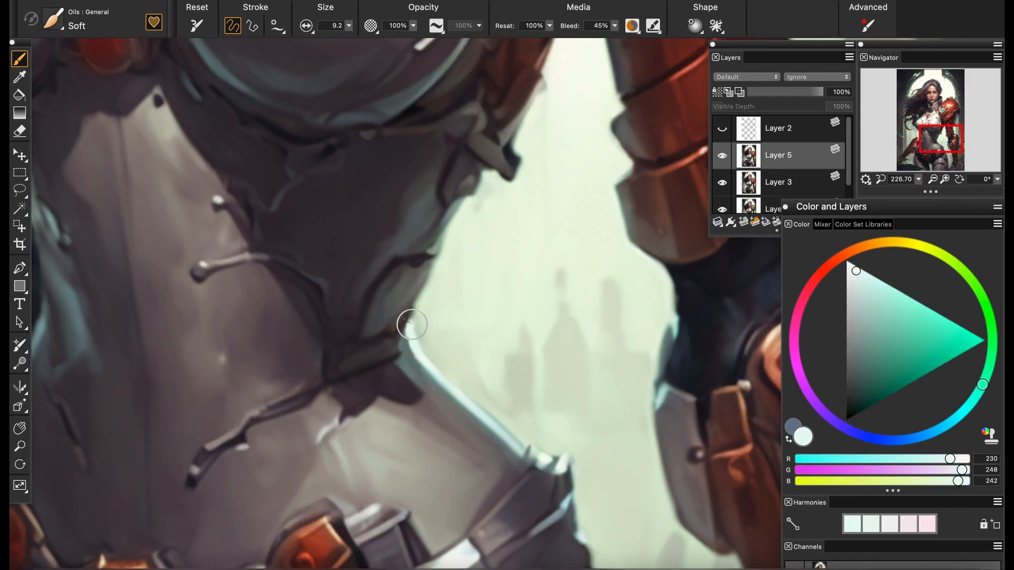
alt+click(417, 347)
mouse_move(409, 325)
mouse_down()
mouse_move(418, 359)
mouse_move(400, 353)
mouse_up()
alt+click(406, 346)
alt+click(414, 348)
alt+click(434, 373)
Tidy the dark corset edge just above the waist's highlighted curve with sampled dark tones
scroll(434, 374, down, 10)
scroll(422, 348, up, 10)
alt+click(391, 323)
alt+click(389, 338)
alt+click(397, 320)
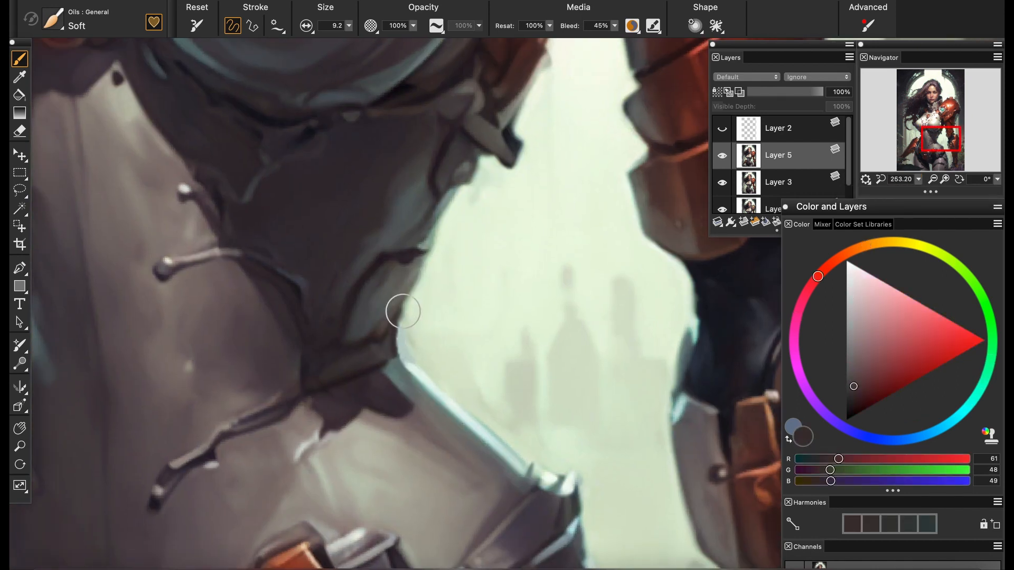
drag(918, 179, 948, 181)
alt+click(419, 379)
Clean the waist's edge above the mirrored forearm with sampled pale green background tones
drag(338, 225, 420, 321)
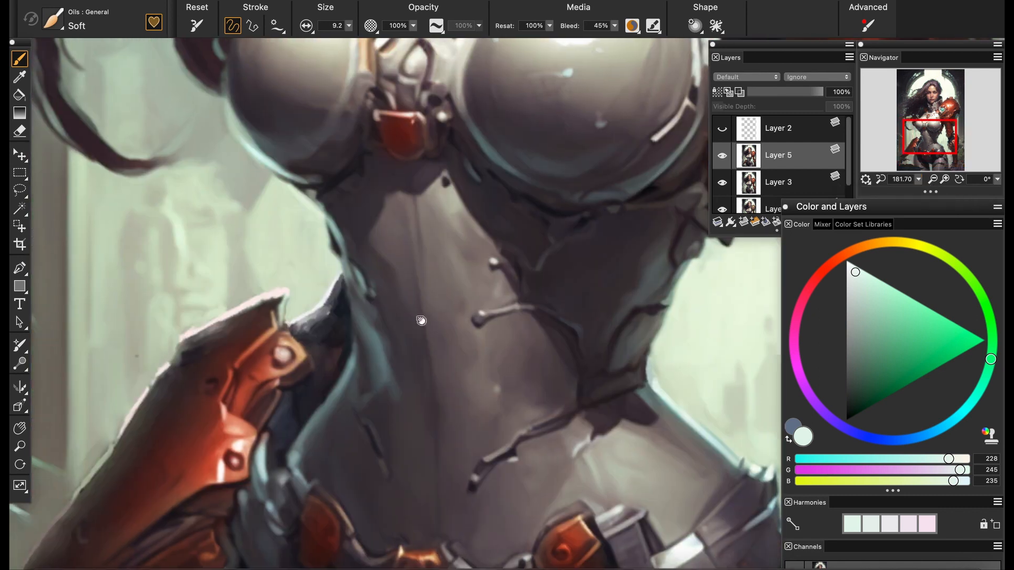
alt+click(336, 251)
drag(336, 254, 343, 277)
alt+click(328, 267)
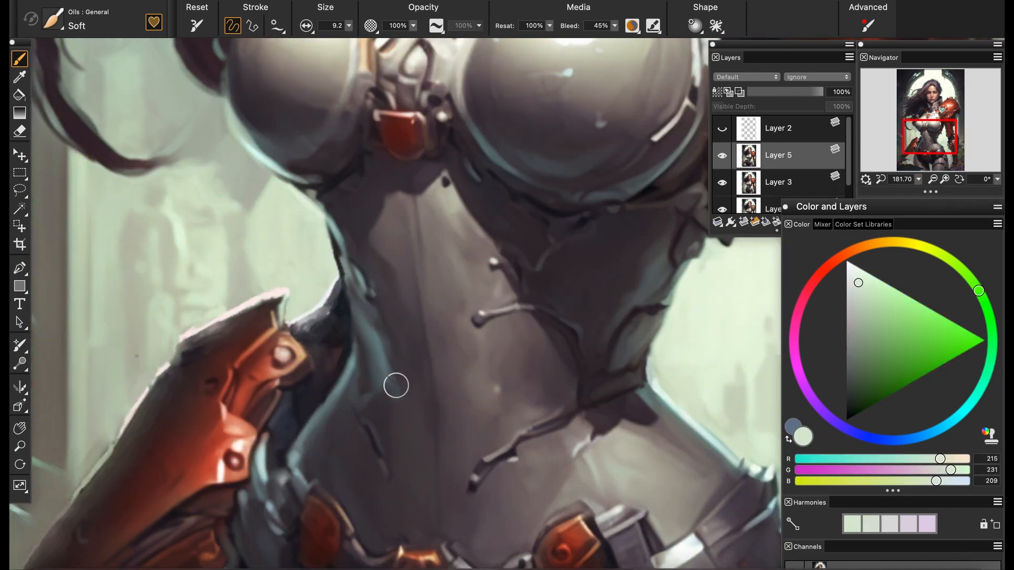
alt+click(332, 251)
Refine the waist's rim beside the mirrored forearm's elbow with sampled grey-teal tones
alt+click(331, 391)
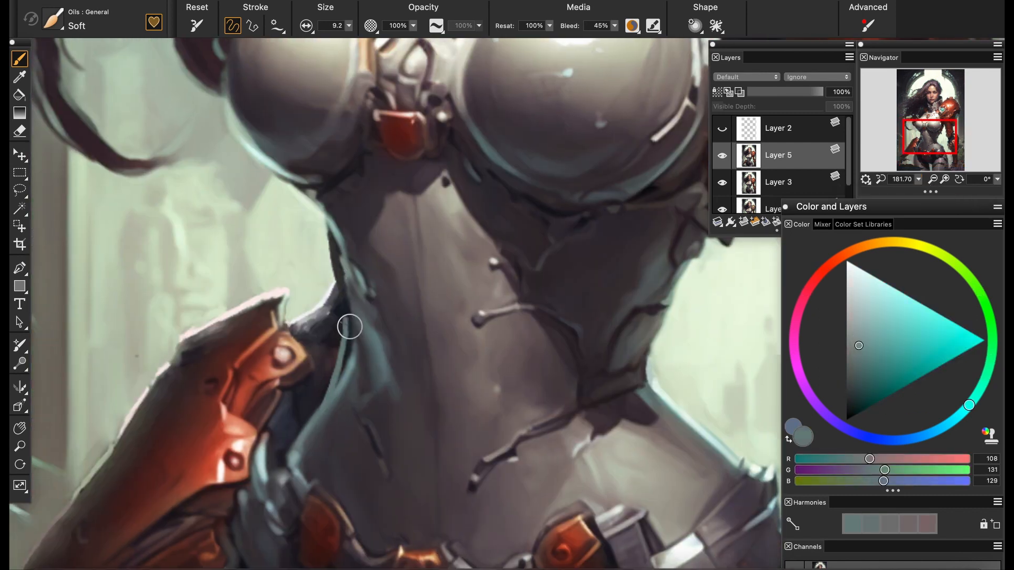
alt+click(343, 358)
drag(343, 376, 351, 335)
mouse_move(918, 179)
mouse_down()
mouse_move(901, 192)
mouse_move(940, 192)
mouse_up()
alt+click(338, 233)
drag(346, 244, 353, 277)
alt+click(357, 272)
alt+click(345, 264)
alt+click(365, 330)
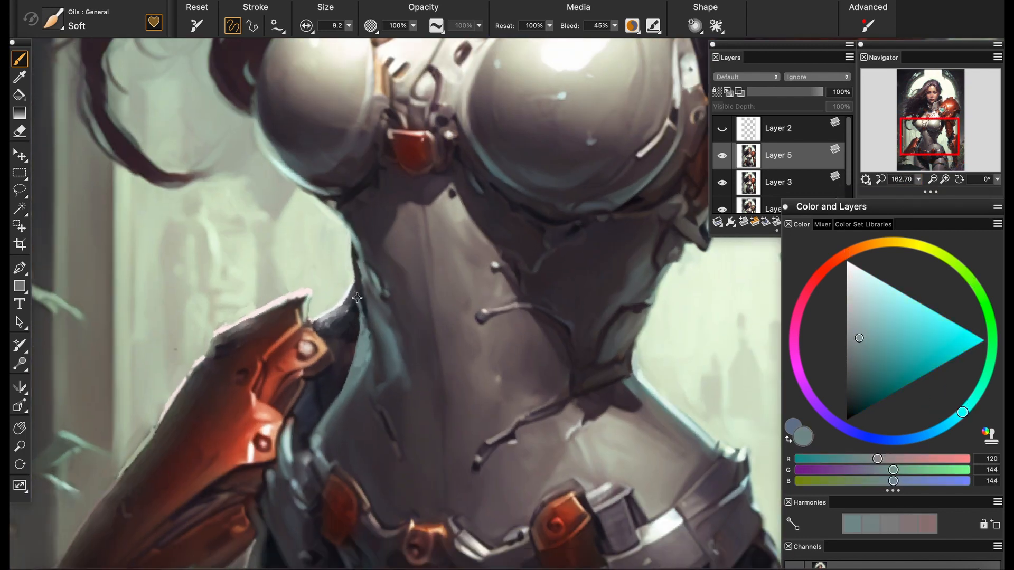
alt+click(358, 327)
alt+click(356, 362)
Extend the dark corset edge outward at the narrowest part of the waist facing the armored arm
mouse_move(419, 365)
mouse_down()
mouse_move(498, 312)
mouse_move(412, 403)
mouse_move(331, 324)
mouse_move(259, 375)
mouse_up()
alt+click(432, 215)
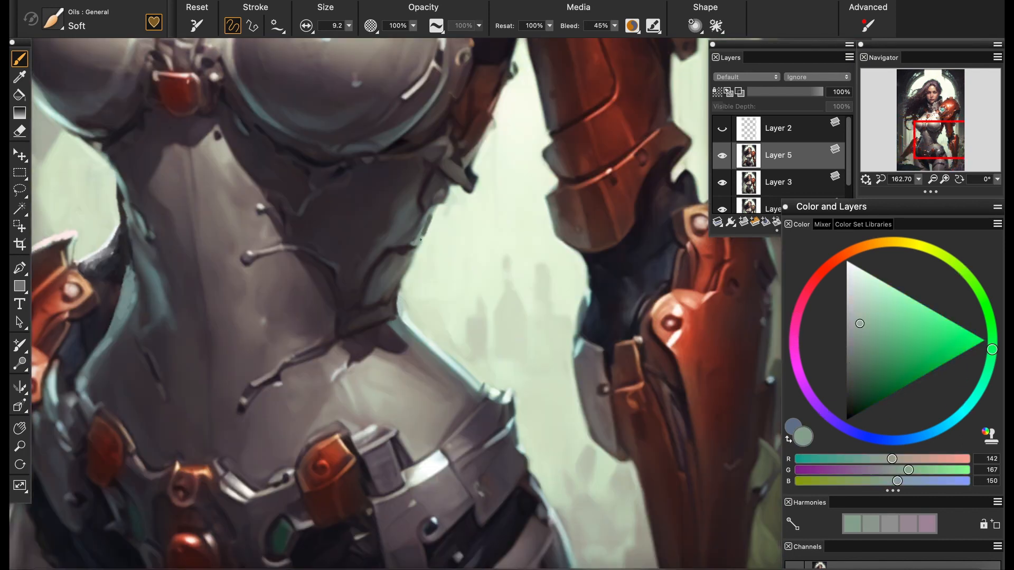
alt+click(407, 272)
mouse_move(435, 209)
mouse_down()
mouse_move(407, 263)
mouse_move(396, 323)
mouse_move(414, 337)
mouse_up()
alt+click(396, 338)
alt+click(449, 364)
alt+click(400, 335)
alt+click(395, 285)
drag(402, 286, 395, 301)
alt+click(389, 313)
drag(400, 280, 399, 310)
Touch up the waist's highlight and the adjoining background with sampled grey and pale green tones
alt+click(419, 343)
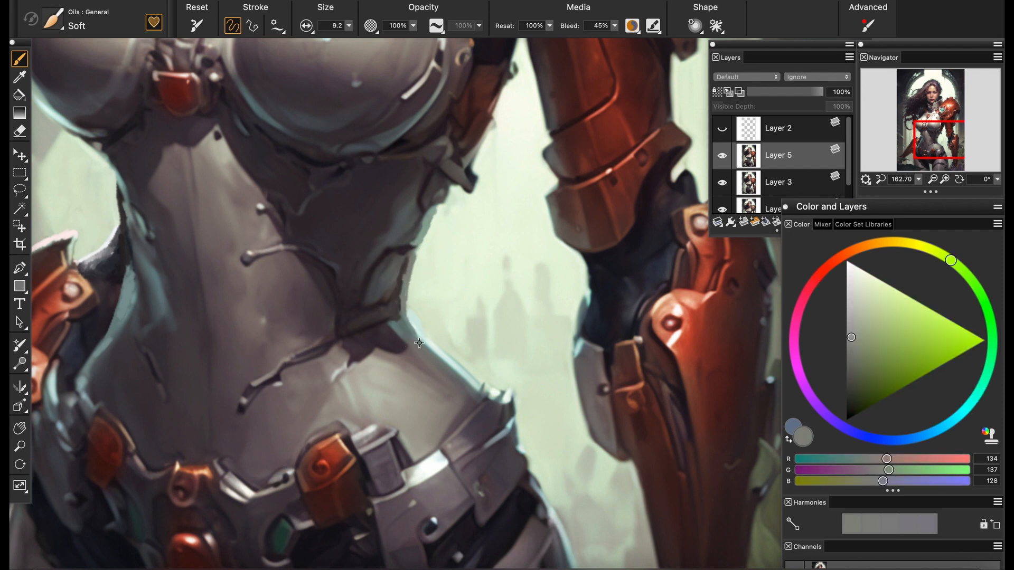
alt+click(418, 328)
alt+click(415, 320)
alt+click(423, 311)
Switch to the Soft Colorize photo brush and tint the shadowed far shoulder with red-orange sampled from the large shoulder armor
mouse_move(918, 179)
mouse_down()
mouse_move(887, 183)
mouse_move(922, 183)
mouse_up()
drag(938, 144, 906, 101)
drag(923, 107, 921, 106)
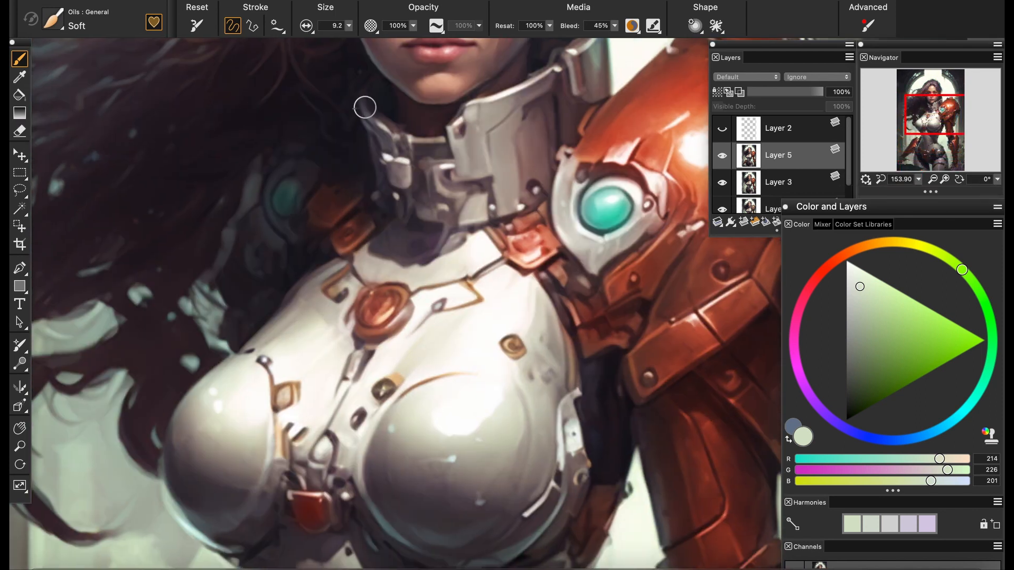
click(53, 19)
click(64, 230)
click(232, 128)
alt+click(633, 128)
drag(259, 222, 275, 243)
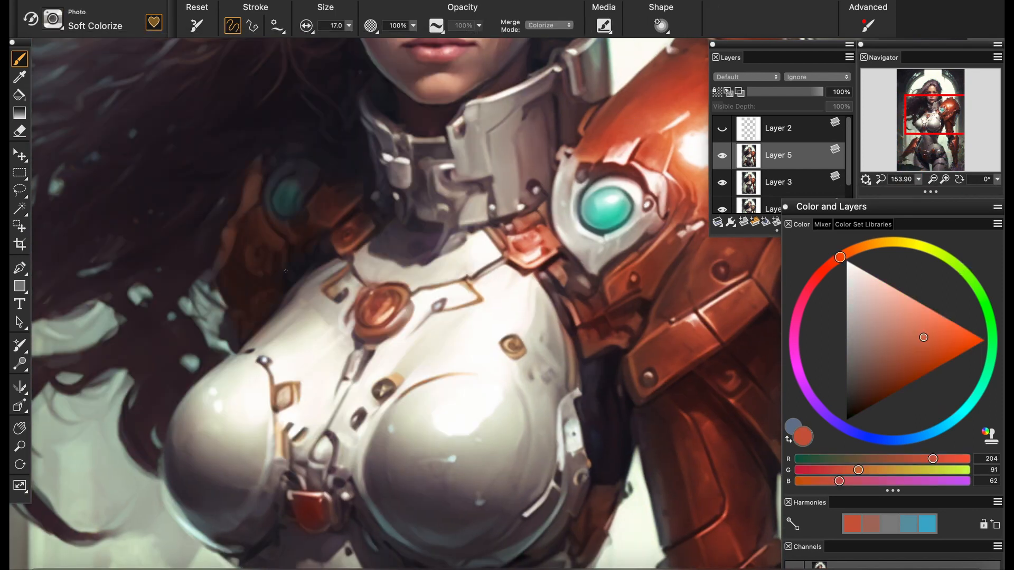
Tint the metal around the turquoise shoulder gem and the adjacent side of the breastplate bright blue
scroll(285, 271, up, 2)
click(973, 401)
drag(560, 249, 634, 264)
click(941, 428)
drag(462, 324, 510, 244)
Add a green tint to the breastplate's outer curve on the armored-arm side
drag(919, 181, 916, 191)
drag(507, 338, 470, 210)
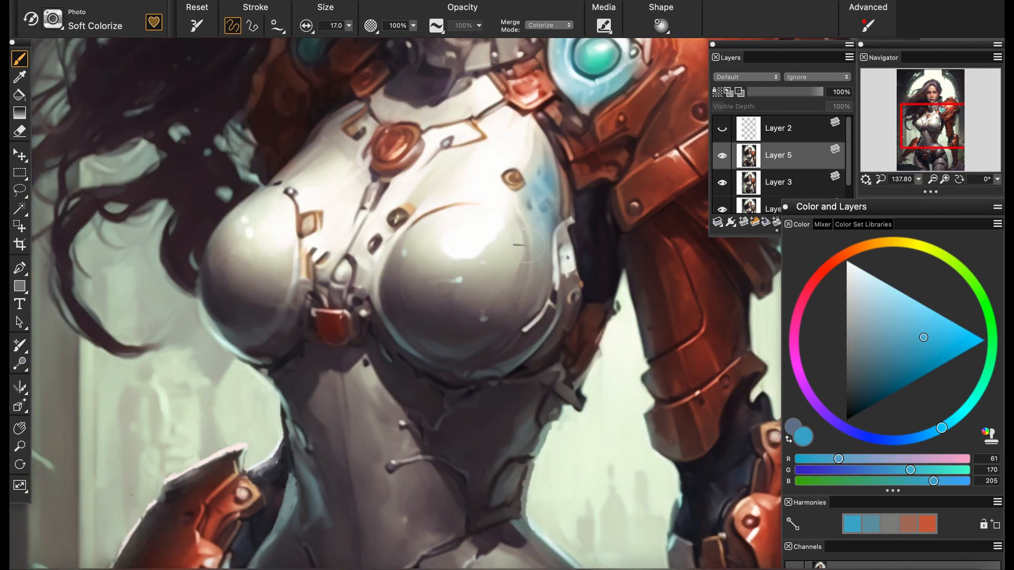
click(991, 333)
mouse_move(534, 240)
mouse_down()
mouse_move(526, 285)
mouse_move(494, 311)
mouse_up()
click(885, 330)
alt+click(492, 286)
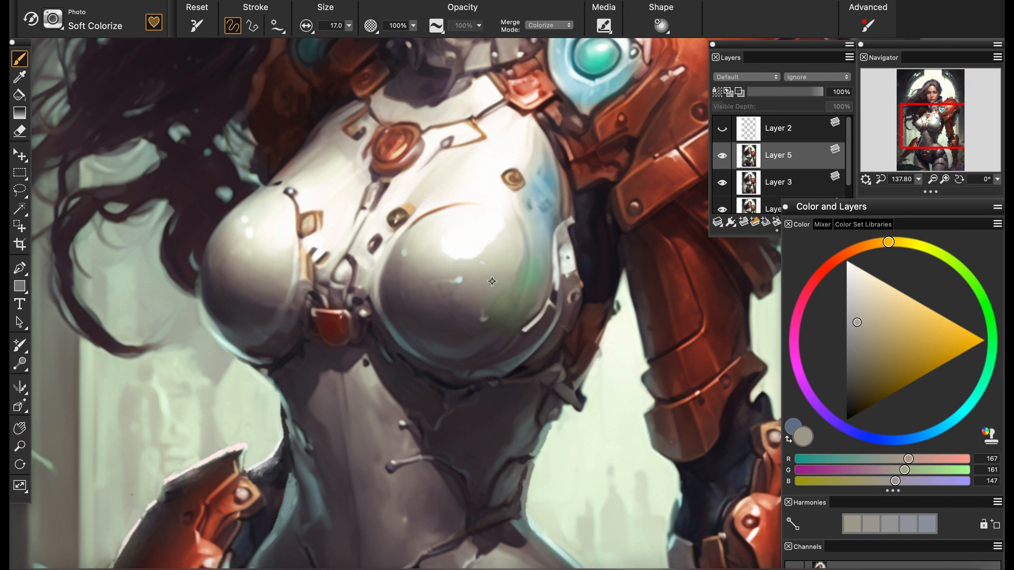
Mute the breastplate's green tint with neutral grey tones sampled from the surrounding metal
alt+click(494, 262)
drag(529, 279, 495, 323)
alt+click(472, 293)
drag(523, 287, 467, 330)
alt+click(475, 321)
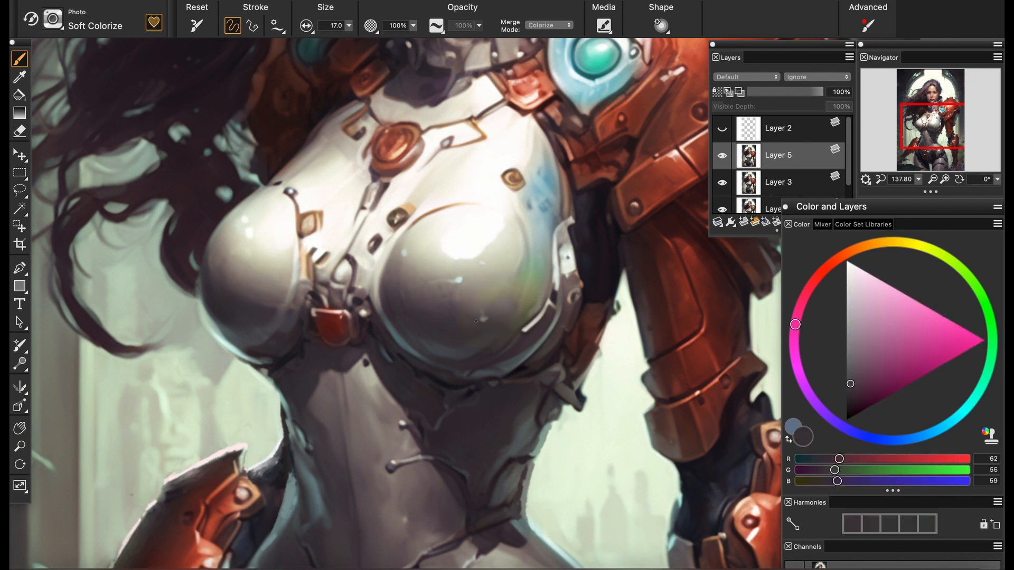
alt+click(500, 249)
drag(502, 269, 383, 277)
drag(280, 248, 222, 266)
alt+click(546, 219)
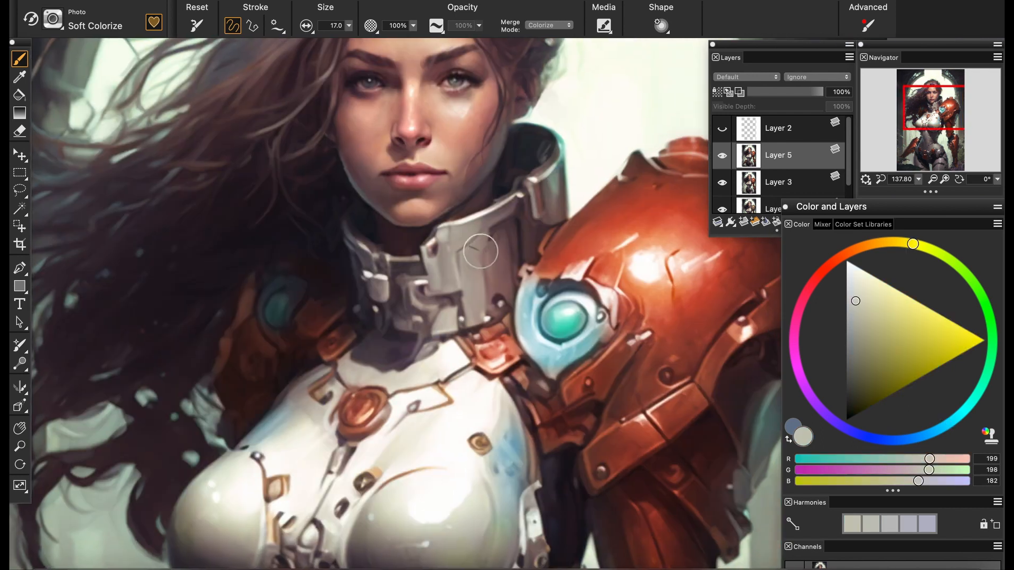
Tint the raised outer side of the metal collar with a muted yellow
alt+click(580, 241)
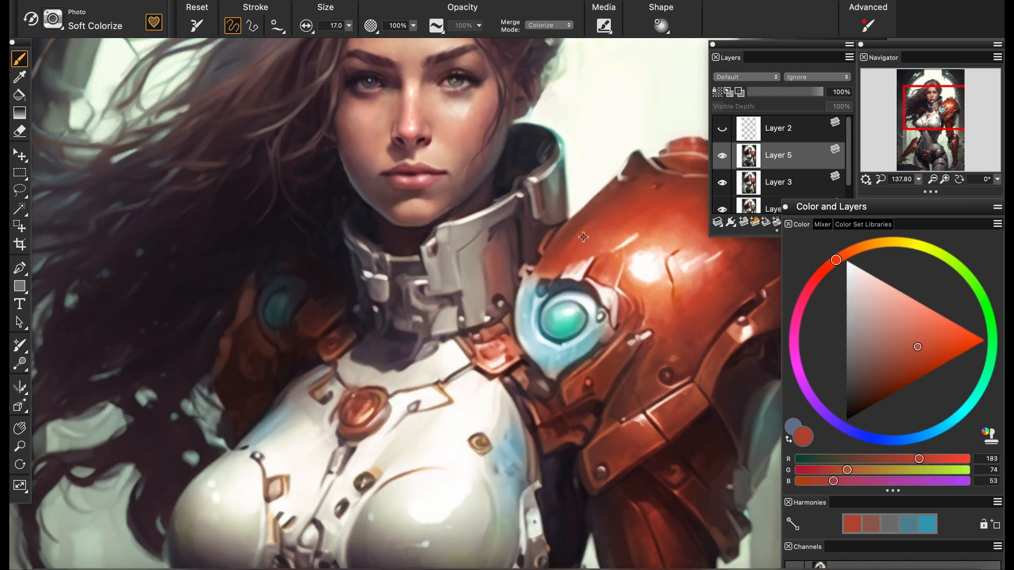
drag(496, 245, 496, 280)
alt+click(580, 137)
click(865, 304)
mouse_move(547, 185)
mouse_down()
mouse_move(555, 219)
mouse_move(551, 187)
mouse_move(554, 197)
mouse_up()
click(871, 321)
click(886, 242)
alt+click(533, 201)
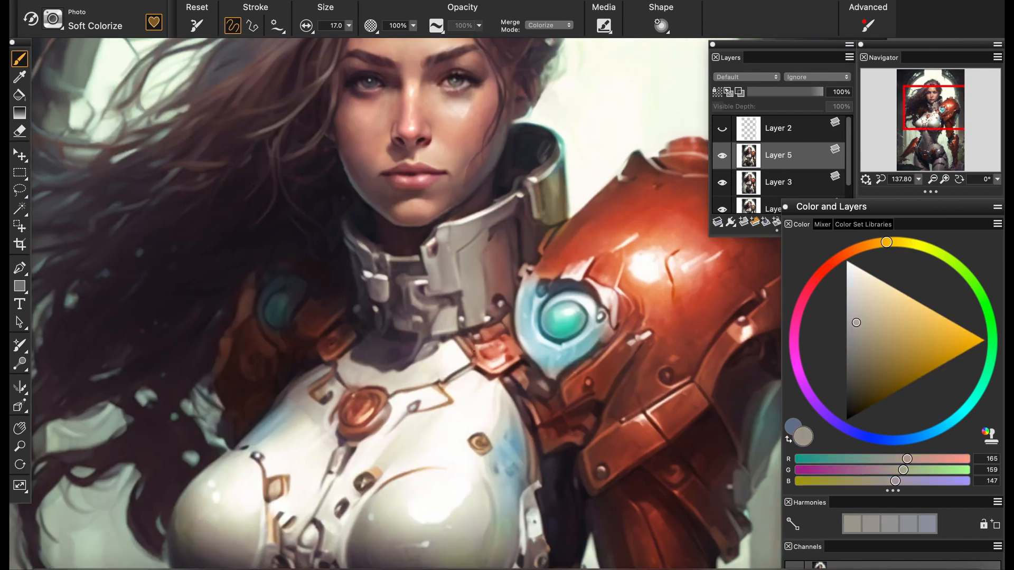
mouse_move(667, 201)
mouse_down()
mouse_move(468, 319)
mouse_move(540, 204)
mouse_up()
drag(449, 475, 529, 178)
drag(498, 403, 520, 238)
Return to the Soft oil brush at size 4.4 and extend the thin strand hanging from the stone arch
drag(158, 132, 371, 451)
drag(581, 127, 369, 391)
scroll(434, 283, up, 2)
alt+click(361, 191)
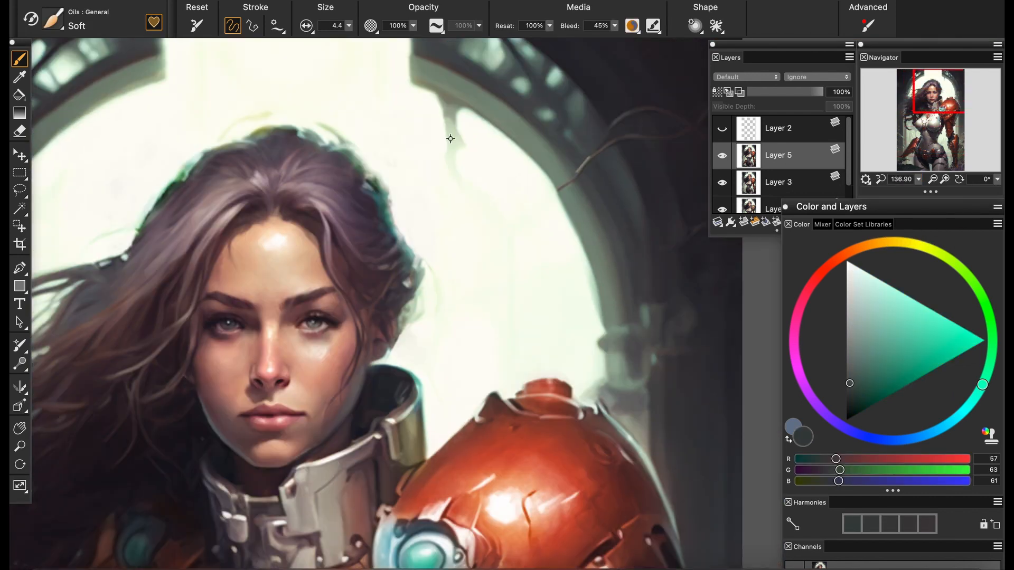
alt+click(450, 138)
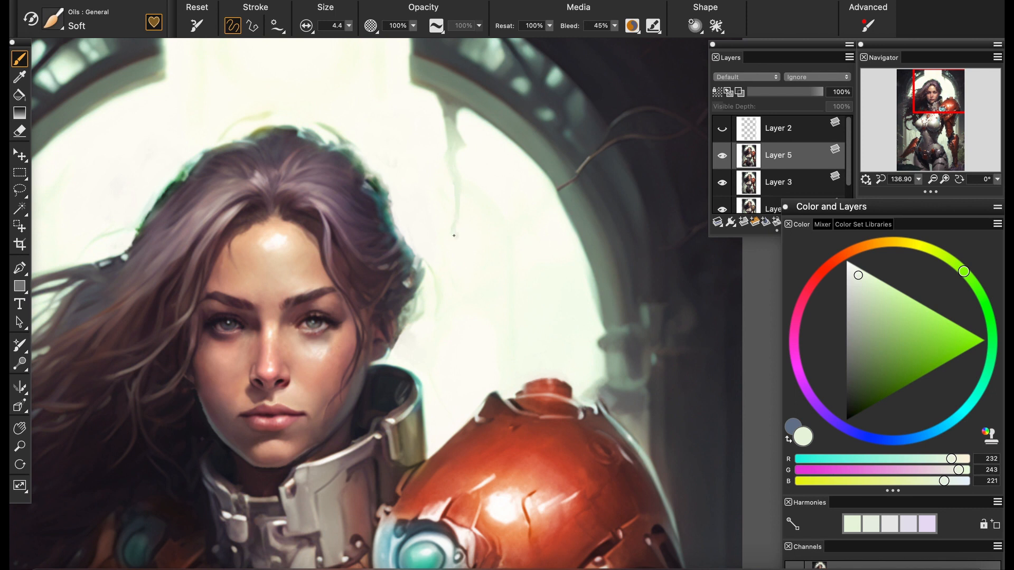
drag(918, 179, 899, 183)
drag(930, 103, 920, 128)
drag(918, 179, 908, 189)
scroll(572, 212, up, 10)
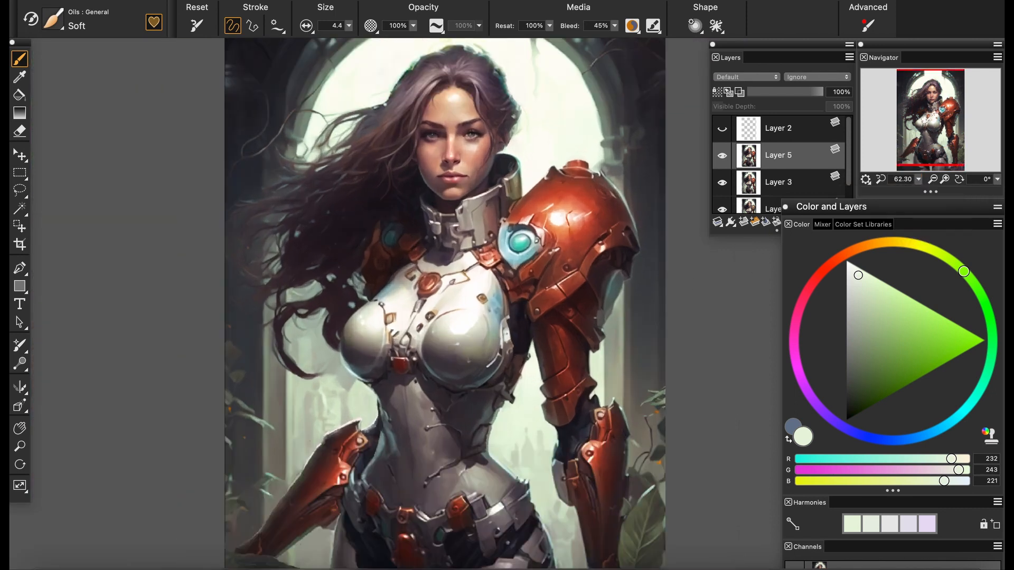
Switch to the Soft Colorize brush and tint the large red shoulder armor with a muted olive yellow
alt+click(573, 212)
drag(957, 266, 906, 242)
click(53, 19)
click(73, 215)
click(249, 121)
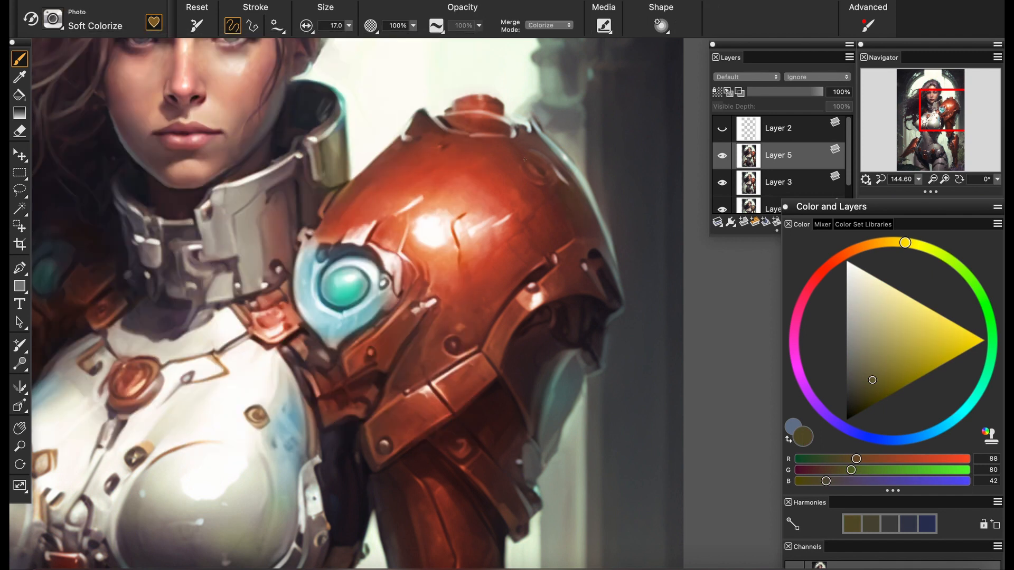
drag(470, 486, 553, 178)
drag(661, 465, 553, 252)
drag(132, 254, 558, 314)
scroll(494, 264, down, 1)
drag(494, 263, 366, 347)
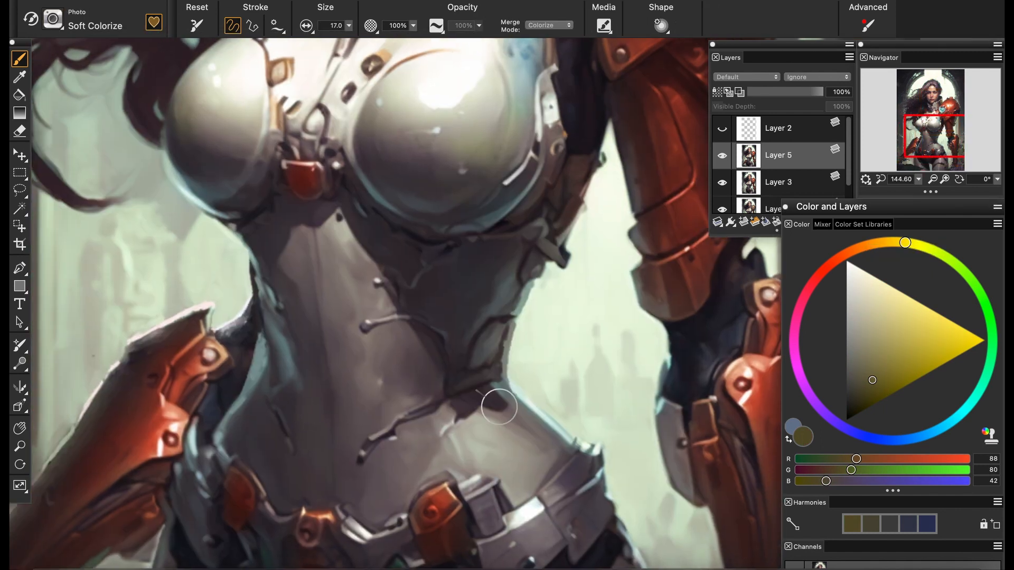
drag(496, 407, 418, 397)
Return to the Soft oil brush at size 12 and paint a small orange-red armor piece beside the waist above the forearm
click(53, 19)
click(77, 189)
click(235, 119)
alt+click(218, 283)
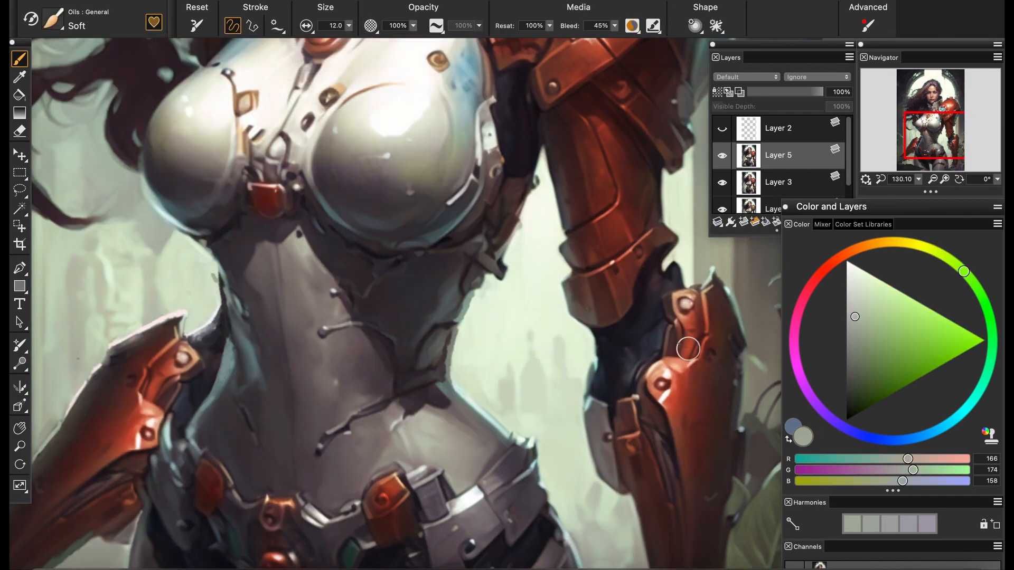
drag(264, 296, 445, 284)
scroll(444, 284, up, 7)
alt+click(307, 256)
mouse_move(304, 247)
mouse_down()
mouse_move(296, 231)
mouse_move(263, 297)
mouse_up()
scroll(362, 288, down, 10)
scroll(363, 288, up, 4)
scroll(418, 296, up, 5)
drag(432, 256, 556, 233)
mouse_move(303, 240)
mouse_down()
mouse_move(328, 283)
mouse_move(325, 261)
mouse_move(304, 251)
mouse_up()
Reduce the brush size to 4.9 and add a pale pink rim to the small orange-red armor piece
alt+click(263, 388)
alt+click(290, 372)
alt+click(294, 377)
alt+click(279, 320)
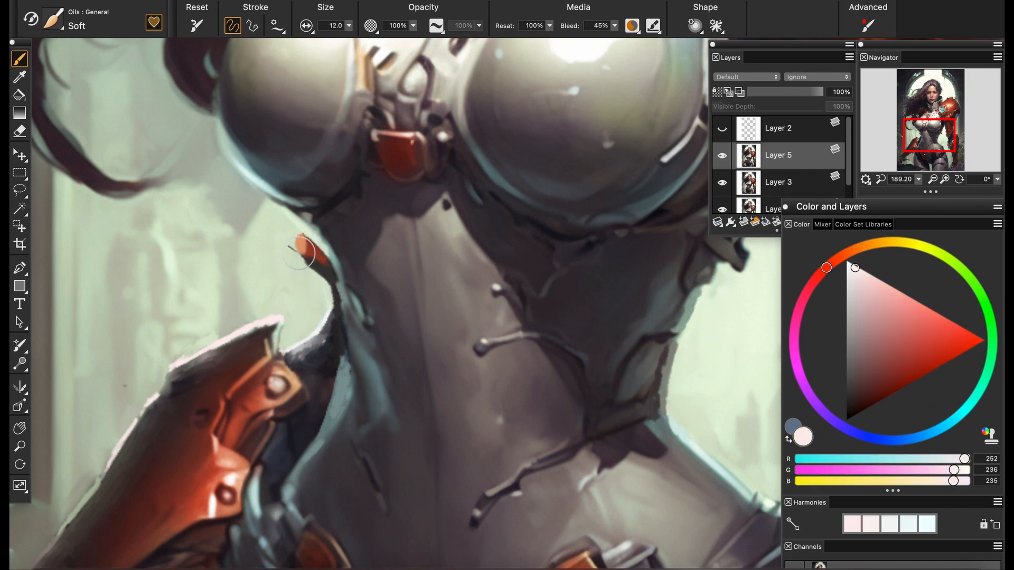
drag(321, 24, 311, 24)
scroll(328, 264, up, 4)
alt+click(372, 281)
drag(295, 243, 377, 293)
alt+click(382, 286)
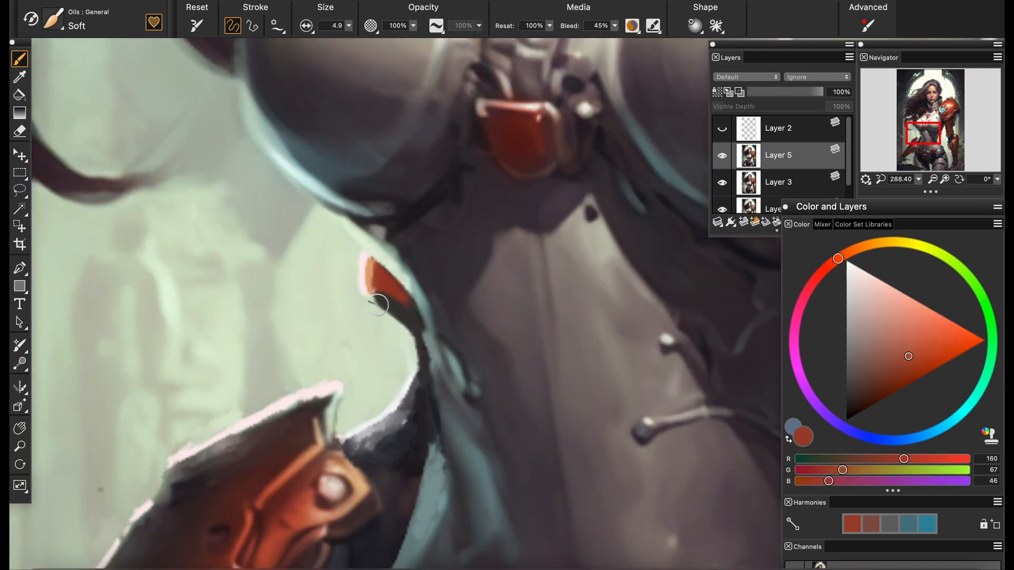
Shape the small armor piece's dark underside and red surface with sampled tones, and set the resaturation to 15%
alt+click(369, 284)
alt+click(372, 293)
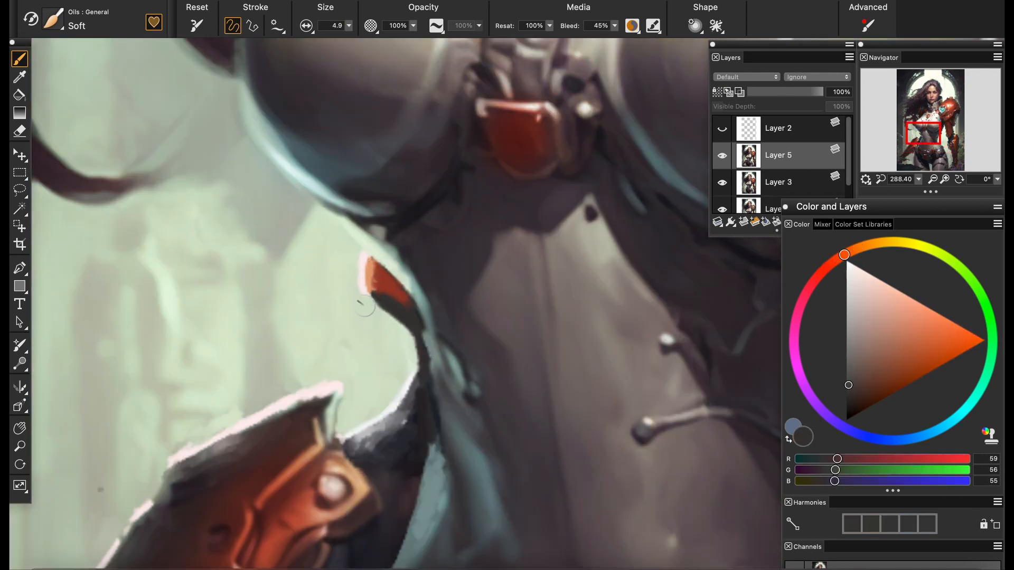
scroll(502, 364, up, 4)
alt+click(311, 281)
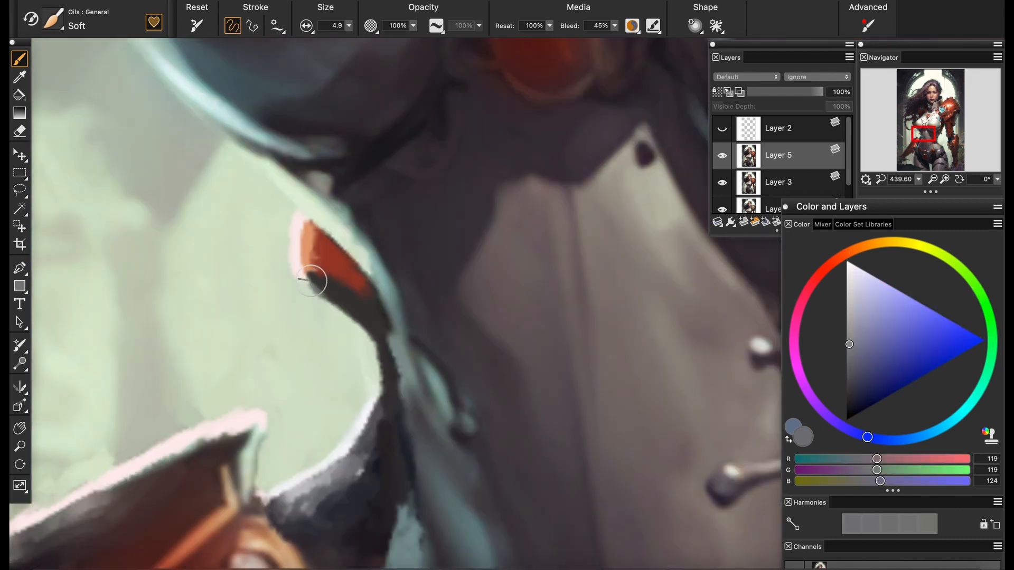
alt+click(309, 259)
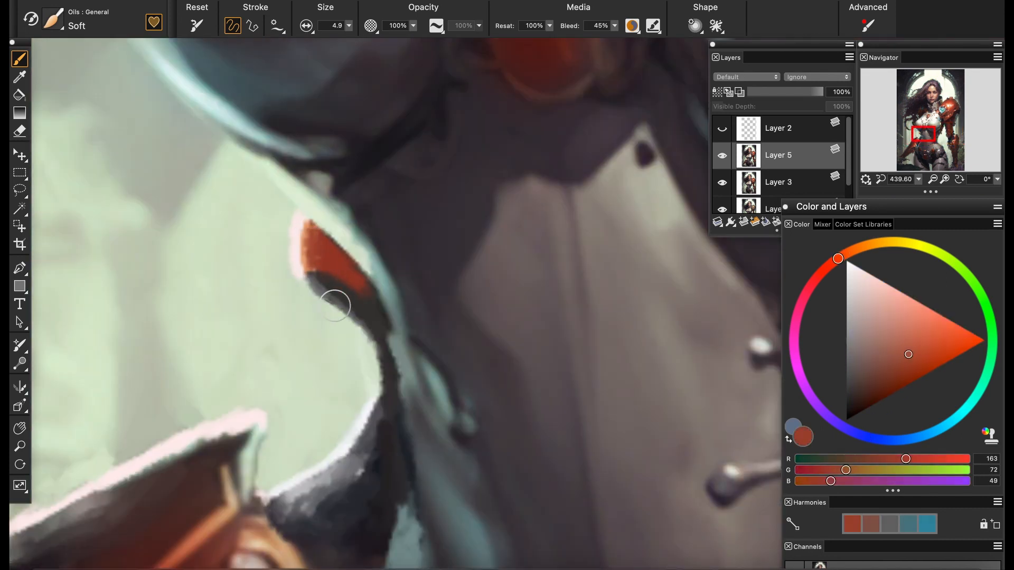
alt+click(363, 287)
drag(336, 242, 318, 252)
click(549, 25)
Paint sampled grey-green background over the hair lock beside the breastplate at brush size 17.8, restoring resaturation to 100%
click(919, 179)
drag(918, 191, 882, 191)
click(919, 179)
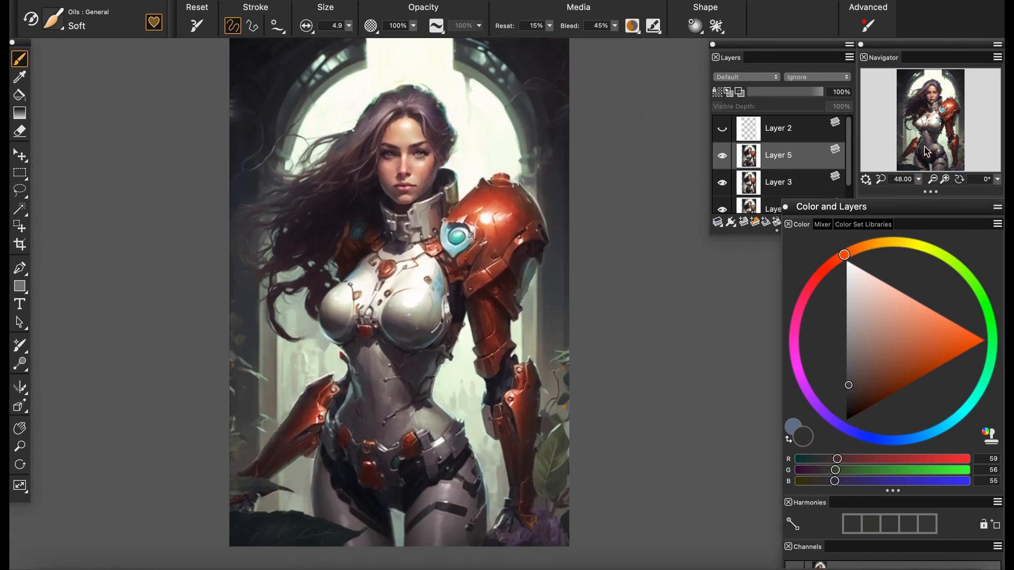
scroll(508, 286, up, 10)
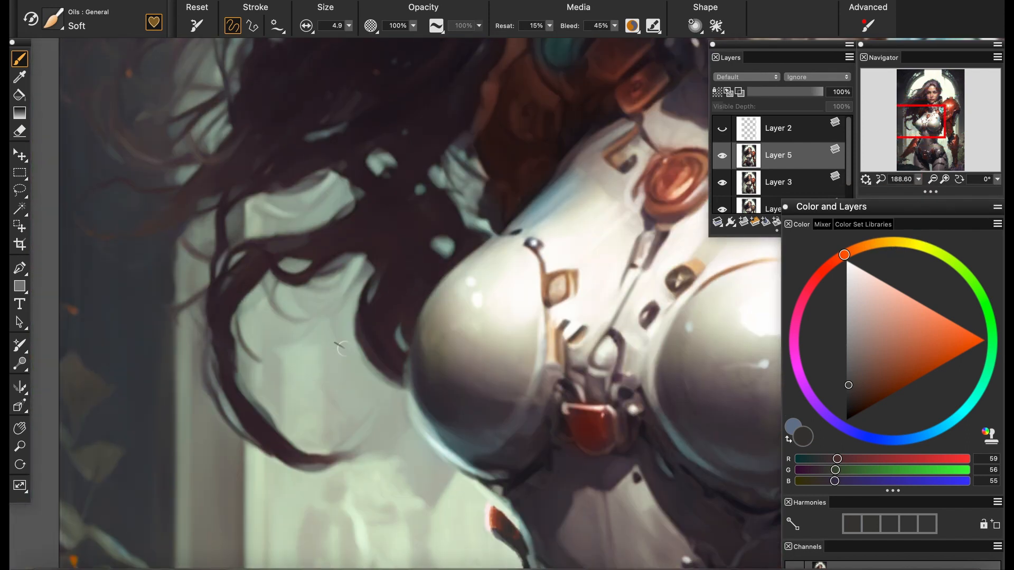
alt+click(376, 394)
click(348, 26)
drag(307, 38, 323, 38)
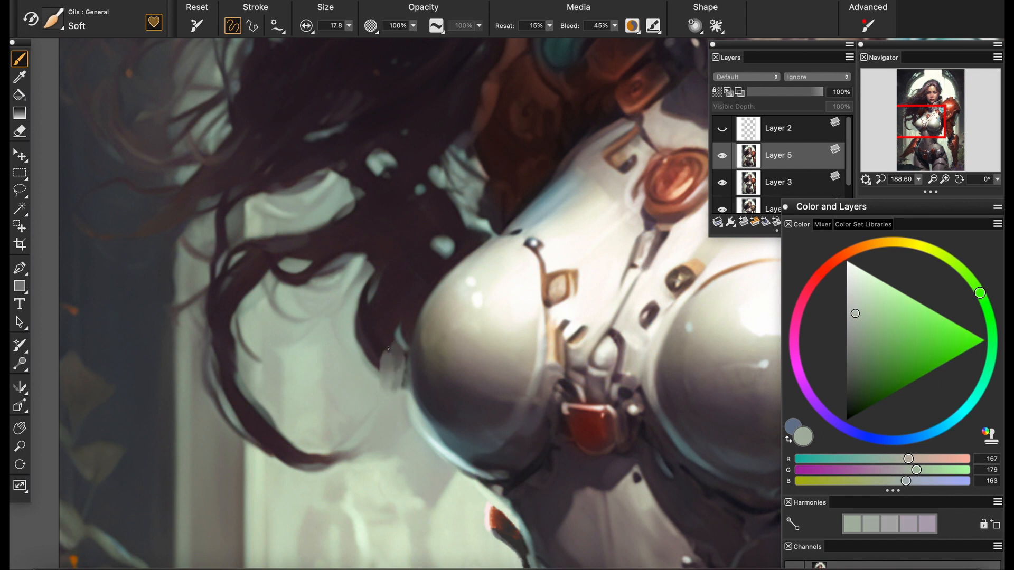
alt+click(354, 339)
drag(364, 323, 385, 337)
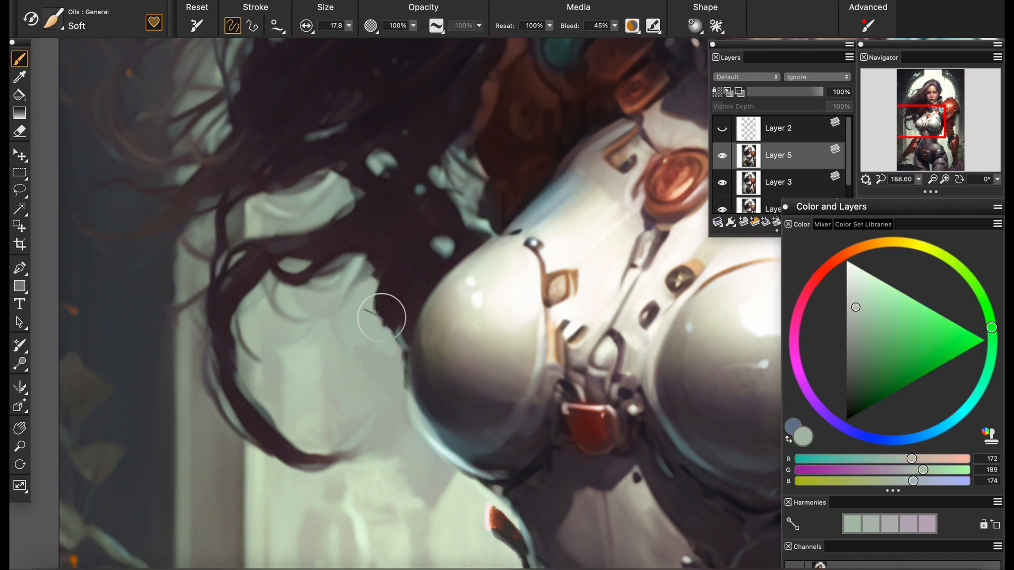
Reduce the brush size to 5.4 and tidy the breastplate's outer edge against the hair and background
click(349, 25)
drag(323, 38, 307, 38)
alt+click(411, 401)
alt+click(406, 351)
mouse_move(406, 380)
mouse_down()
mouse_move(407, 354)
mouse_move(408, 378)
mouse_up()
alt+click(399, 367)
Open a small pale background gap in the dark hair next to the breastplate
click(918, 179)
mouse_move(892, 192)
mouse_down()
mouse_move(877, 192)
mouse_move(894, 193)
mouse_up()
alt+click(370, 317)
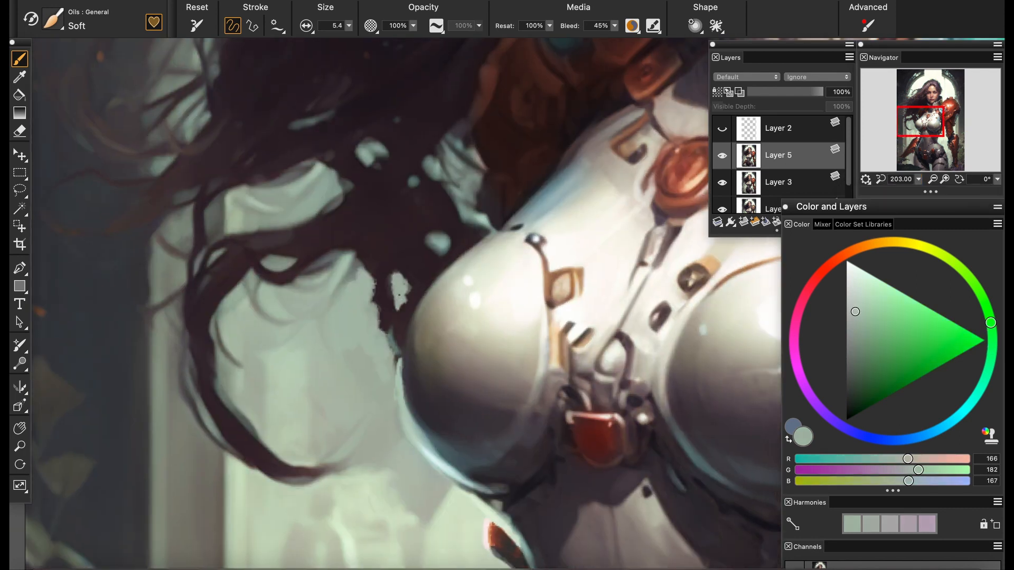
mouse_move(919, 179)
mouse_down()
mouse_move(885, 175)
mouse_move(917, 177)
mouse_up()
alt+click(383, 299)
Blend the edges of the new hair gap with the Grainy Water blender at size 6.6
click(53, 19)
click(74, 120)
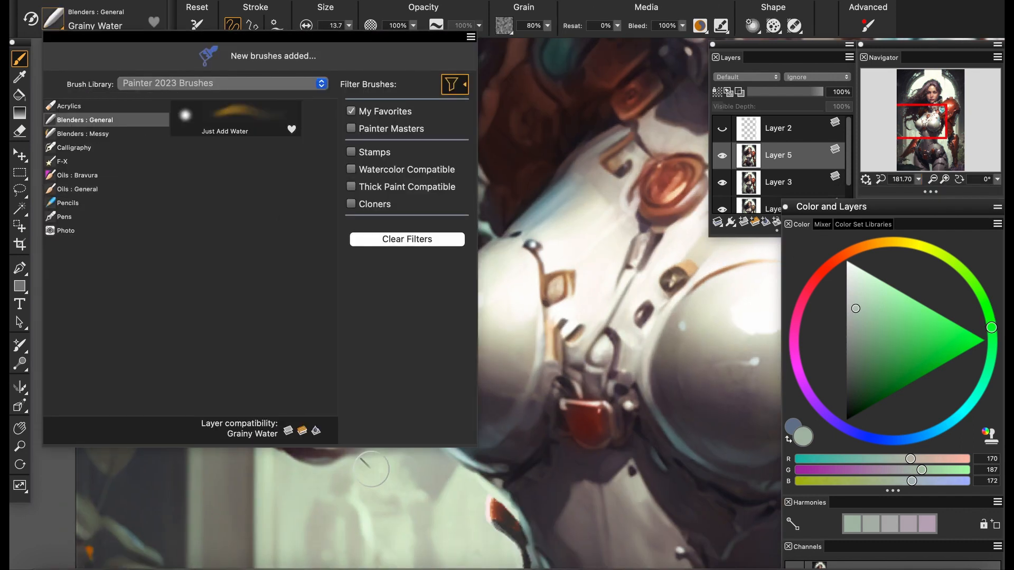
drag(388, 285, 400, 334)
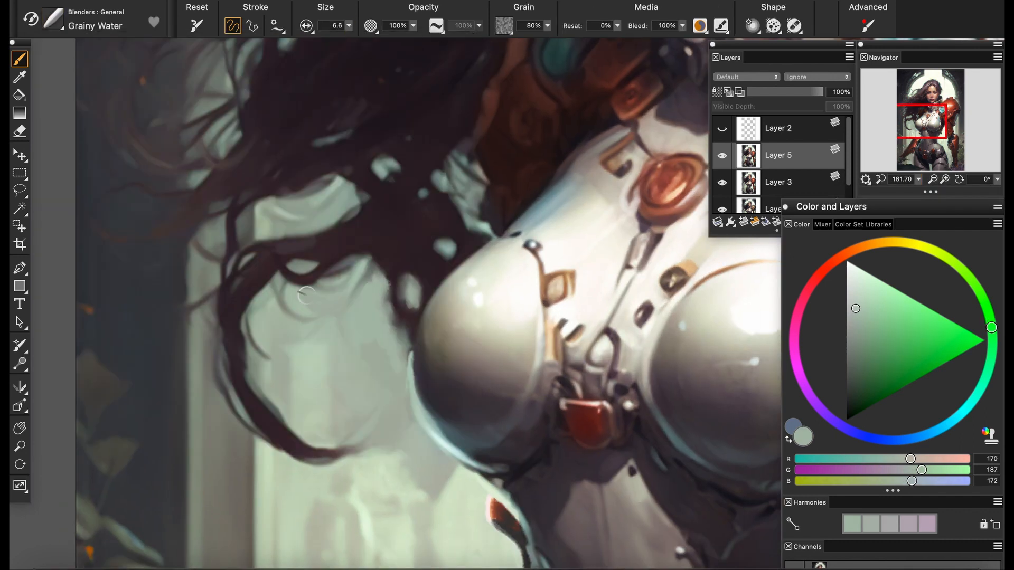
drag(475, 106, 294, 399)
Switch to the Soft oil brush at size 5.4 and reshape the lower ear area above the collar with sampled brown tones
scroll(523, 331, up, 4)
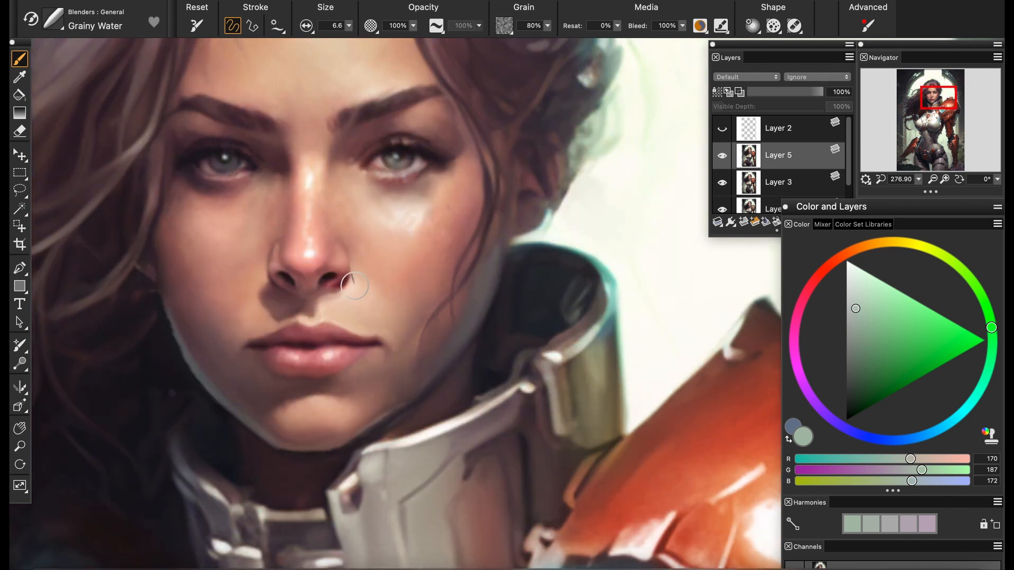
click(53, 19)
click(79, 189)
scroll(522, 280, up, 4)
alt+click(529, 195)
drag(532, 200, 516, 221)
drag(544, 195, 513, 211)
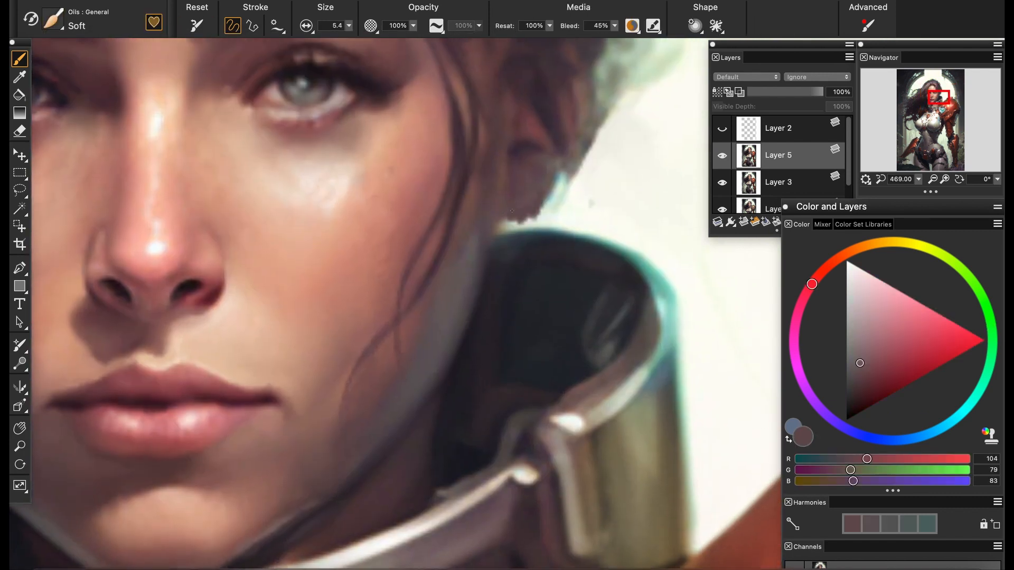
alt+click(502, 228)
alt+click(530, 211)
scroll(530, 211, down, 10)
scroll(659, 201, up, 6)
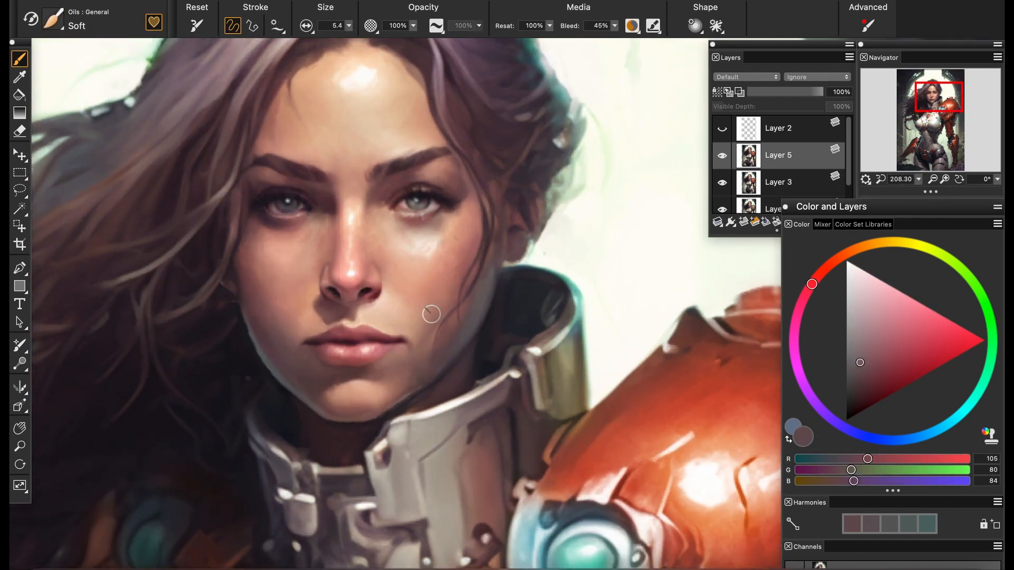
Smooth the edge of the jaw and neck beside the collar with sampled brown tones
scroll(491, 304, up, 5)
alt+click(470, 320)
alt+click(480, 274)
drag(481, 270, 491, 244)
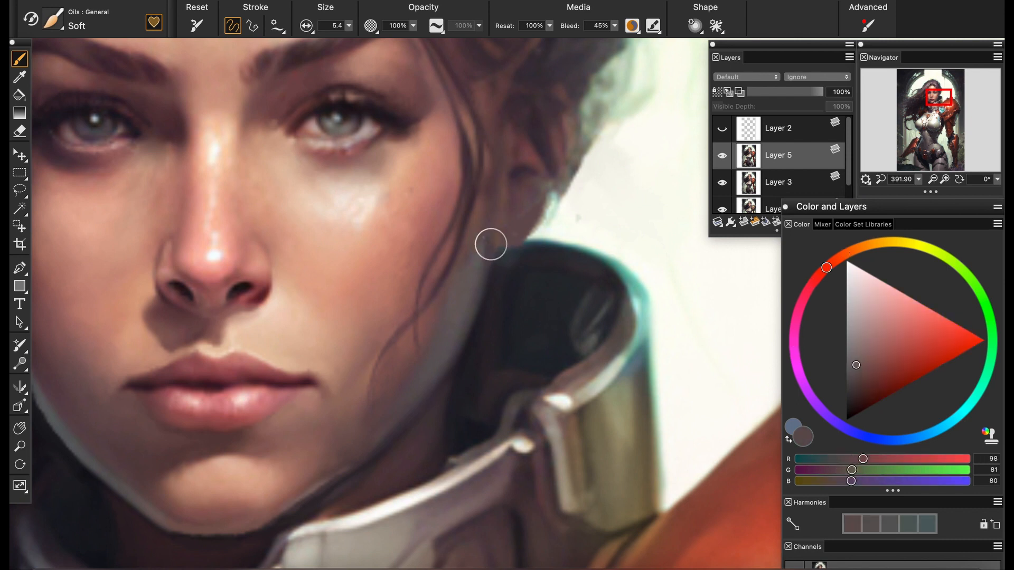
alt+click(466, 294)
drag(472, 287, 483, 265)
Repaint the ear and earlobe and their transition to the neck with sampled dark mauve and brown tones
alt+click(512, 236)
drag(510, 232, 518, 189)
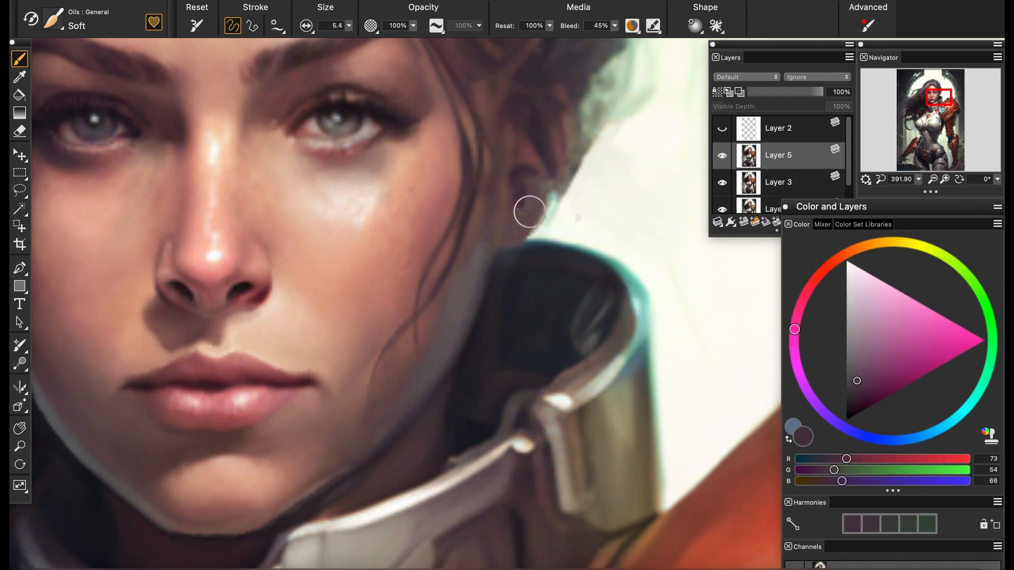
alt+click(524, 177)
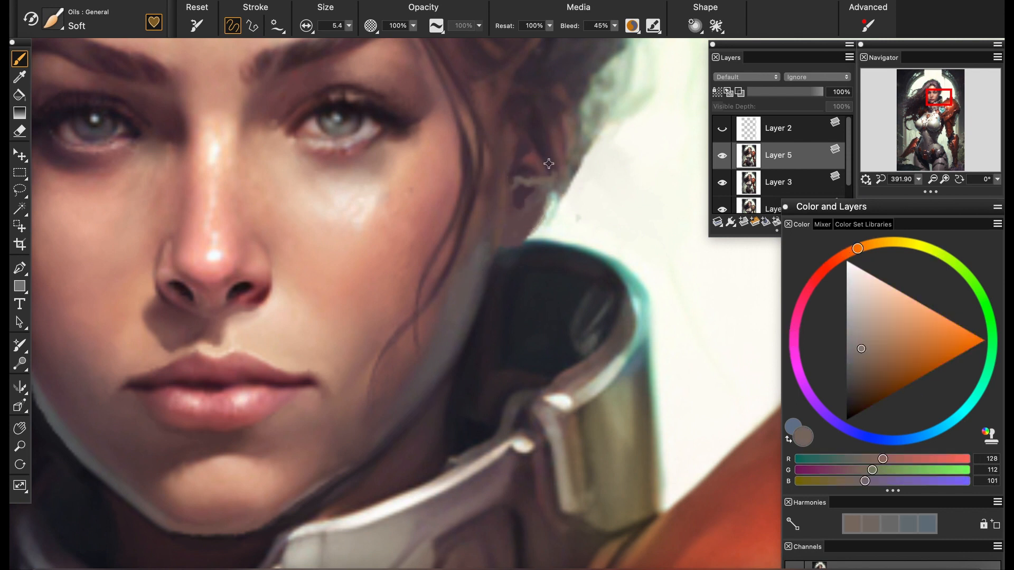
alt+click(546, 165)
drag(919, 179, 898, 191)
alt+click(528, 224)
alt+click(520, 225)
alt+click(503, 249)
Touch up the shaded hair beside the forehead with sampled brown and dark reddish tones
drag(935, 139, 936, 116)
drag(918, 179, 916, 192)
drag(939, 111, 934, 91)
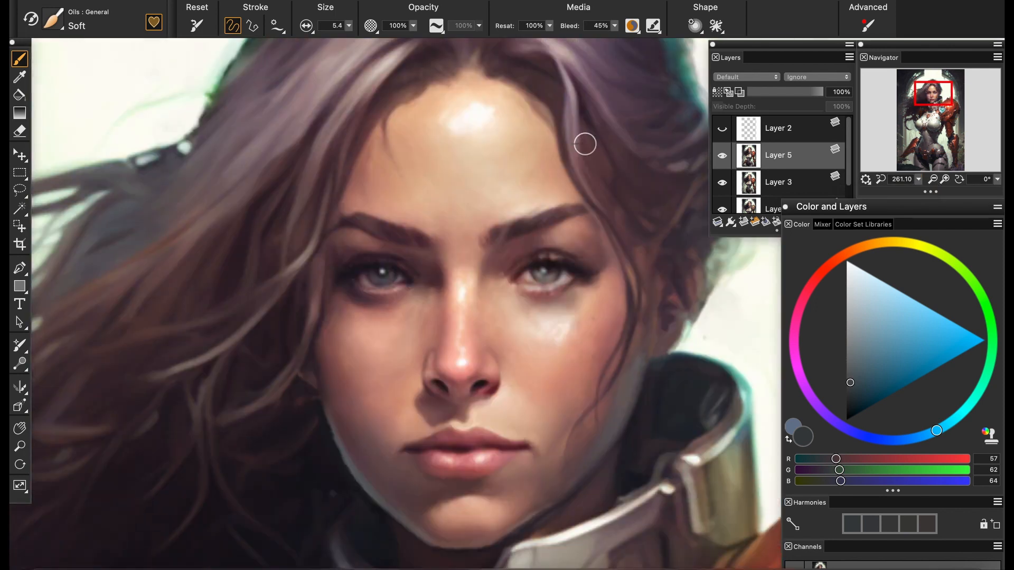
scroll(584, 143, up, 3)
alt+click(429, 193)
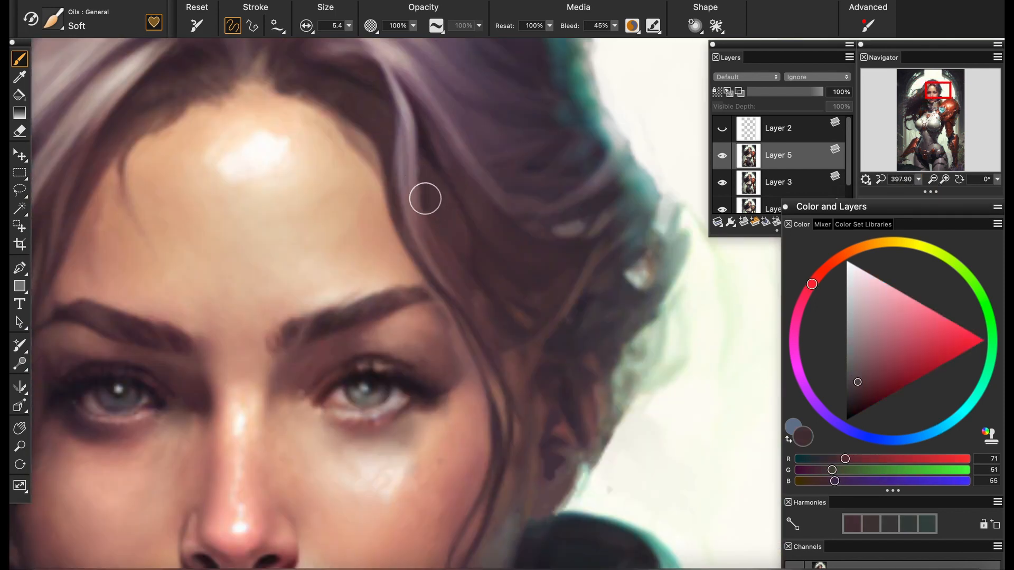
alt+click(424, 165)
mouse_move(427, 187)
mouse_down()
mouse_move(490, 201)
mouse_move(539, 287)
mouse_up()
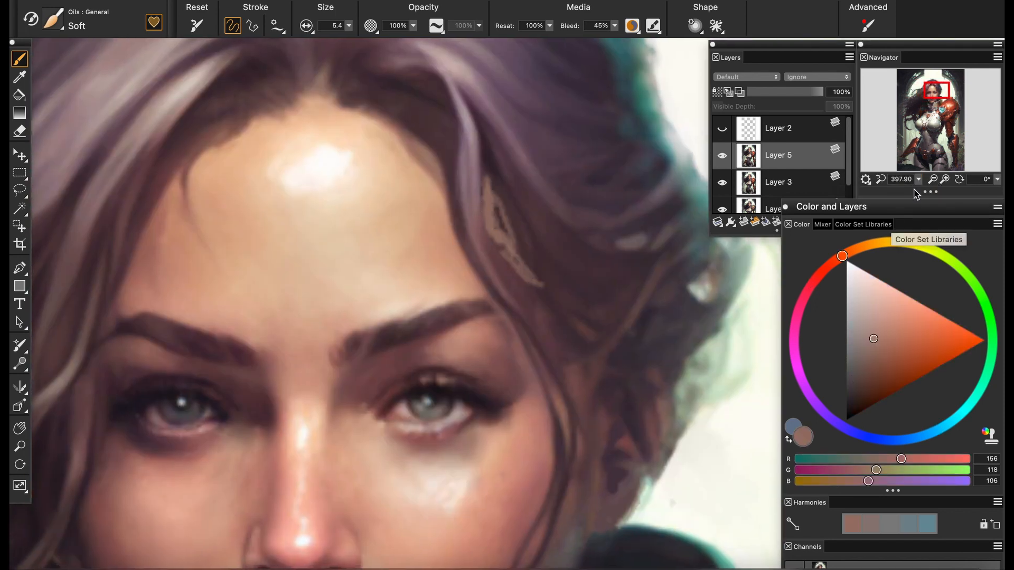
drag(919, 180, 918, 192)
alt+click(517, 266)
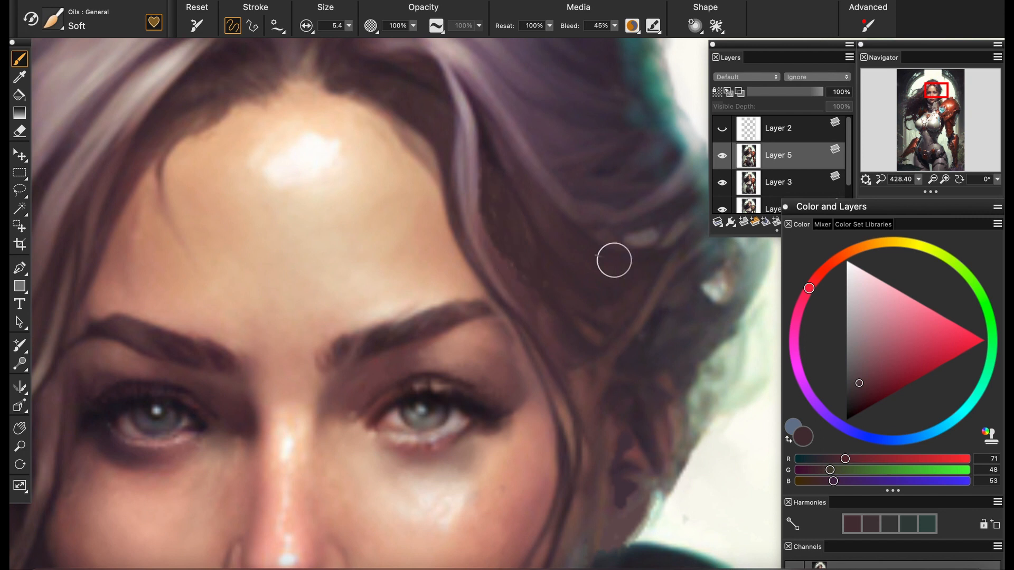
Upscale the image by entering a larger pixel width in the Resize settings
drag(614, 260, 762, 291)
scroll(618, 317, up, 3)
drag(627, 287, 808, 269)
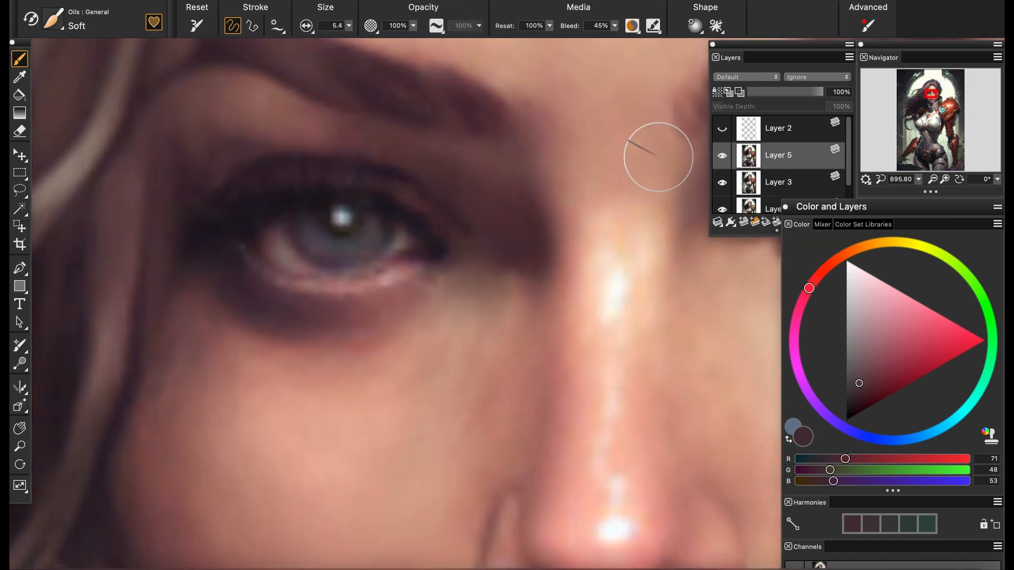
click(215, 1)
click(206, 27)
click(520, 307)
click(216, 1)
click(220, 10)
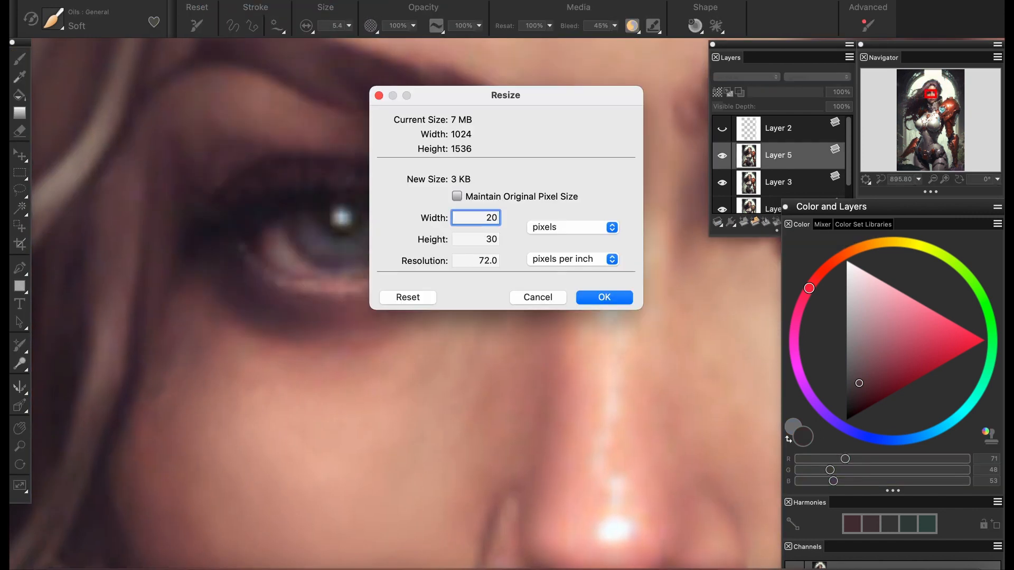
click(592, 299)
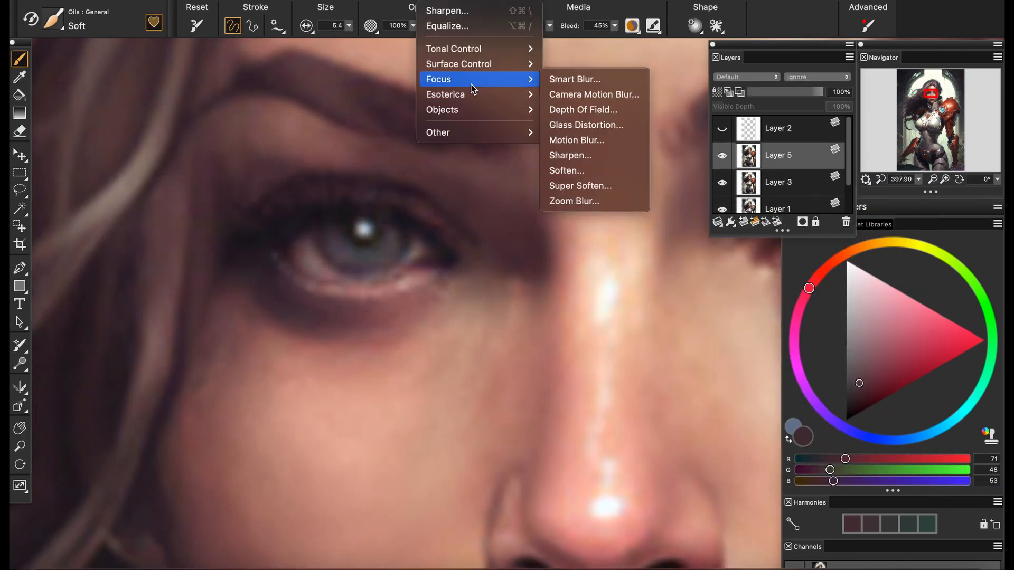
Sharpen the image with a Gaussian aperture, amount 7.52, highlight 48% and shadow 47%
click(577, 217)
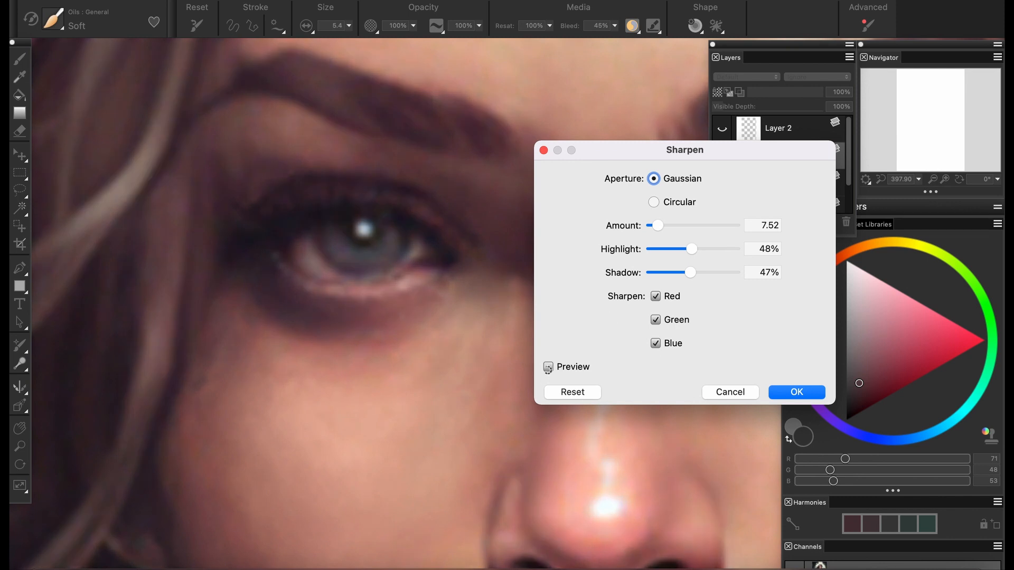
click(796, 392)
drag(918, 180, 897, 198)
drag(664, 253, 583, 190)
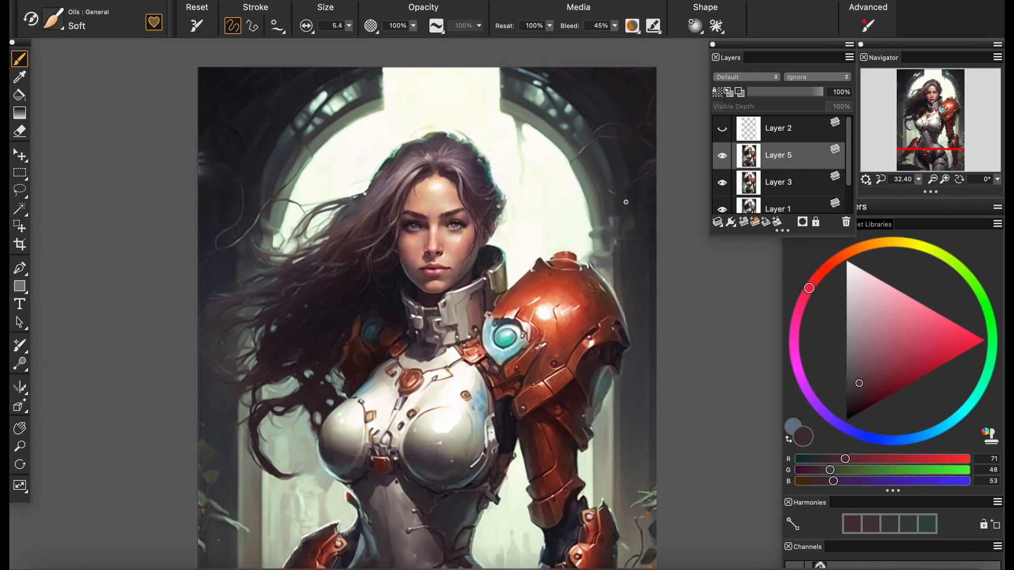
drag(919, 180, 893, 198)
drag(371, 368, 367, 359)
click(174, 2)
click(186, 26)
Open the Equalize adjustment for the image and test its black and white points with the preview off and on
drag(918, 179, 945, 188)
drag(918, 180, 897, 197)
drag(460, 407, 439, 331)
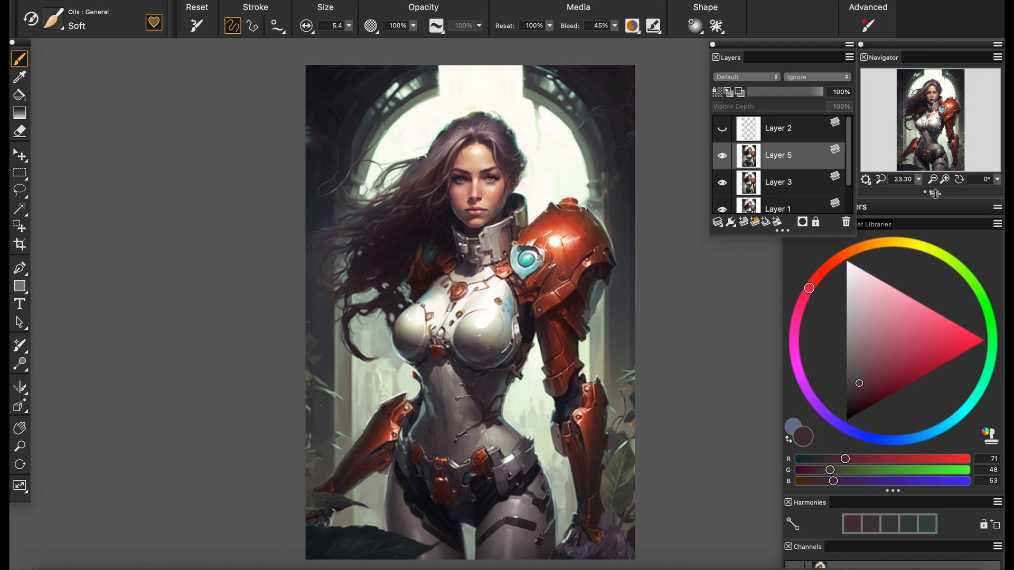
click(430, 3)
mouse_move(453, 46)
click(571, 108)
drag(566, 112, 855, 143)
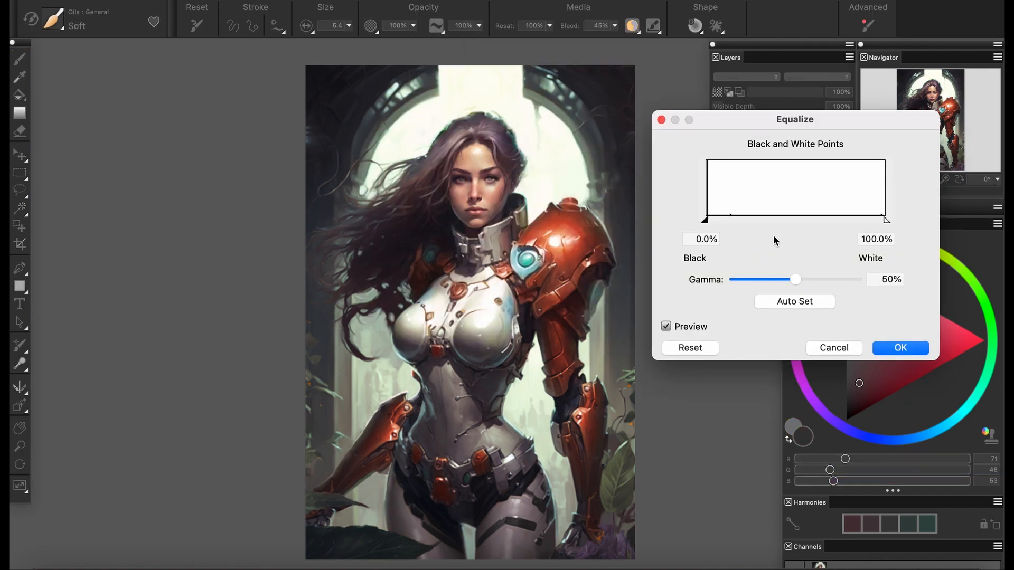
mouse_move(707, 219)
mouse_down()
mouse_move(725, 219)
mouse_move(705, 220)
mouse_up()
mouse_move(887, 220)
mouse_down()
mouse_move(839, 220)
mouse_move(880, 221)
mouse_up()
click(665, 324)
click(665, 326)
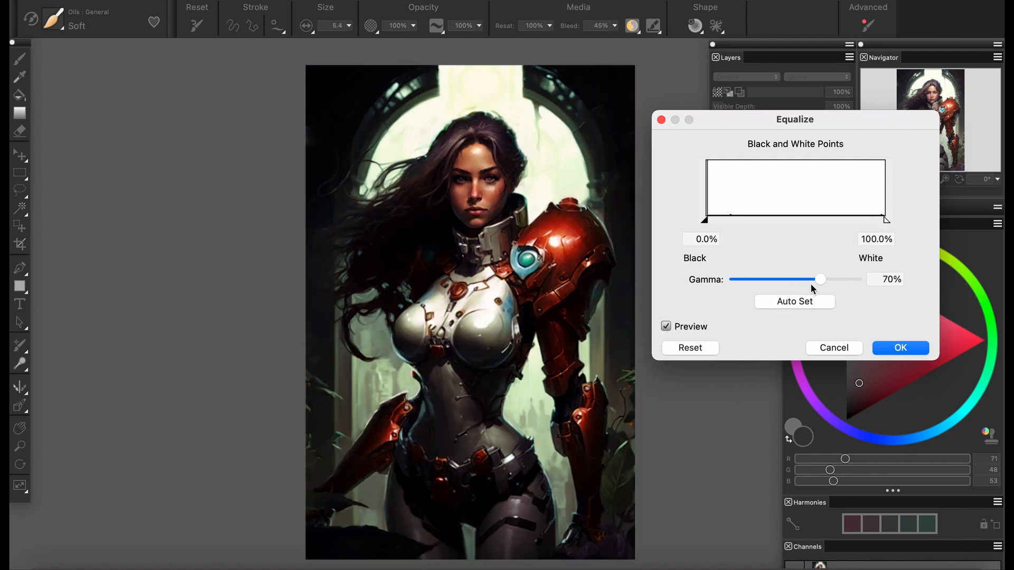
Set the Equalize gamma to 46%, compare the image with and without the preview, and apply the adjustment
drag(820, 283, 791, 283)
click(665, 326)
click(665, 326)
click(665, 326)
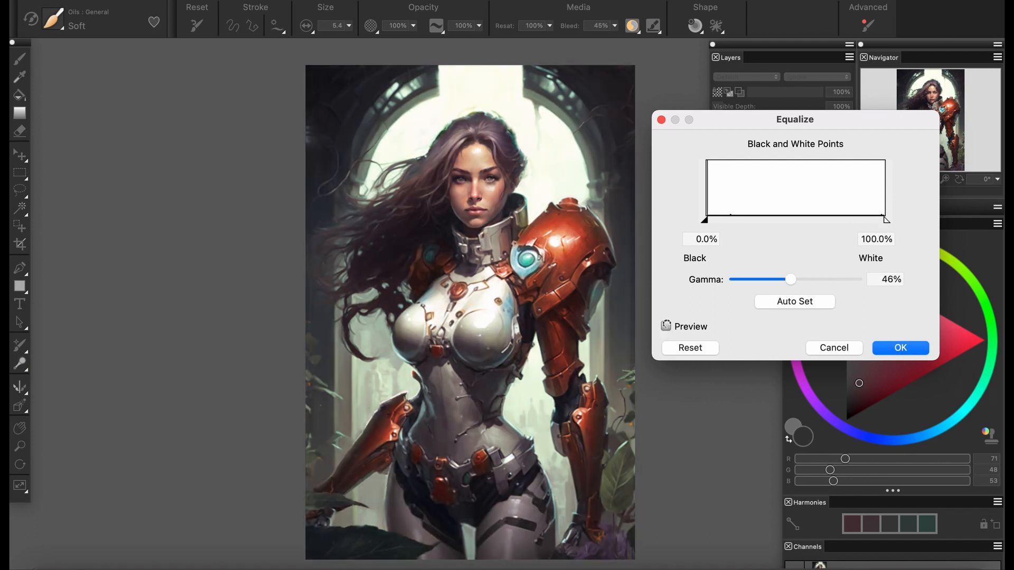
click(665, 326)
click(665, 327)
click(664, 327)
click(877, 352)
Collapse the selected retouched layer and add a new empty layer above it
drag(919, 179, 864, 174)
click(717, 221)
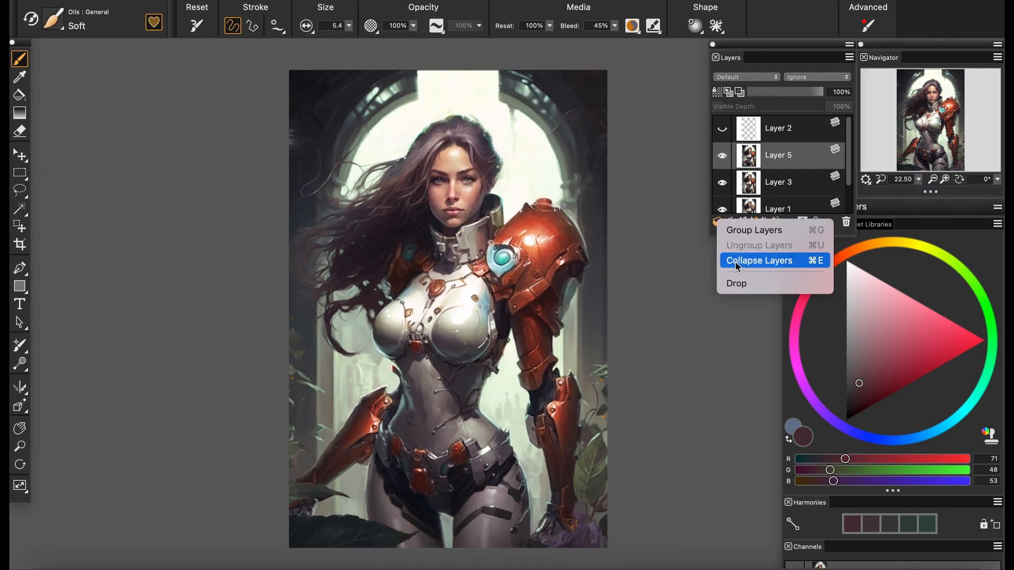
click(737, 263)
click(743, 221)
scroll(737, 245, down, 1)
scroll(738, 245, left, 1)
Fill the new layer with dark blue (RGB 23, 32, 99) and set its opacity to 50%
key(k)
click(878, 440)
click(907, 346)
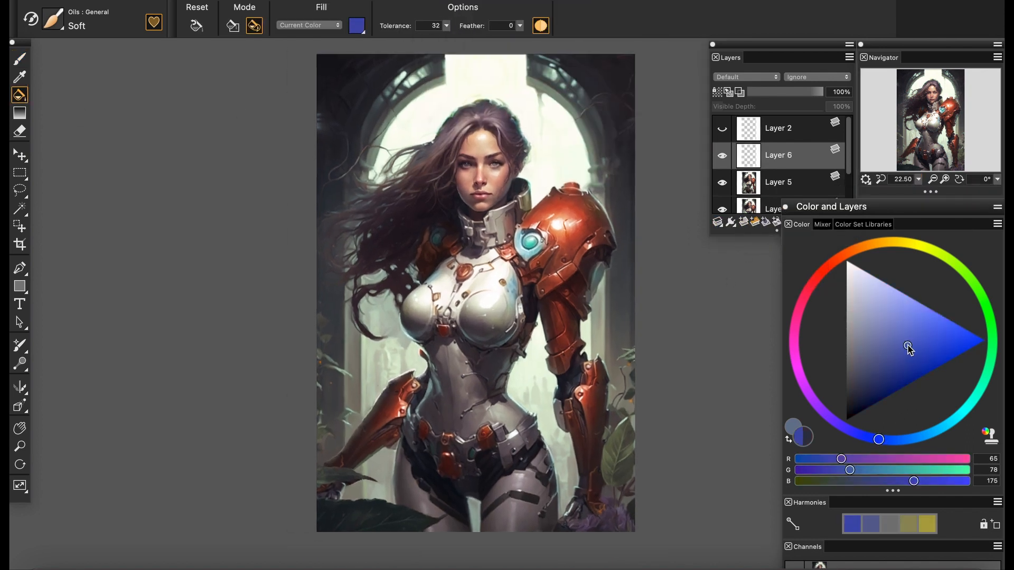
drag(908, 346, 903, 339)
click(608, 259)
click(898, 368)
click(607, 265)
click(889, 383)
click(608, 259)
drag(774, 93, 785, 96)
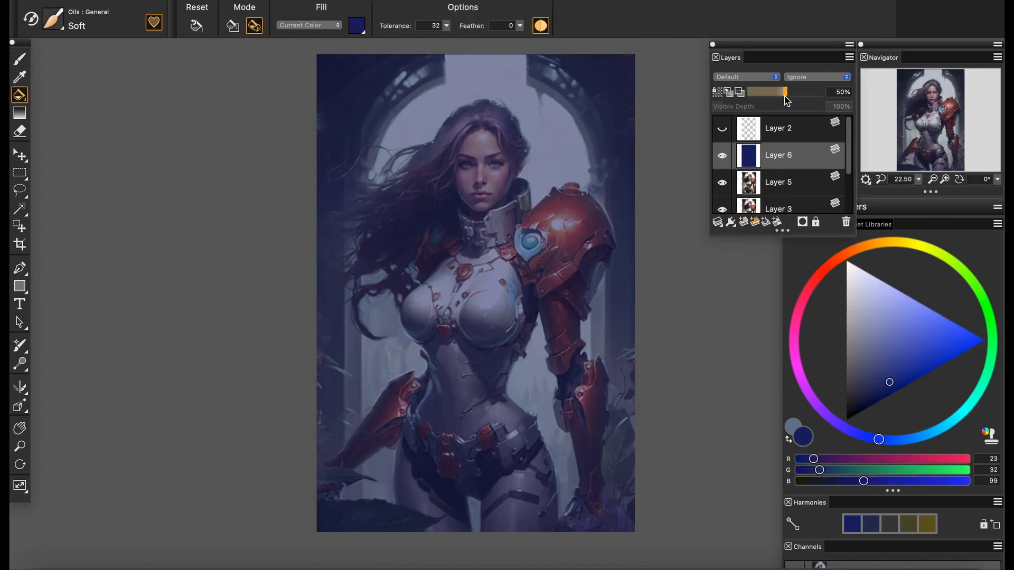
Erase the blue tint from the face, hair, chest, large armored arm and bright archway with a soft eraser at size 366.1
click(20, 131)
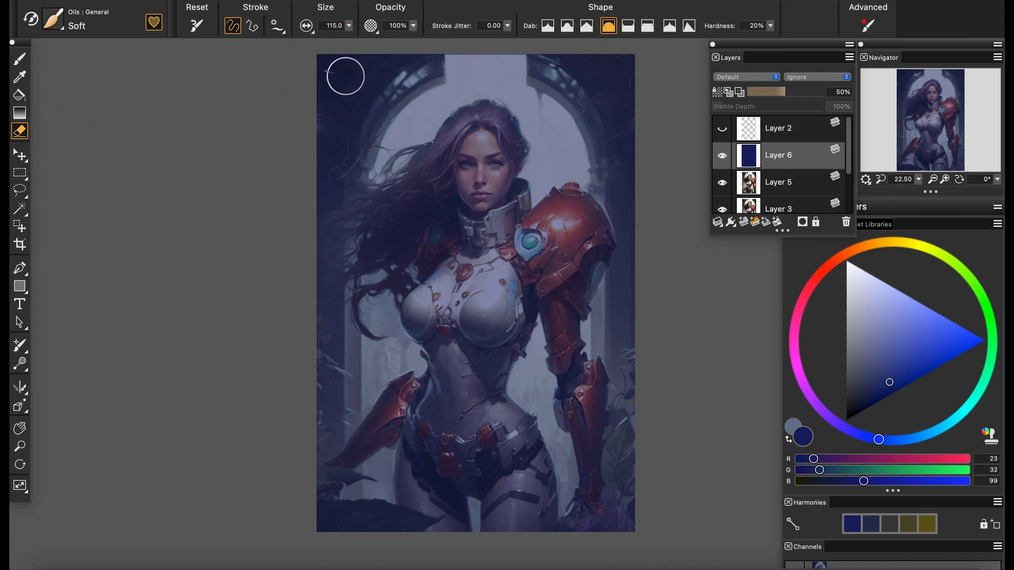
mouse_move(475, 134)
mouse_down()
mouse_move(482, 180)
mouse_move(468, 144)
mouse_move(507, 169)
mouse_move(502, 229)
mouse_move(544, 233)
mouse_move(578, 396)
mouse_move(464, 296)
mouse_move(460, 244)
mouse_up()
mouse_move(398, 212)
mouse_down()
mouse_move(533, 169)
mouse_move(412, 127)
mouse_move(402, 106)
mouse_move(491, 65)
mouse_move(549, 145)
mouse_move(561, 132)
mouse_up()
drag(404, 285, 375, 323)
mouse_move(528, 322)
mouse_down()
mouse_move(530, 380)
mouse_move(559, 454)
mouse_move(590, 280)
mouse_up()
drag(374, 359, 375, 368)
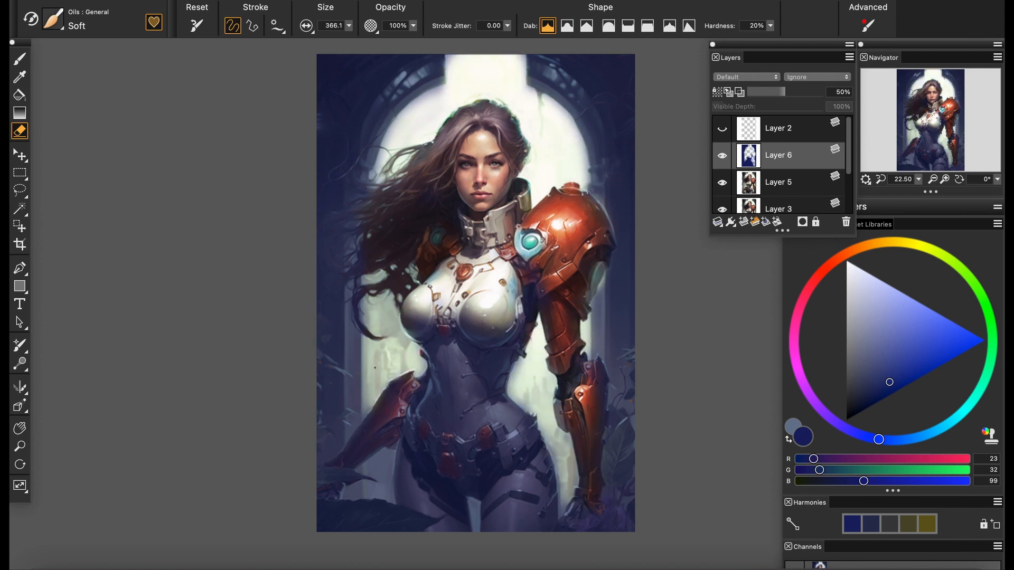
Erase the blue tint from the waist, belt, forearm and legs, and set the tint layer's opacity to 18%
drag(379, 493, 374, 478)
drag(452, 354, 464, 420)
mouse_move(481, 421)
mouse_down()
mouse_move(497, 416)
mouse_move(511, 526)
mouse_up()
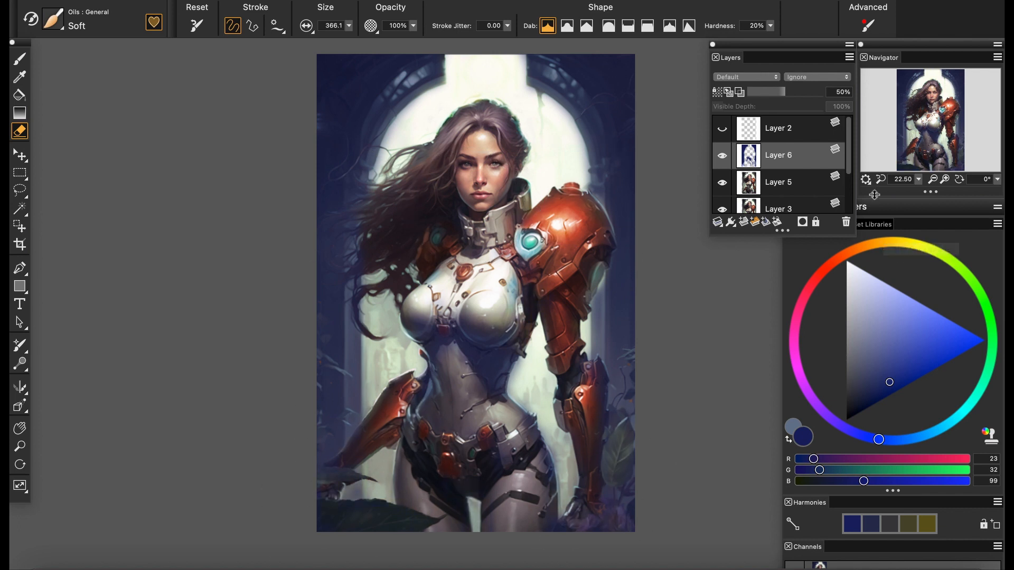
click(761, 92)
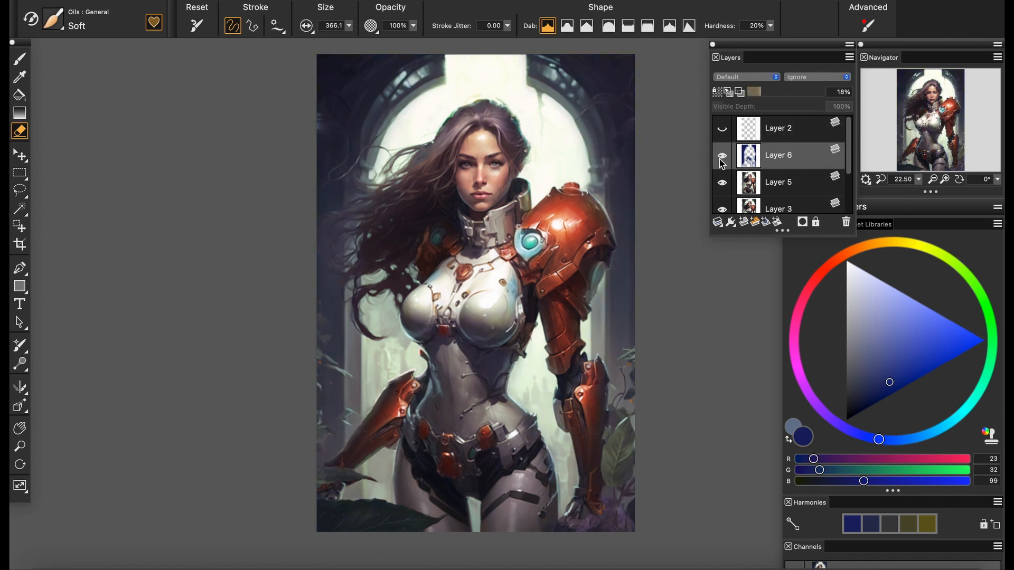
drag(937, 127, 938, 123)
Add a new layer, fill it with pale yellow (RGB 226, 209, 144), and set its opacity to 45%
click(745, 221)
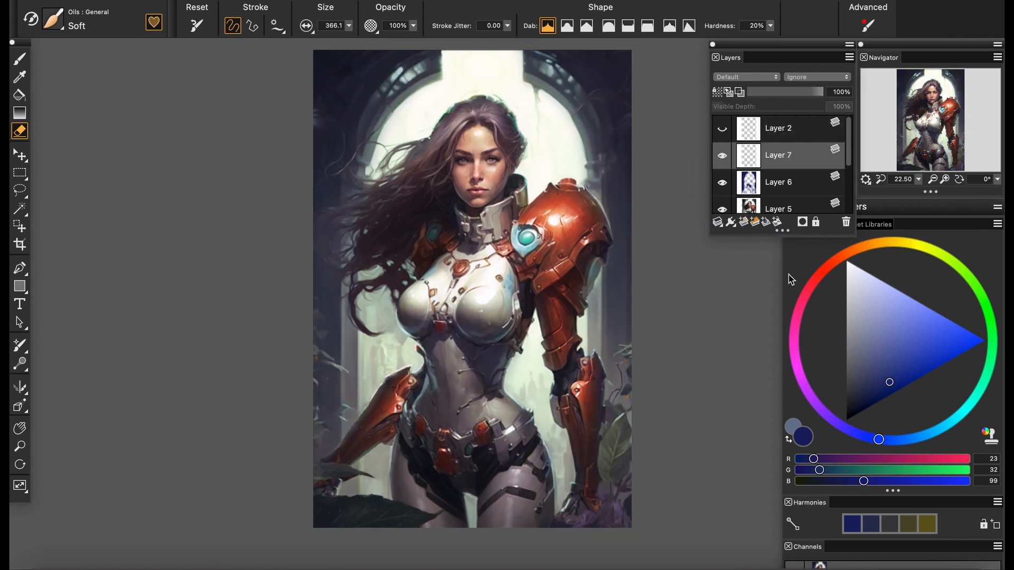
click(900, 242)
click(890, 305)
click(20, 95)
click(428, 226)
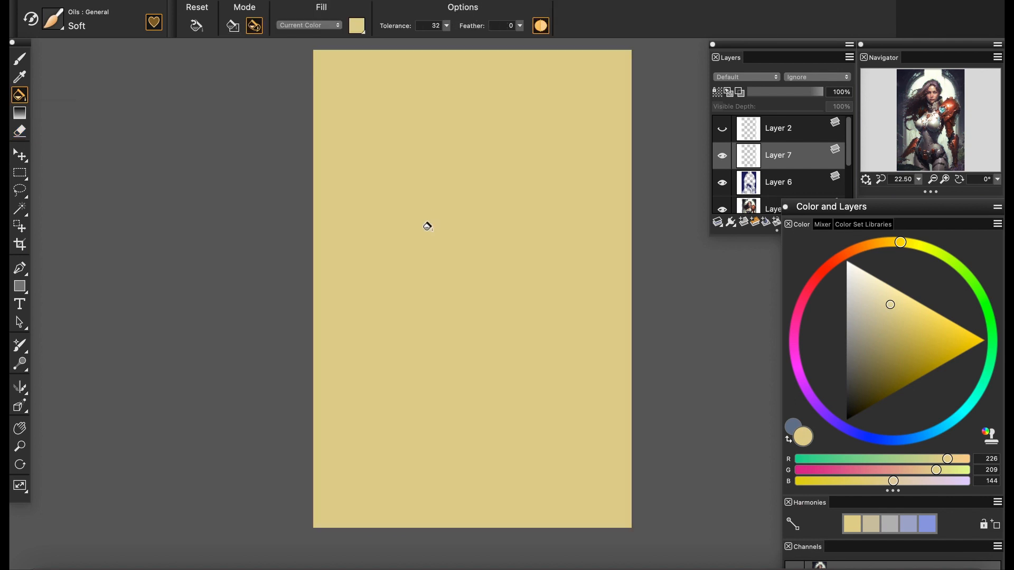
click(781, 92)
Erase the yellow tint from the dark side walls, figure and hair, and set the layer's opacity to 6%
click(20, 59)
click(20, 131)
mouse_move(626, 74)
mouse_down()
mouse_move(594, 79)
mouse_move(624, 504)
mouse_up()
mouse_move(312, 90)
mouse_down()
mouse_move(367, 63)
mouse_move(331, 219)
mouse_move(332, 523)
mouse_move(430, 554)
mouse_move(429, 385)
mouse_move(492, 448)
mouse_move(445, 282)
mouse_move(491, 337)
mouse_move(528, 222)
mouse_move(576, 439)
mouse_move(578, 378)
mouse_move(483, 174)
mouse_move(444, 211)
mouse_move(407, 203)
mouse_move(391, 253)
mouse_move(438, 454)
mouse_move(431, 502)
mouse_move(371, 412)
mouse_move(344, 458)
mouse_up()
key(ctrl+s)
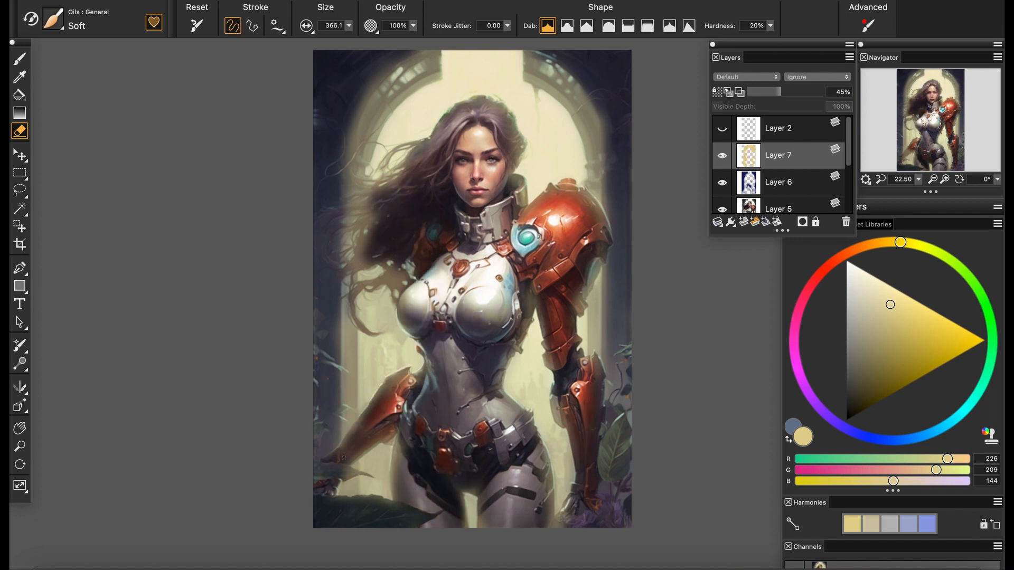
mouse_move(449, 179)
mouse_down()
mouse_move(362, 197)
mouse_move(315, 340)
mouse_up()
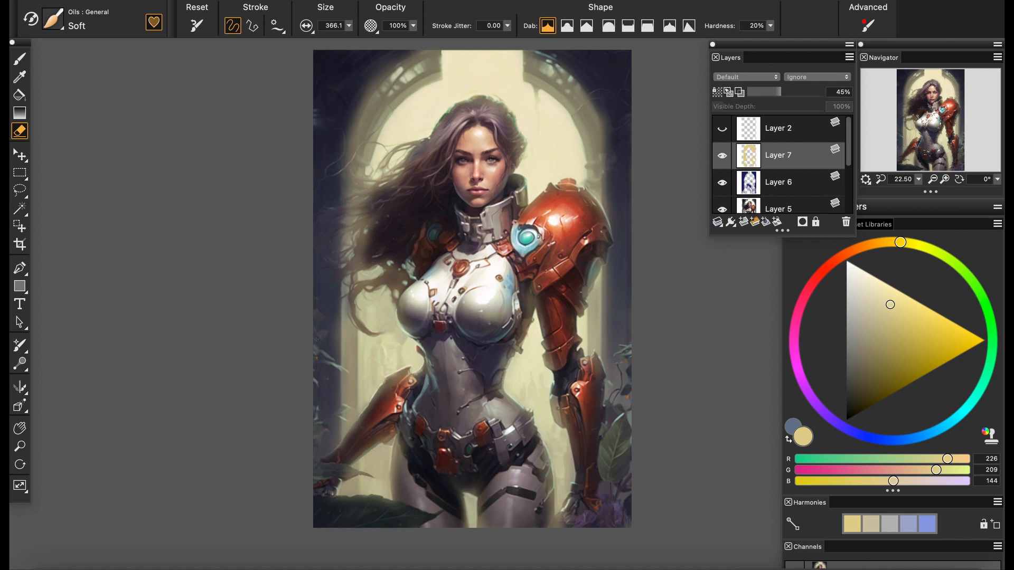
drag(780, 92, 750, 93)
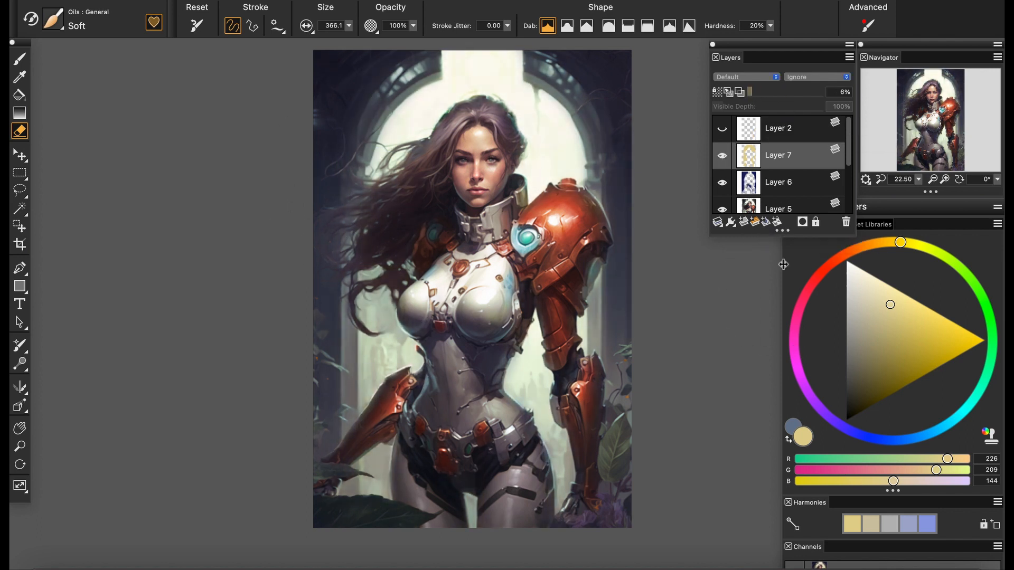
Add a new layer filled with dark green (RGB 49, 107, 39) and set its opacity to 48%
click(985, 302)
click(884, 374)
click(20, 60)
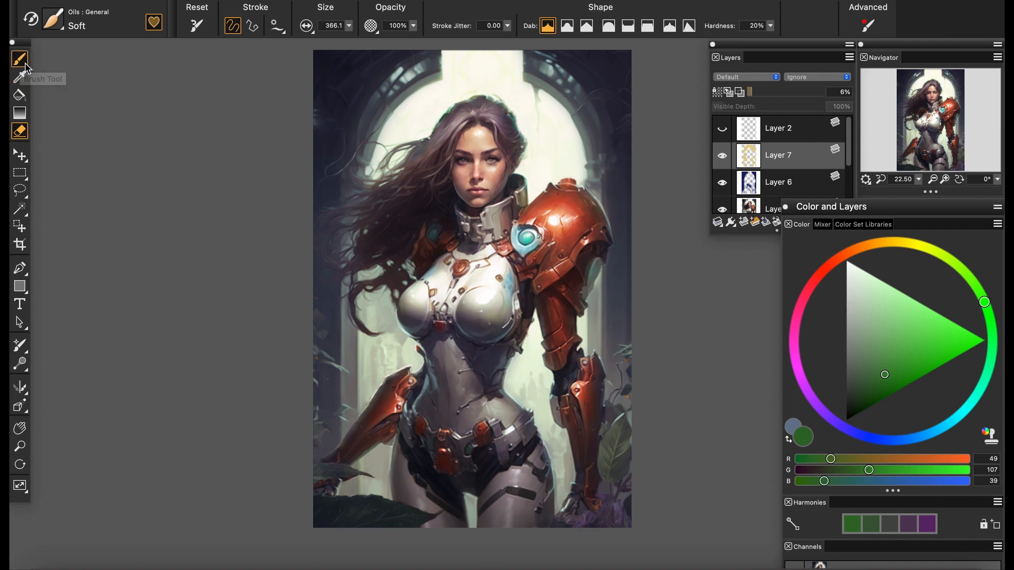
click(19, 96)
click(566, 352)
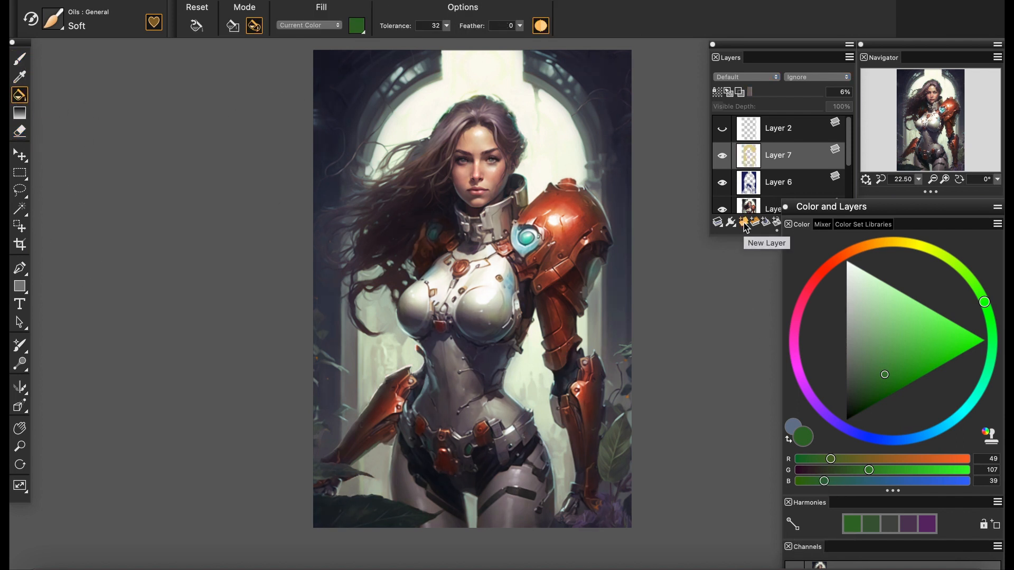
click(746, 227)
click(520, 274)
drag(768, 93, 783, 92)
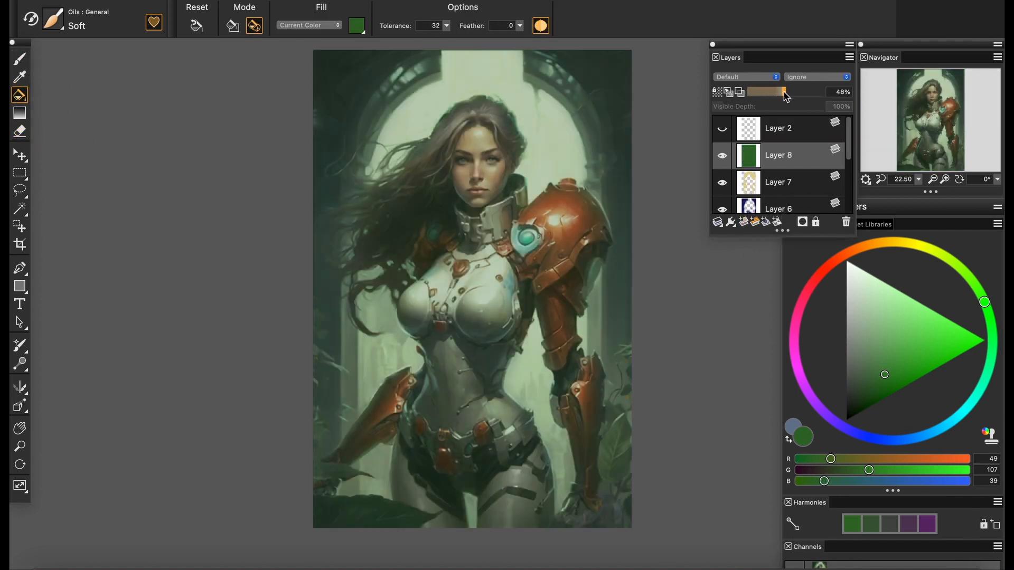
Erase the green tint from the figure and upper background, leaving it around the foliage, and set the layer's opacity to 6%
click(20, 131)
mouse_move(459, 263)
mouse_down()
mouse_move(486, 293)
mouse_move(411, 294)
mouse_move(475, 296)
mouse_move(496, 137)
mouse_move(461, 115)
mouse_move(442, 181)
mouse_move(464, 49)
mouse_move(561, 157)
mouse_up()
mouse_move(415, 248)
mouse_down()
mouse_move(386, 254)
mouse_move(376, 317)
mouse_move(394, 365)
mouse_up()
mouse_move(436, 380)
mouse_down()
mouse_move(519, 497)
mouse_move(417, 460)
mouse_move(376, 459)
mouse_up()
mouse_move(531, 347)
mouse_down()
mouse_move(568, 381)
mouse_move(572, 442)
mouse_move(582, 435)
mouse_move(571, 314)
mouse_up()
mouse_move(575, 60)
mouse_down()
mouse_move(612, 134)
mouse_move(591, 146)
mouse_move(470, 81)
mouse_move(340, 172)
mouse_move(343, 252)
mouse_up()
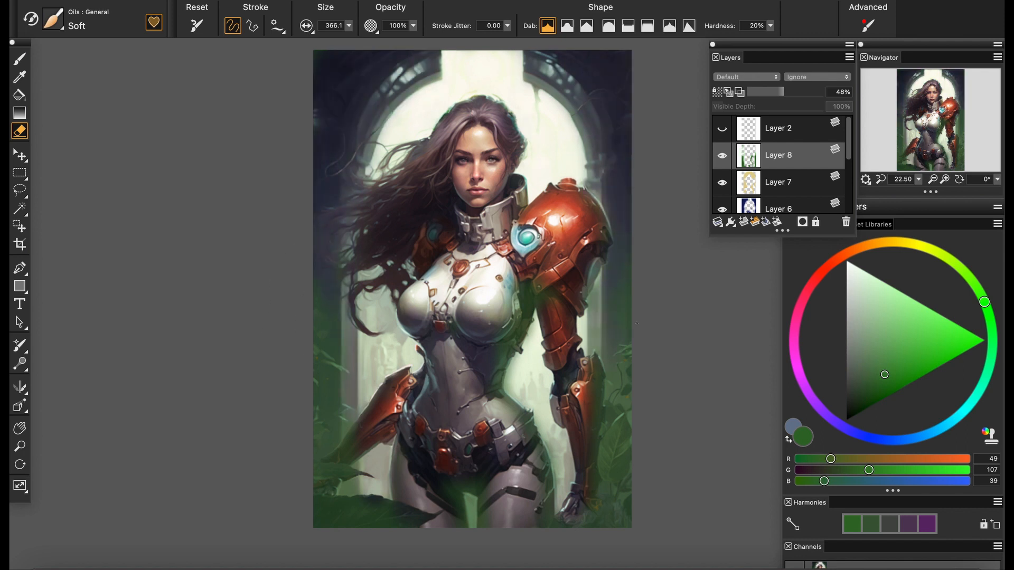
click(752, 92)
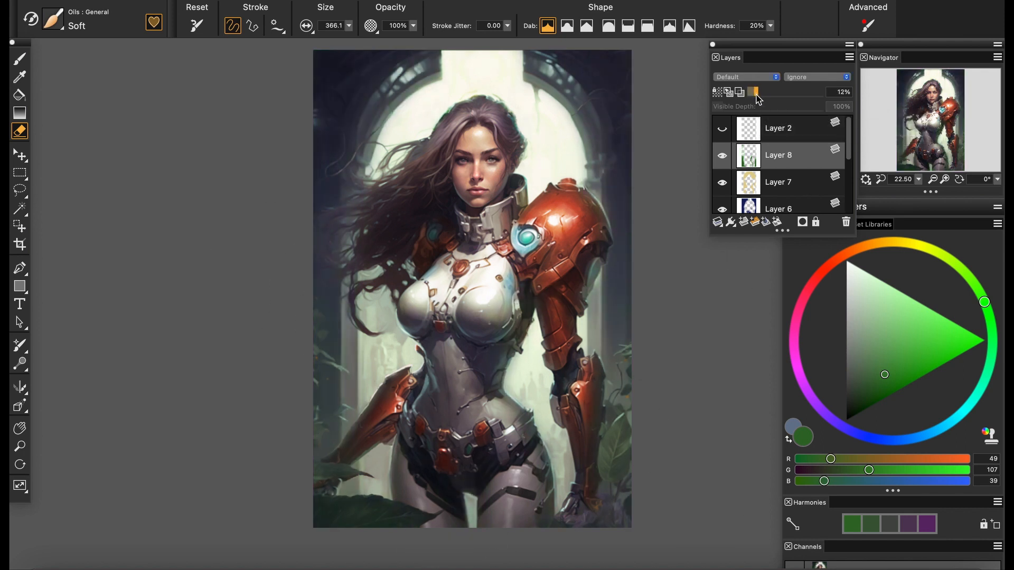
click(721, 157)
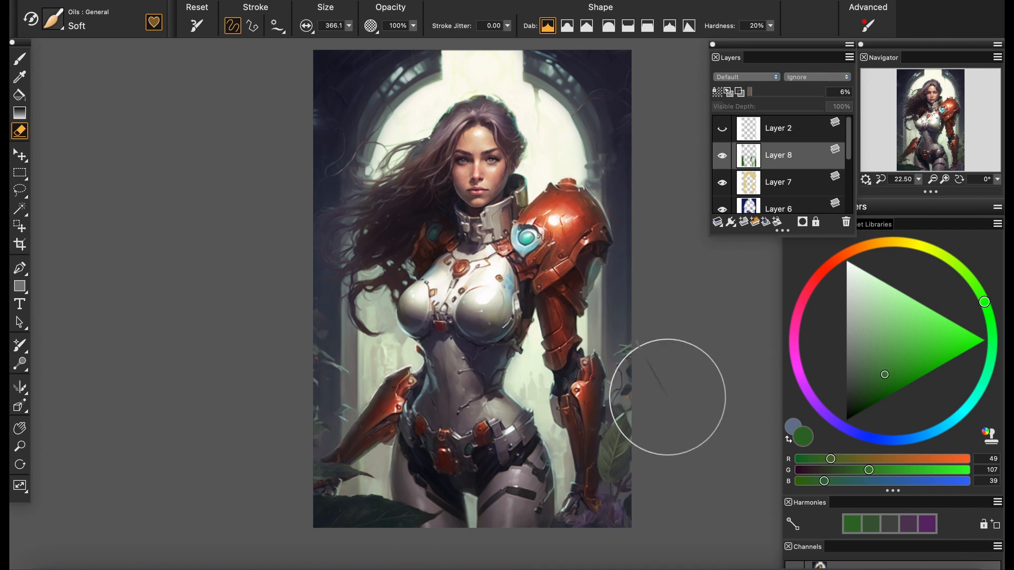
Collapse the blue, yellow and green tint layers into one, and toggle its visibility to compare the painting with and without it
drag(849, 142, 850, 152)
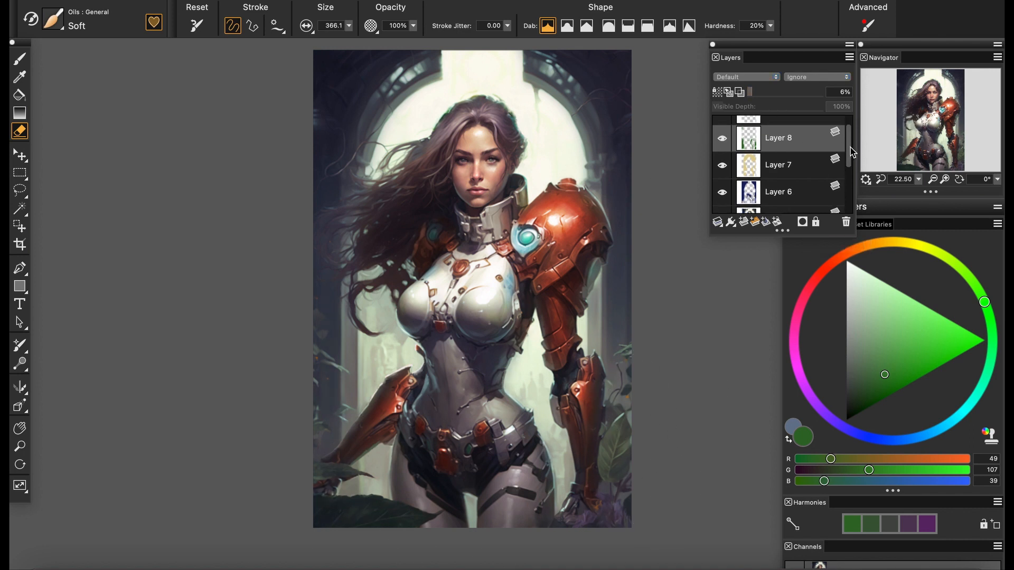
shift+click(782, 191)
click(718, 222)
click(727, 261)
click(723, 136)
click(720, 136)
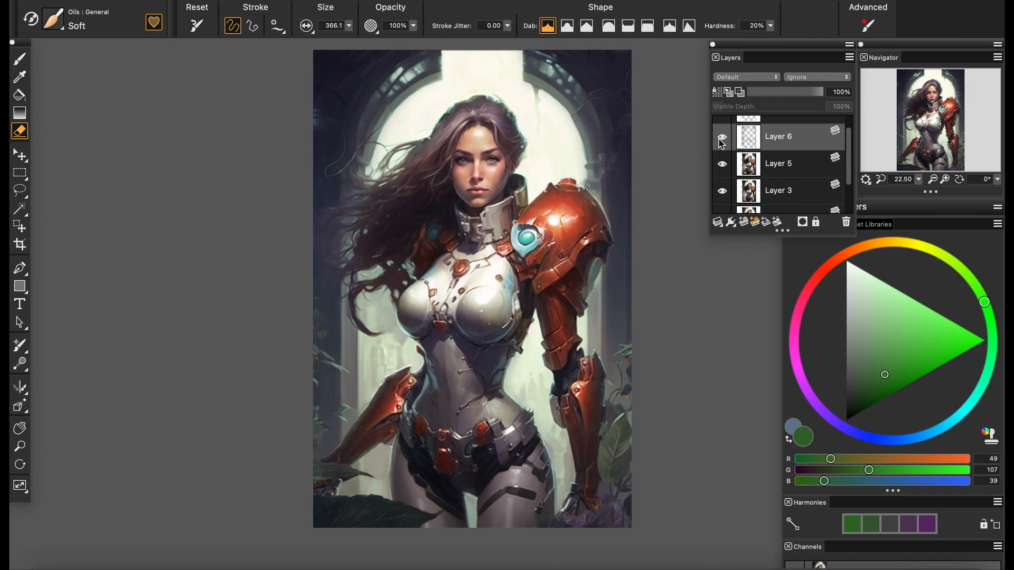
click(721, 136)
click(721, 137)
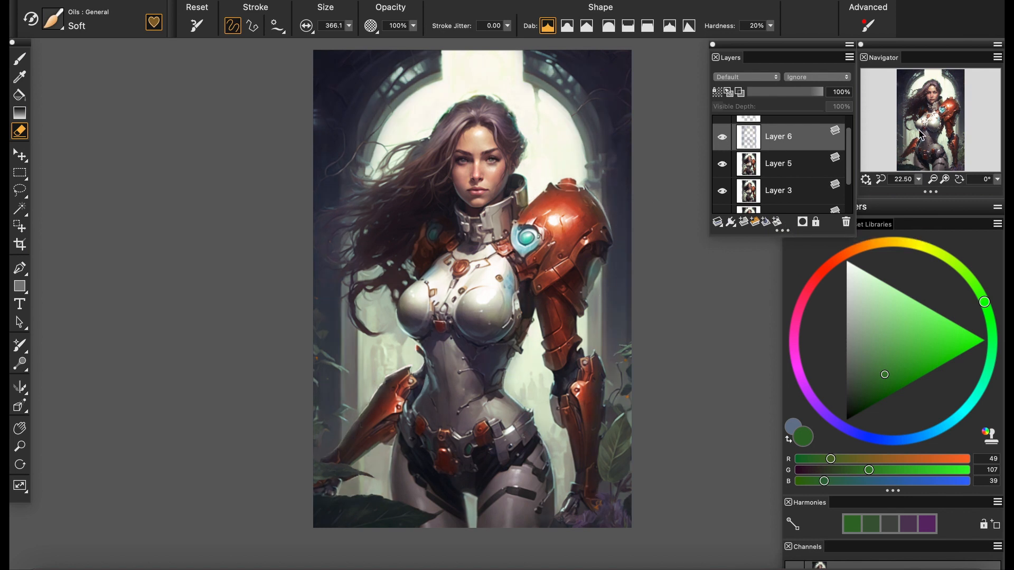